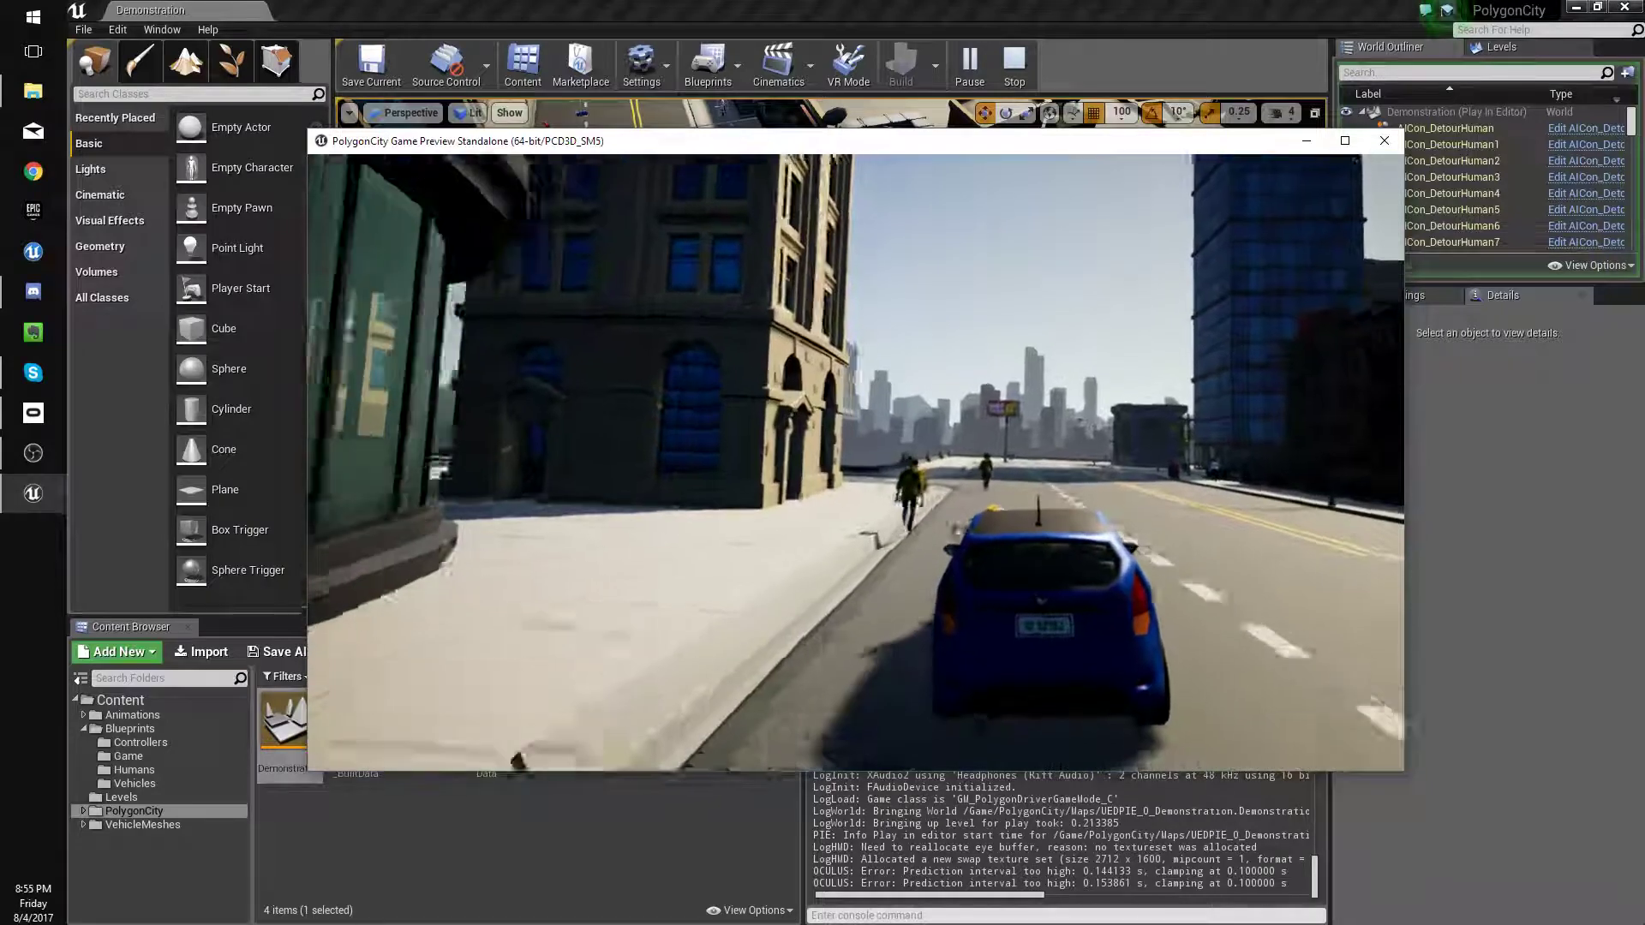
# End the running game preview and close the finished PolygonCity project's editor.
pyautogui.press('Tab')
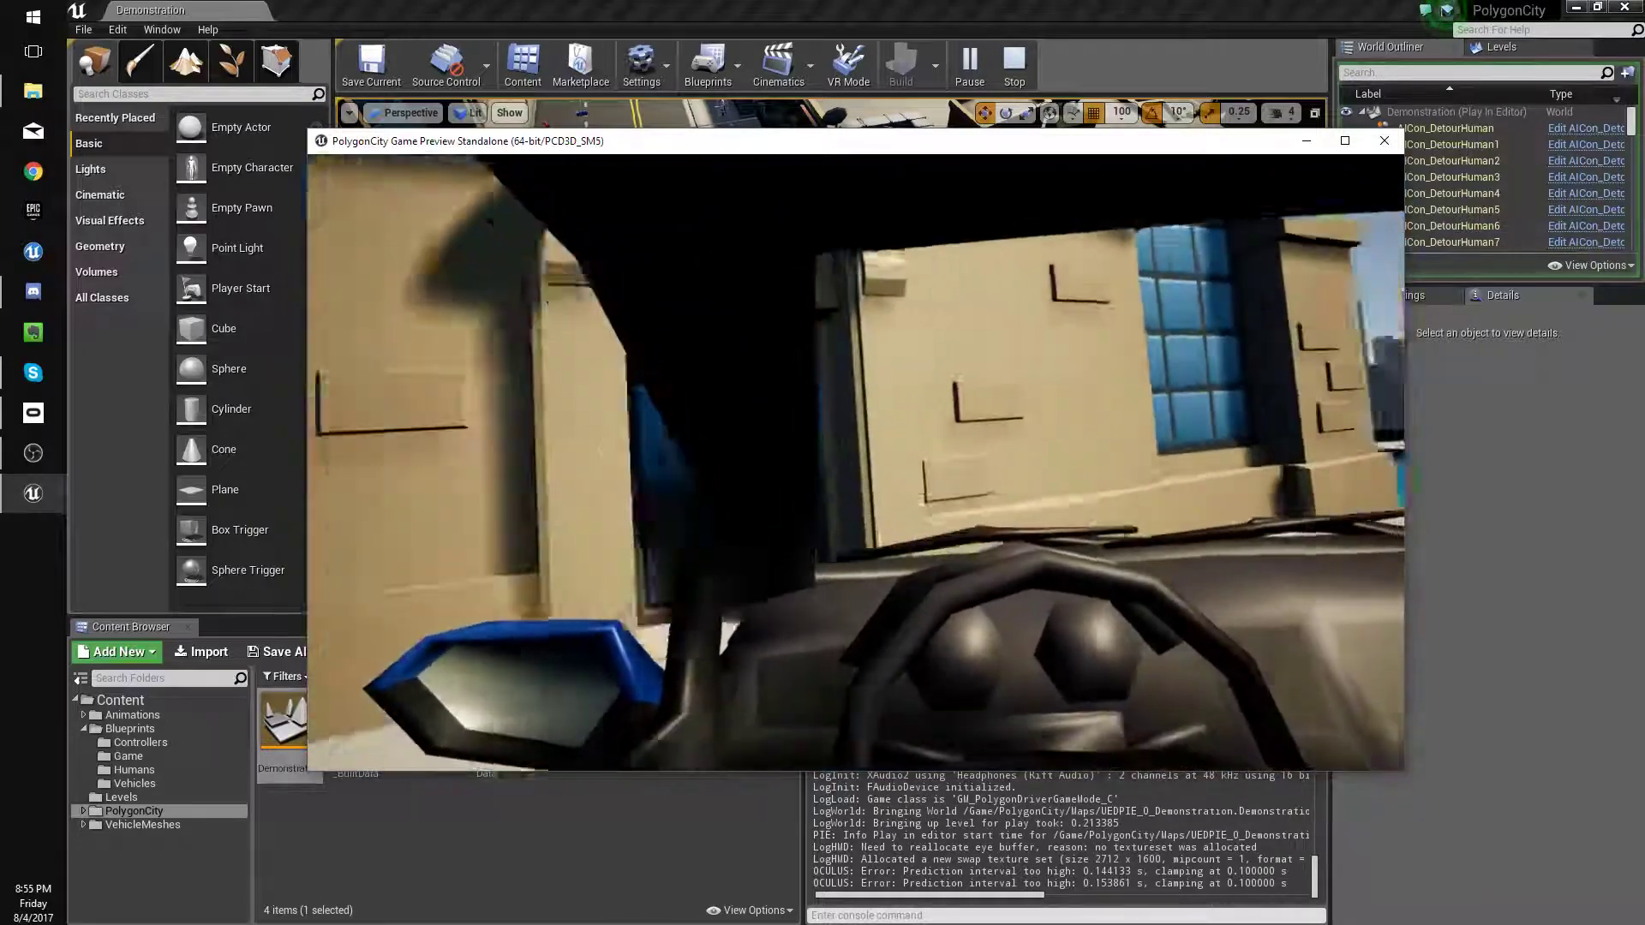
pyautogui.press('Escape')
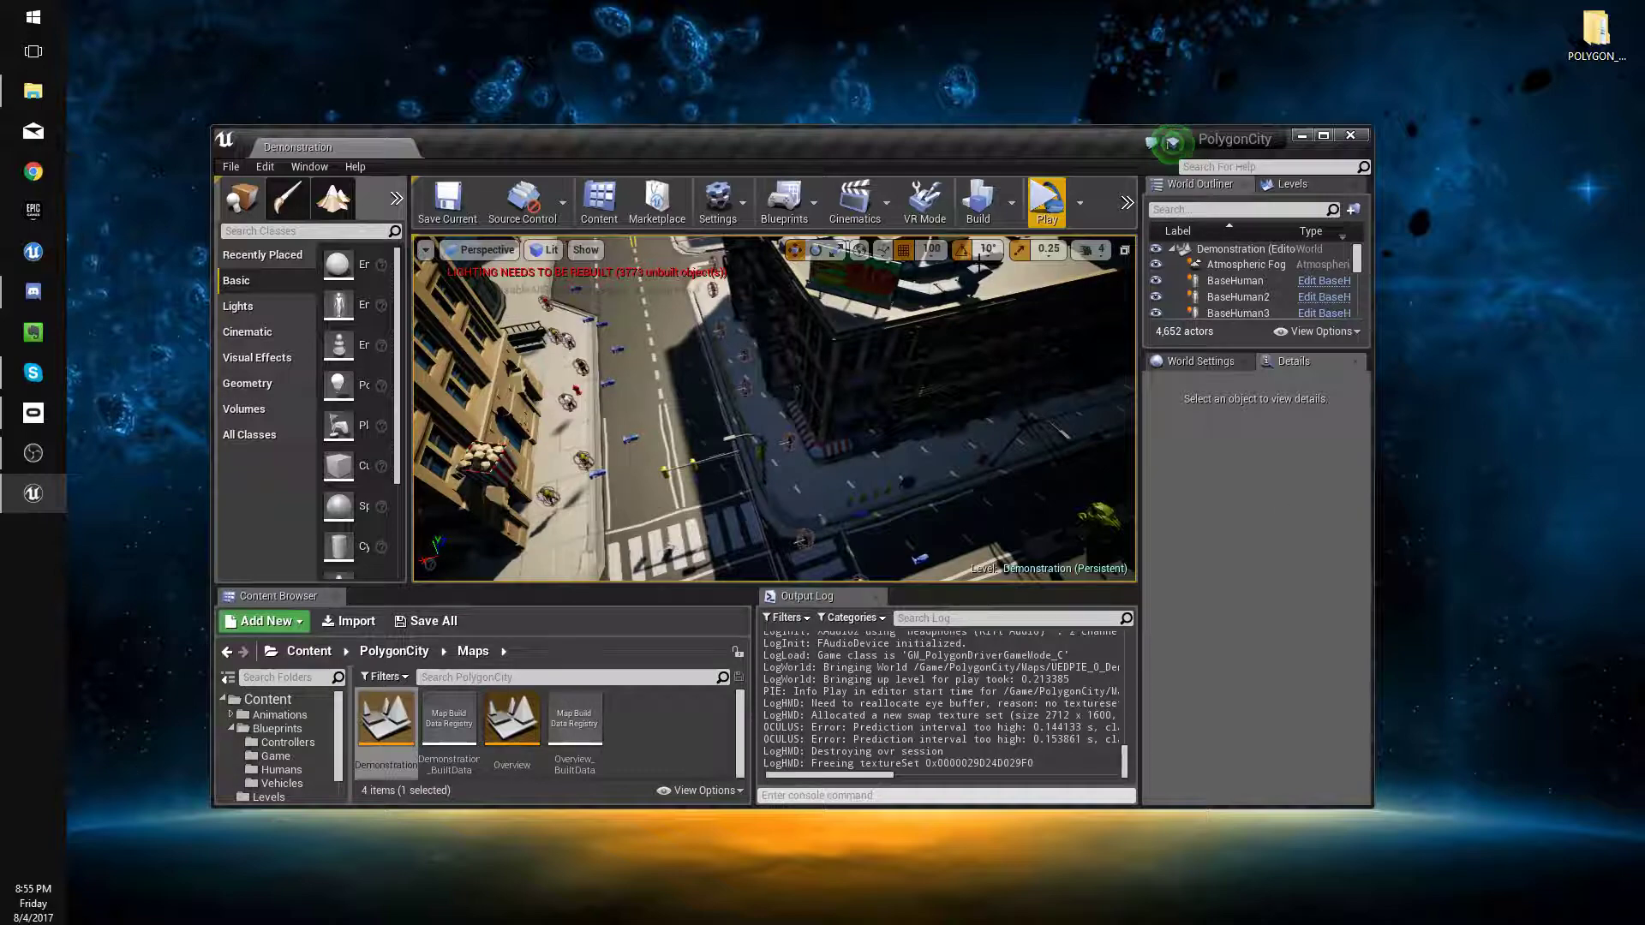
pyautogui.click(1351, 136)
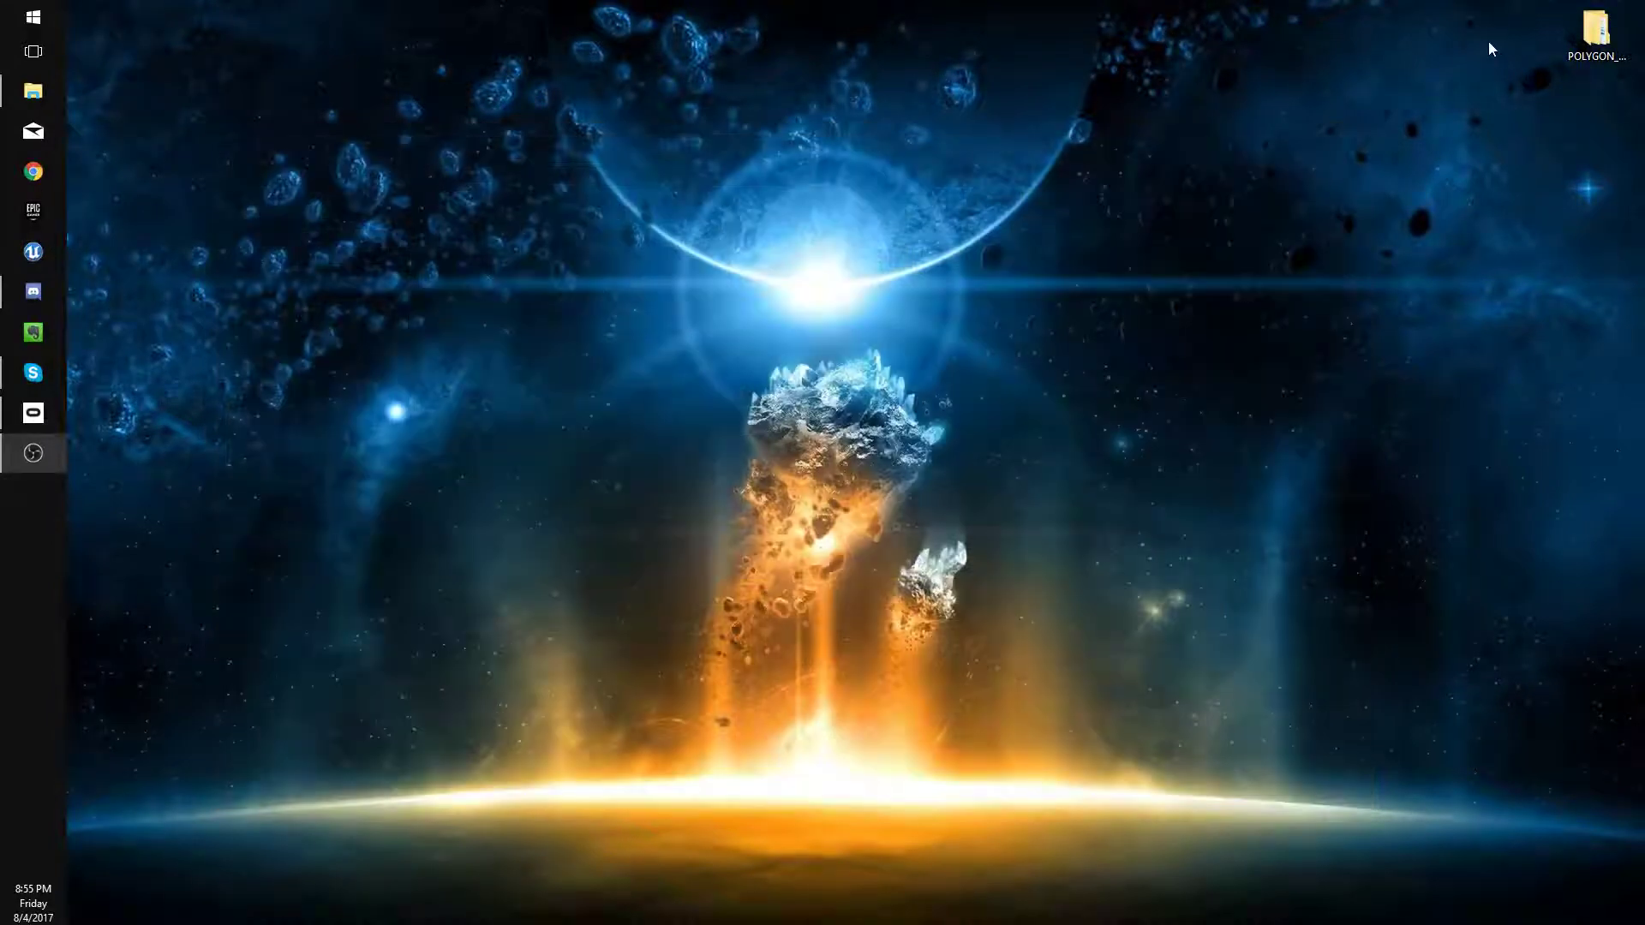
# Check the POLYGON_City_Pack folder on the desktop and launch the PolygonCity project from the PolyGTA folder.
pyautogui.doubleClick(1595, 33)
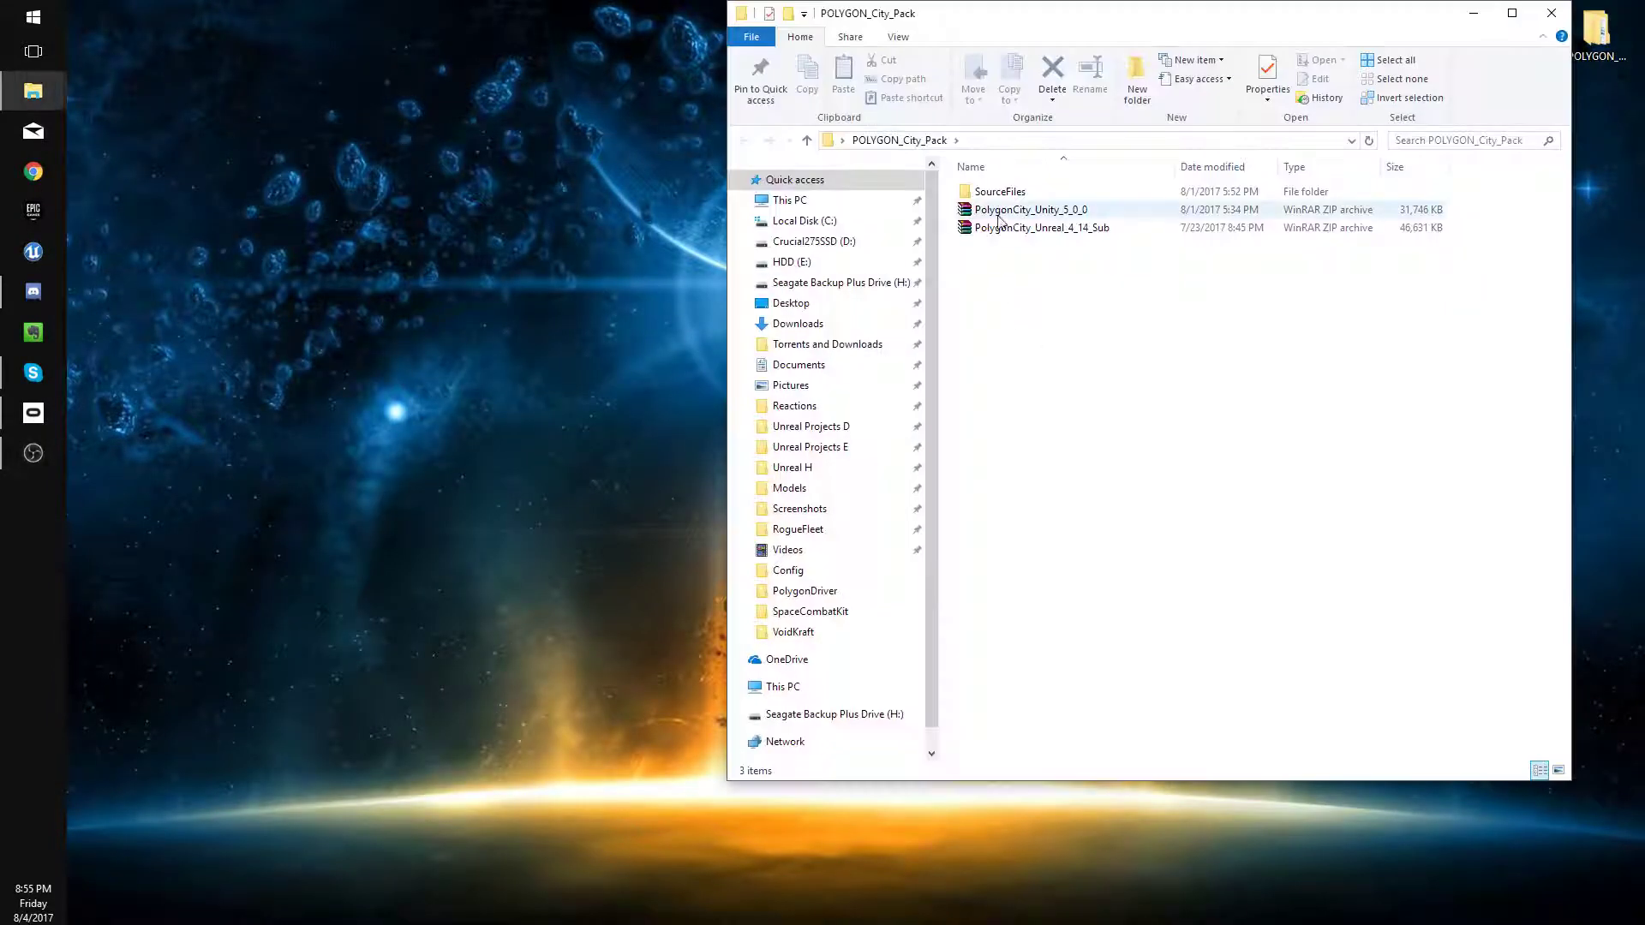
pyautogui.click(1552, 13)
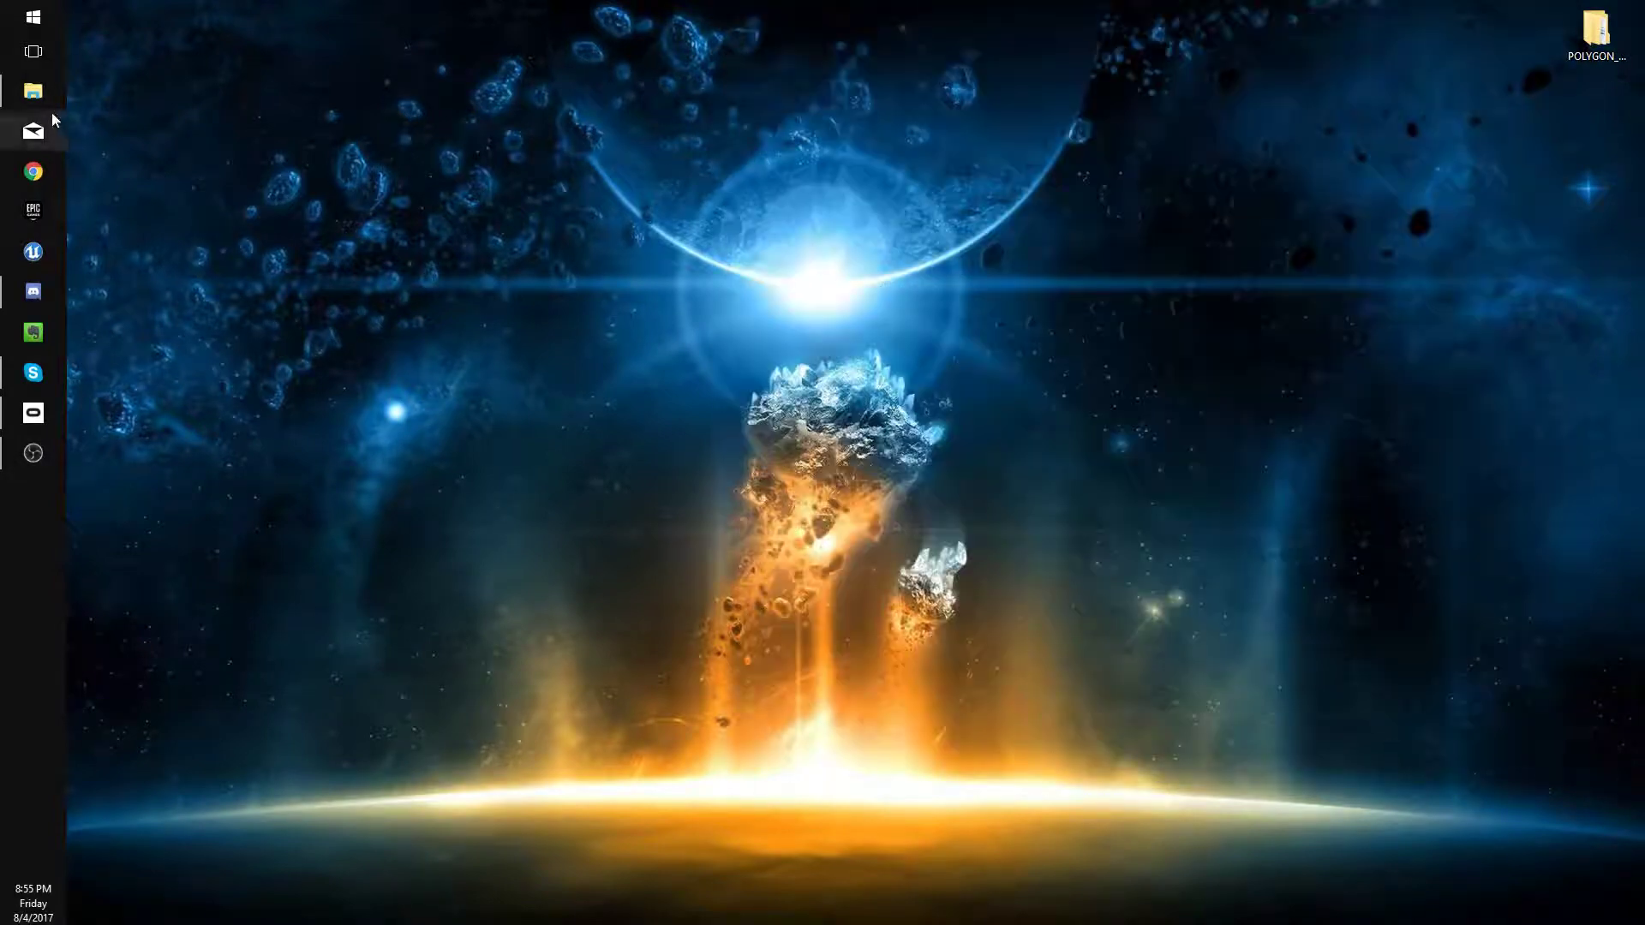
pyautogui.click(36, 93)
pyautogui.click(974, 345)
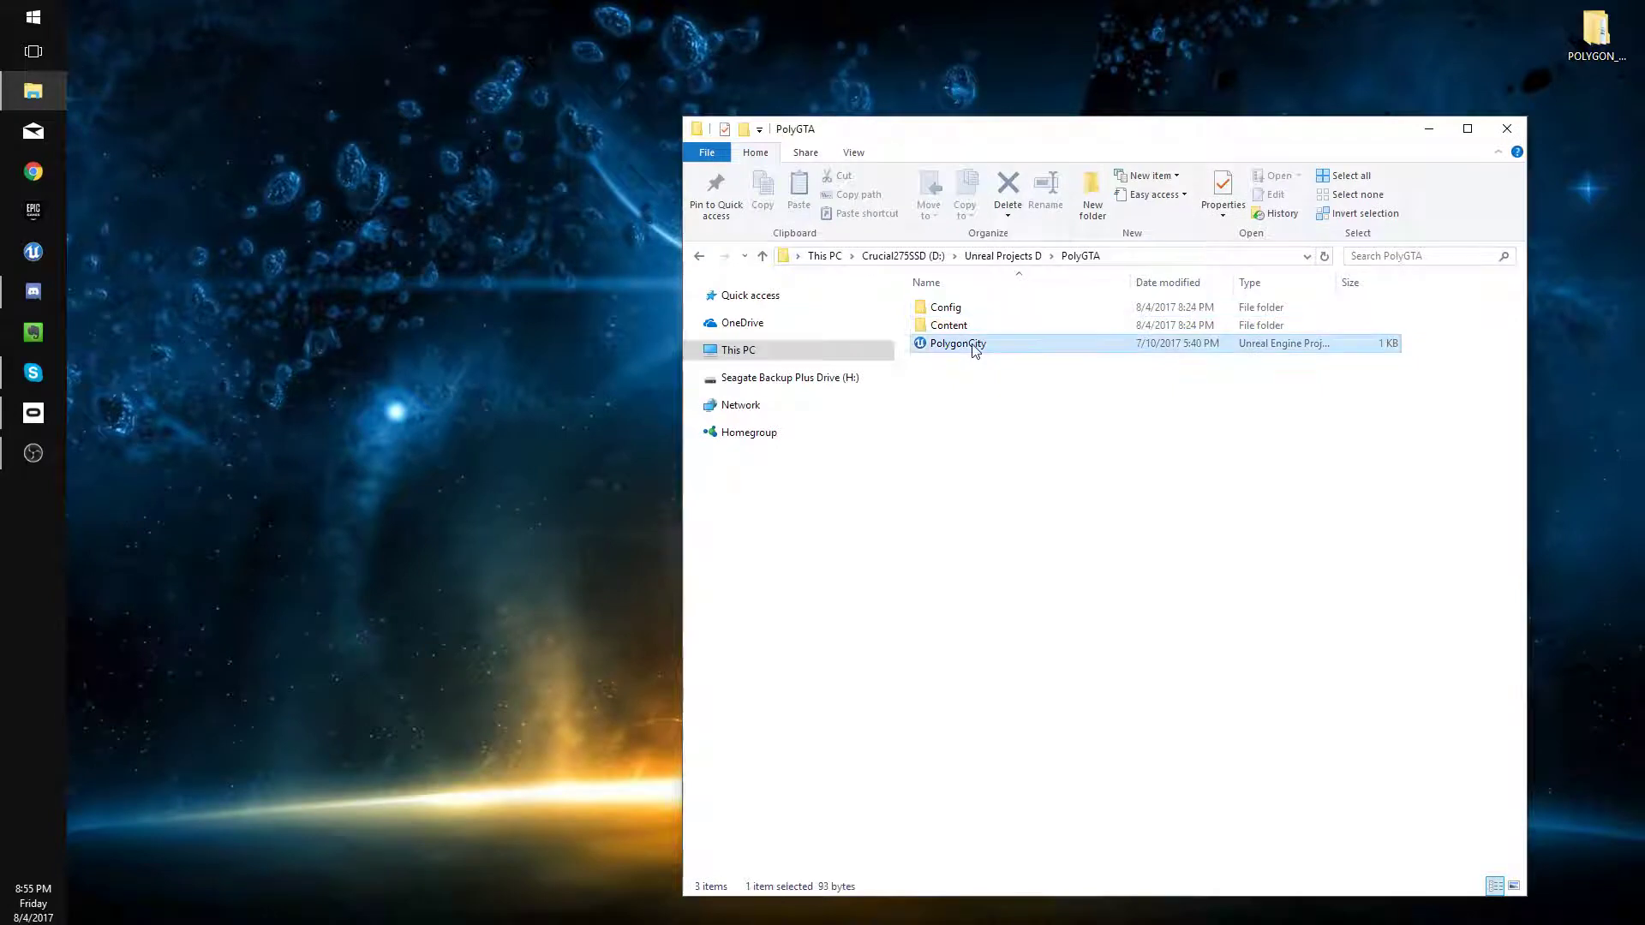
pyautogui.doubleClick(959, 344)
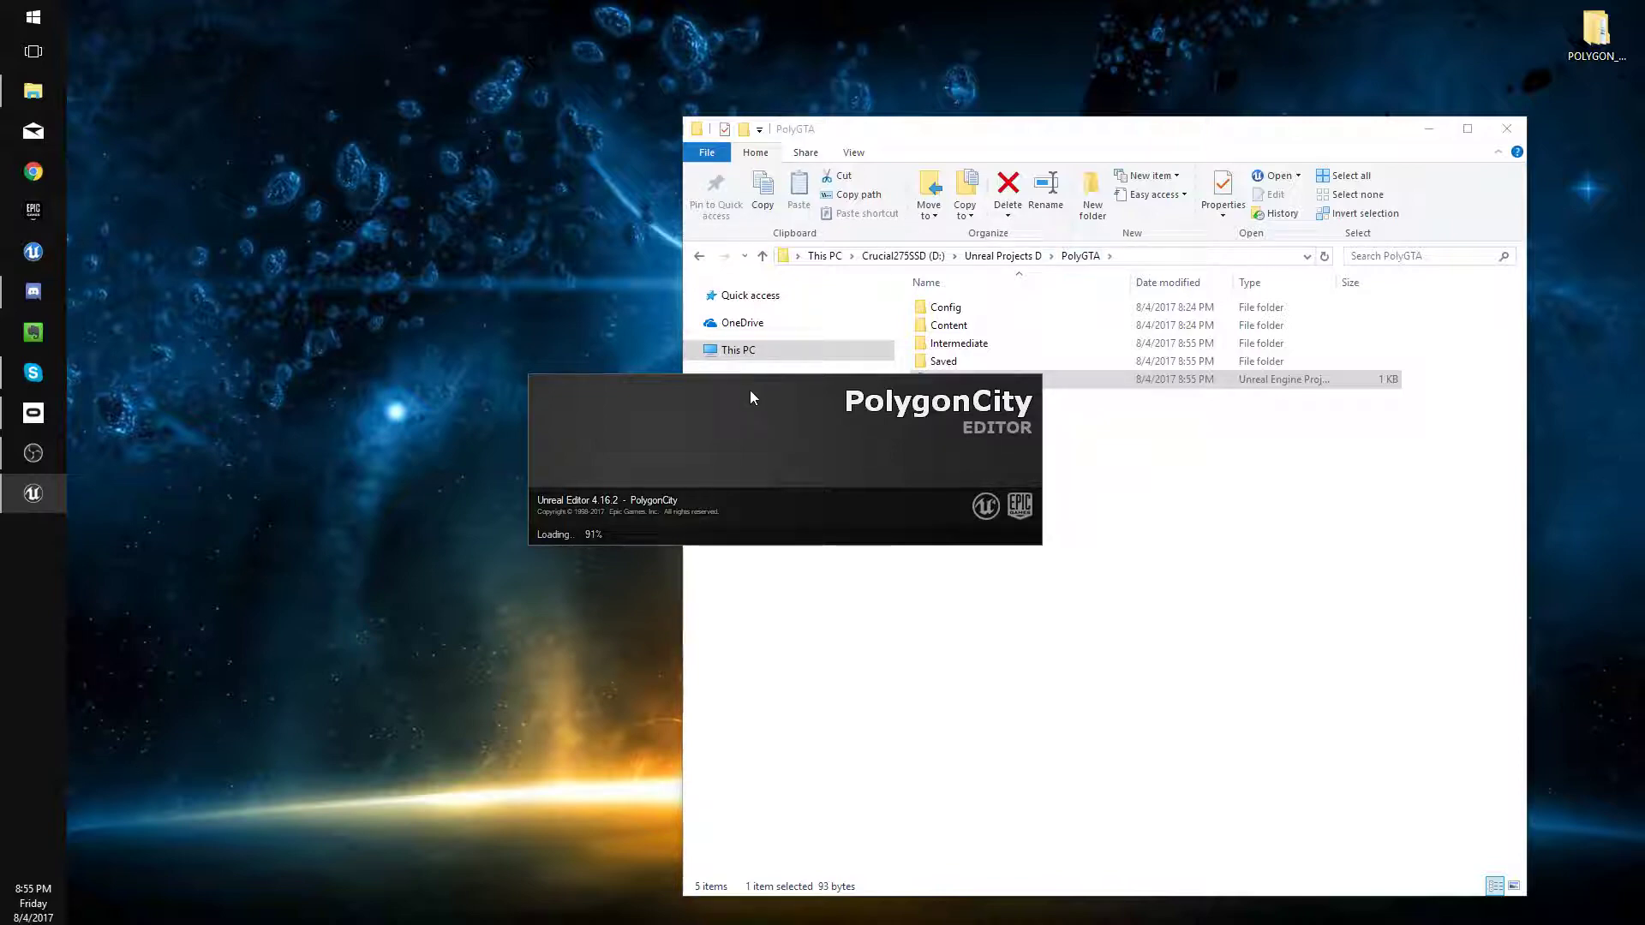
pyautogui.click(1090, 566)
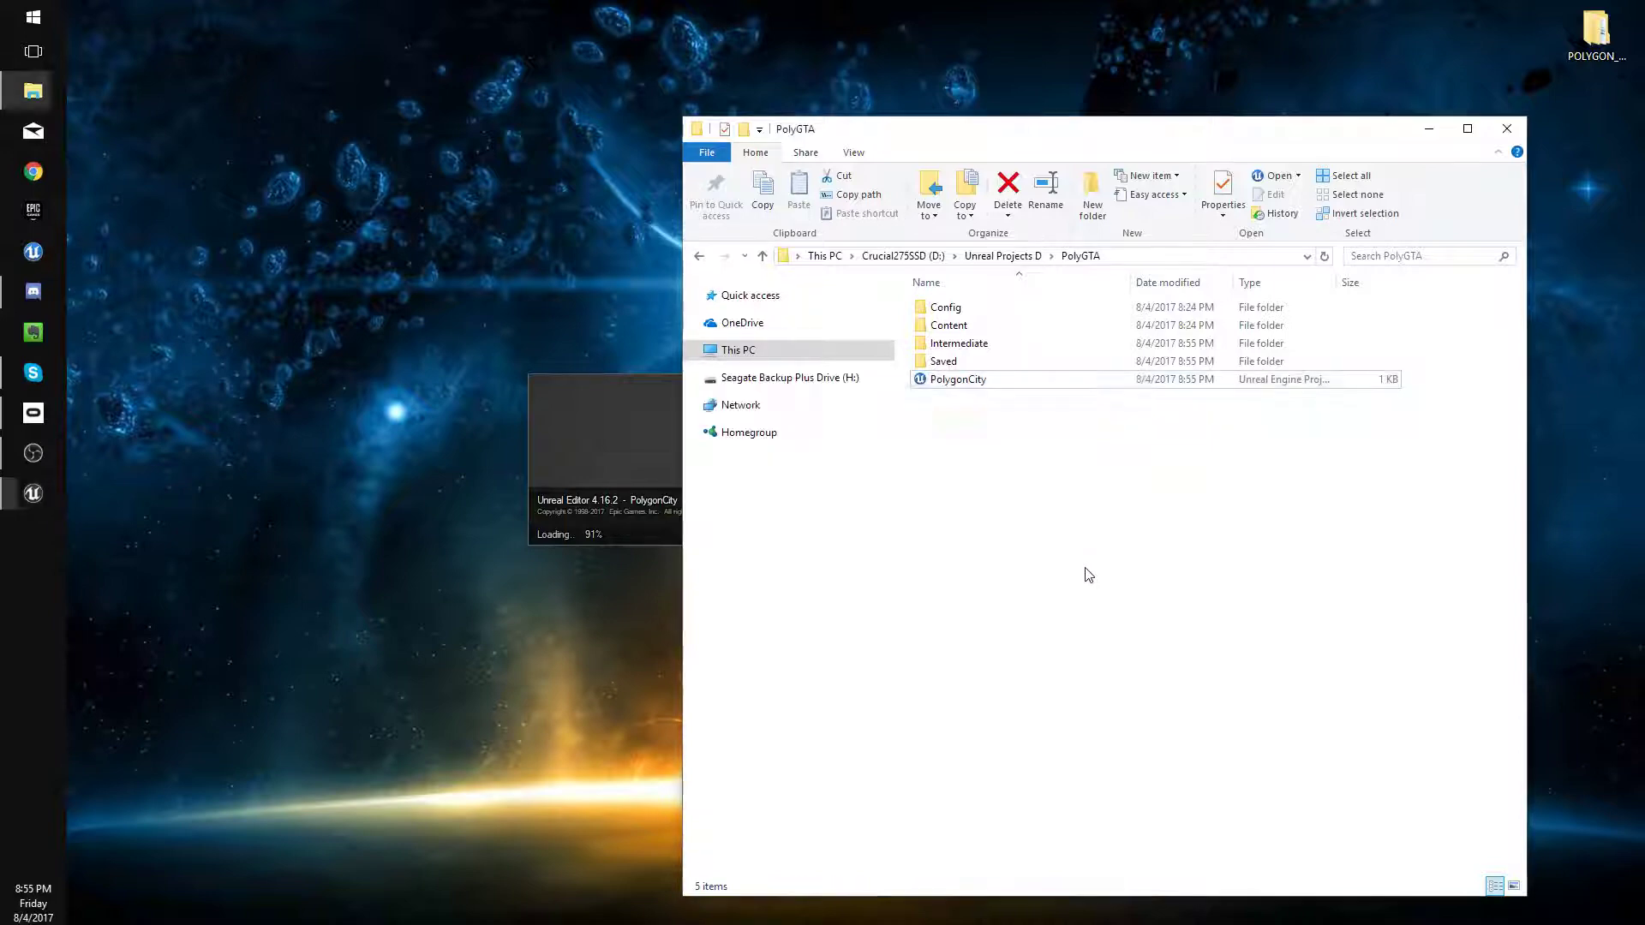
pyautogui.click(615, 410)
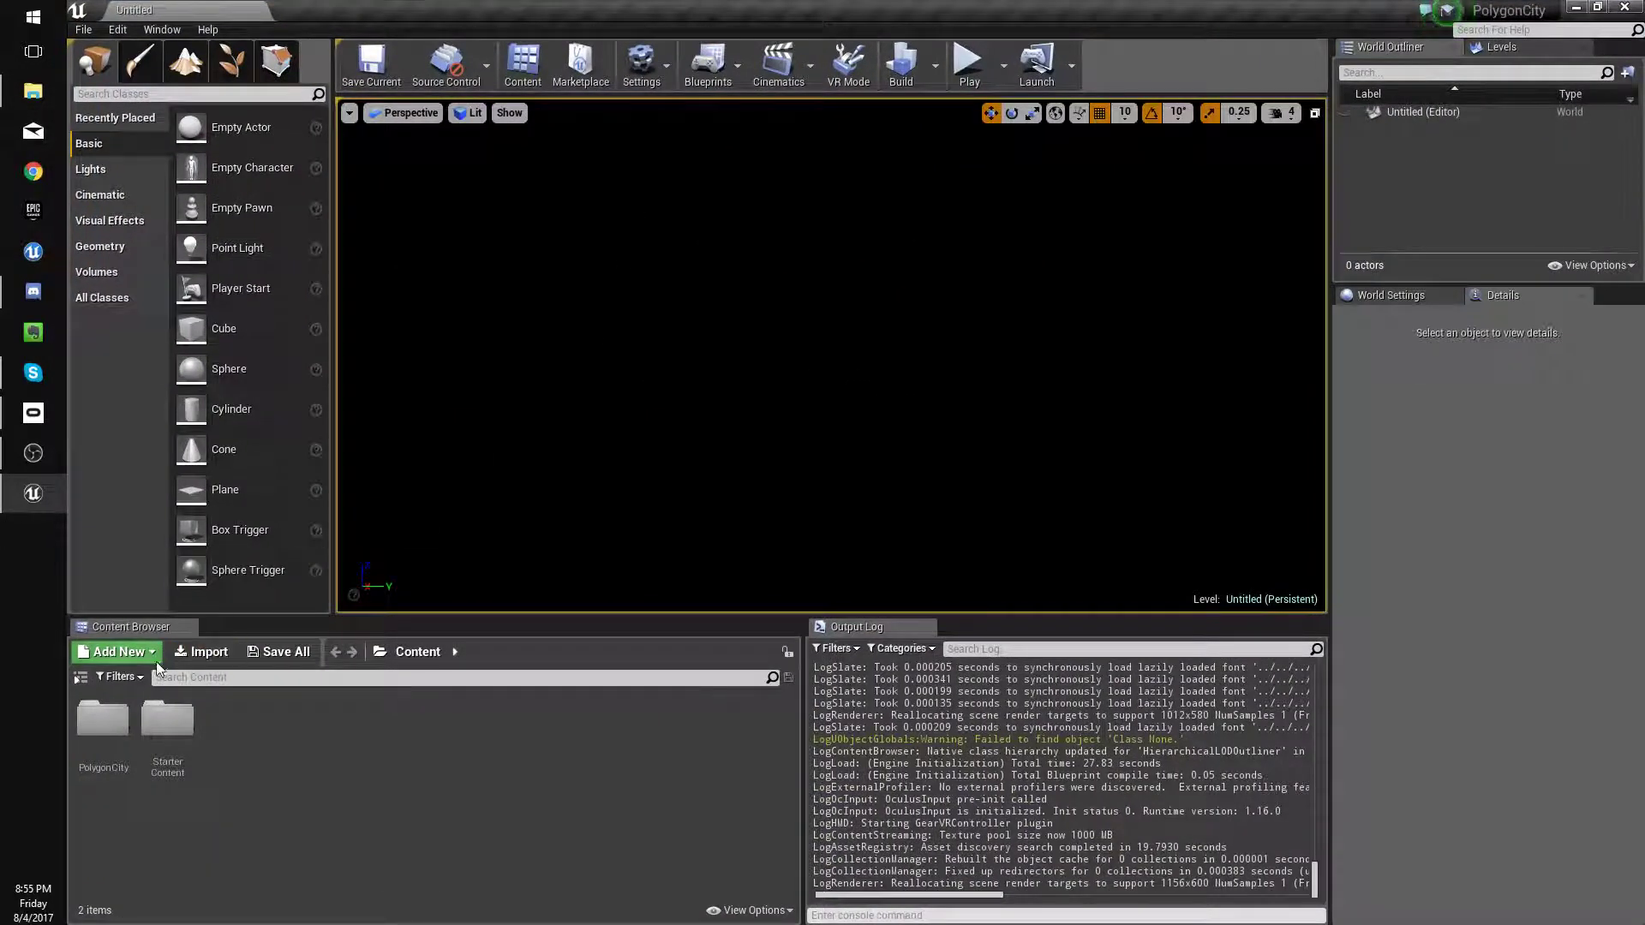
# Show the folder tree of the project content and delete the StarterContent folder with all its assets.
pyautogui.click(80, 678)
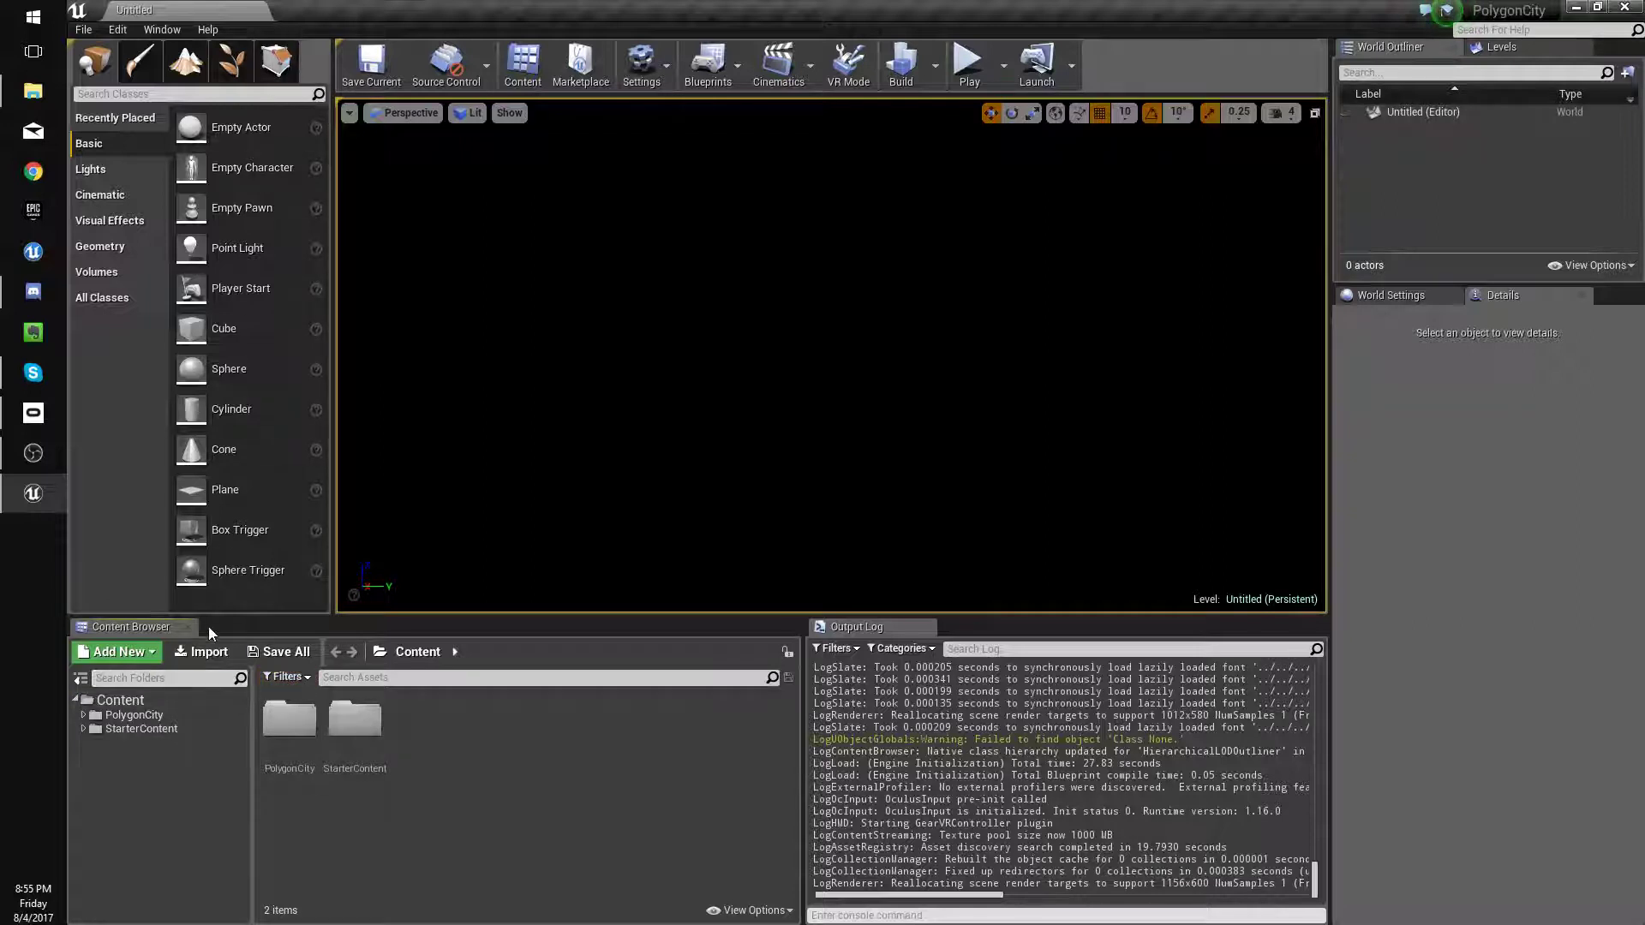
pyautogui.click(133, 728)
pyautogui.rightClick(137, 729)
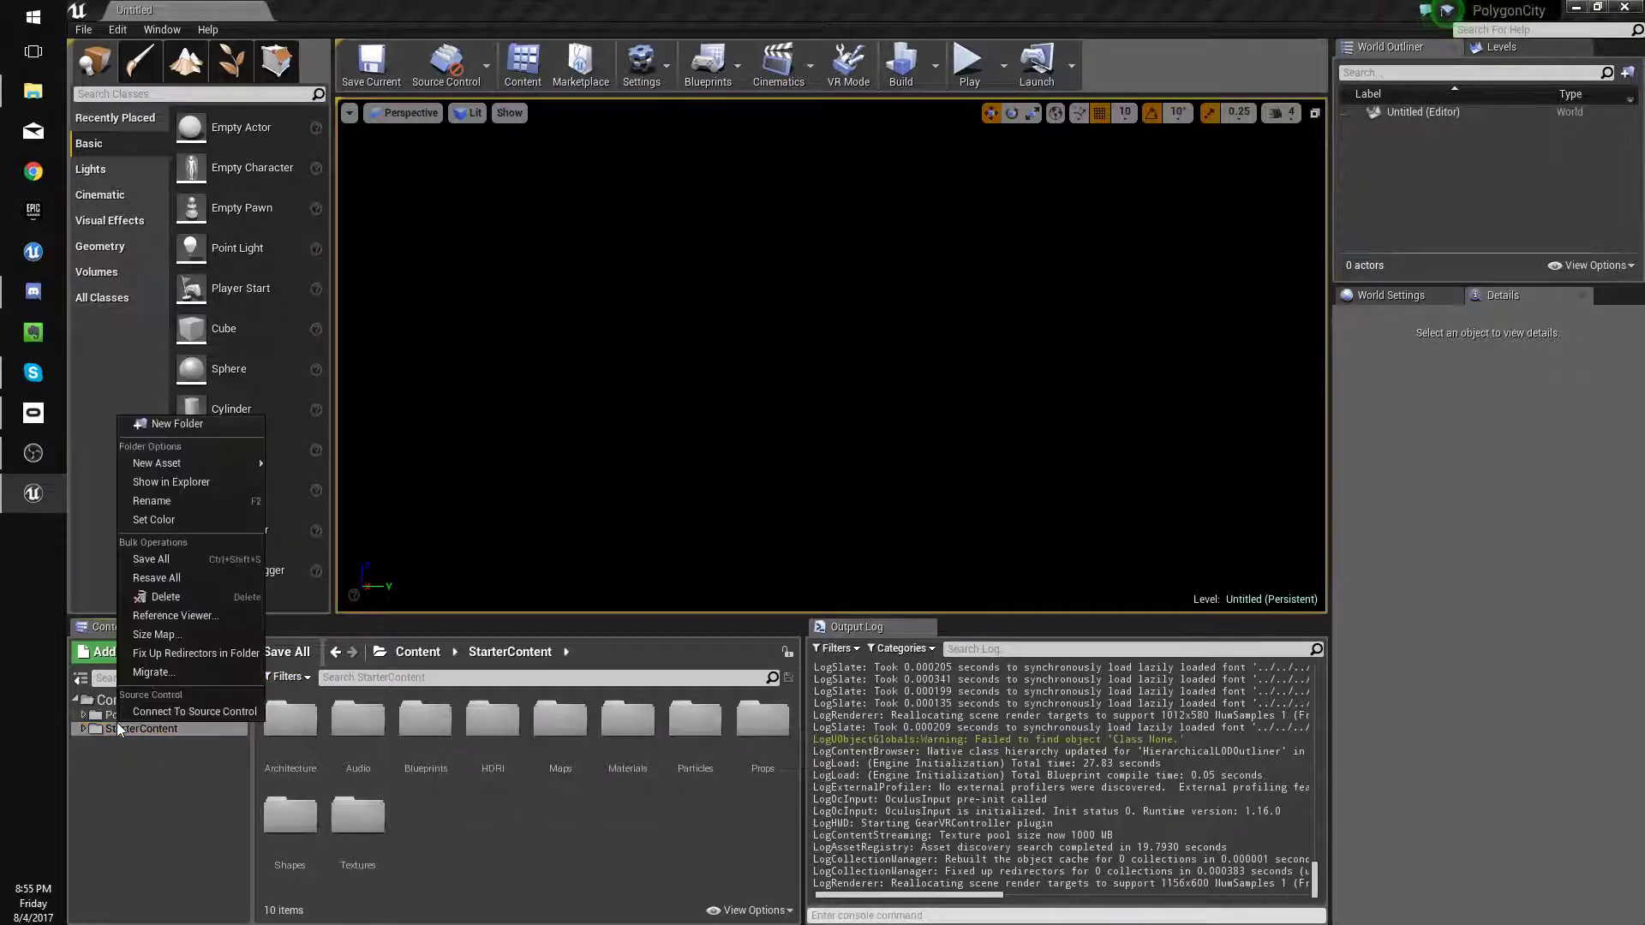
pyautogui.click(188, 598)
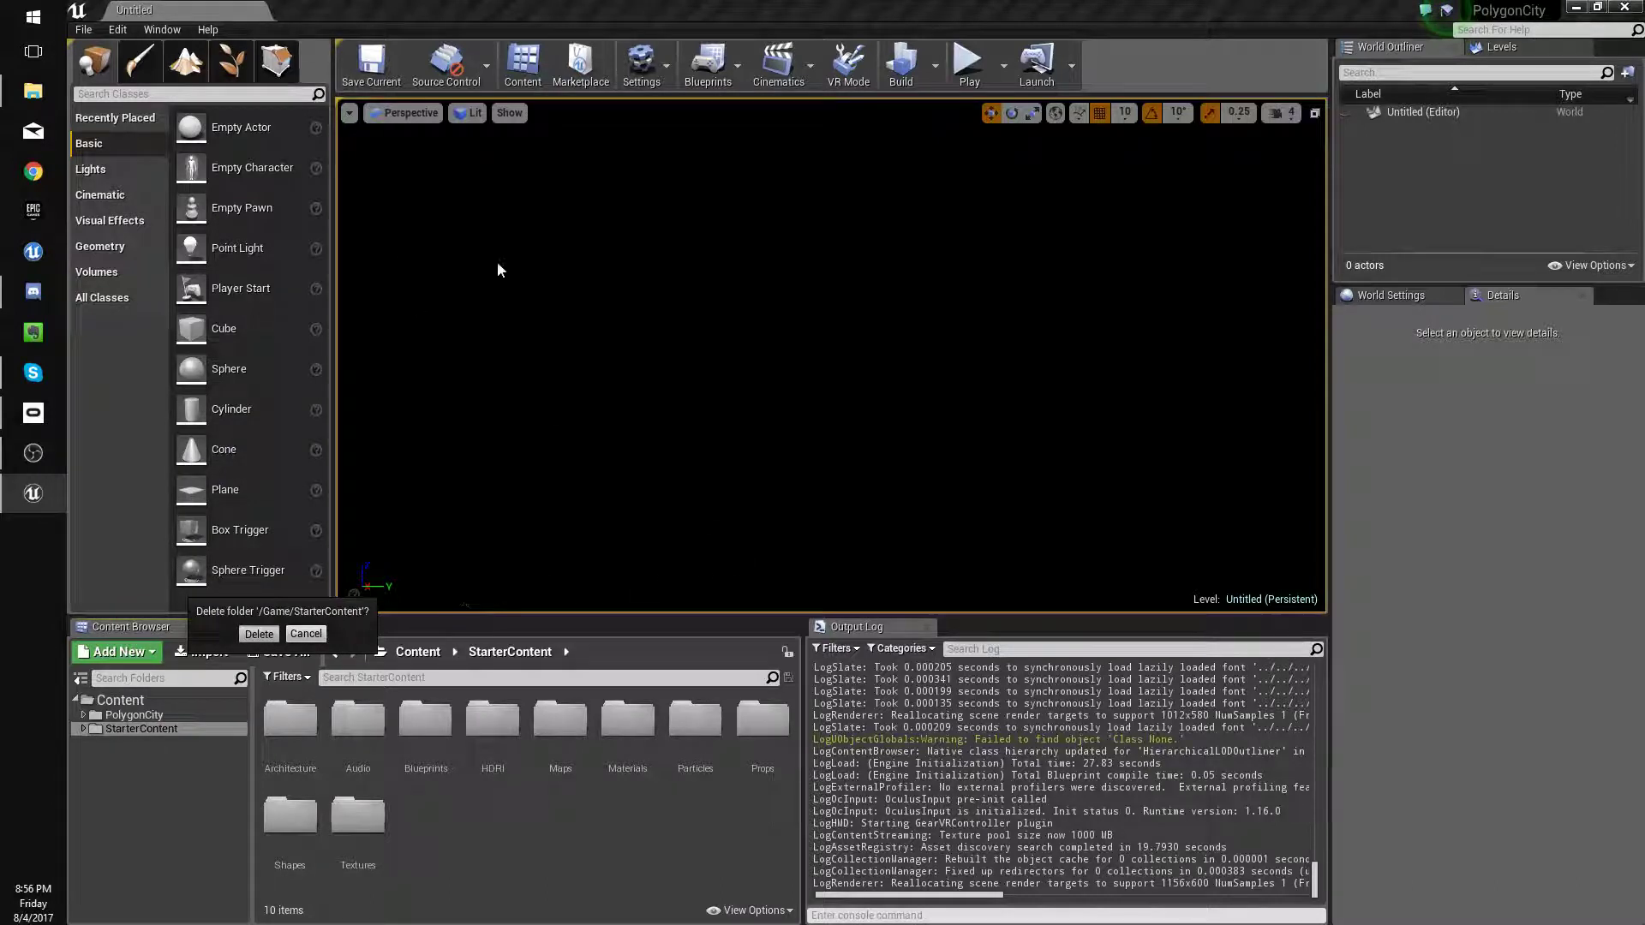
pyautogui.press('Return')
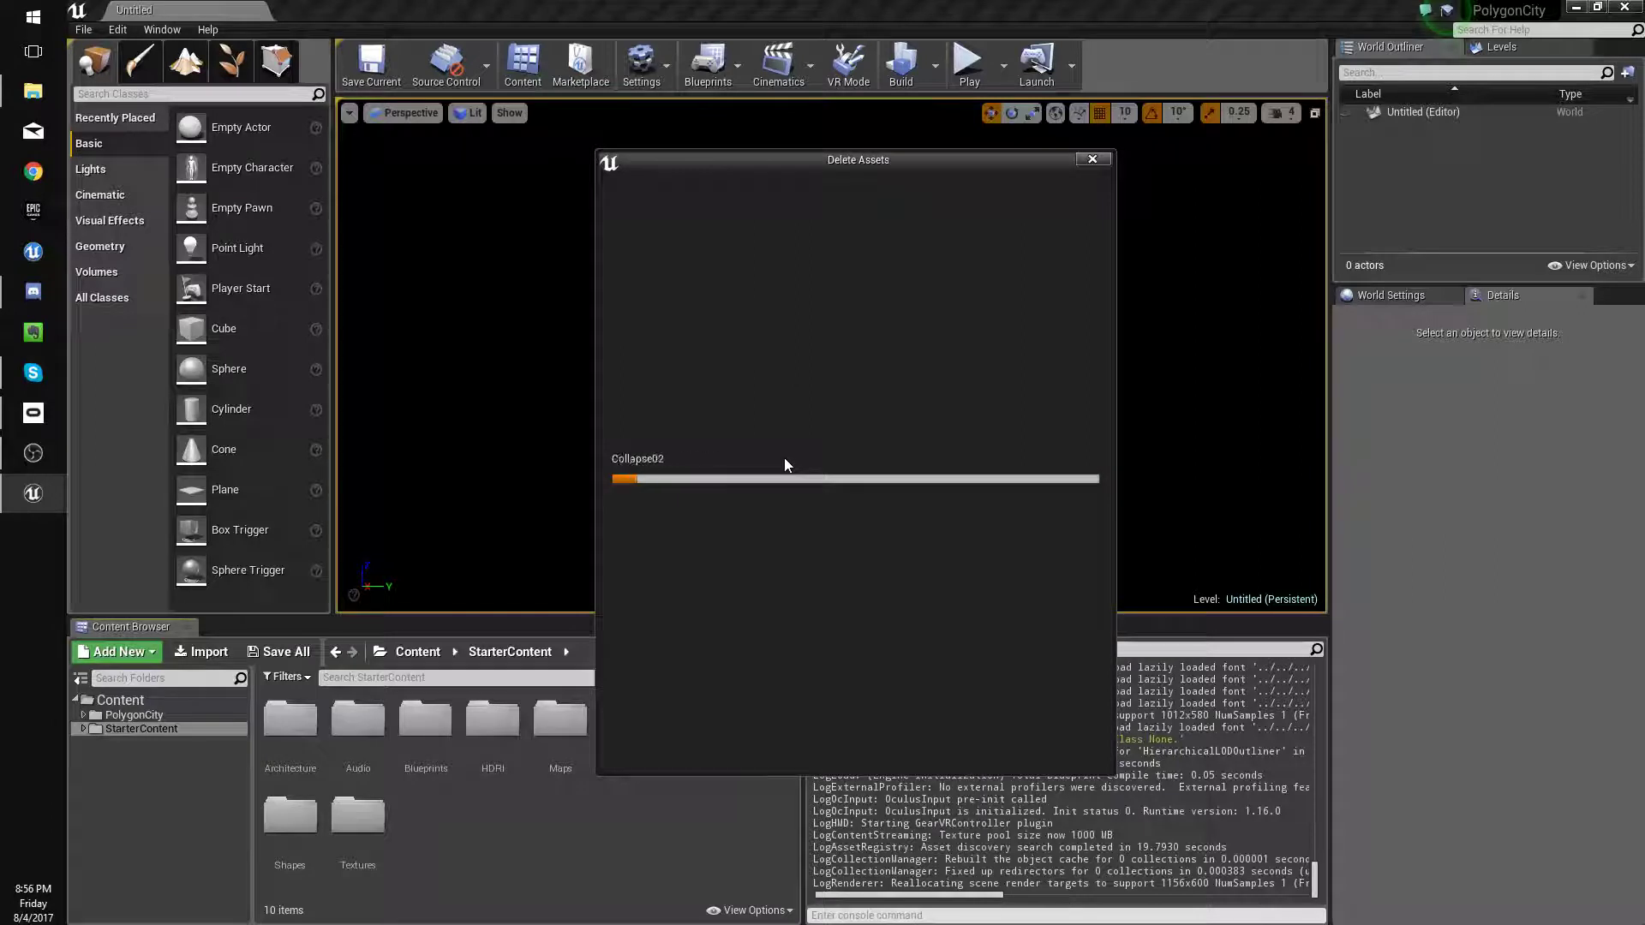
pyautogui.moveTo(747, 164); pyautogui.dragTo(624, 167)
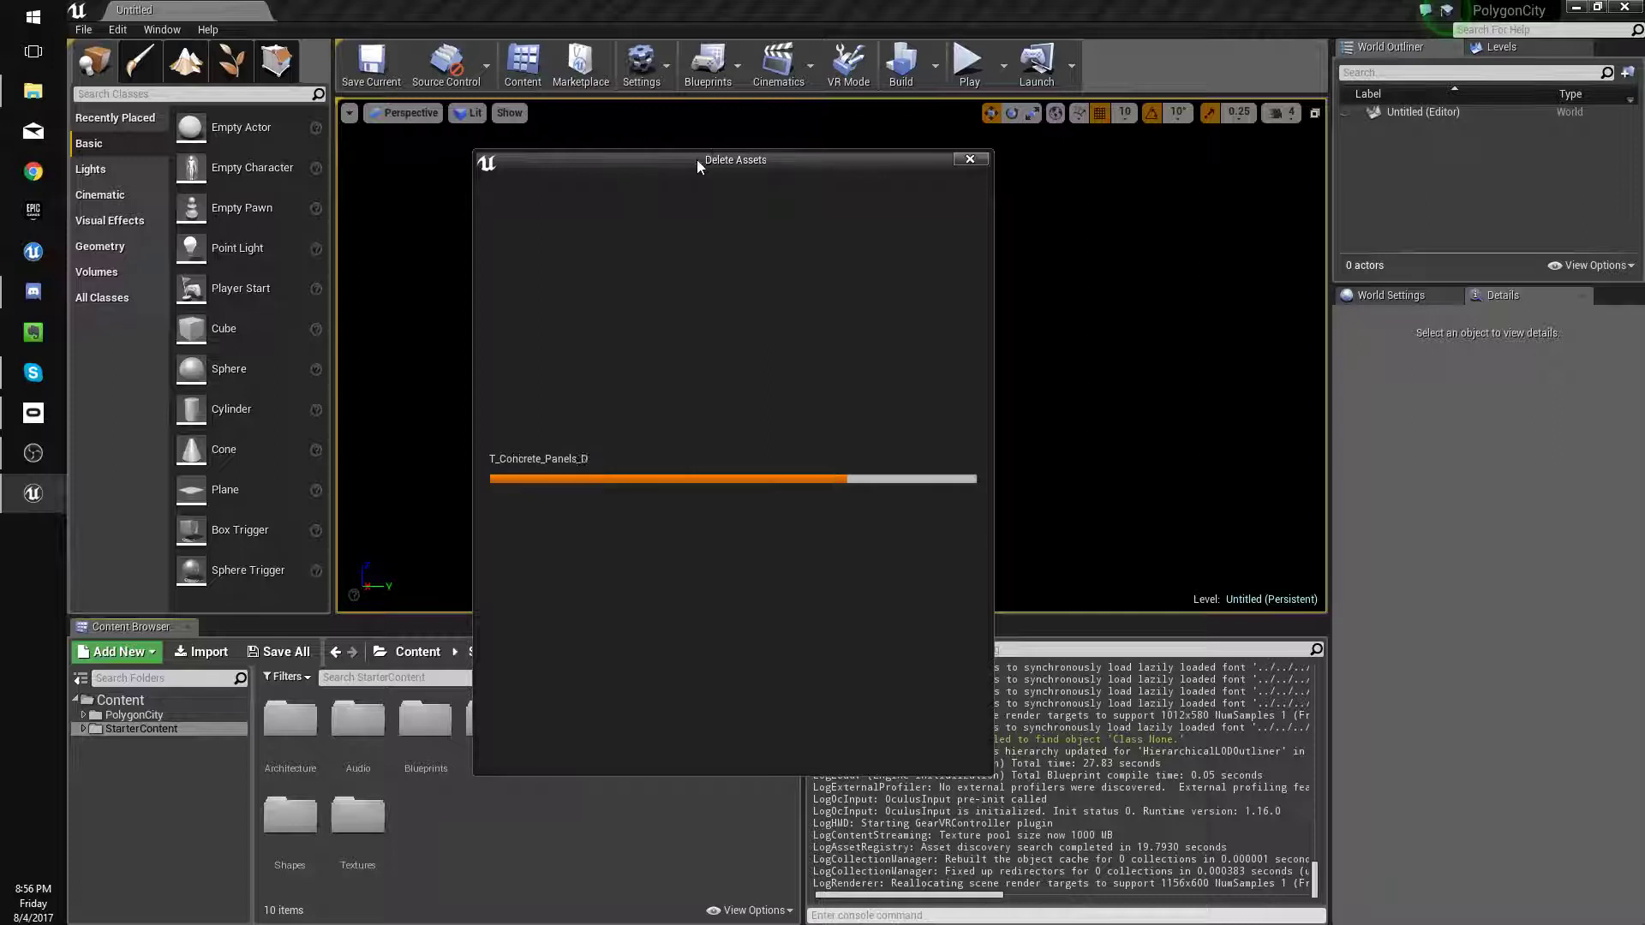
pyautogui.moveTo(696, 160); pyautogui.dragTo(722, 157)
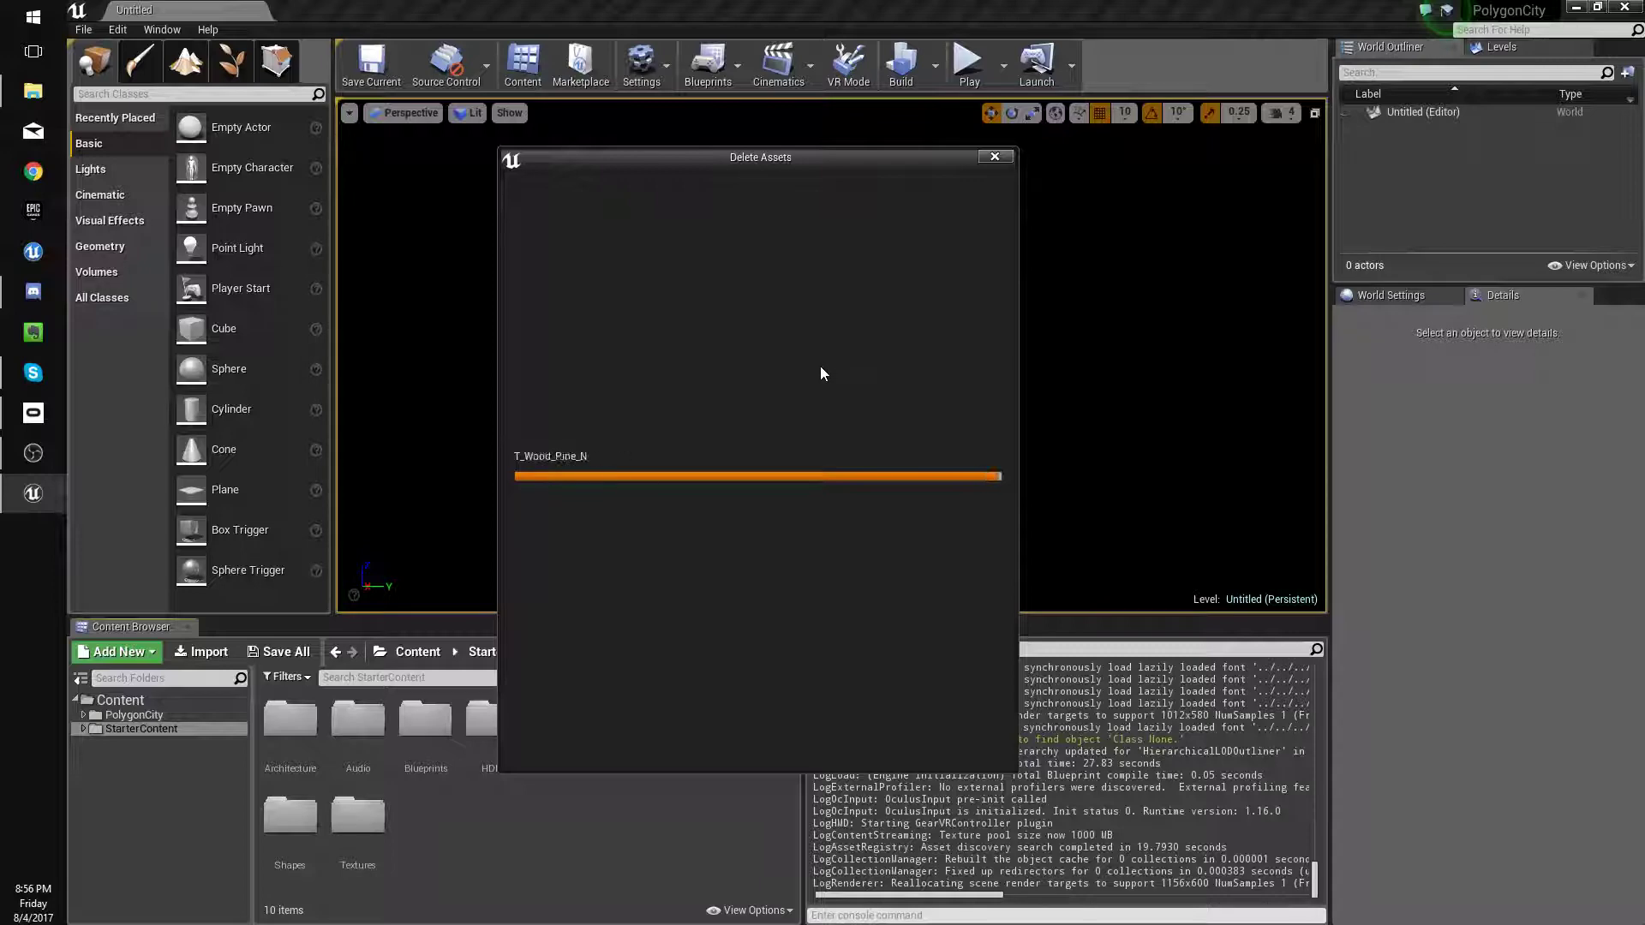
pyautogui.click(696, 742)
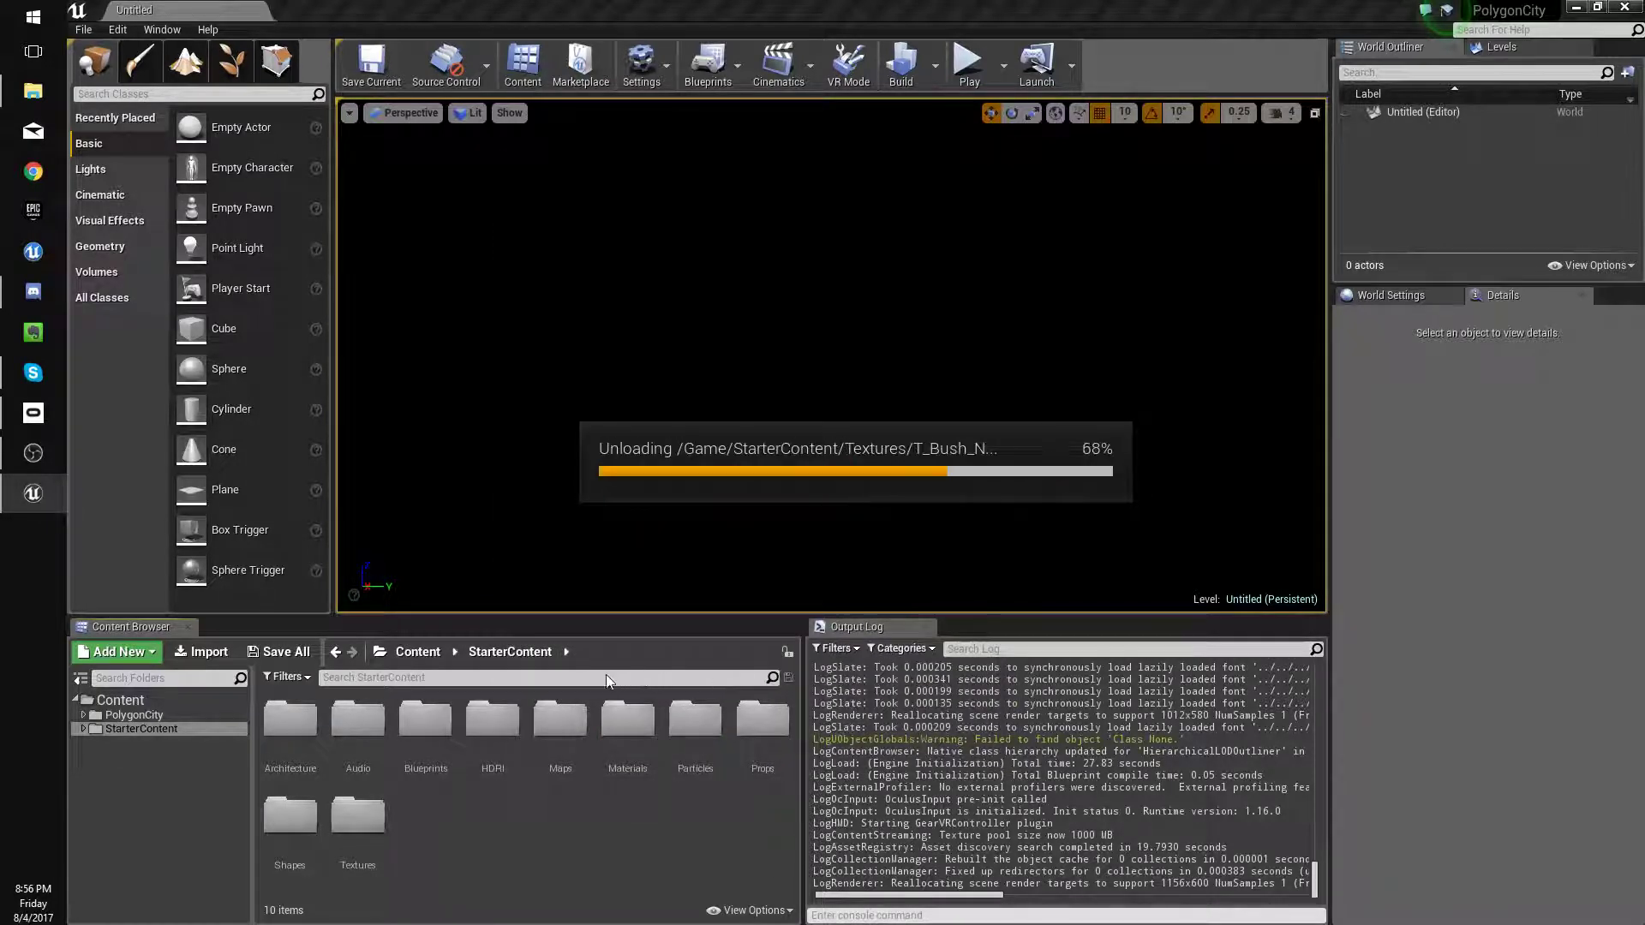
# Open the Demonstration map from PolygonCity's Maps folder and look over the city streets.
pyautogui.click(134, 715)
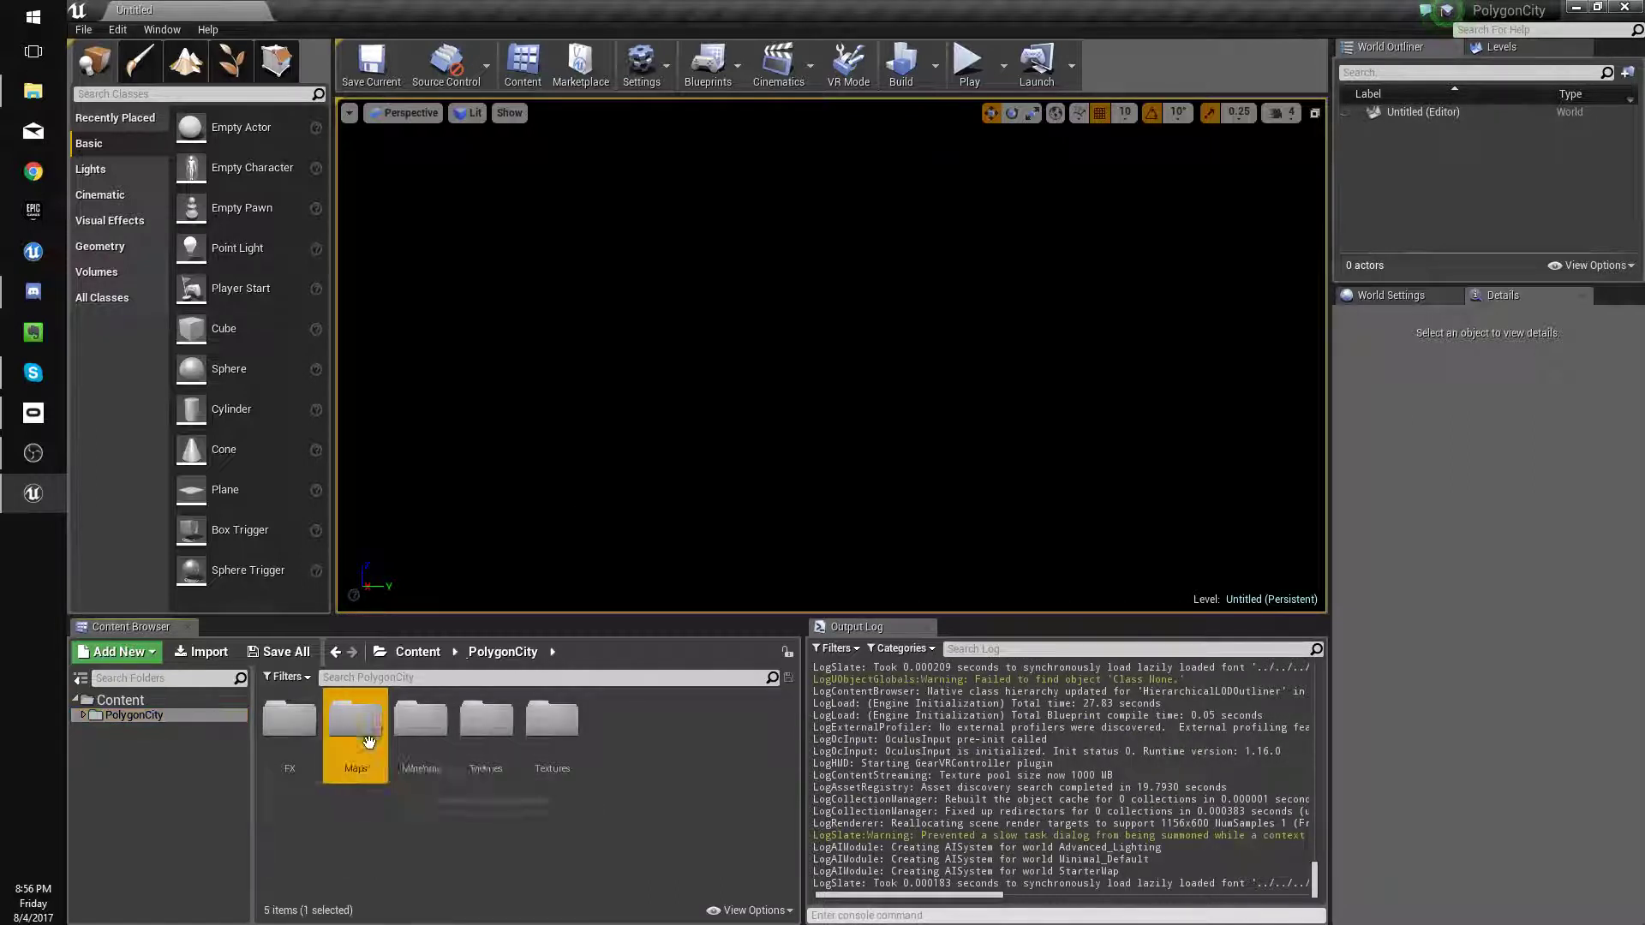
pyautogui.doubleClick(356, 720)
pyautogui.doubleClick(296, 737)
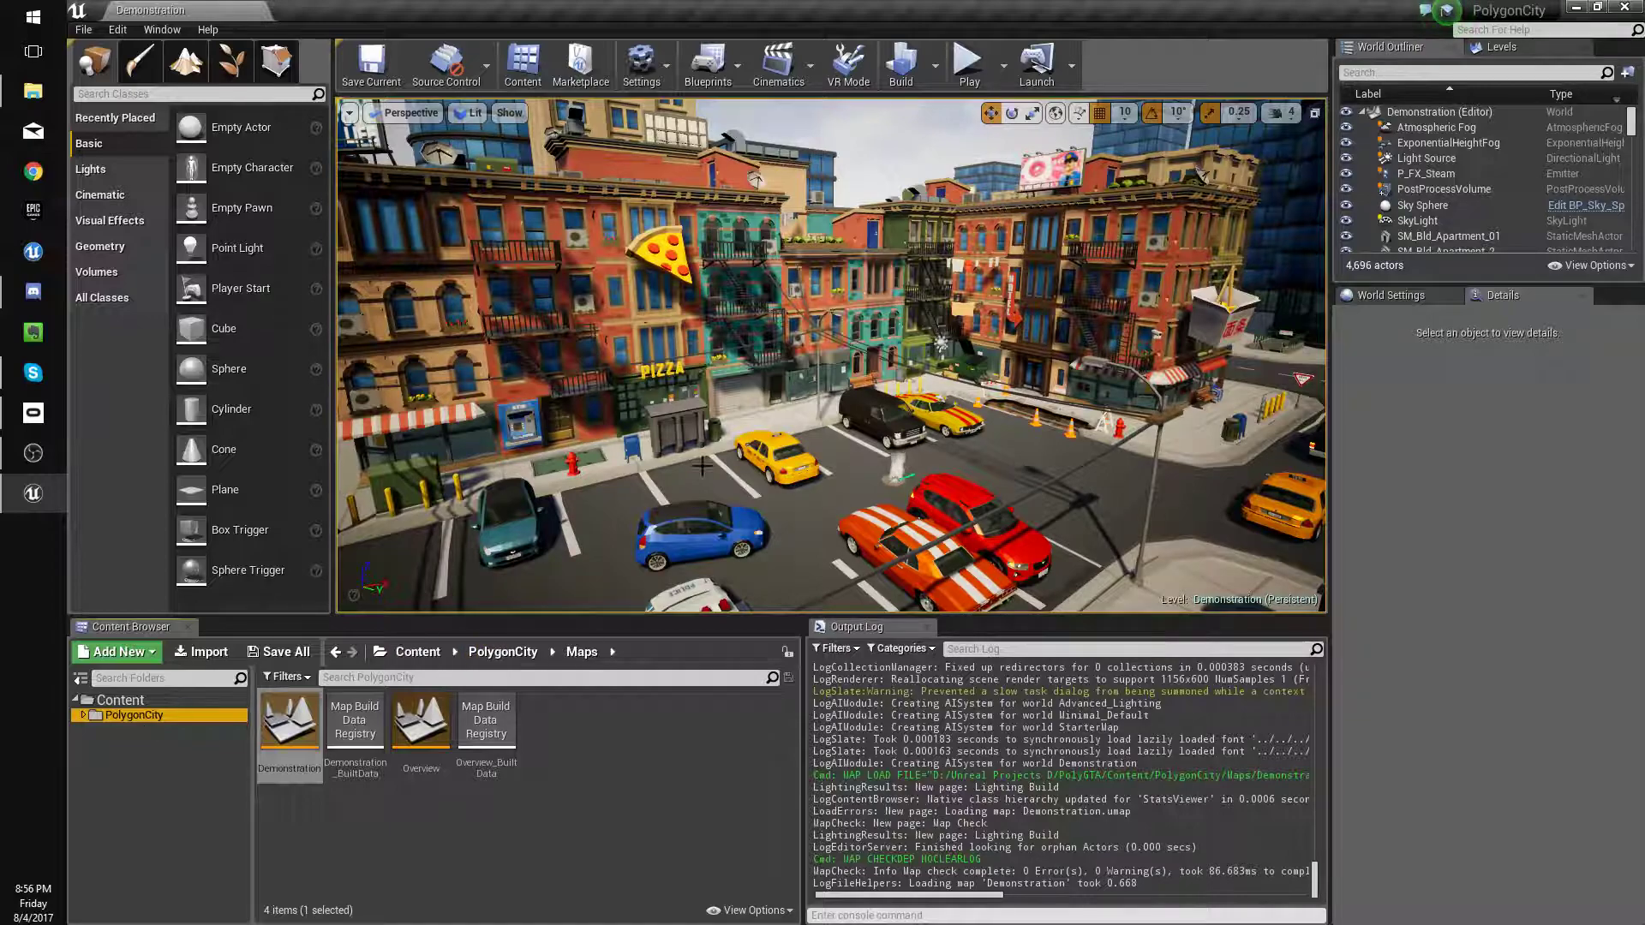
pyautogui.moveTo(695, 459)
pyautogui.mouseDown(button='right')
pyautogui.moveTo(865, 411)
pyautogui.moveTo(891, 437)
pyautogui.moveTo(883, 462)
pyautogui.moveTo(806, 488)
pyautogui.moveTo(719, 472)
pyautogui.mouseUp(button='right')
pyautogui.press('w')
pyautogui.moveTo(831, 359); pyautogui.dragTo(832, 360, button='right')
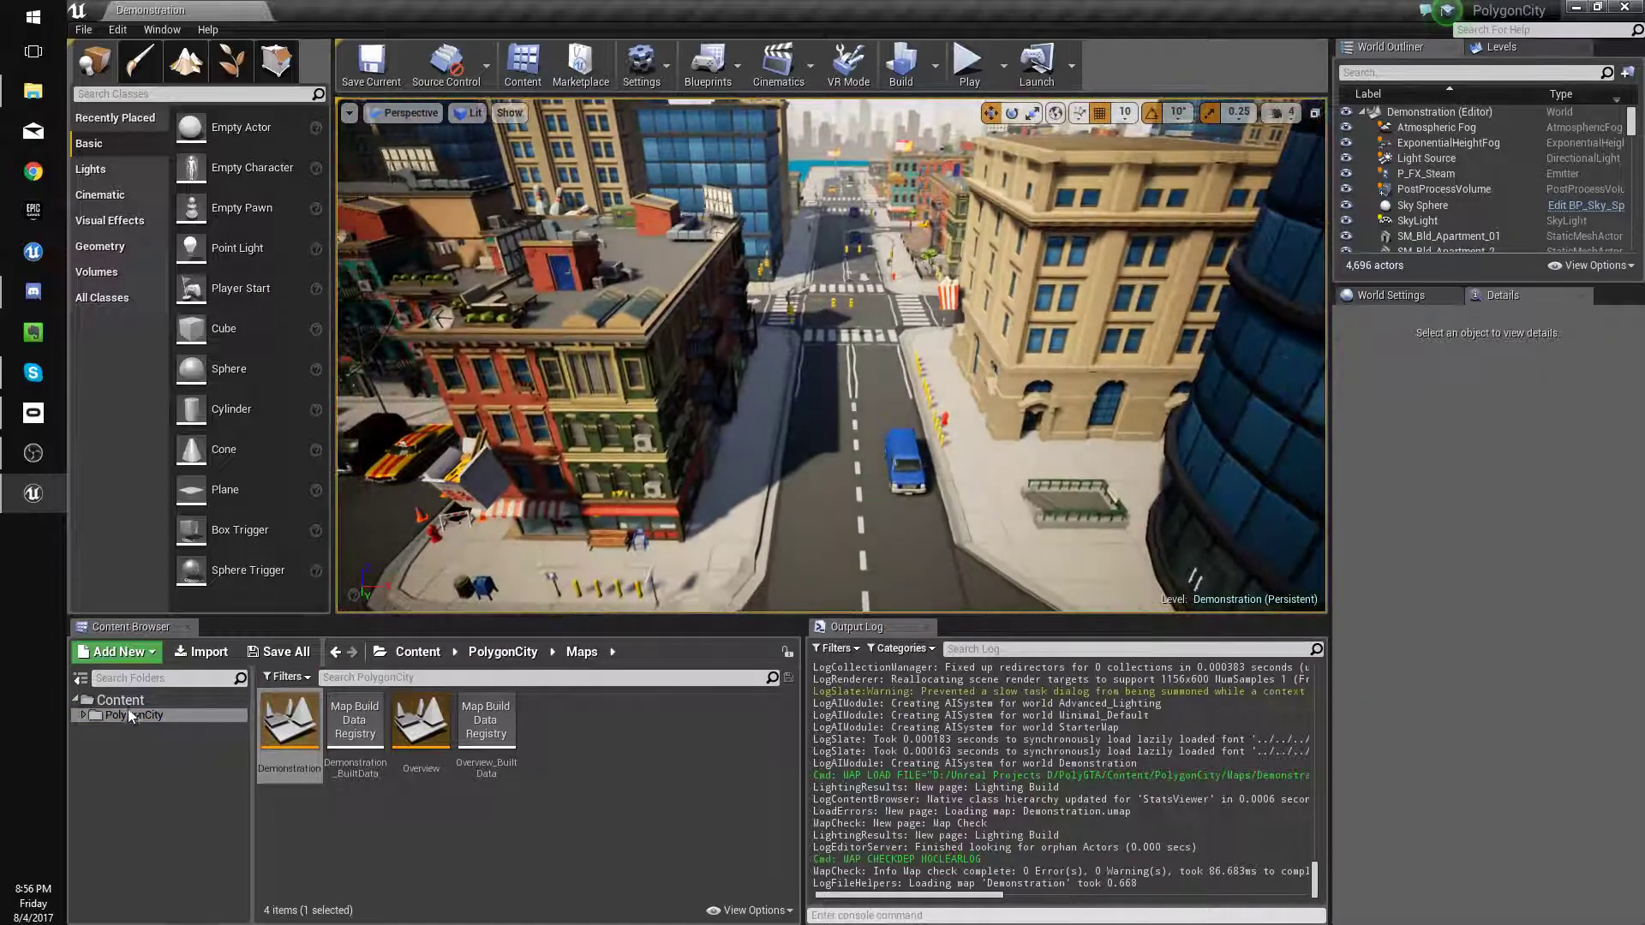
# Create a new folder named Blueprints directly under Content.
pyautogui.click(83, 716)
pyautogui.rightClick(116, 700)
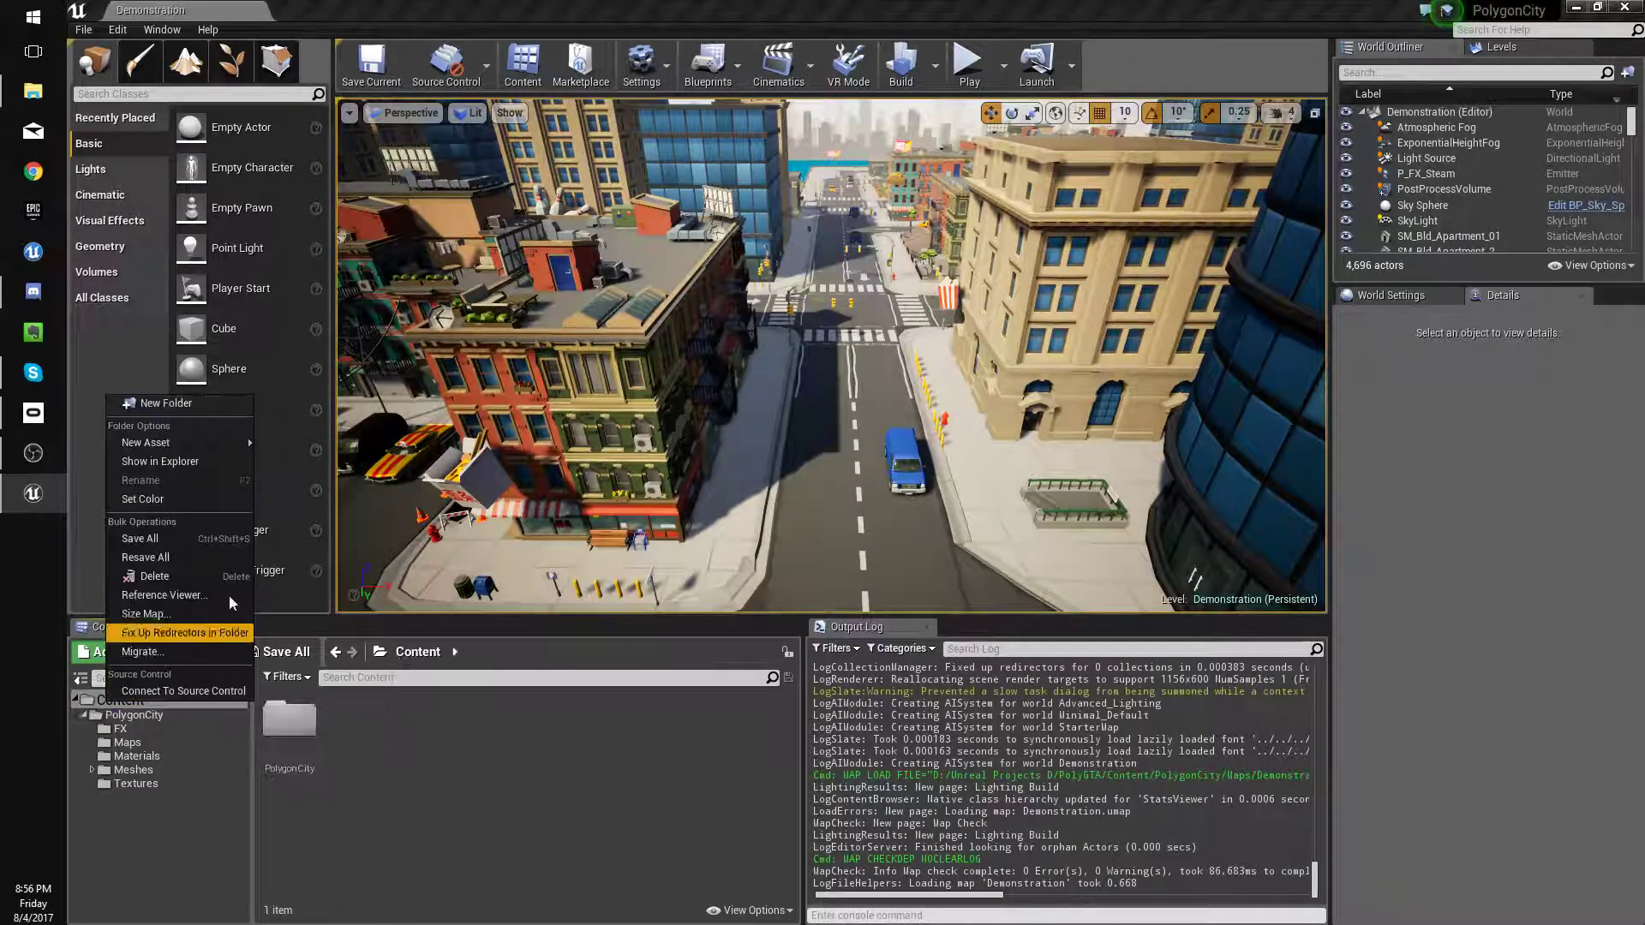
pyautogui.click(137, 403)
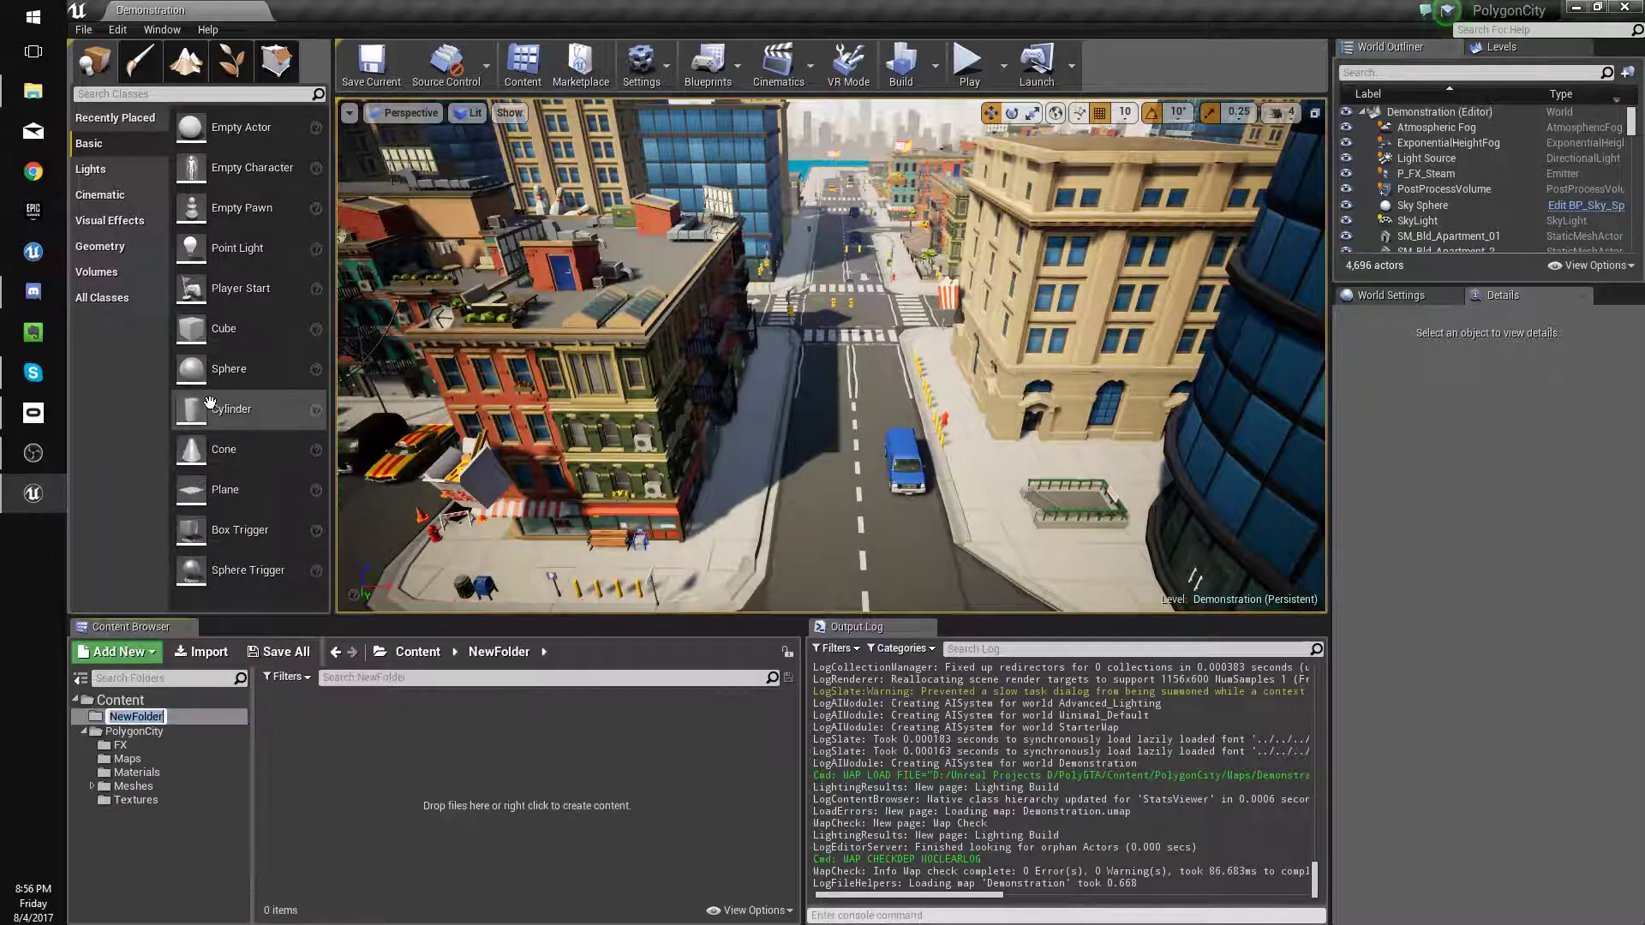
pyautogui.write('Blueprints')
pyautogui.press('Return')
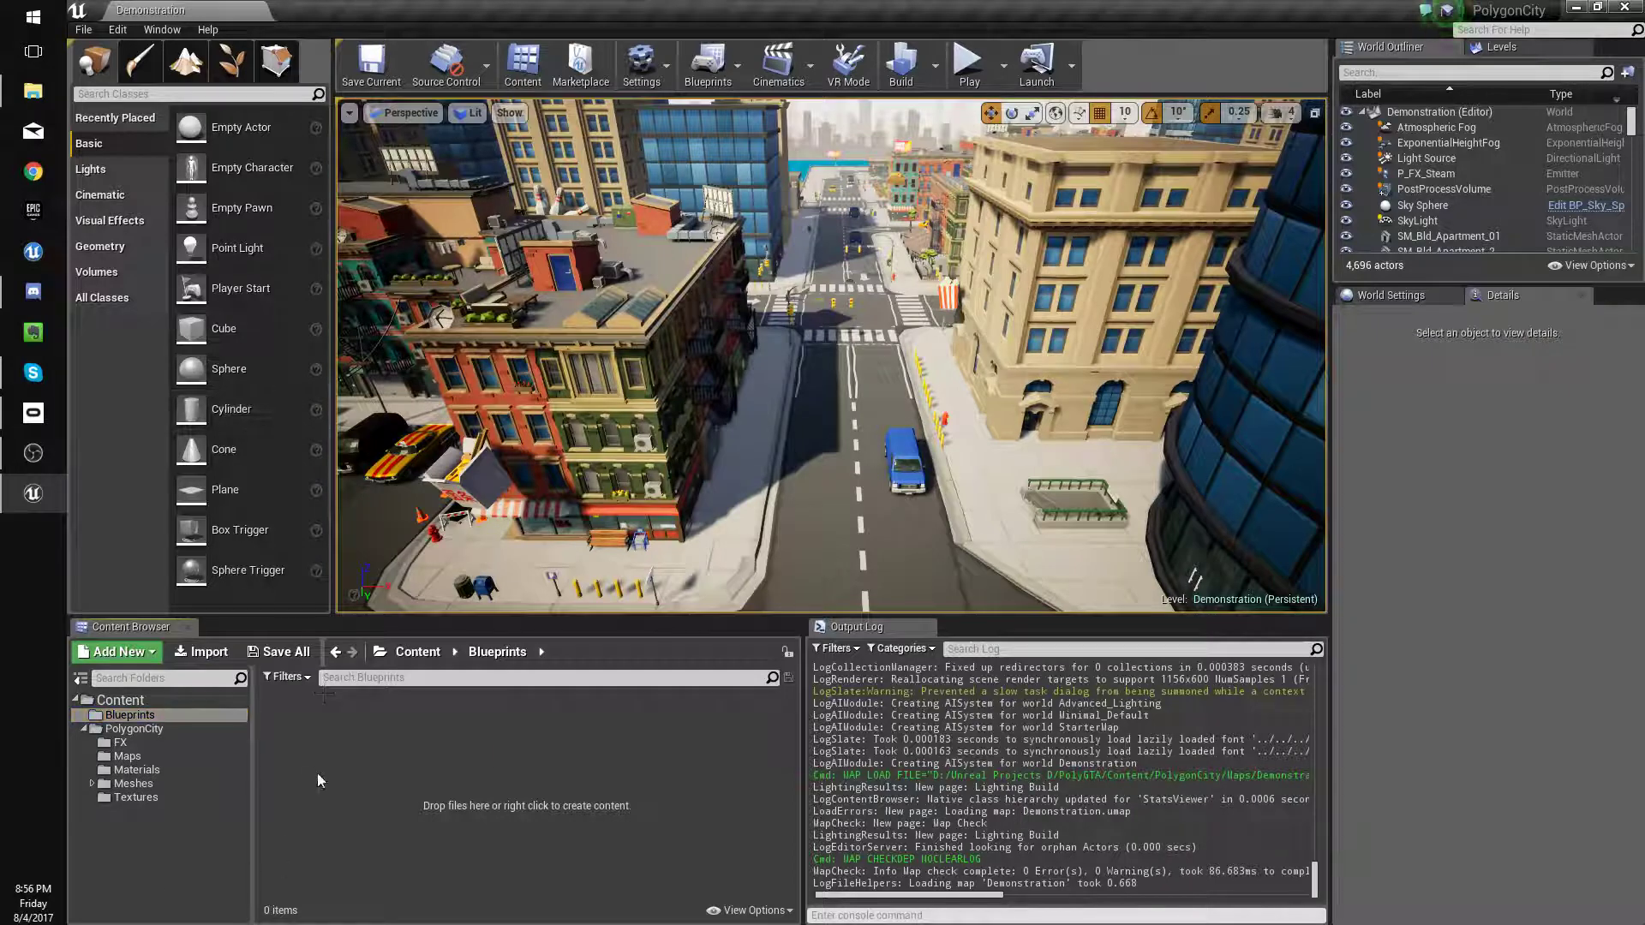
# Create a subfolder named Vehicles inside the Blueprints folder.
pyautogui.rightClick(317, 773)
pyautogui.click(385, 294)
pyautogui.write('Ve')
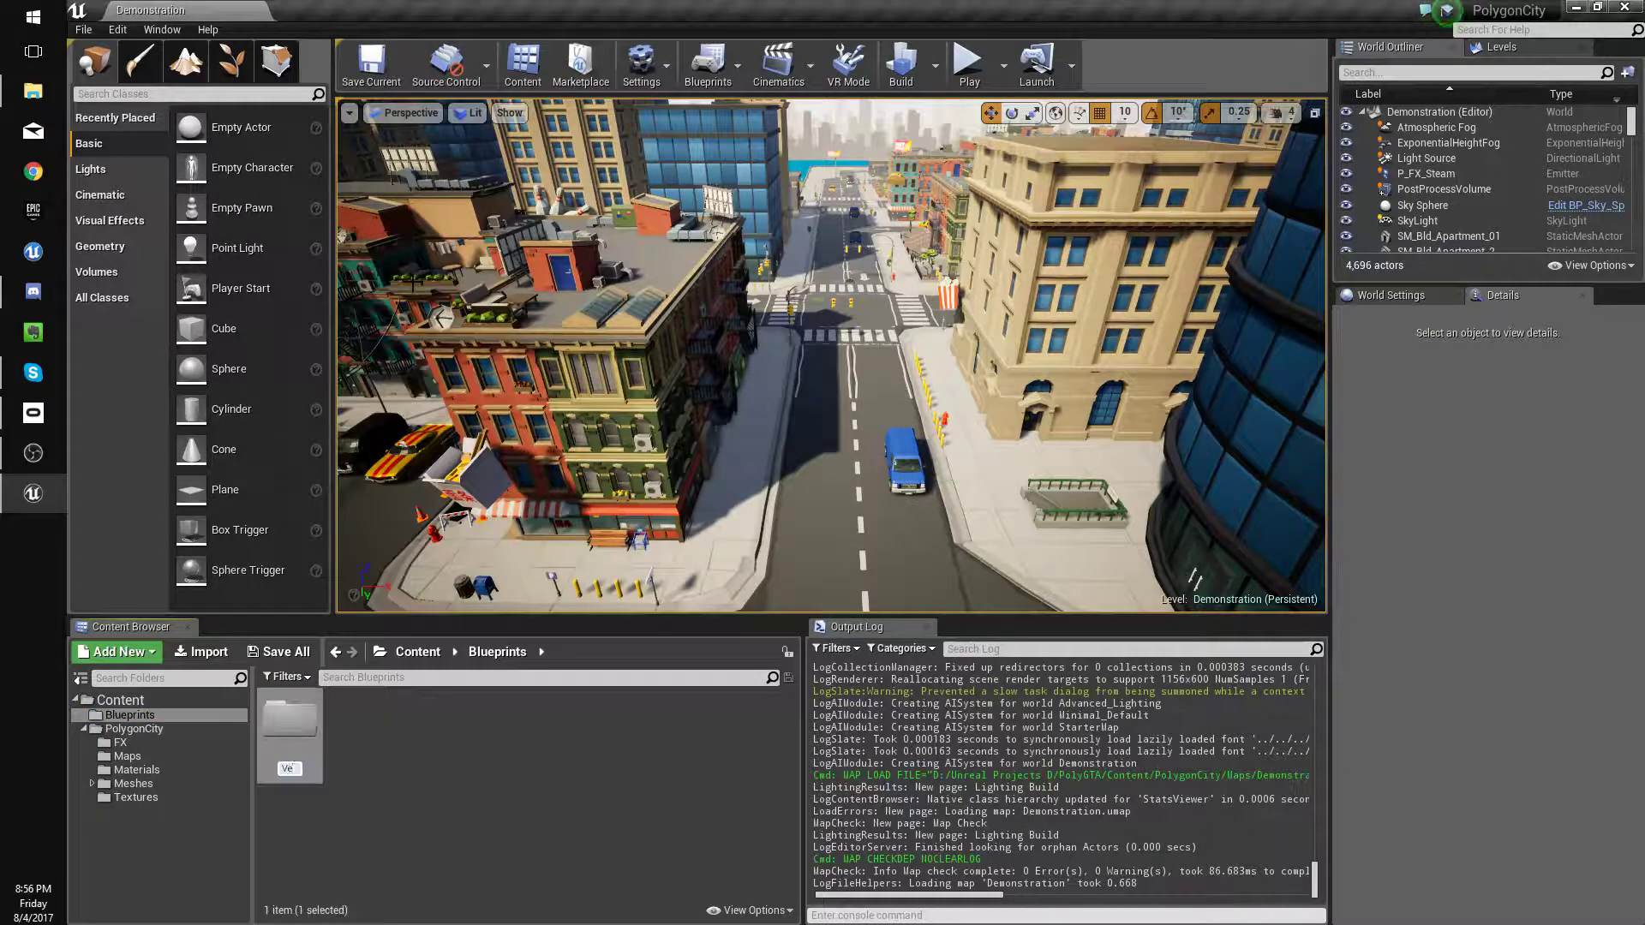
pyautogui.write('hicles')
pyautogui.press('Return')
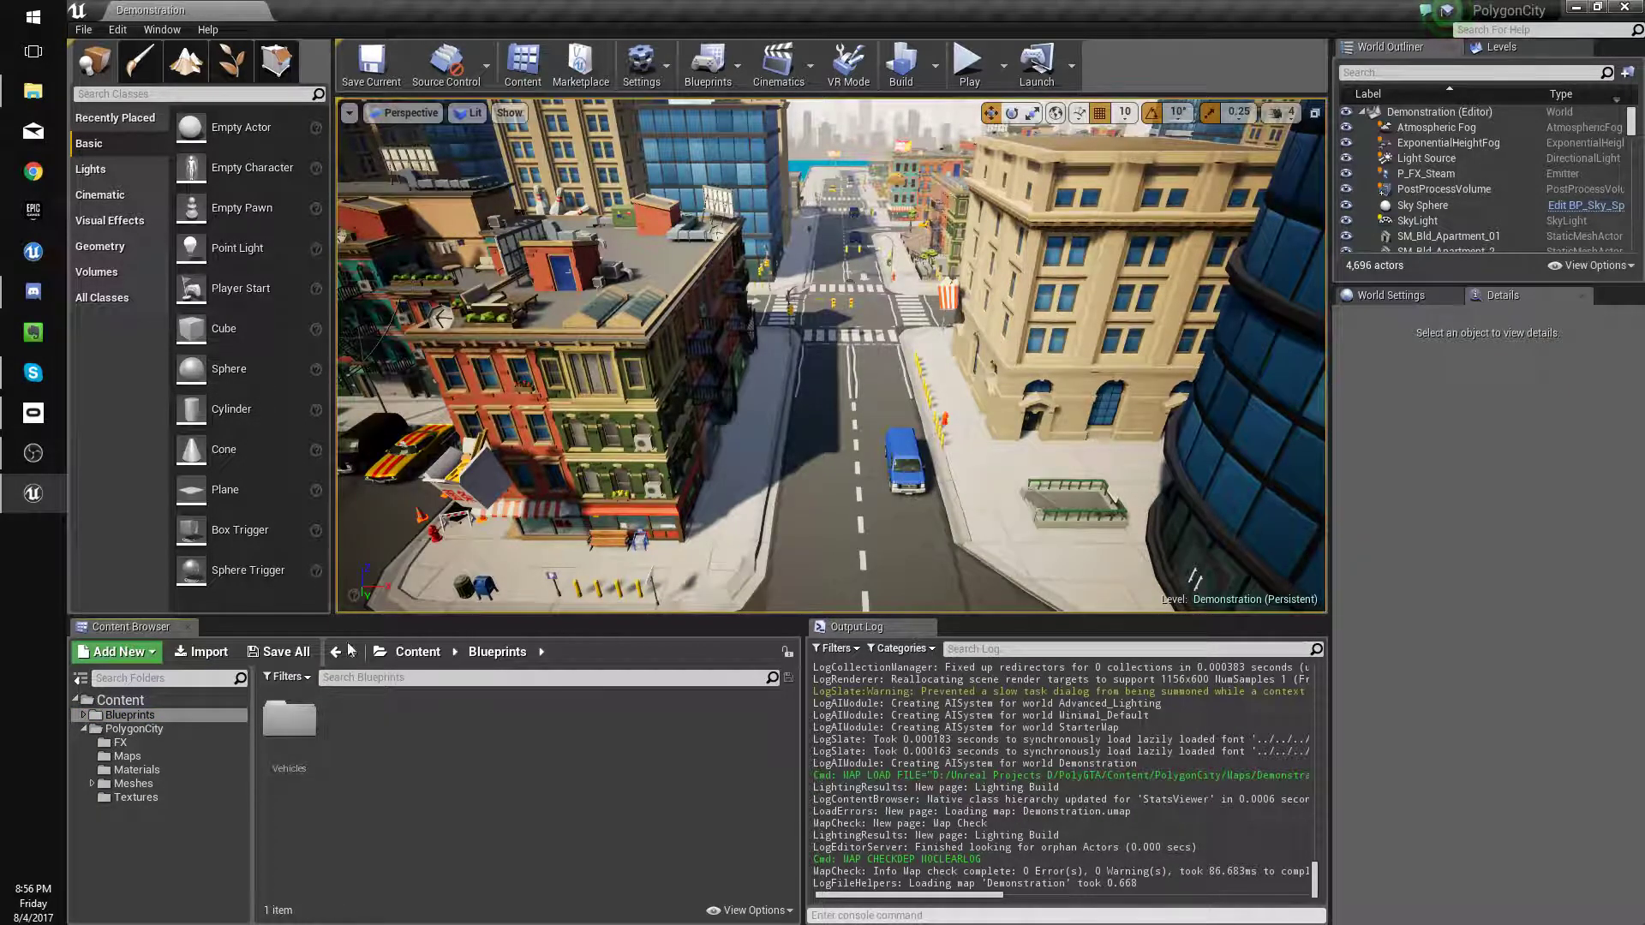
# Create a Blueprint class named BaseVehicle in the Vehicles folder, with WheeledVehicle as its parent class.
pyautogui.doubleClick(289, 721)
pyautogui.rightClick(302, 725)
pyautogui.click(403, 353)
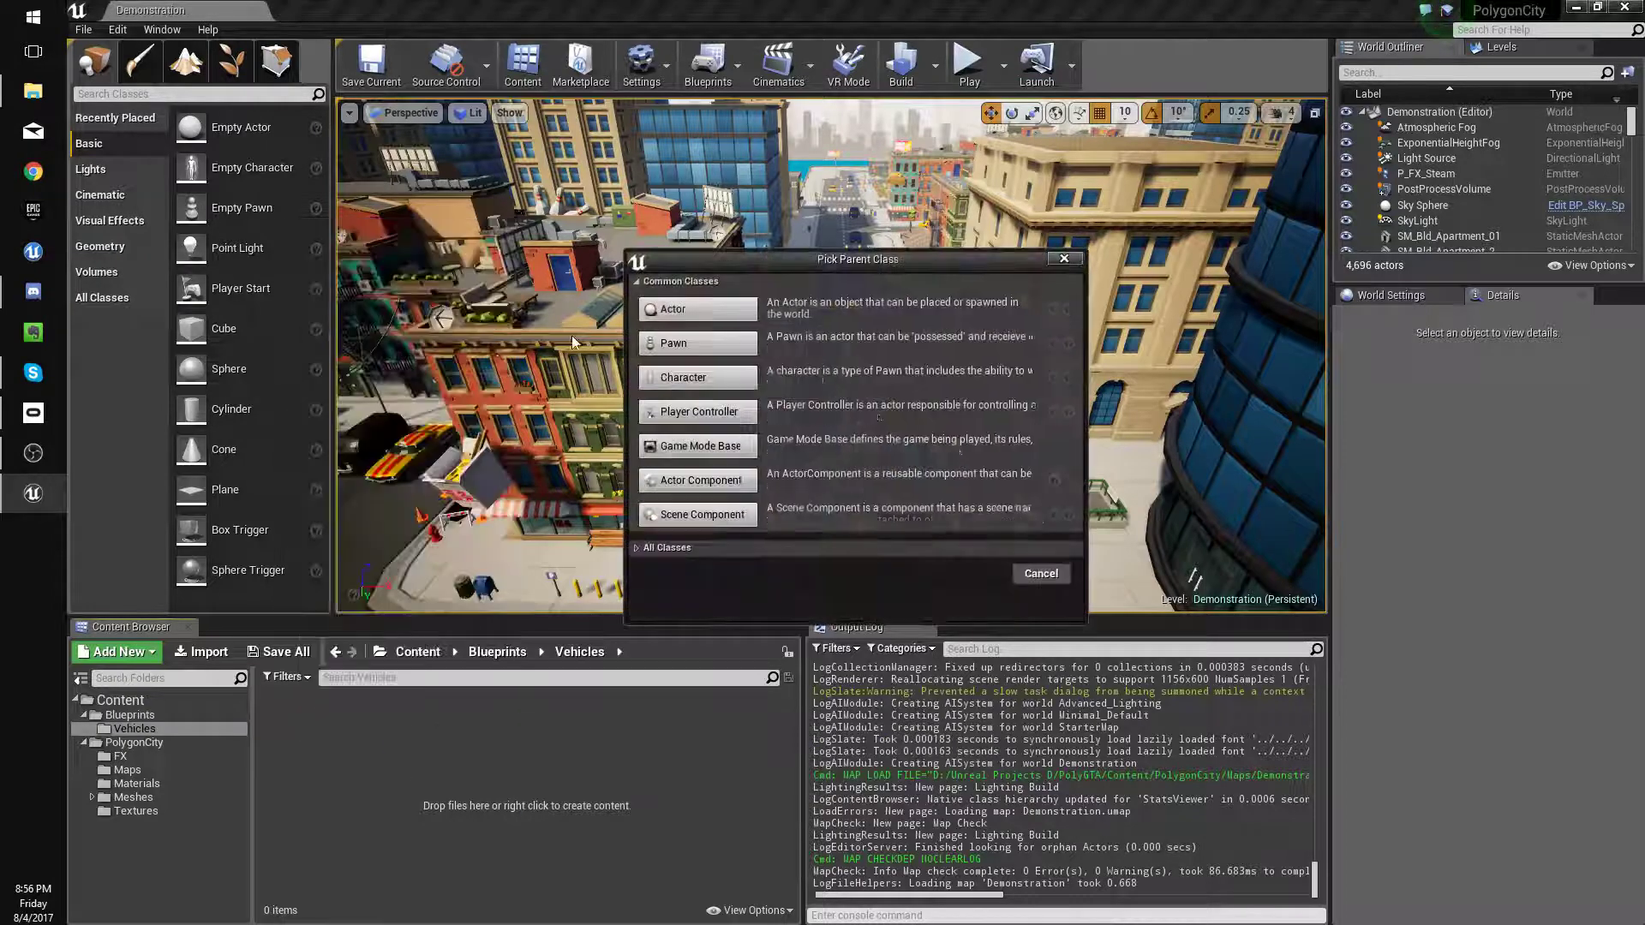
pyautogui.click(665, 549)
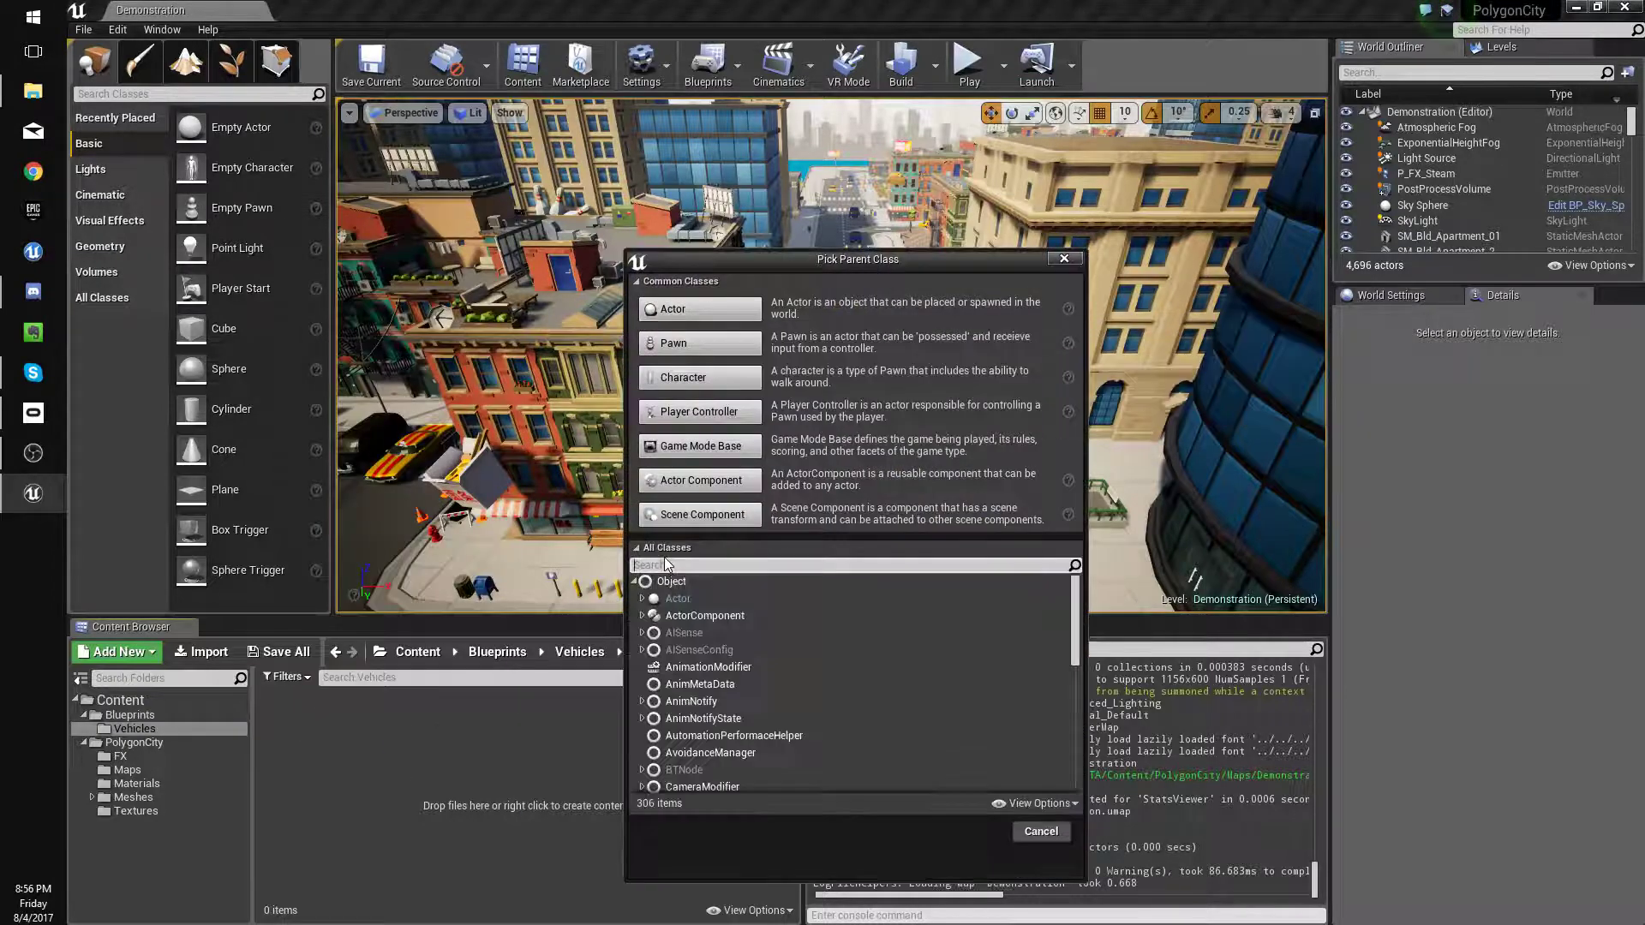
pyautogui.click(716, 565)
pyautogui.write('vehicle')
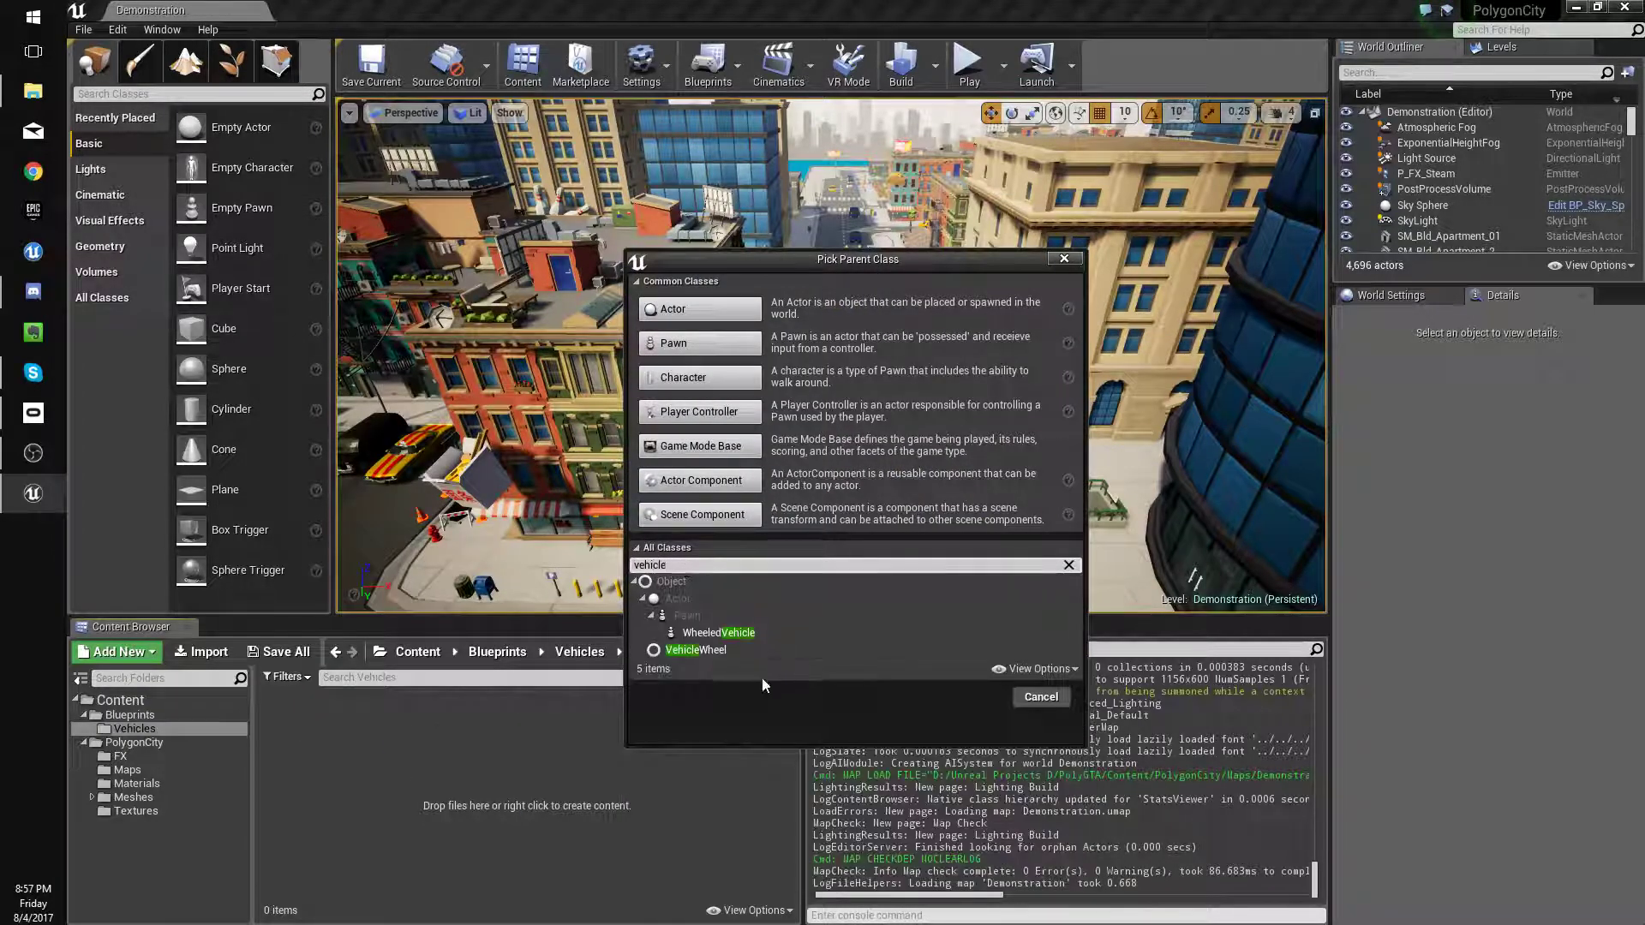
pyautogui.click(719, 632)
pyautogui.click(973, 696)
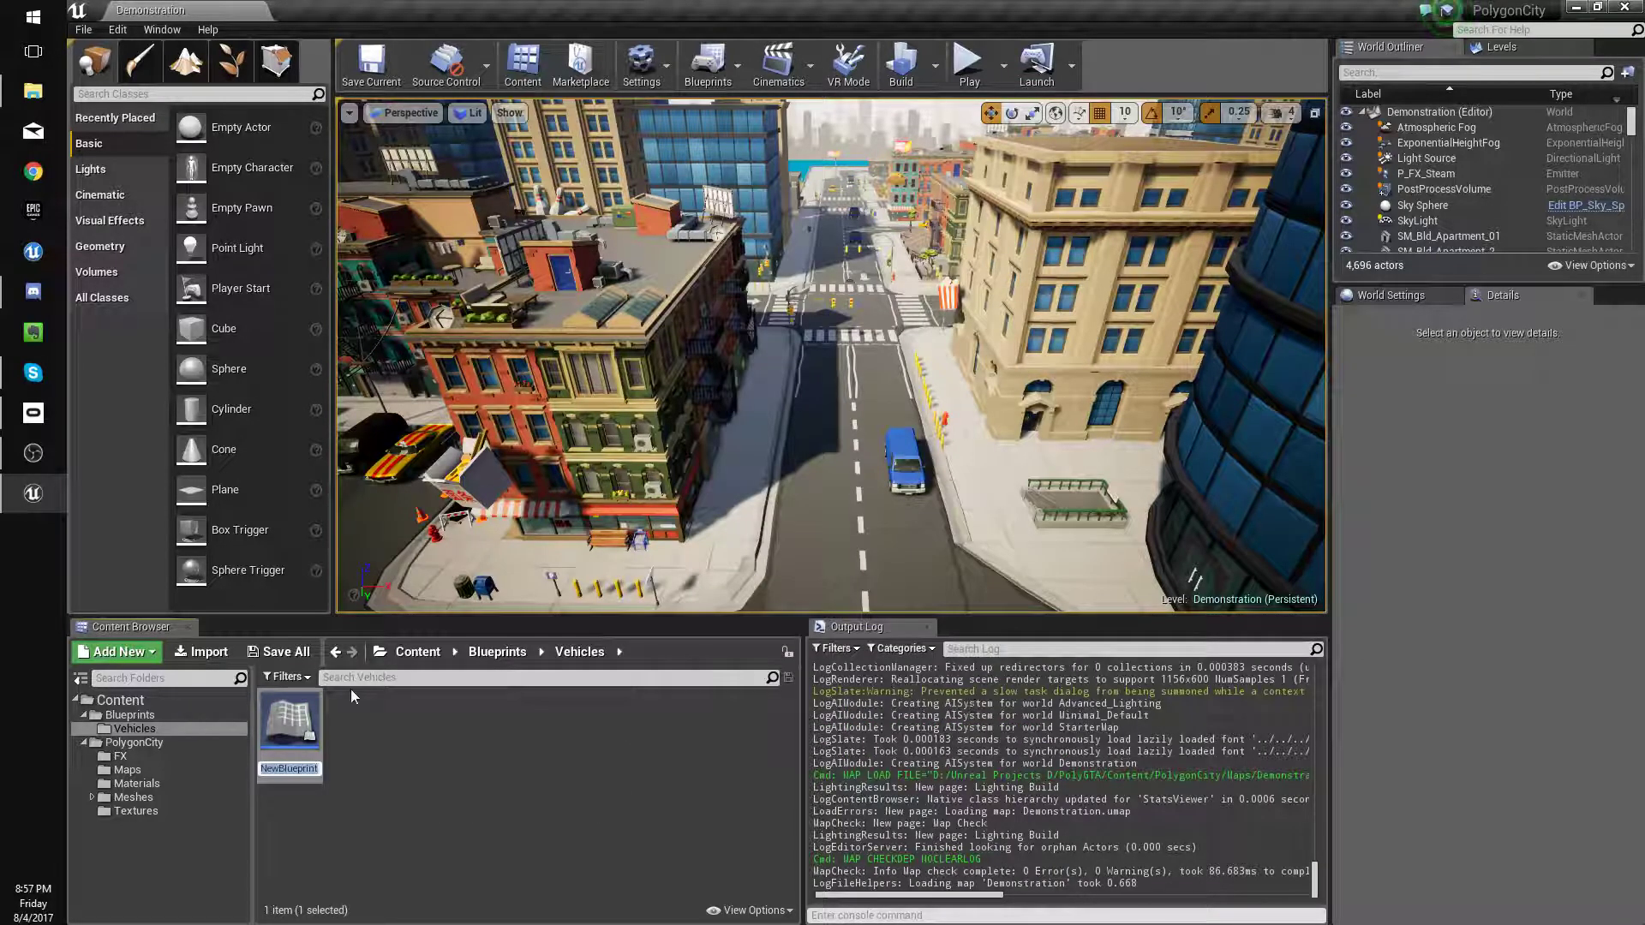
pyautogui.write('BaseVehicle')
pyautogui.press('Return')
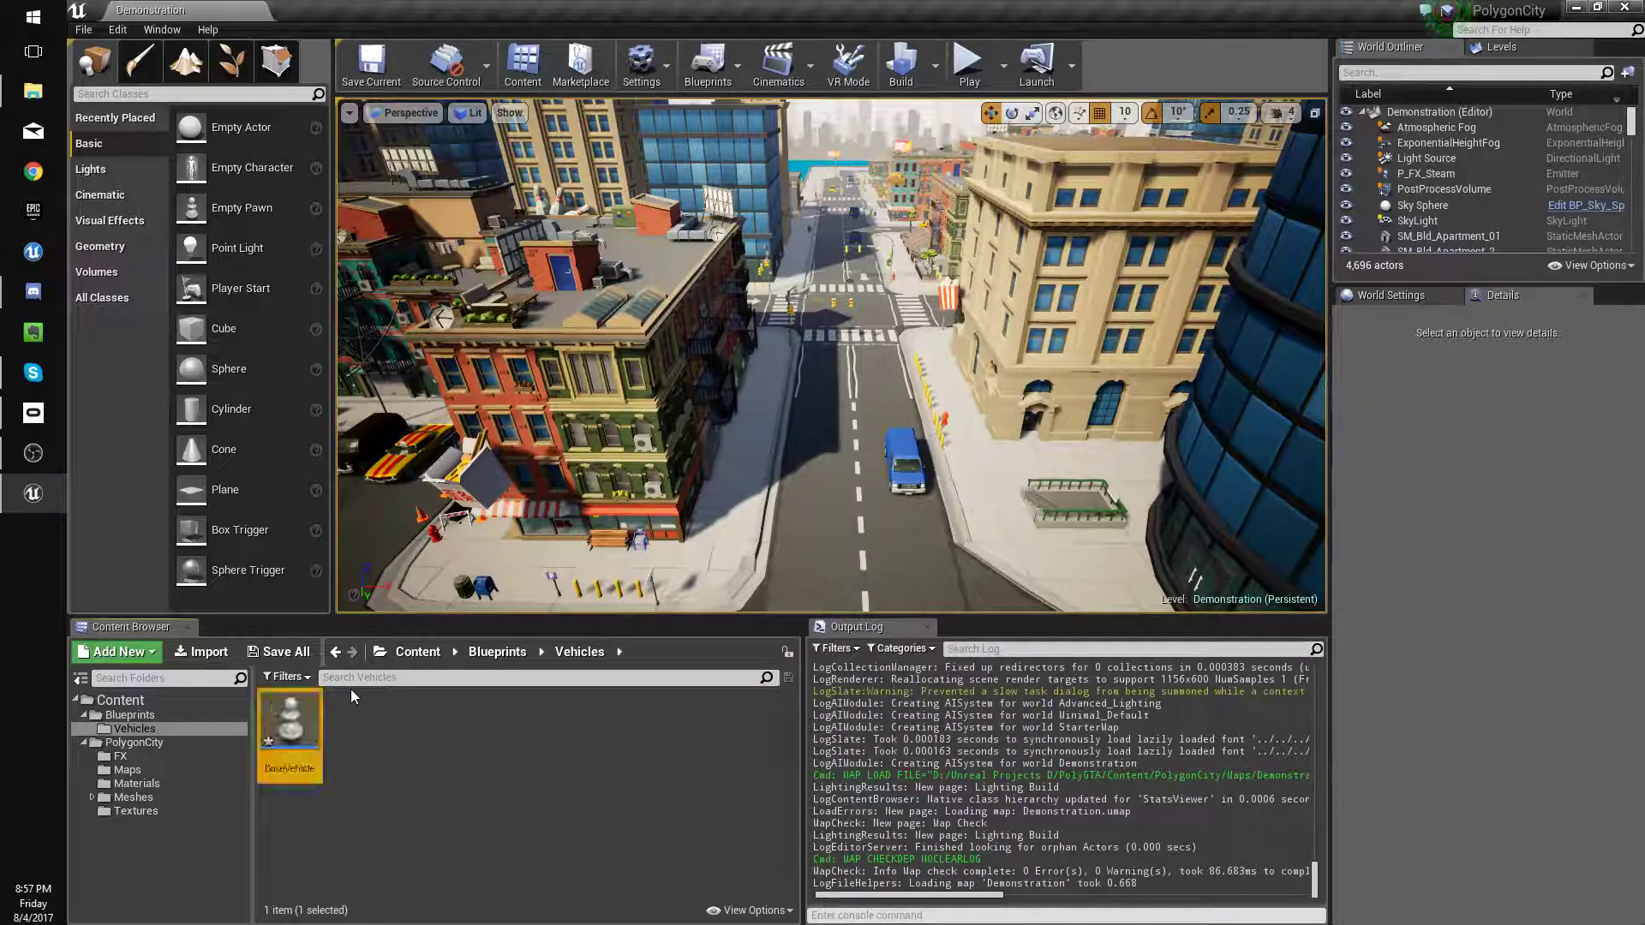
# Create a child Blueprint of BaseVehicle named Vehicle_Sedan and save all unsaved assets.
pyautogui.rightClick(288, 715)
pyautogui.click(392, 375)
pyautogui.write('V')
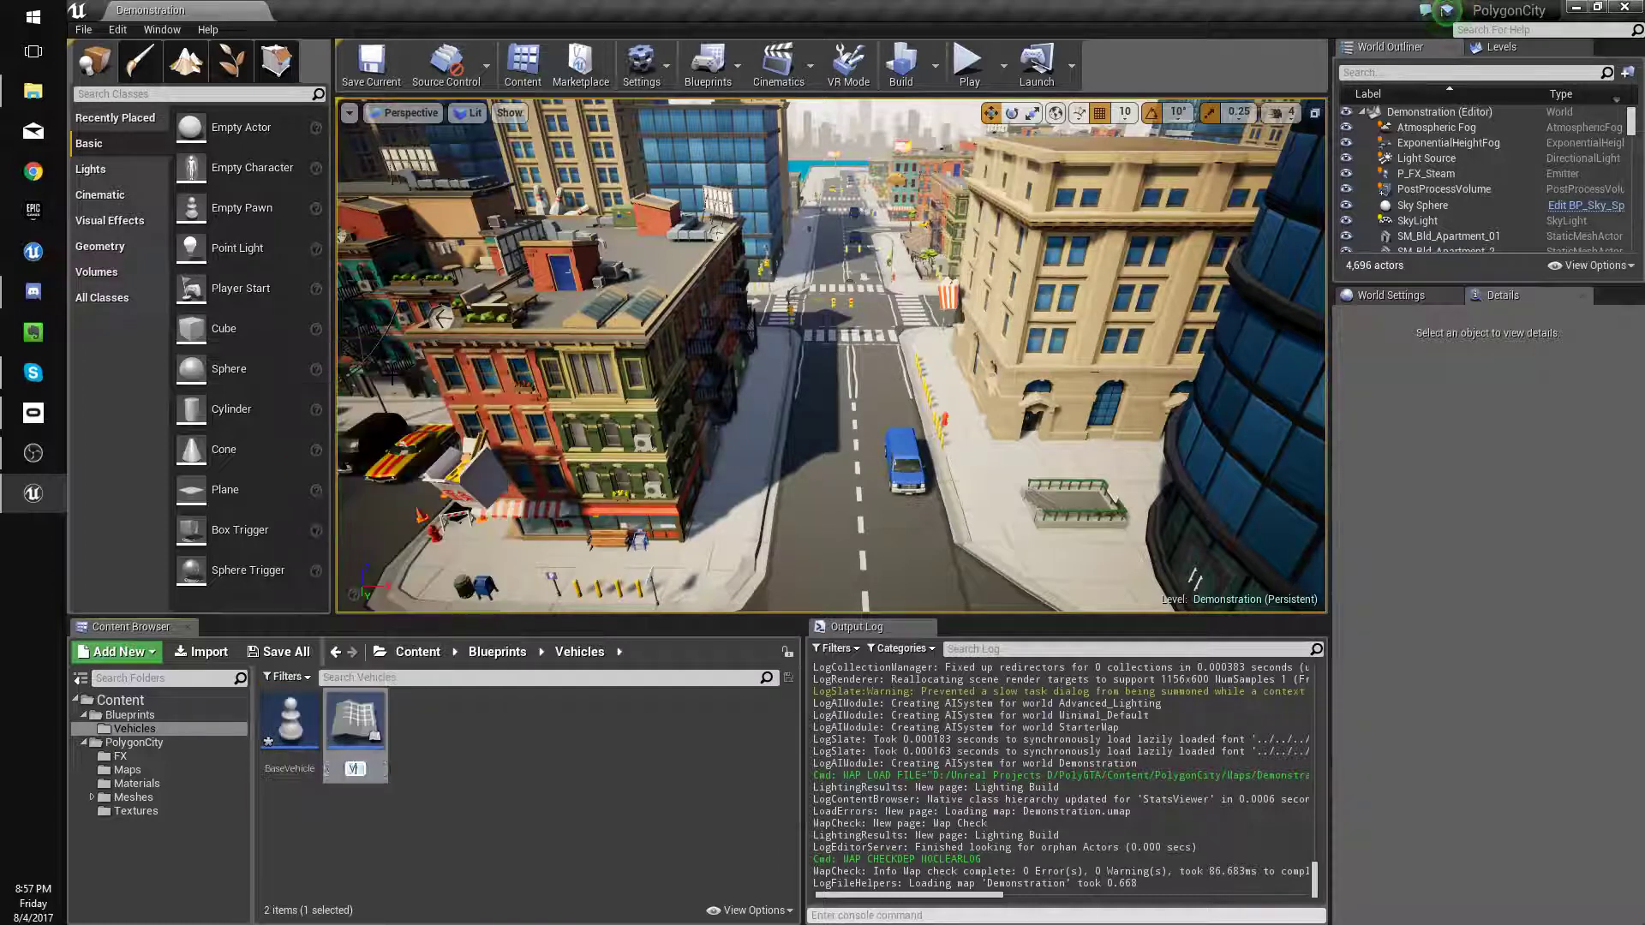
pyautogui.write('ehicle_Sedan')
pyautogui.press('Return')
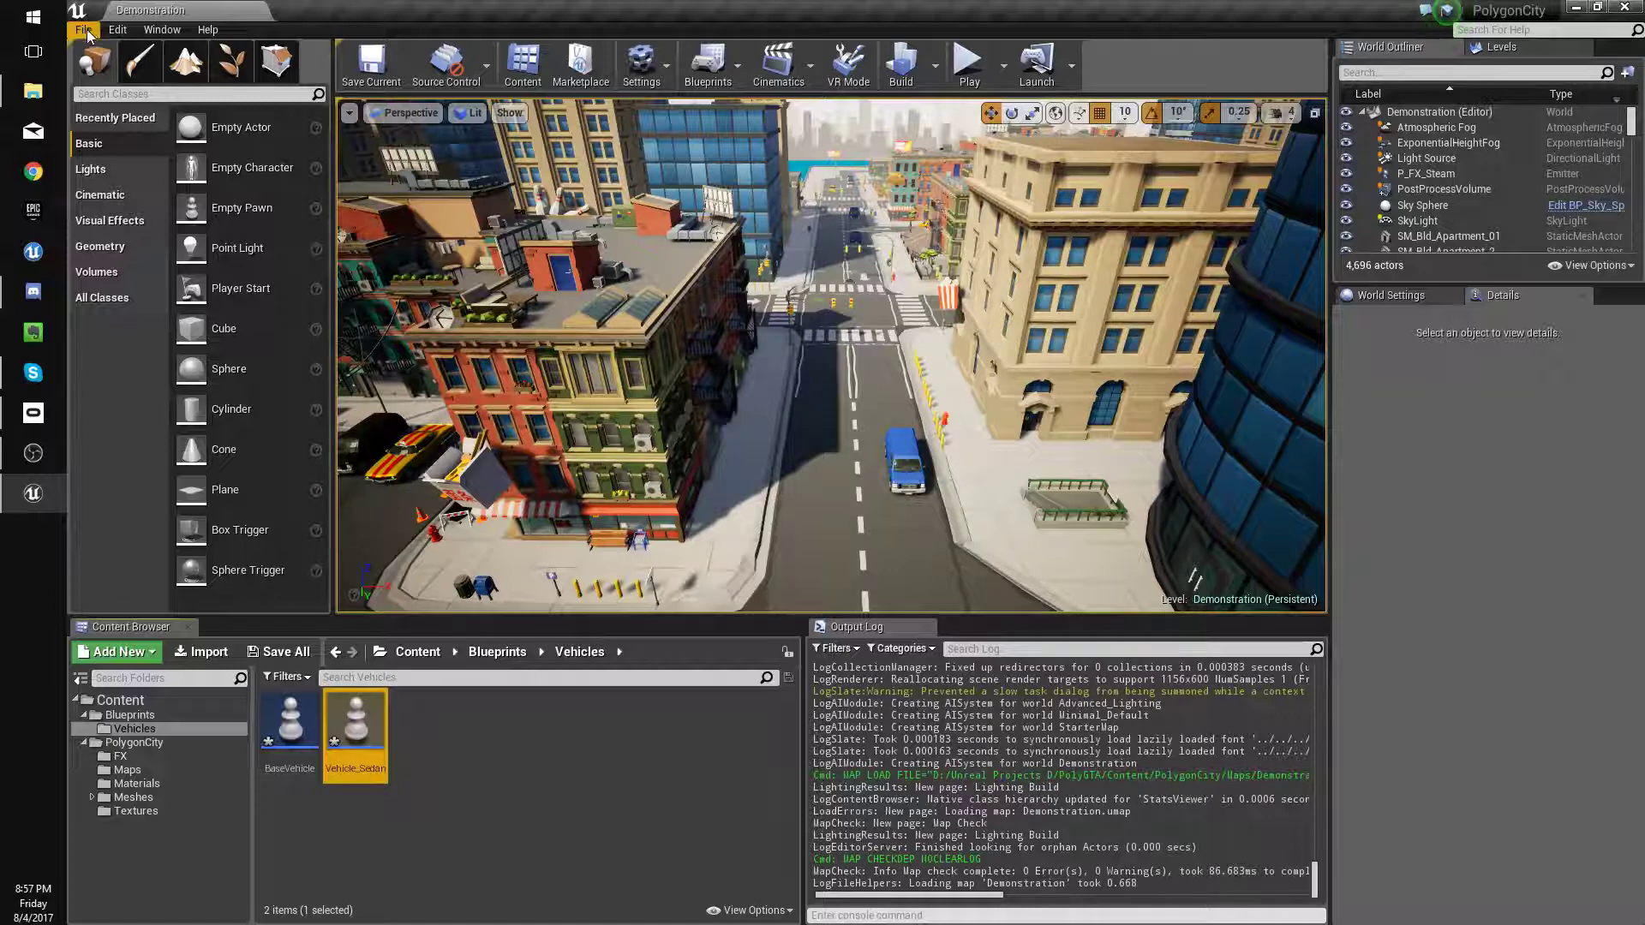
pyautogui.click(83, 29)
pyautogui.click(120, 158)
# Create a subfolder named Game inside the Blueprints folder.
pyautogui.rightClick(153, 727)
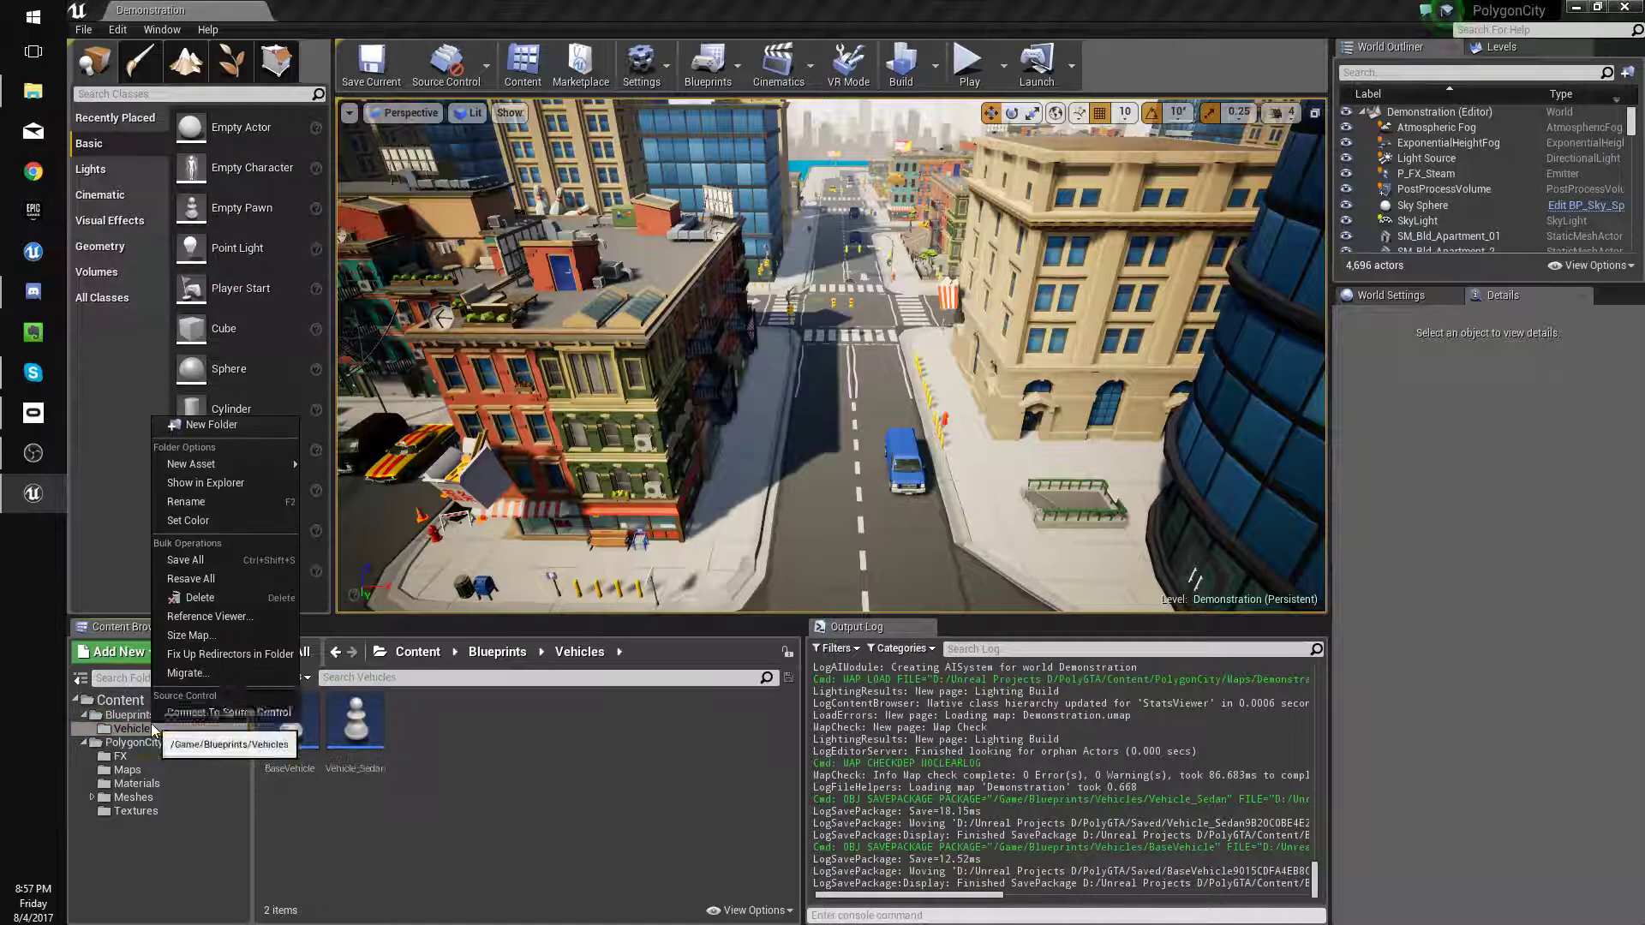
pyautogui.press('Escape')
pyautogui.rightClick(129, 715)
pyautogui.click(191, 426)
pyautogui.write('Game')
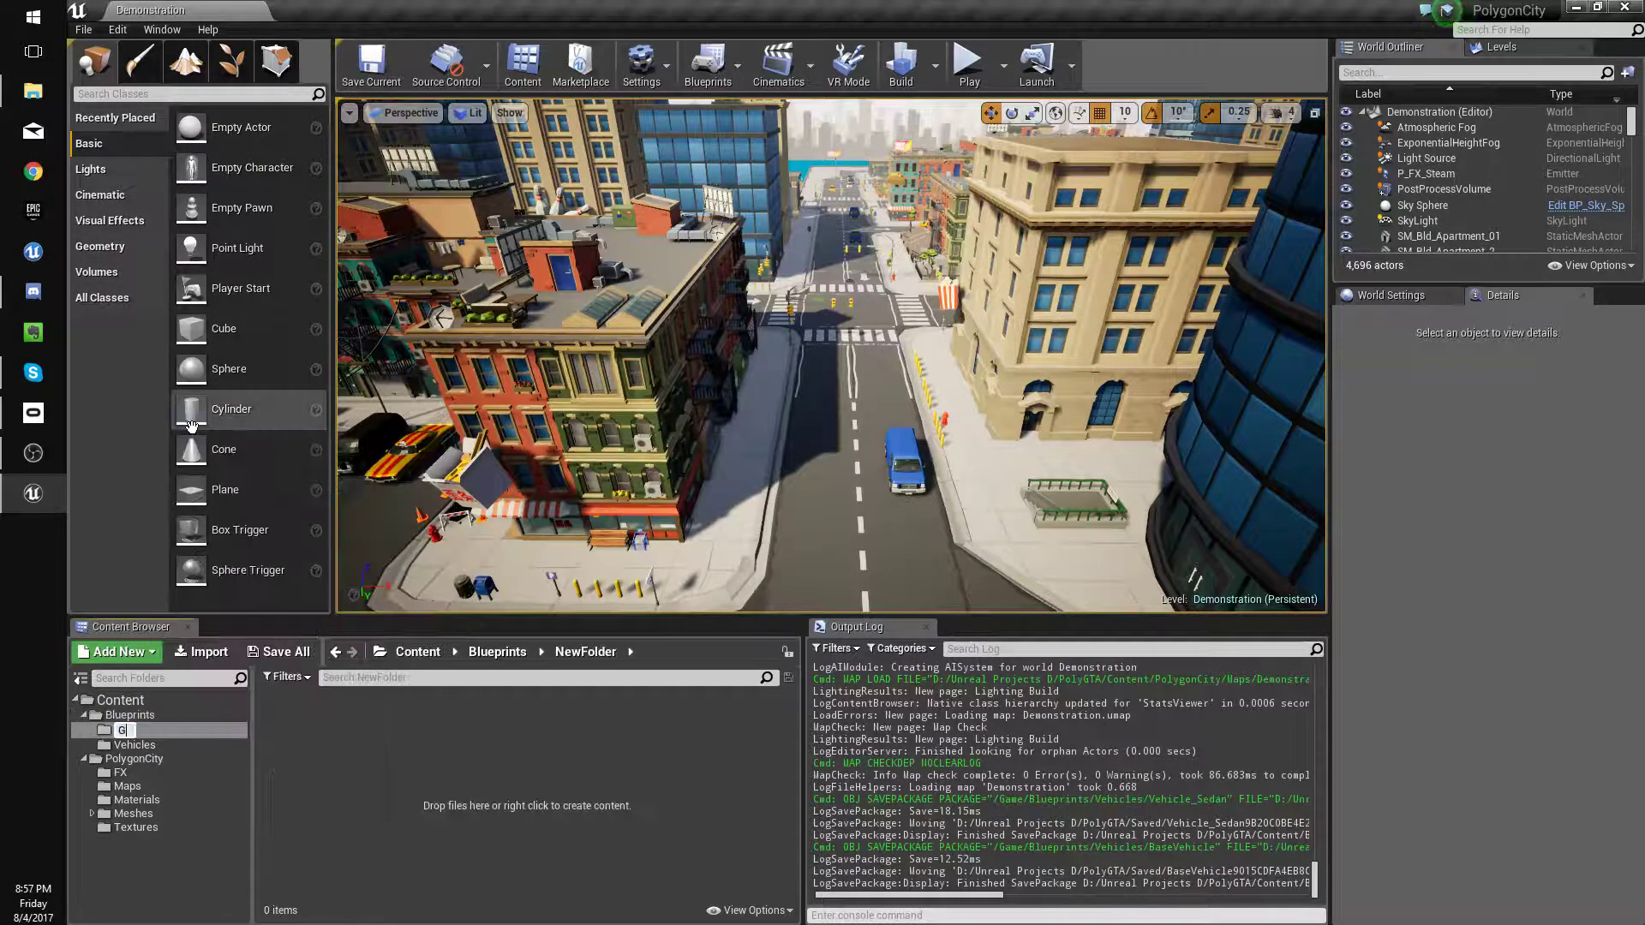
pyautogui.press('Return')
# Create a Blueprint class named GM_PolyCityGameMode in the Game folder, with Game Mode Base as its parent class.
pyautogui.rightClick(300, 714)
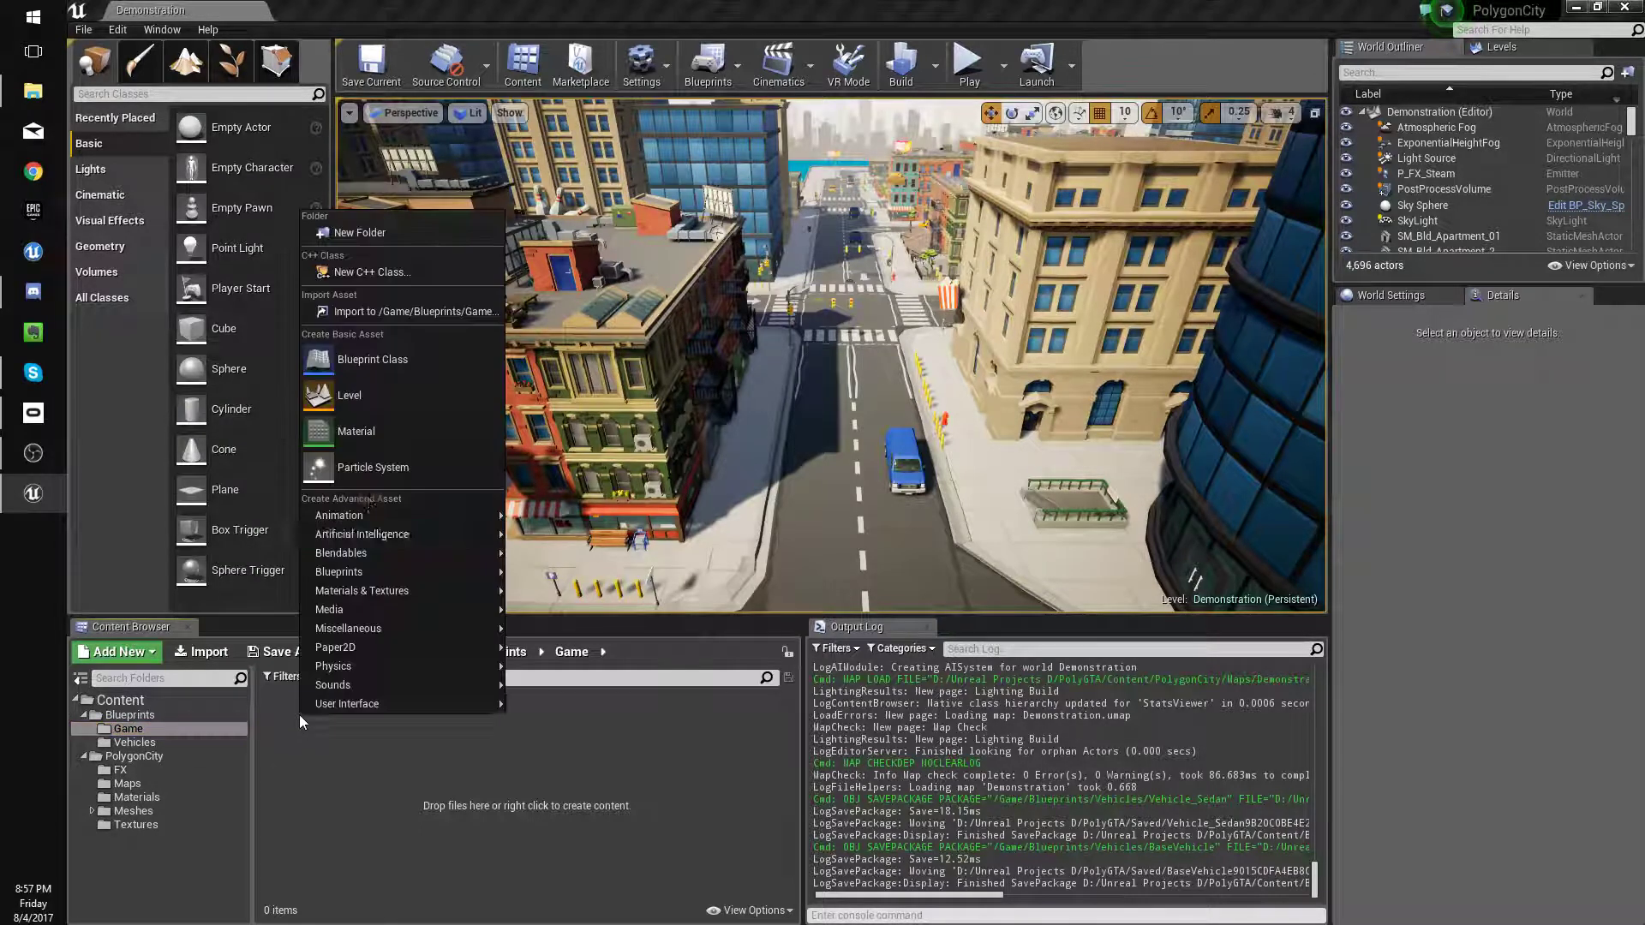
pyautogui.click(397, 362)
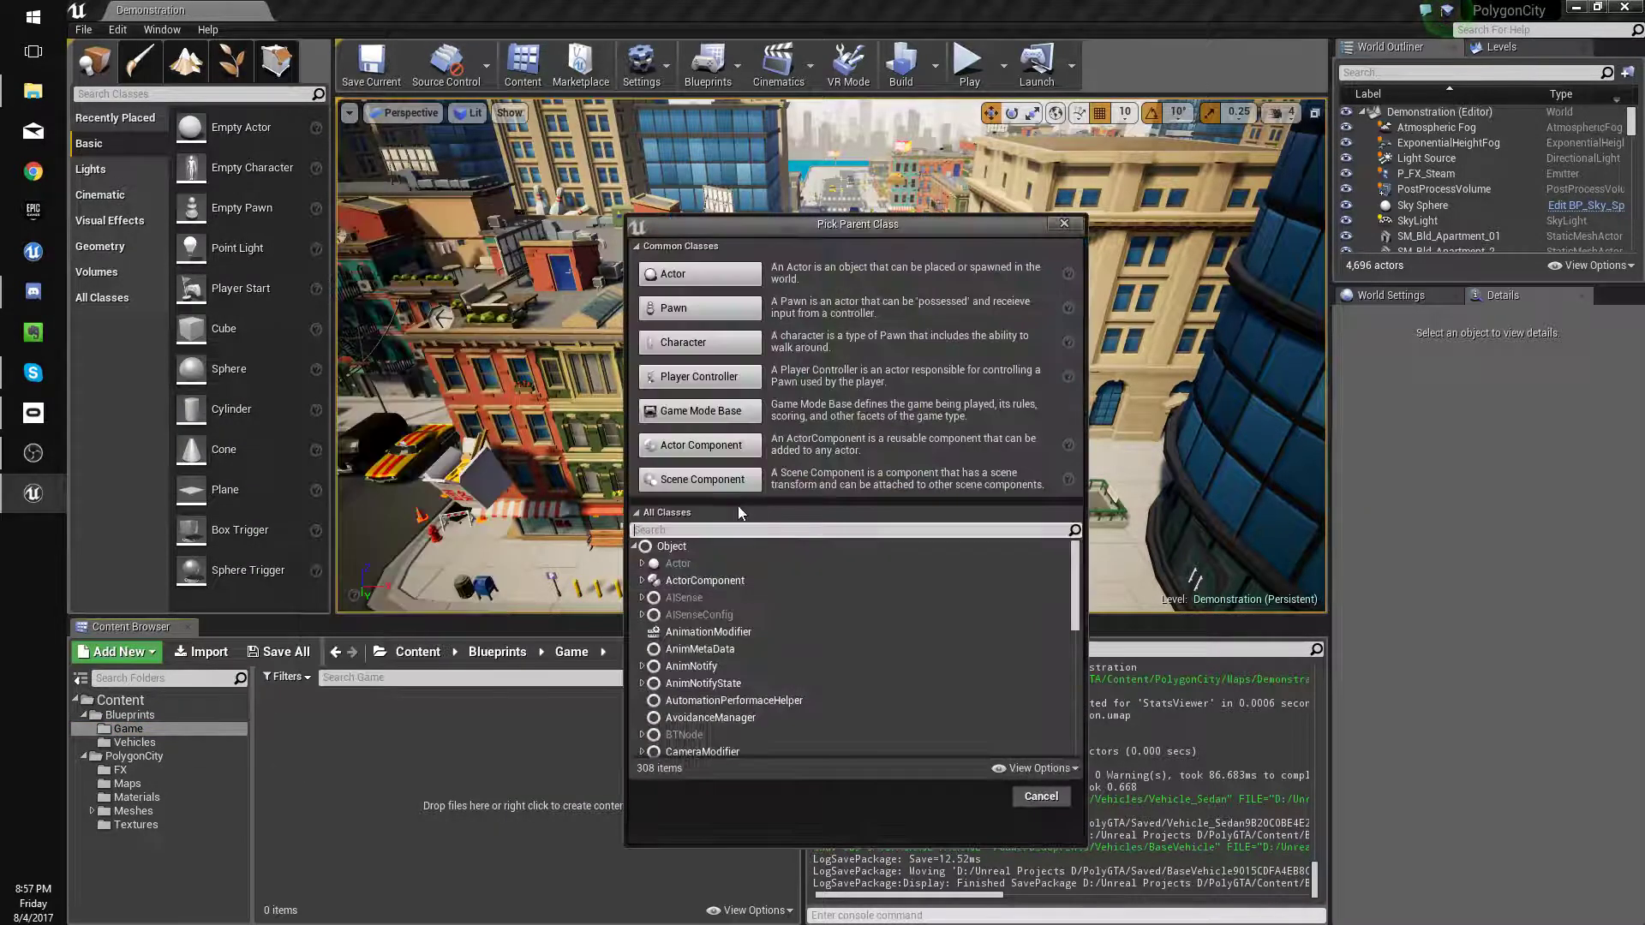
pyautogui.click(700, 411)
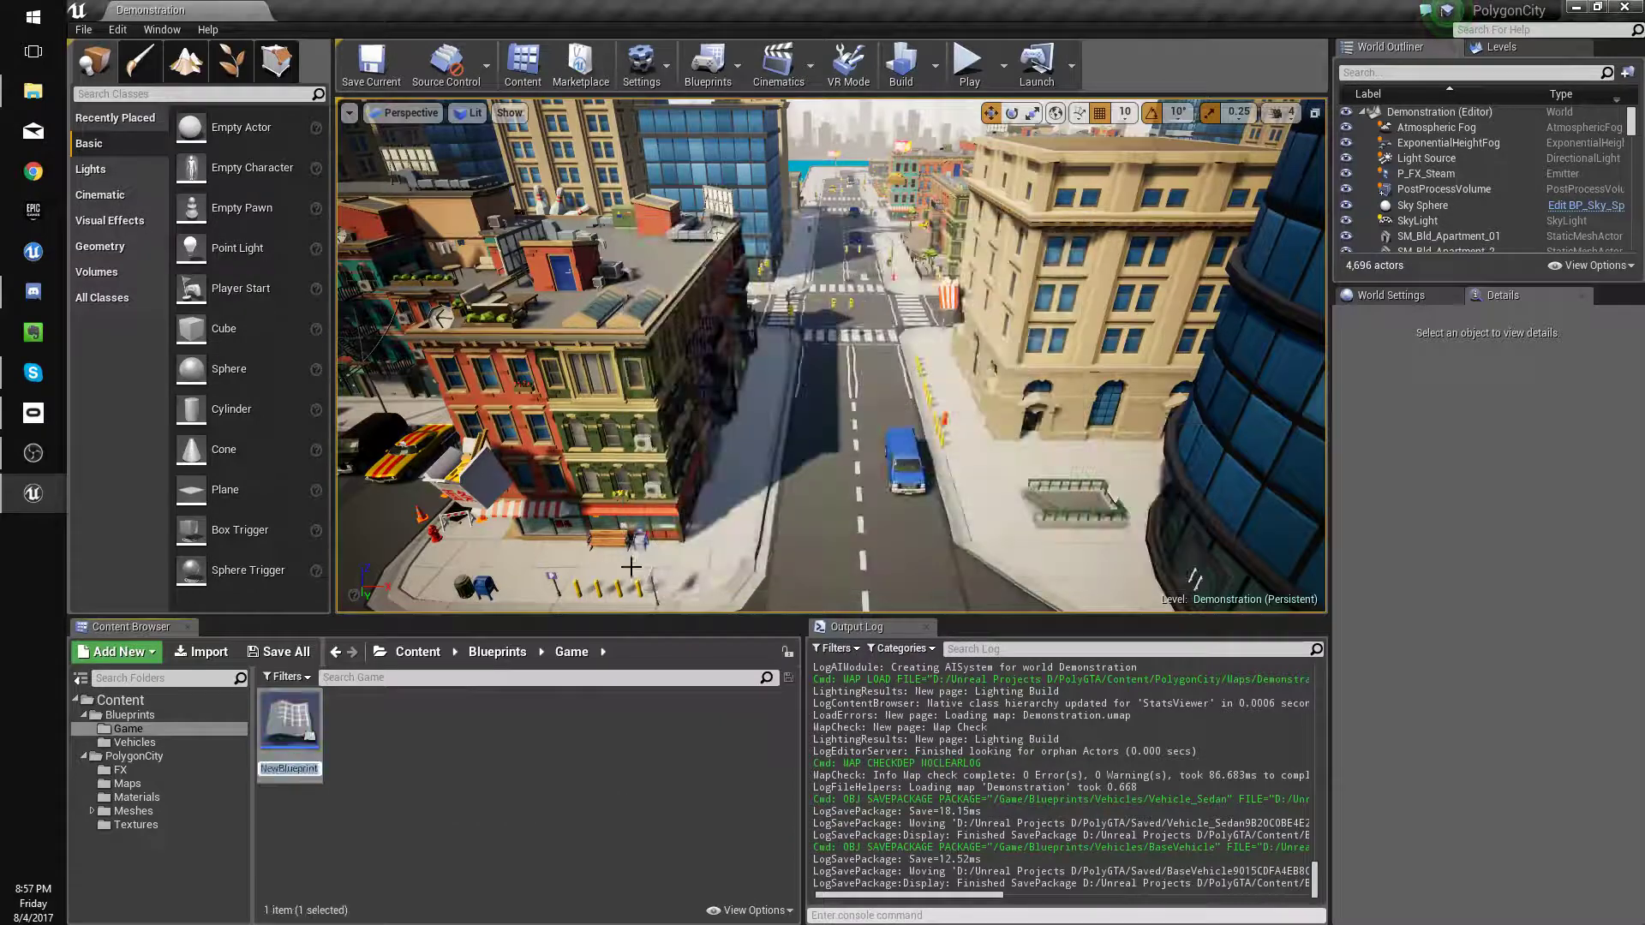
pyautogui.write('GM_P')
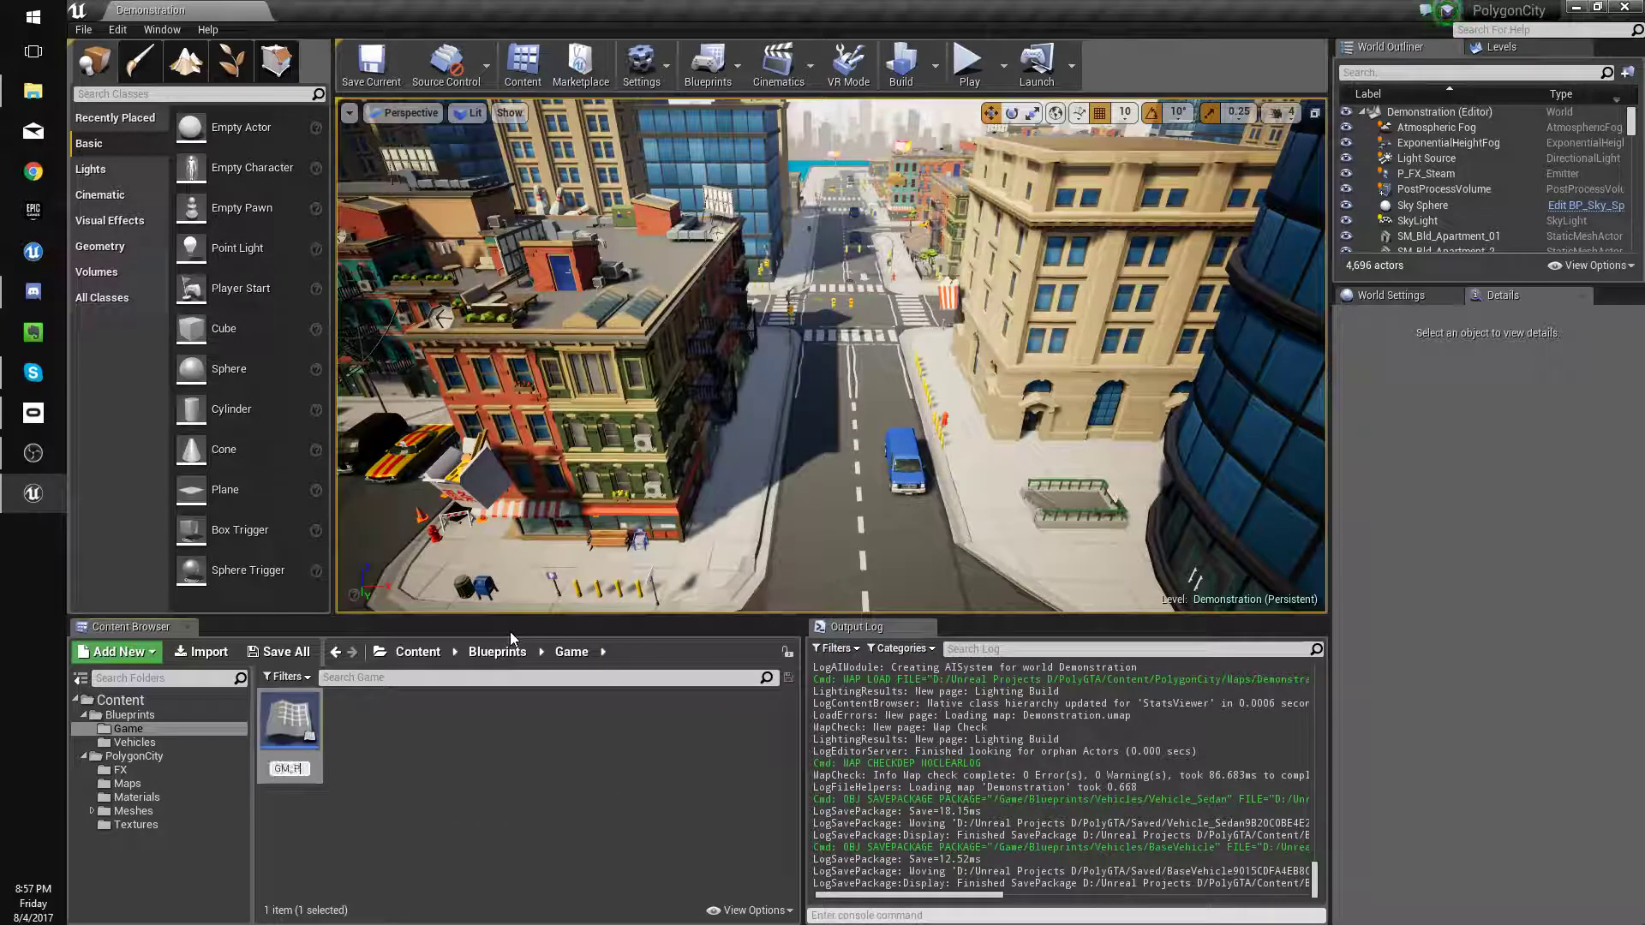
pyautogui.write('olyCityGame')
pyautogui.press('Return')
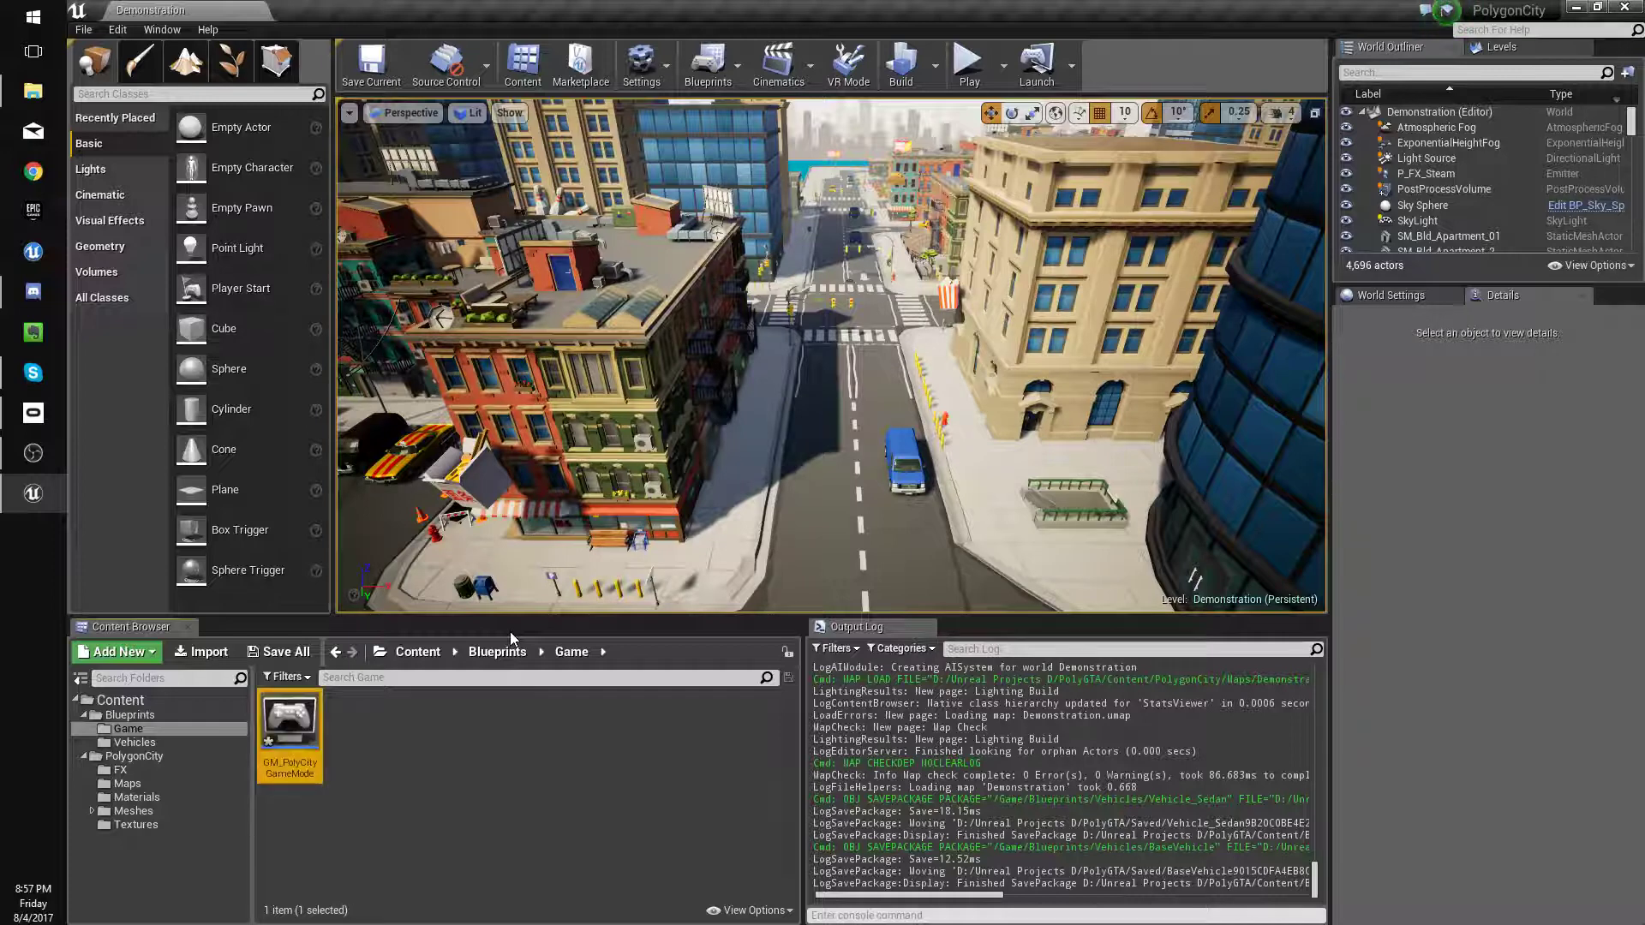
# Create a subfolder named Controllers inside the Blueprints folder.
pyautogui.click(130, 714)
pyautogui.rightClick(130, 715)
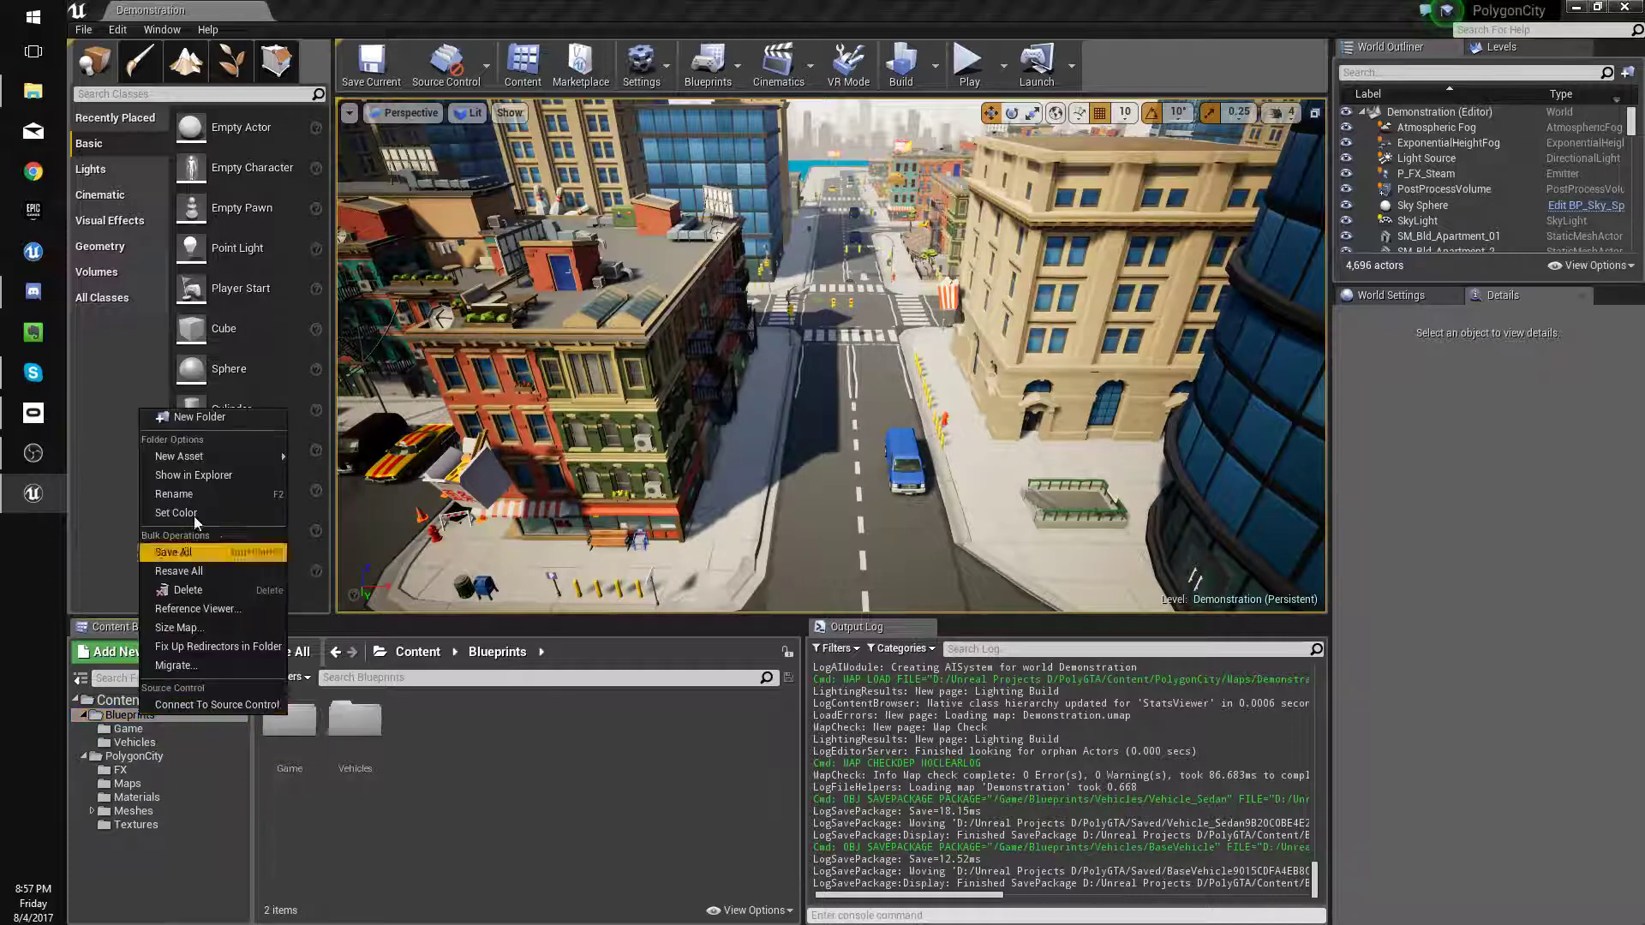
pyautogui.click(210, 420)
pyautogui.write('Controlle')
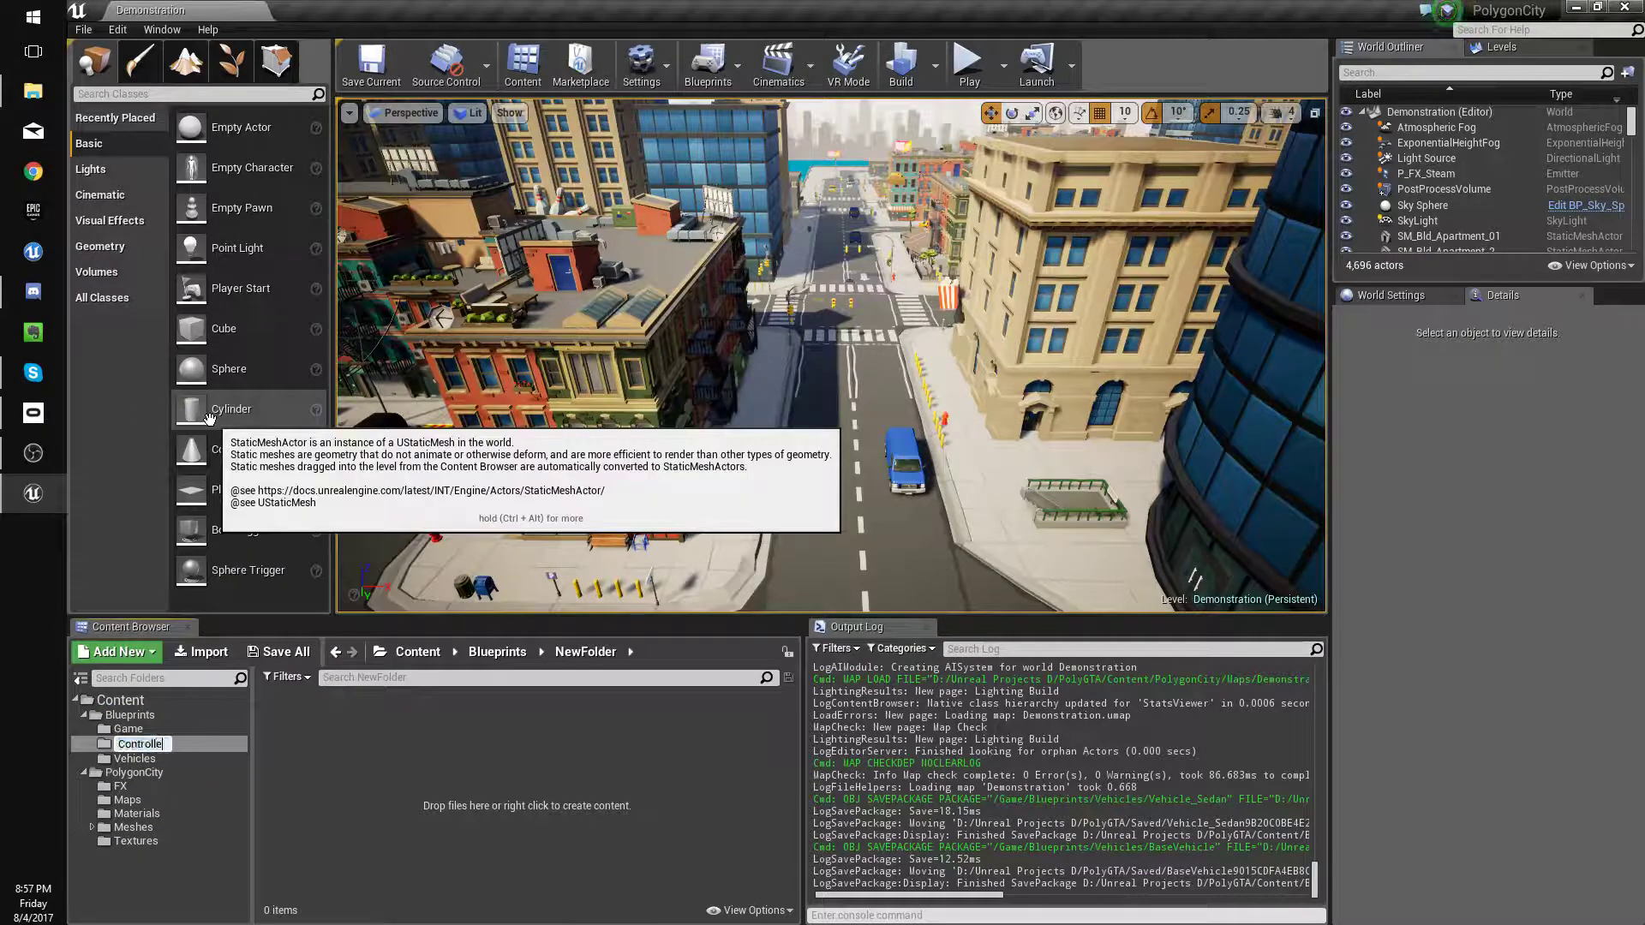
pyautogui.write('r')
pyautogui.press('Return')
# Create a Player Controller Blueprint named PC_HumanController in the Controllers folder and save all unsaved assets.
pyautogui.rightClick(306, 728)
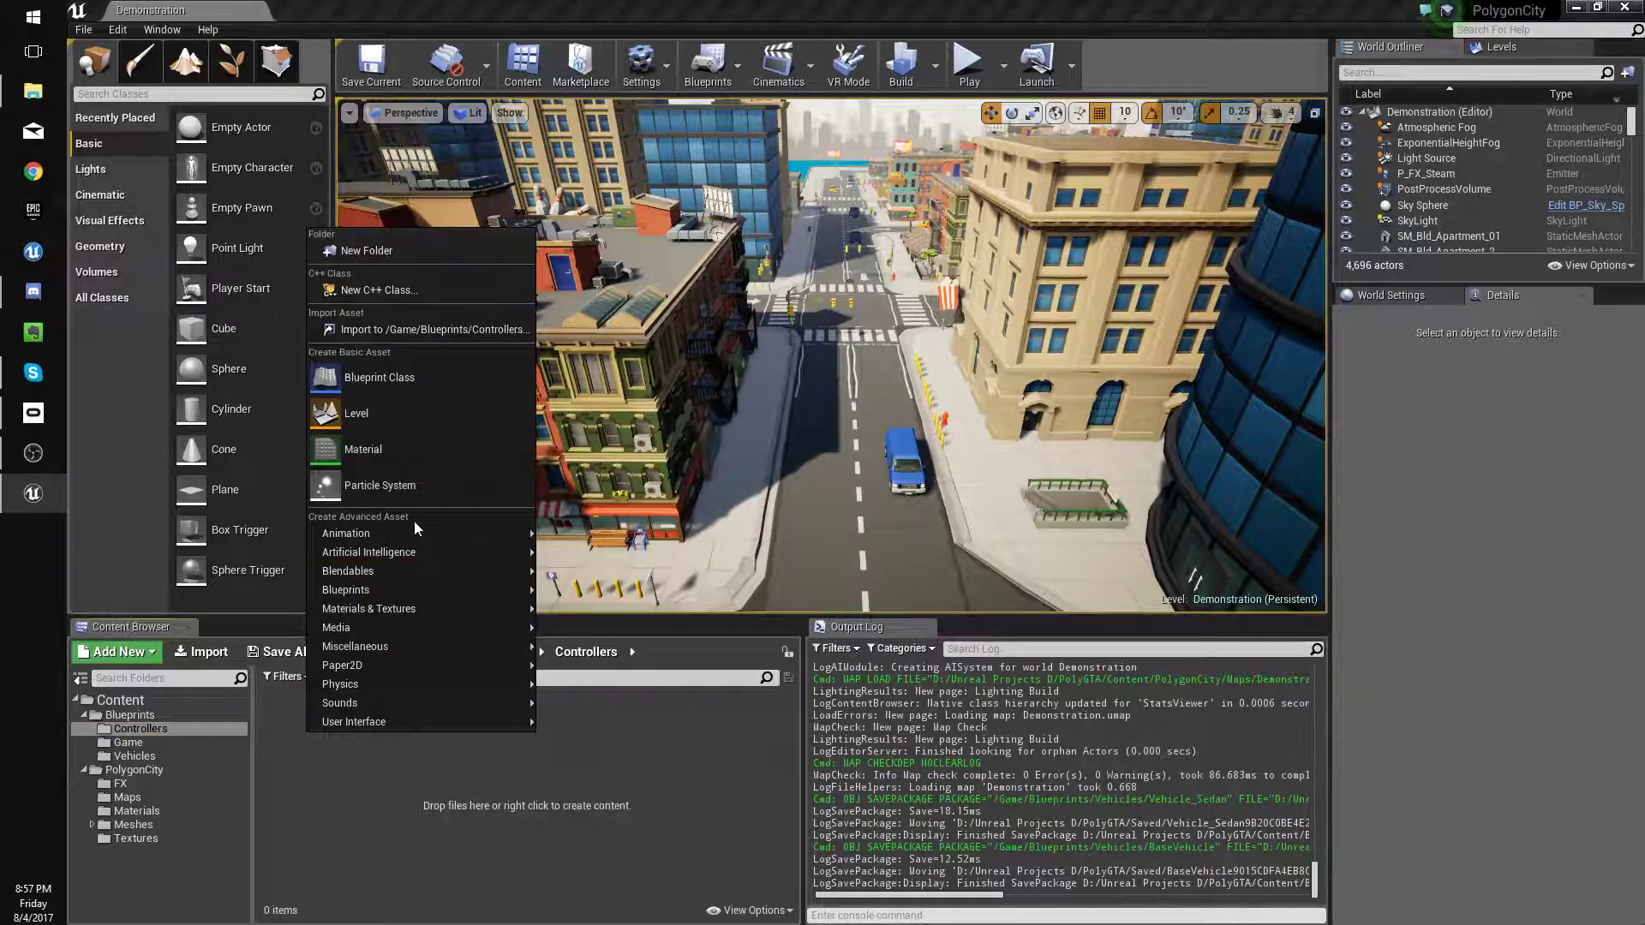
pyautogui.click(404, 379)
pyautogui.click(698, 416)
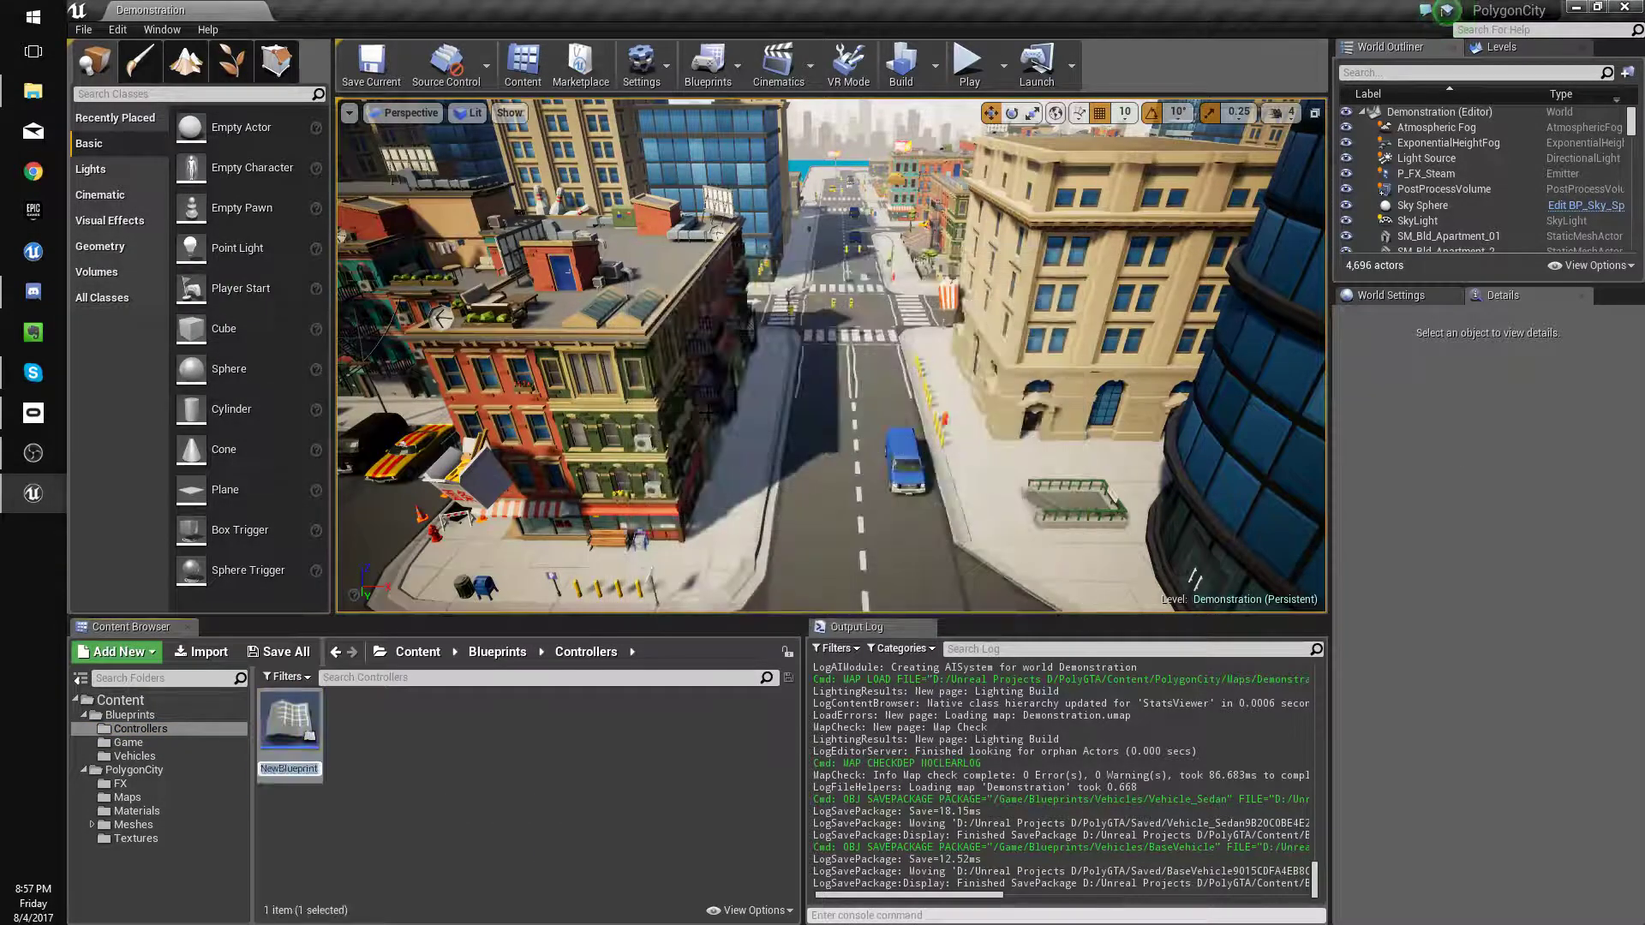
pyautogui.write('PC')
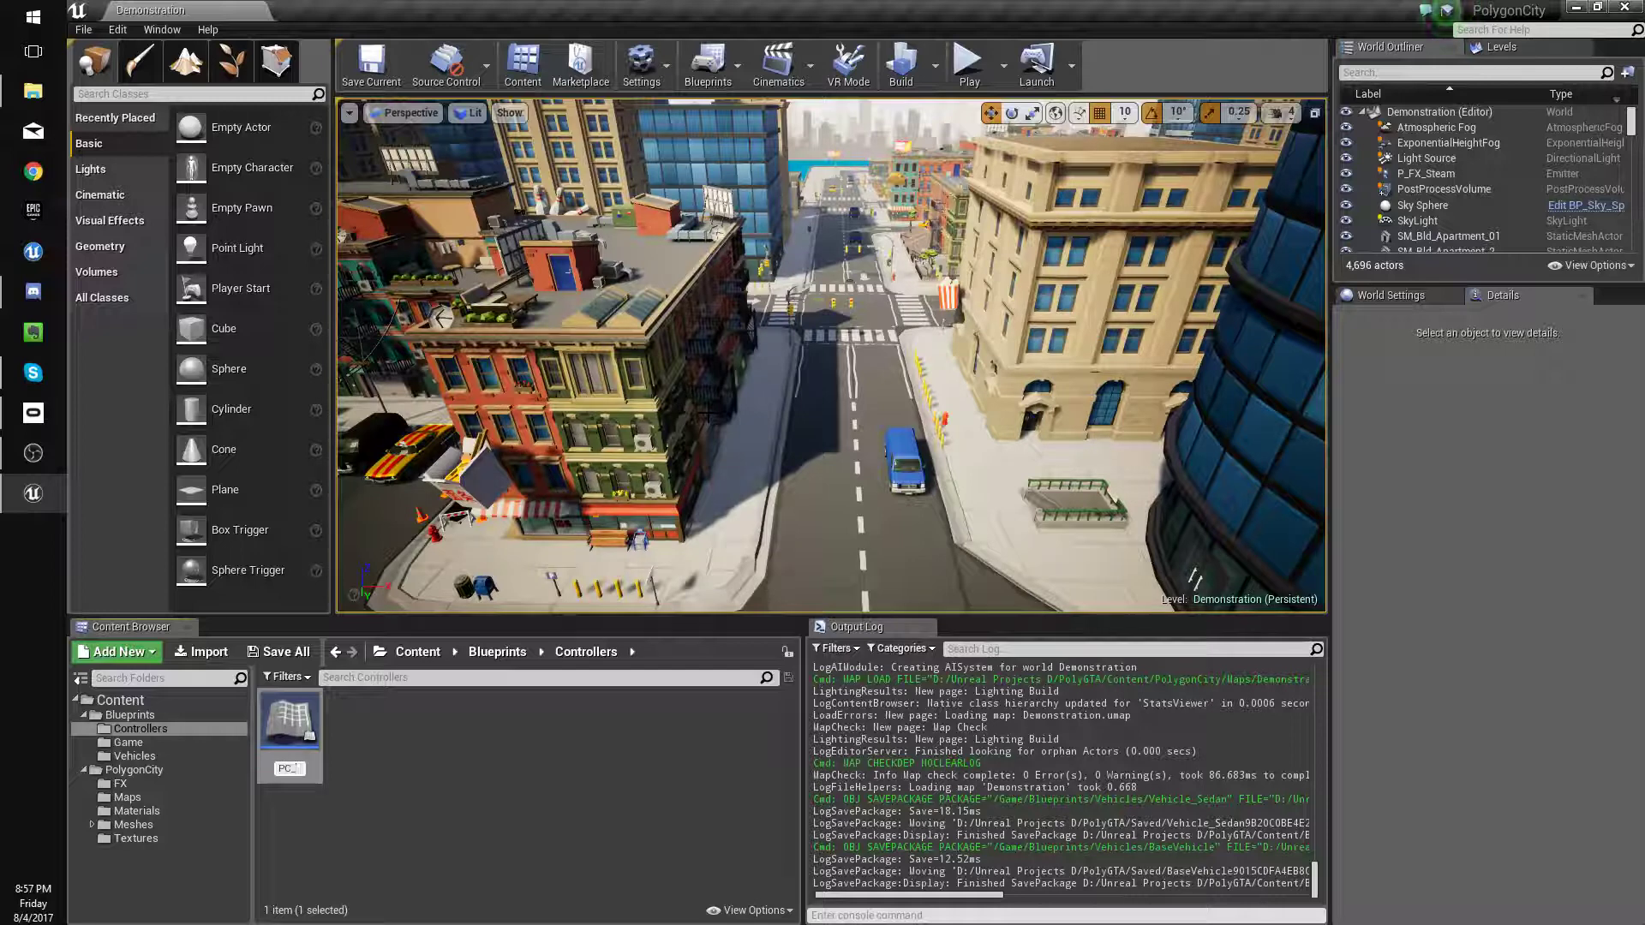
pyautogui.write('_Player')
pyautogui.write('HumanCon')
pyautogui.write('troll')
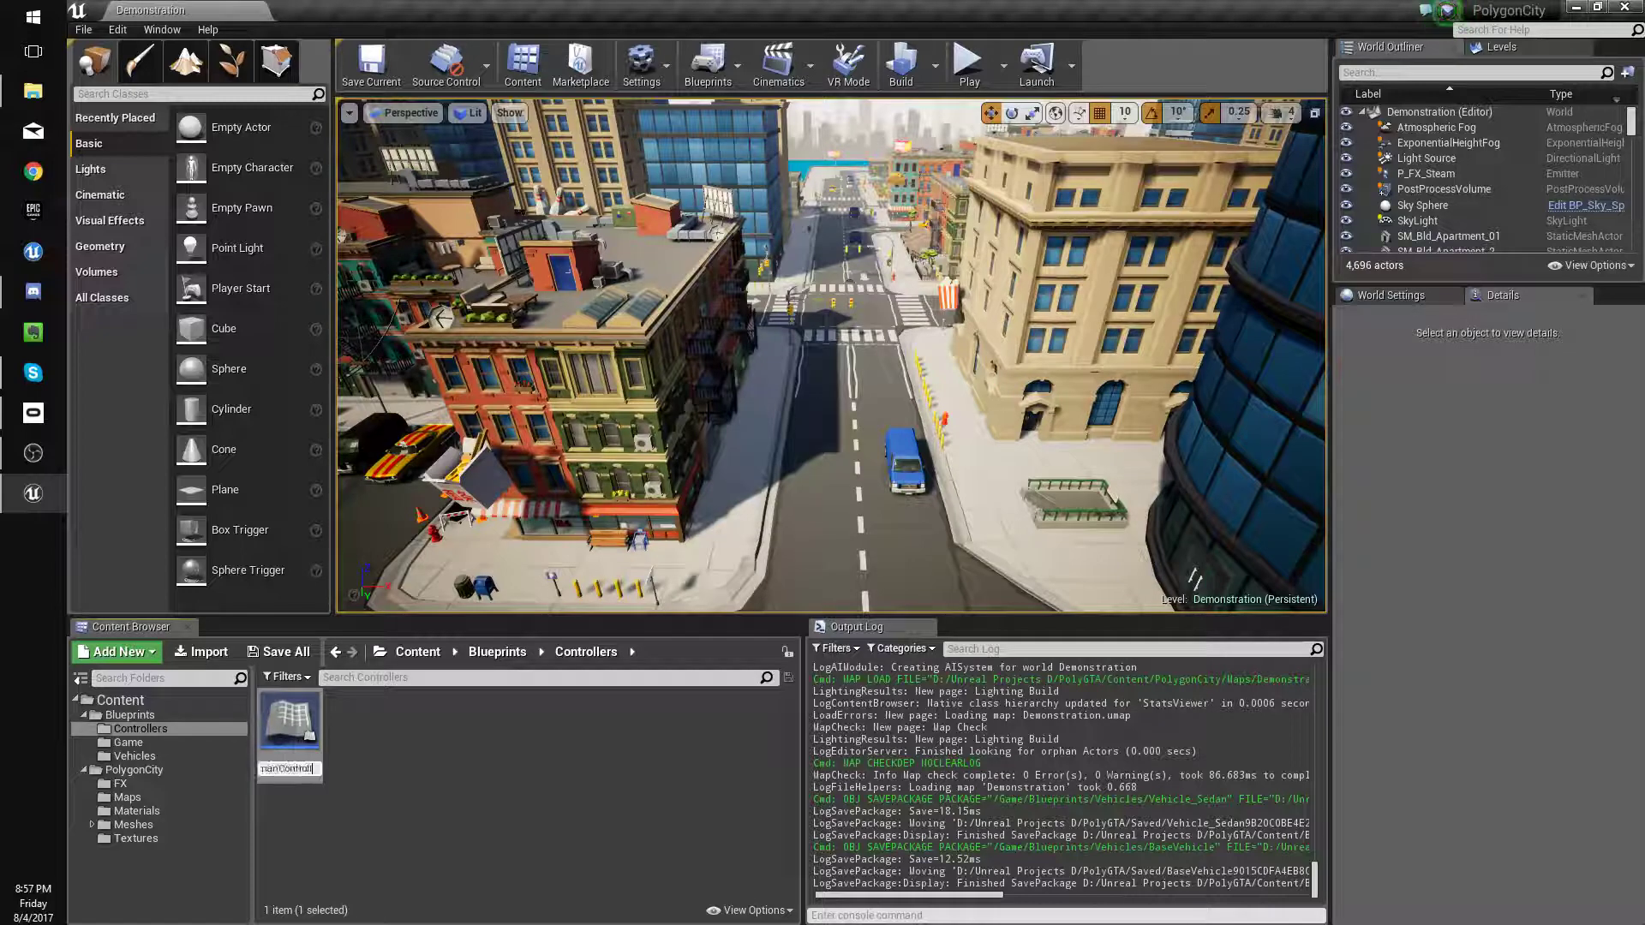
pyautogui.write('er')
pyautogui.press('Return')
pyautogui.moveTo(386, 548); pyautogui.dragTo(339, 548, button='right')
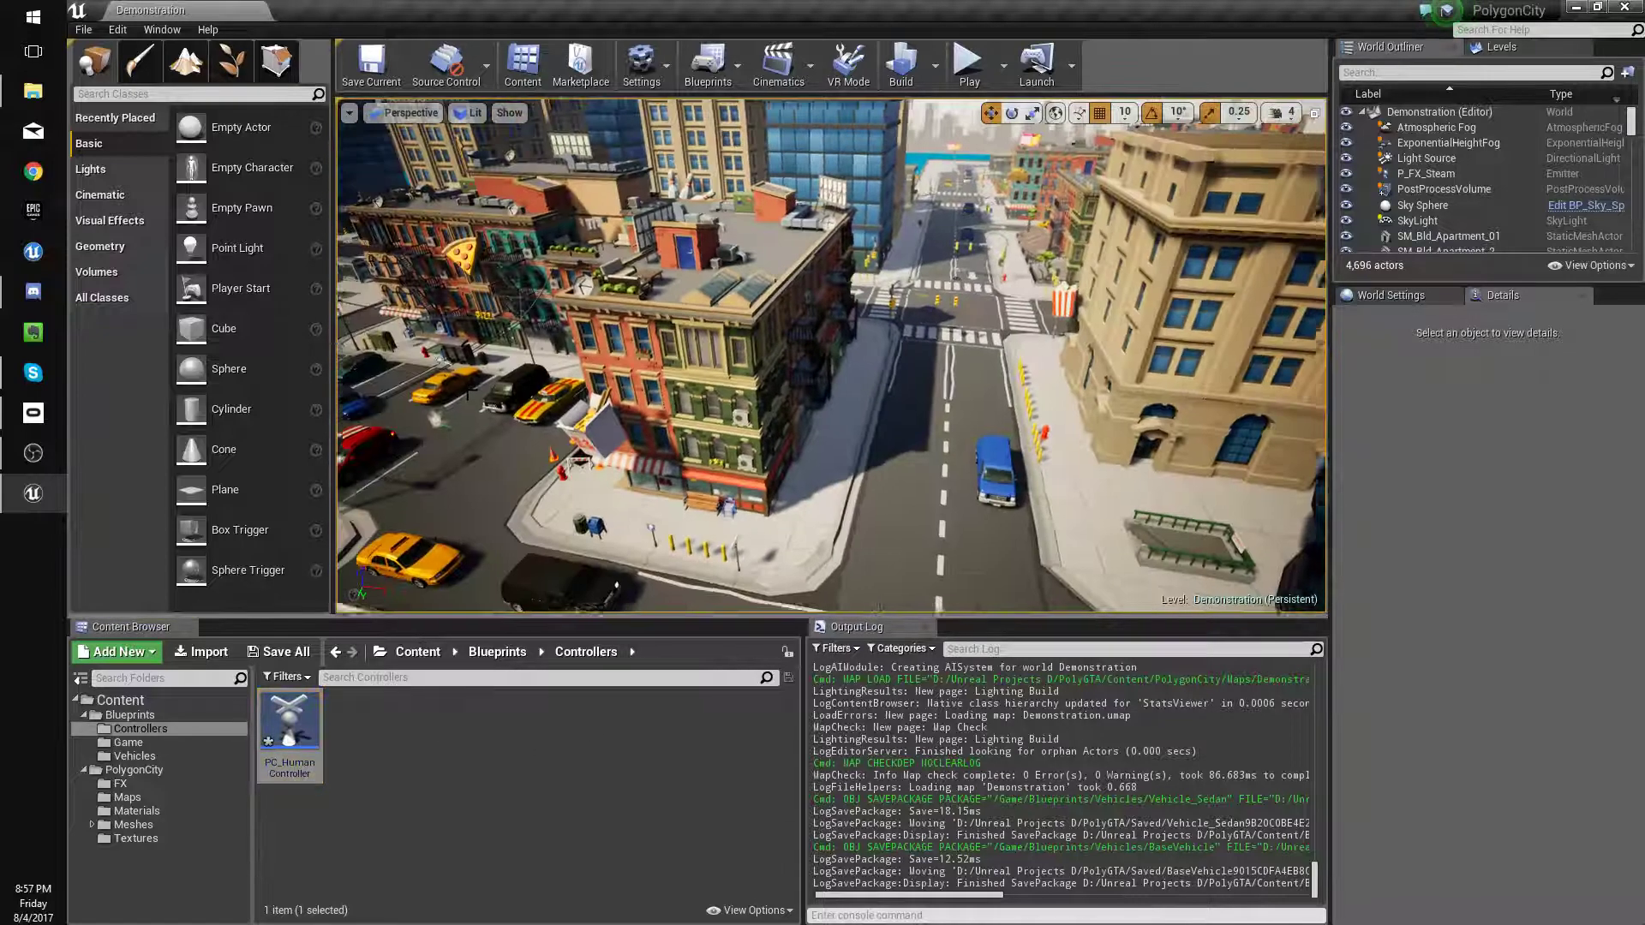
pyautogui.click(83, 29)
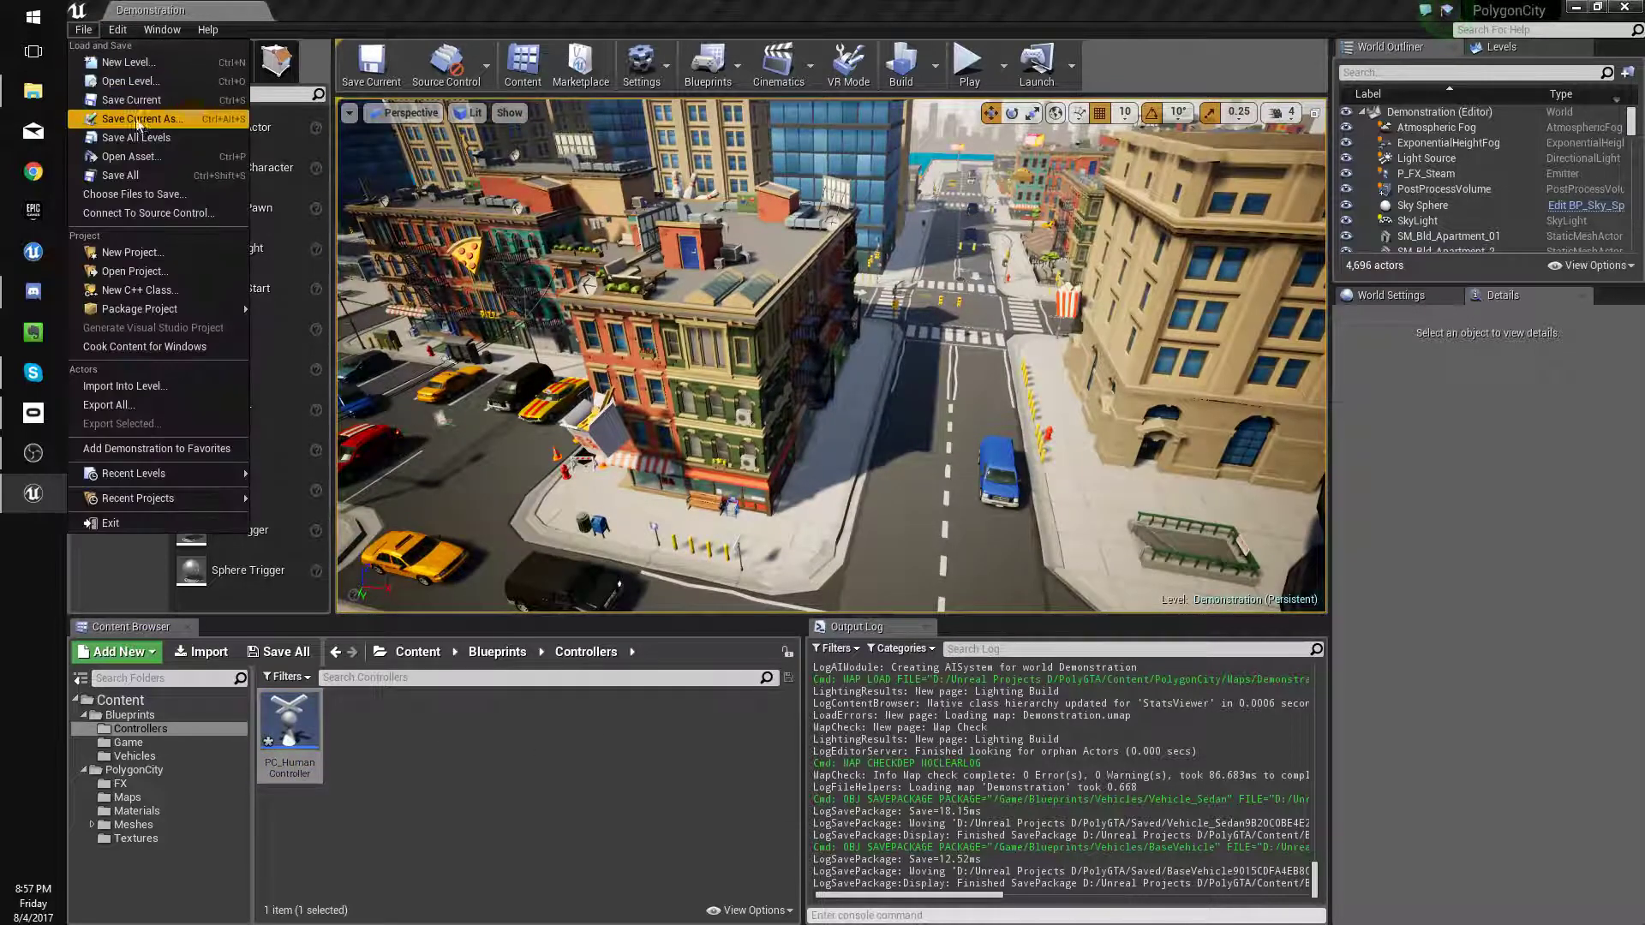
pyautogui.click(120, 175)
# Set the Player Controller Class of GM_PolyCityGameMode to PC_HumanController and save the Blueprint.
pyautogui.click(129, 742)
pyautogui.doubleClick(318, 742)
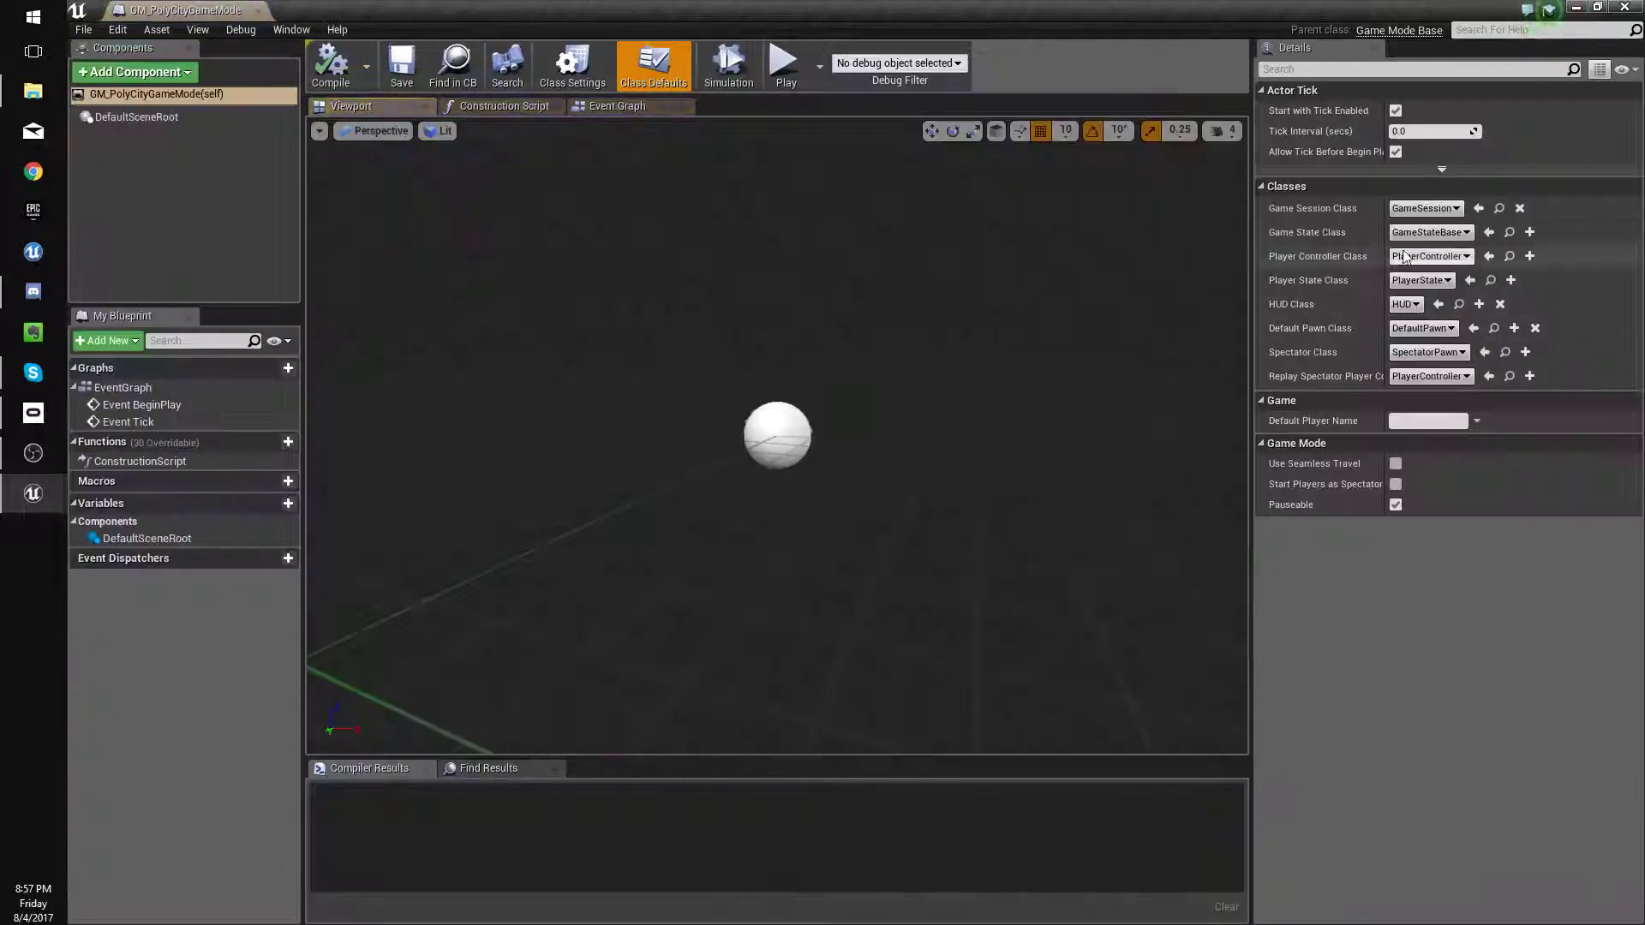
pyautogui.click(1430, 257)
pyautogui.click(1465, 305)
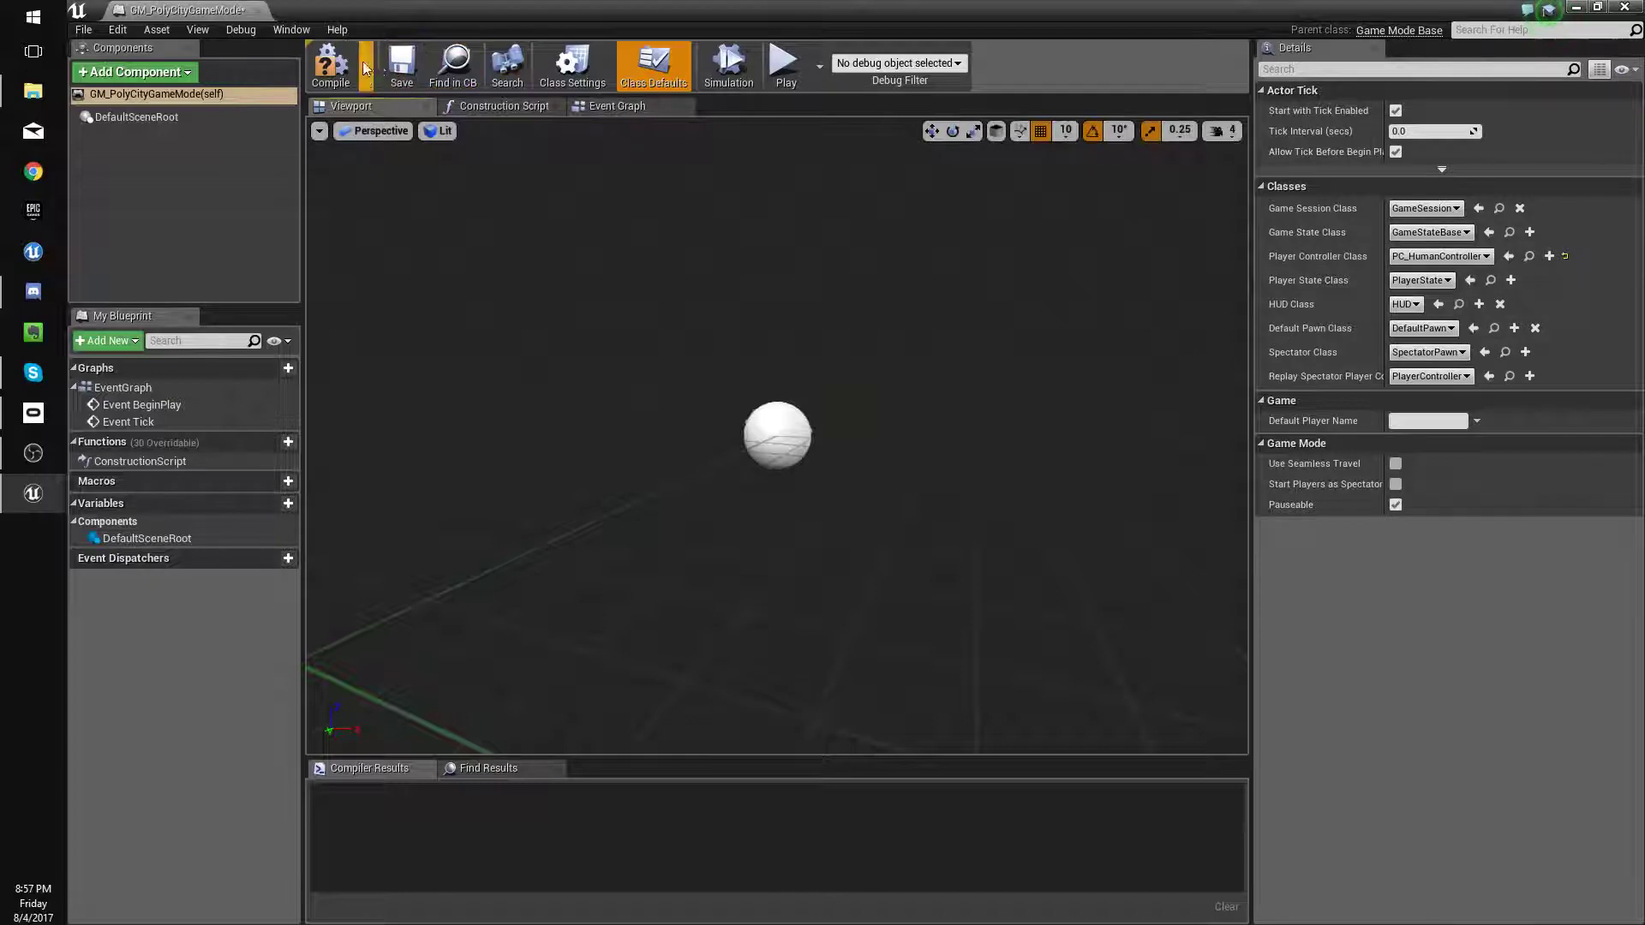
pyautogui.click(399, 66)
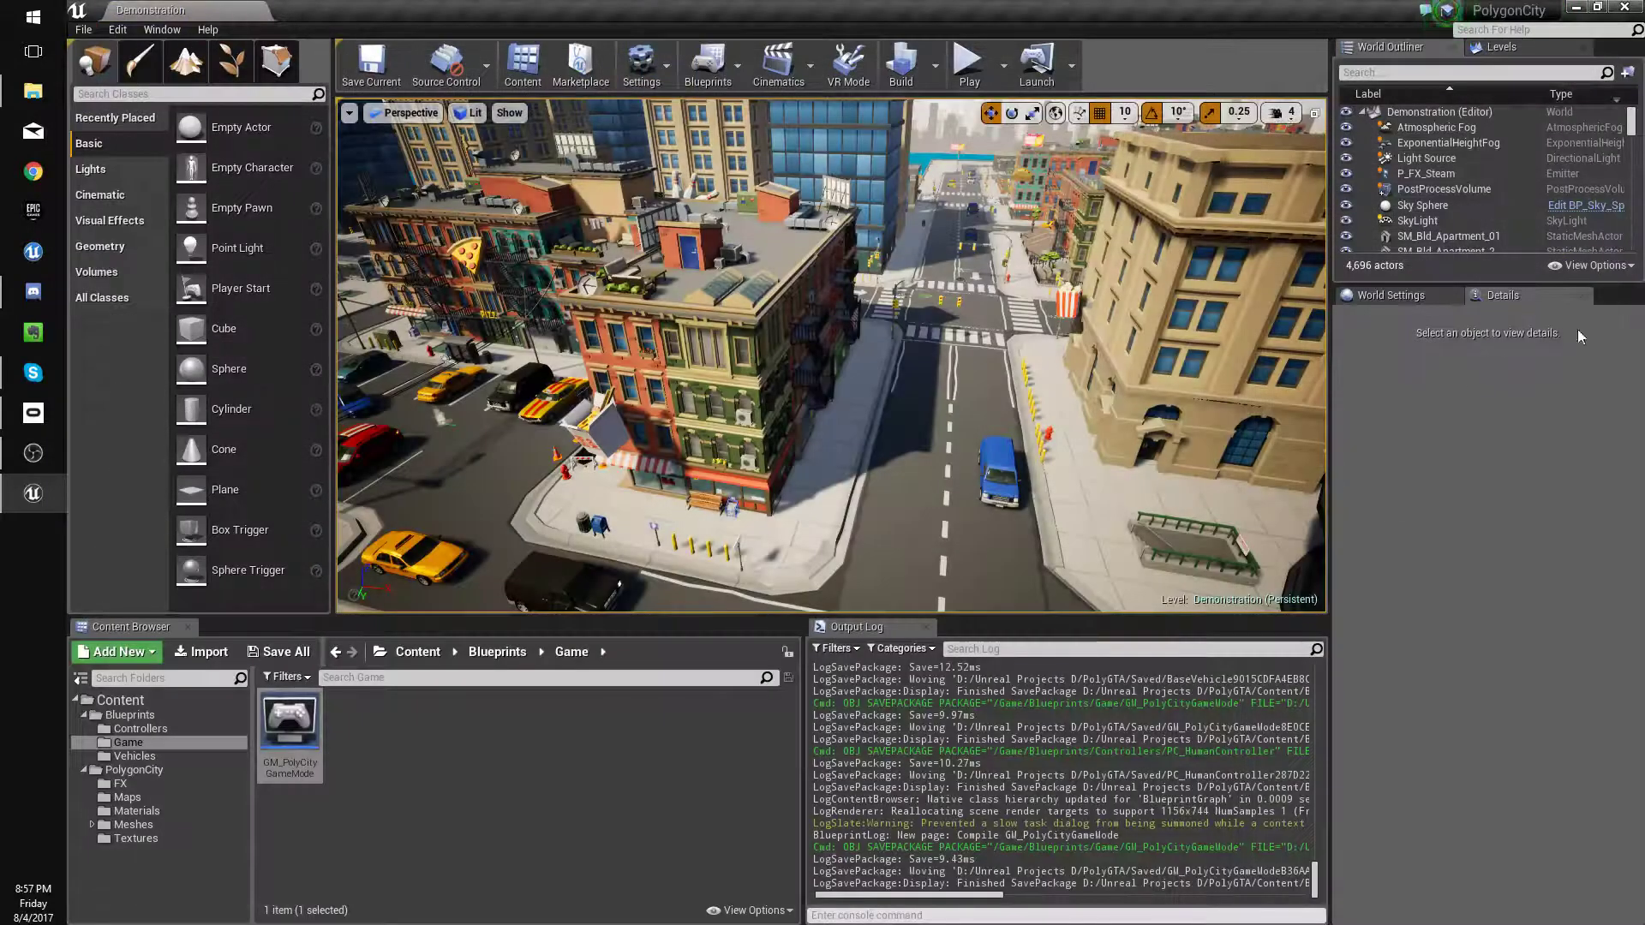
# Set the level's GameMode Override to GM_PolyCityGameMode and save the Demonstration level.
pyautogui.click(1372, 294)
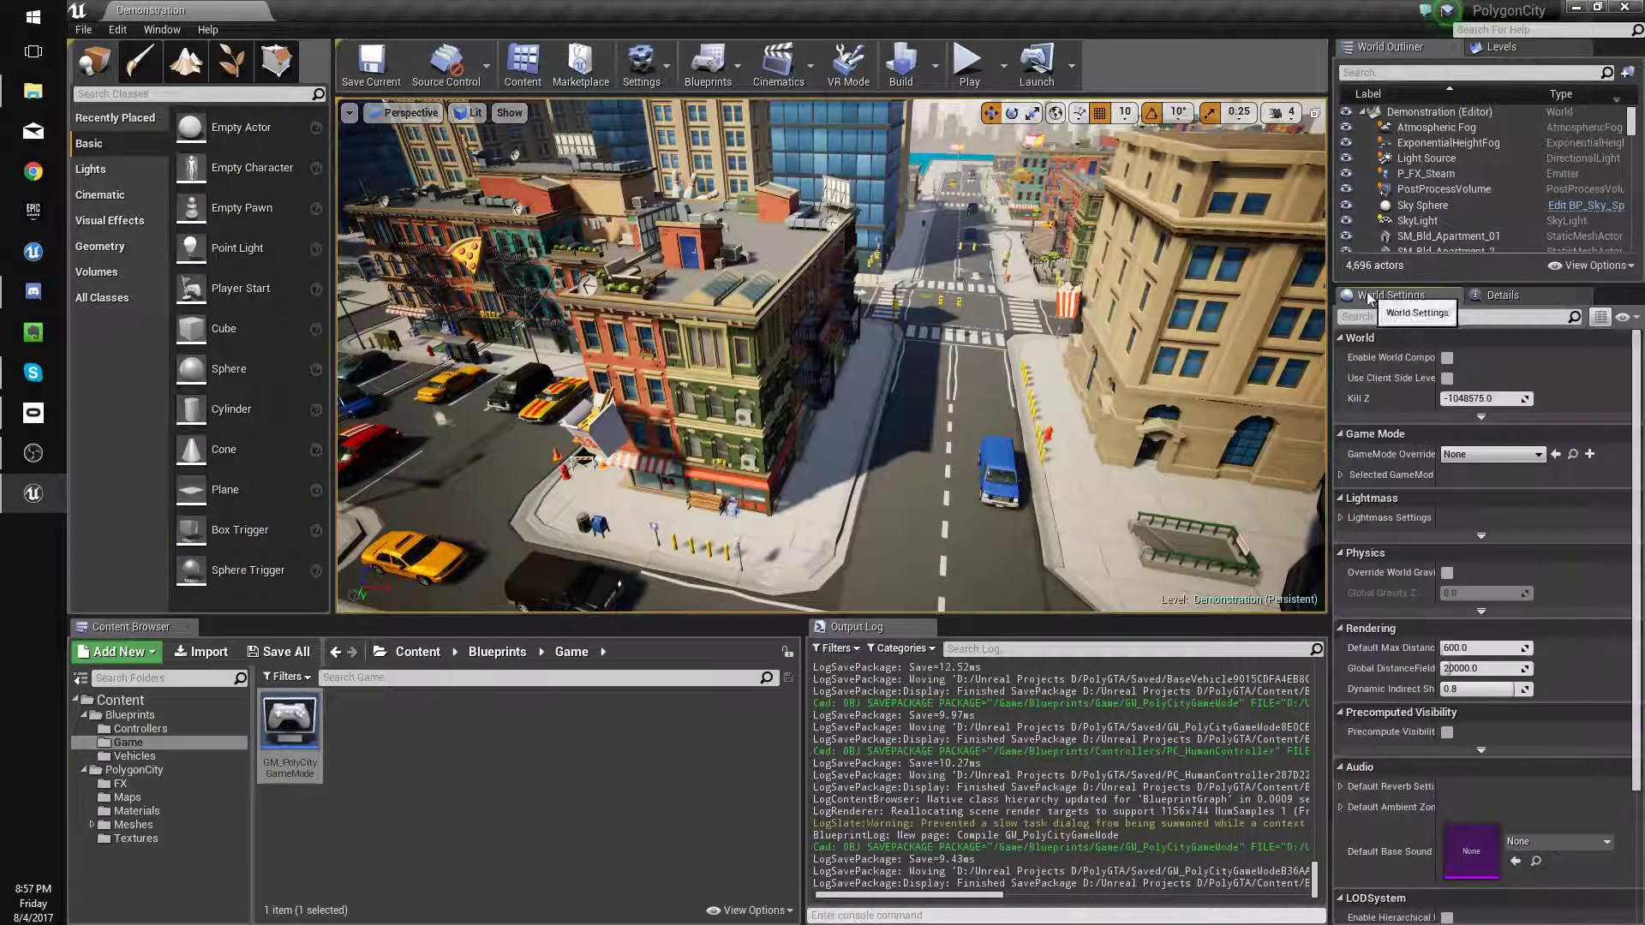
pyautogui.click(1461, 454)
pyautogui.click(1488, 556)
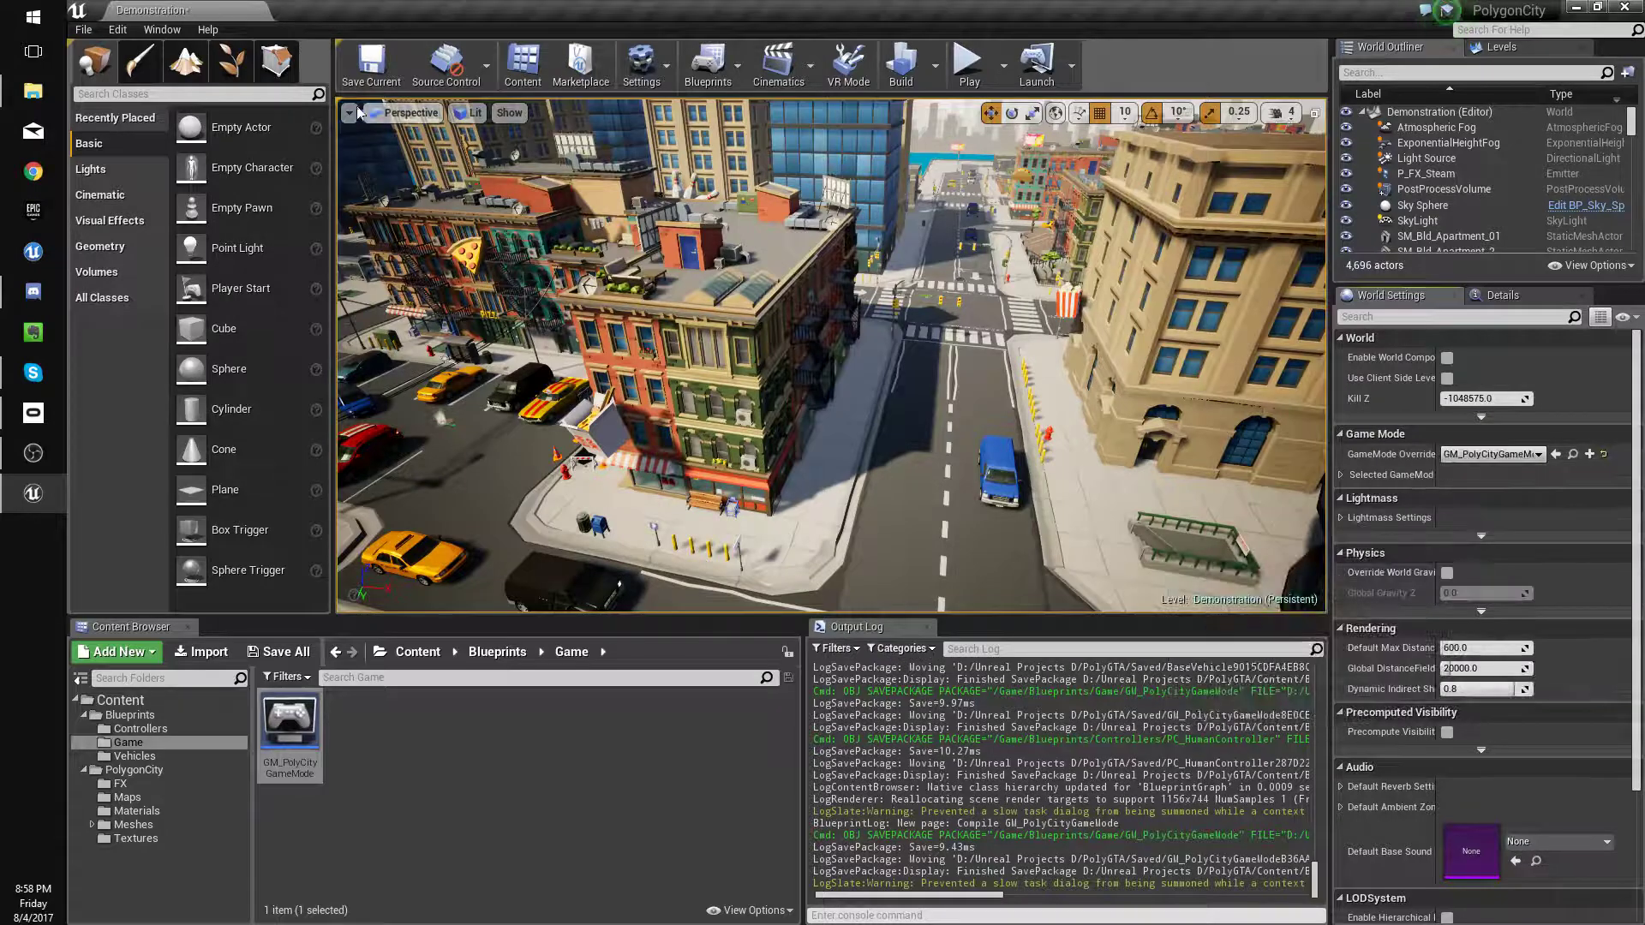
pyautogui.click(368, 77)
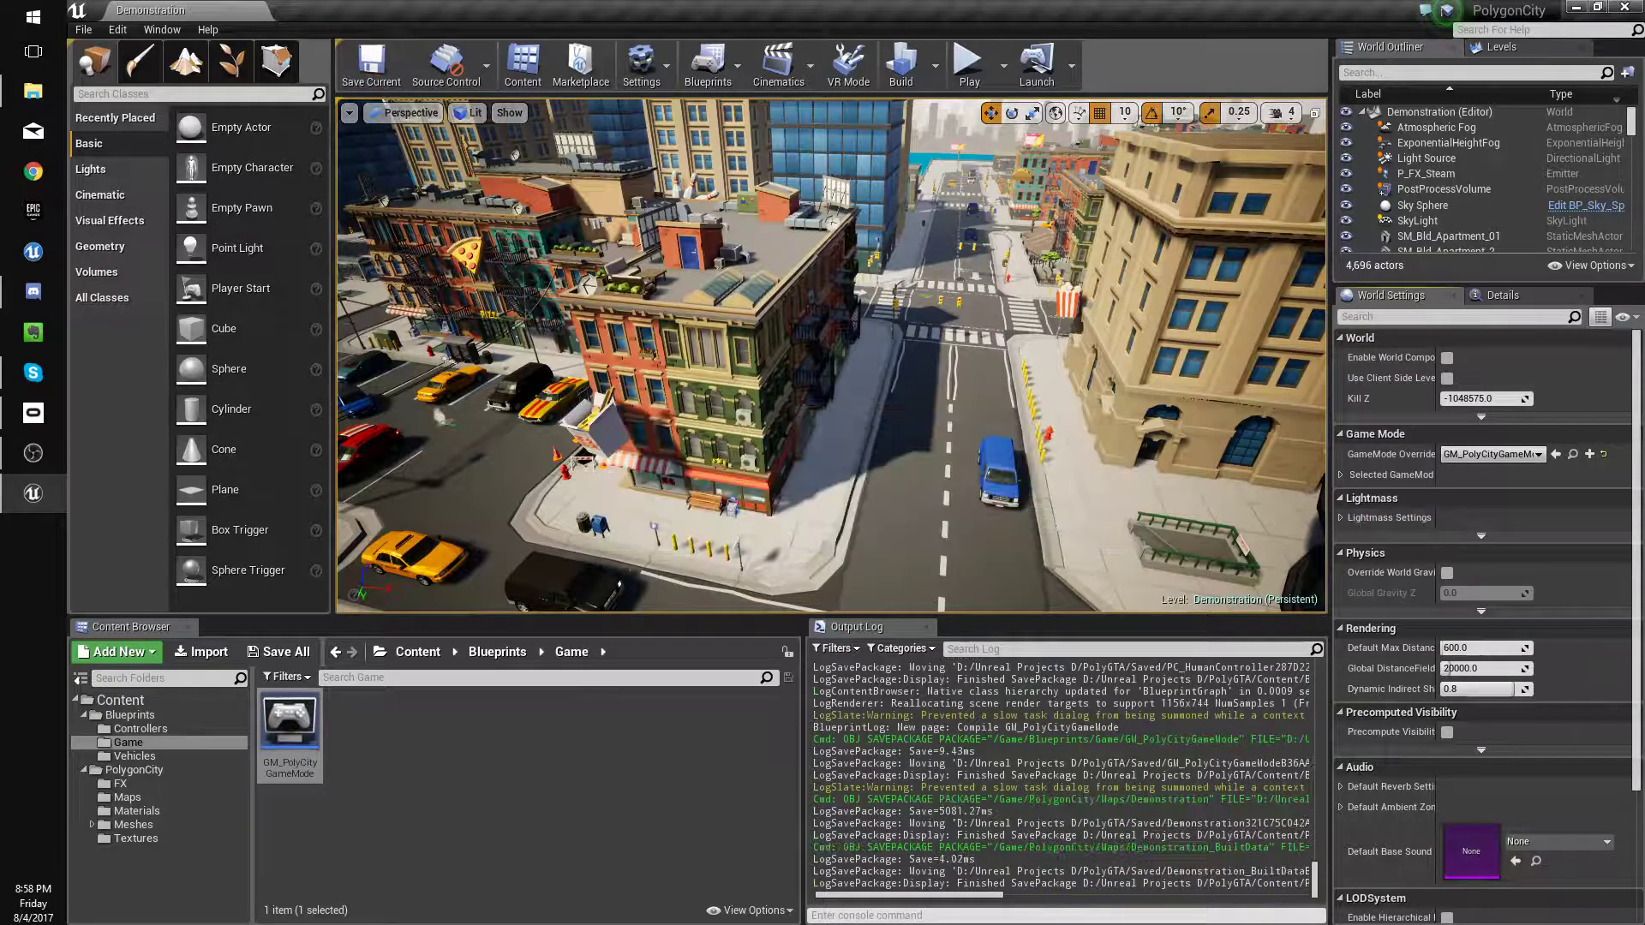
# Place a Vehicle_Sedan instance in the level at the street corner in front of the brick building.
pyautogui.moveTo(805, 246); pyautogui.dragTo(846, 378, button='right')
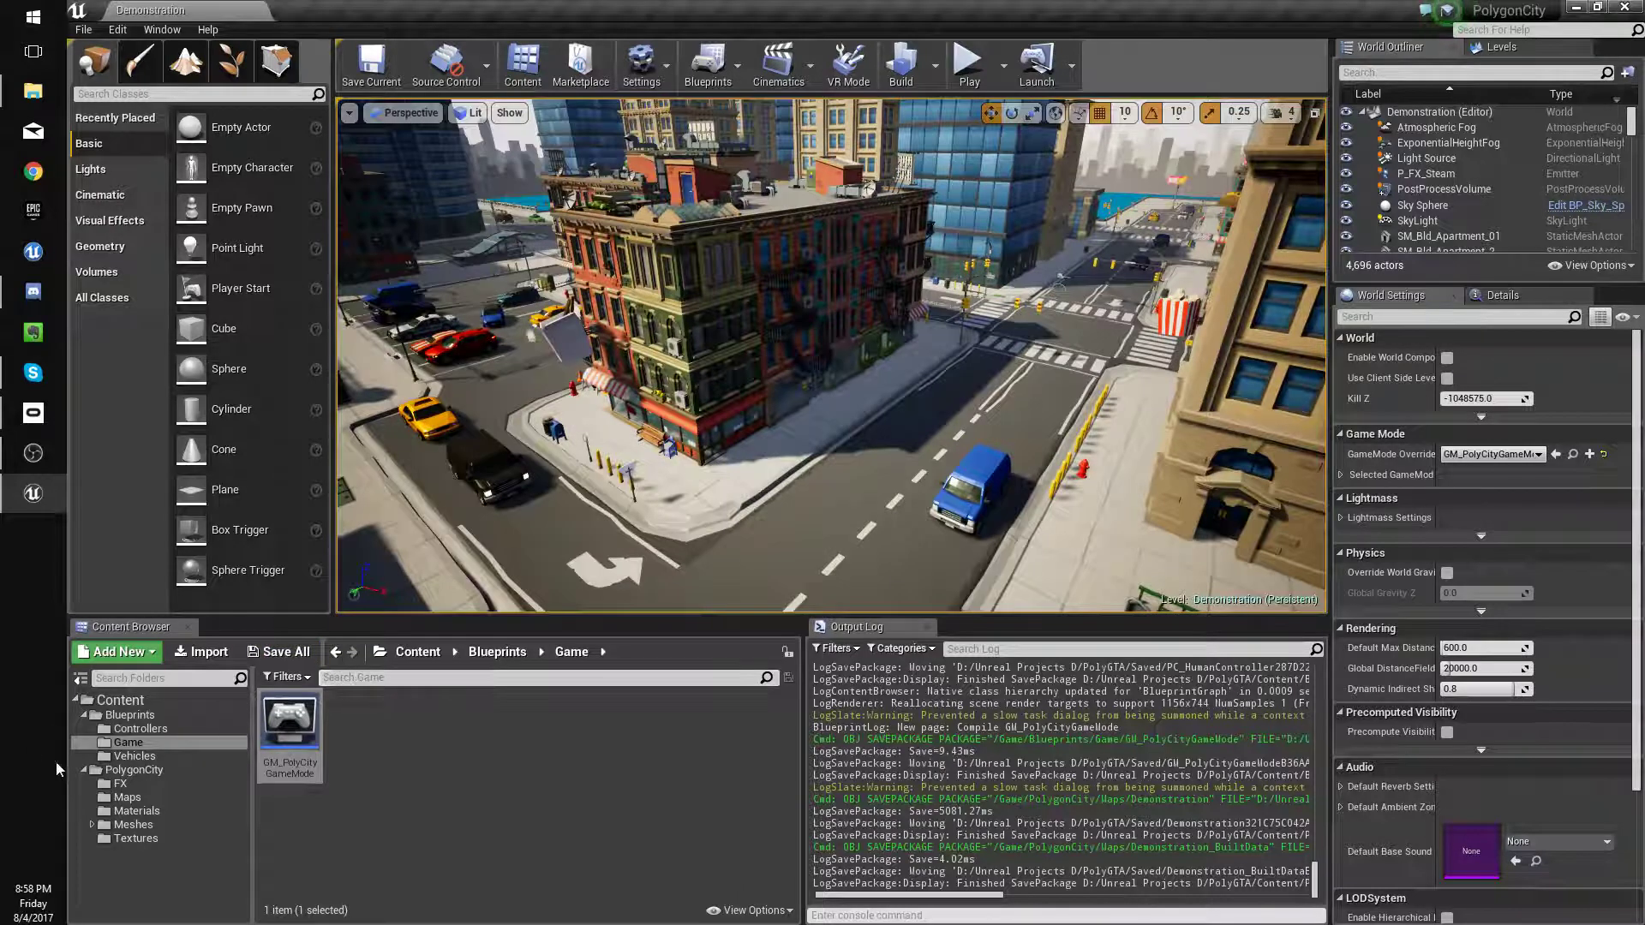
pyautogui.click(135, 756)
pyautogui.click(355, 728)
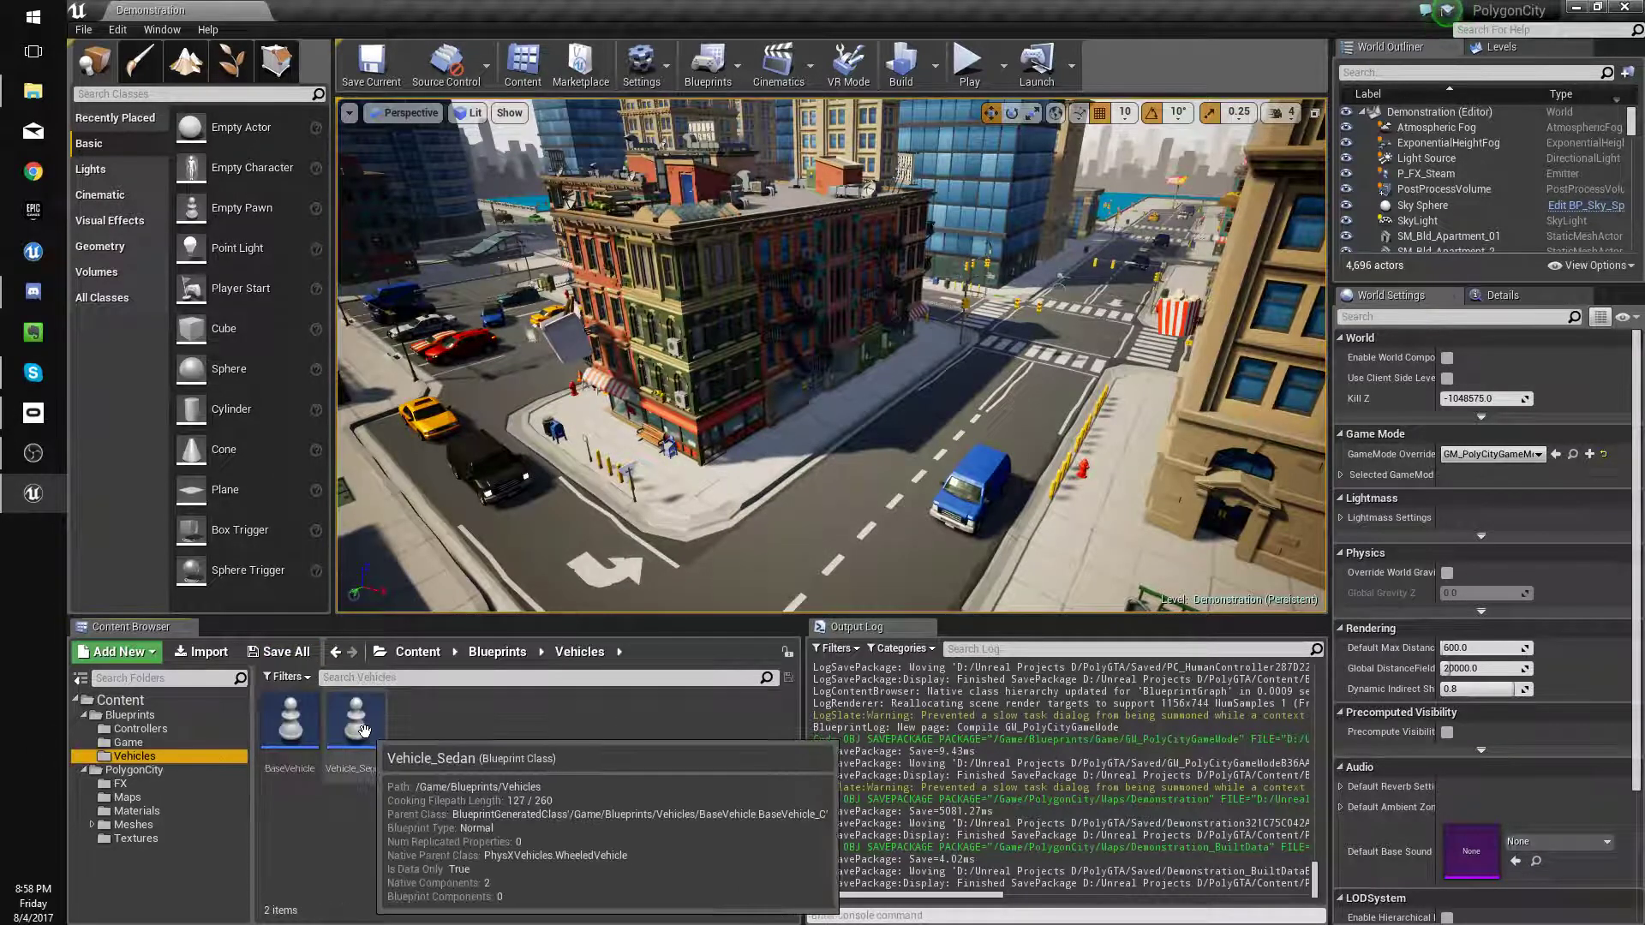
pyautogui.moveTo(718, 527); pyautogui.dragTo(725, 521)
pyautogui.moveTo(725, 520); pyautogui.dragTo(737, 600, button='right')
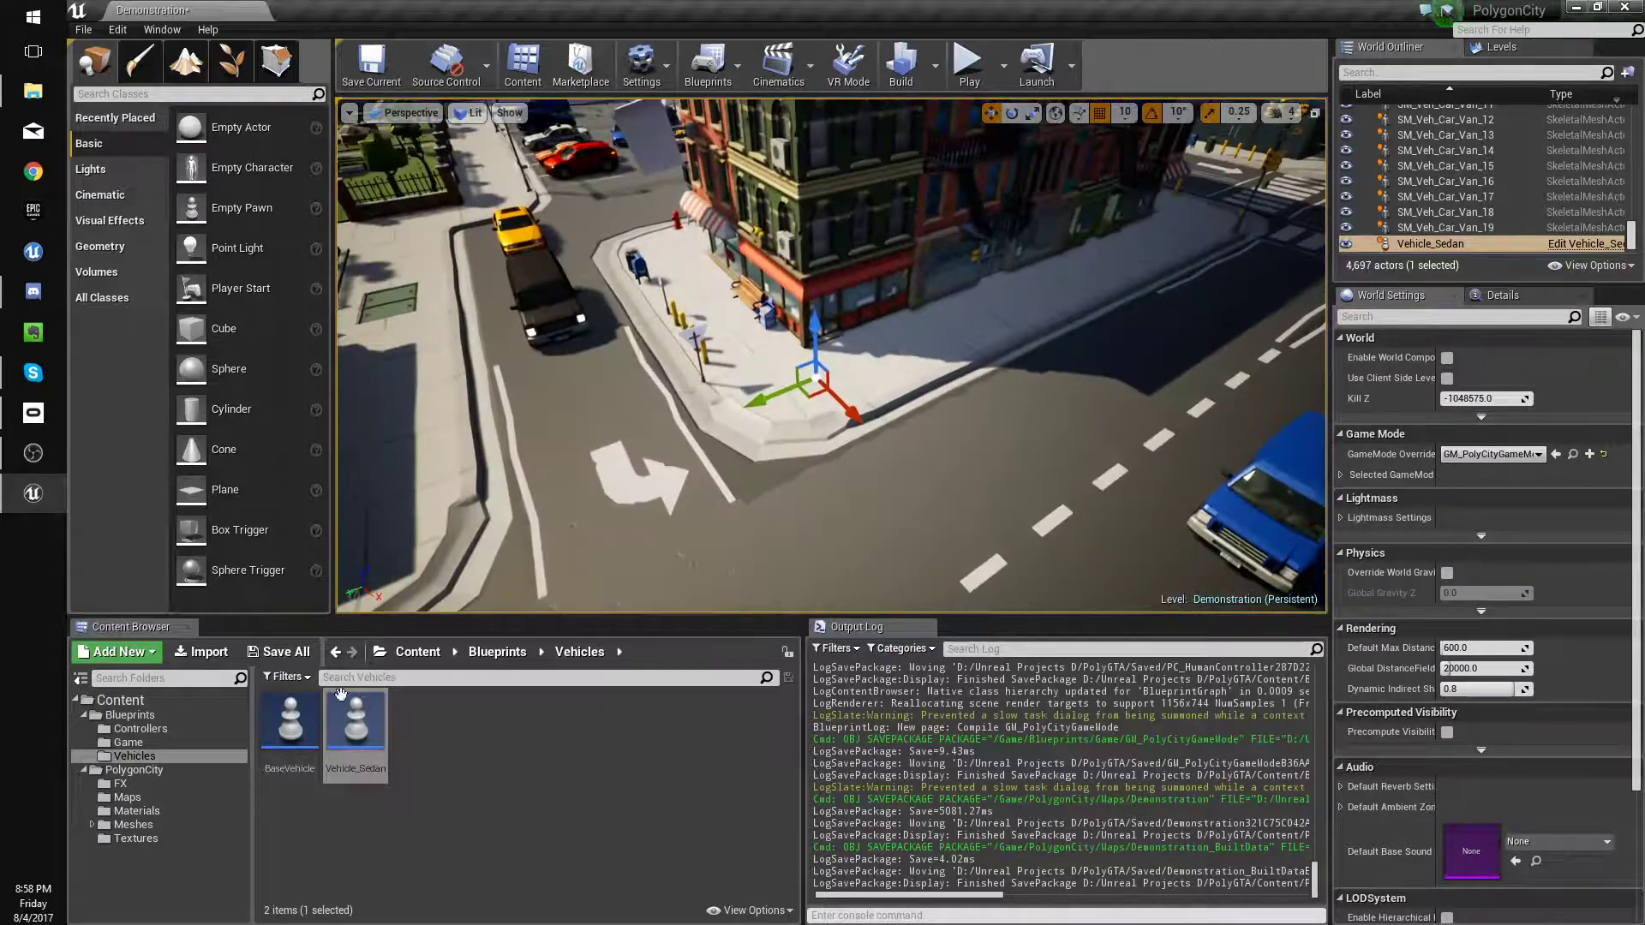
# Assign the SK_Veh_Car_Sedan_01 skeletal mesh to the inherited Mesh component of the Vehicle_Sedan Blueprint.
pyautogui.doubleClick(365, 739)
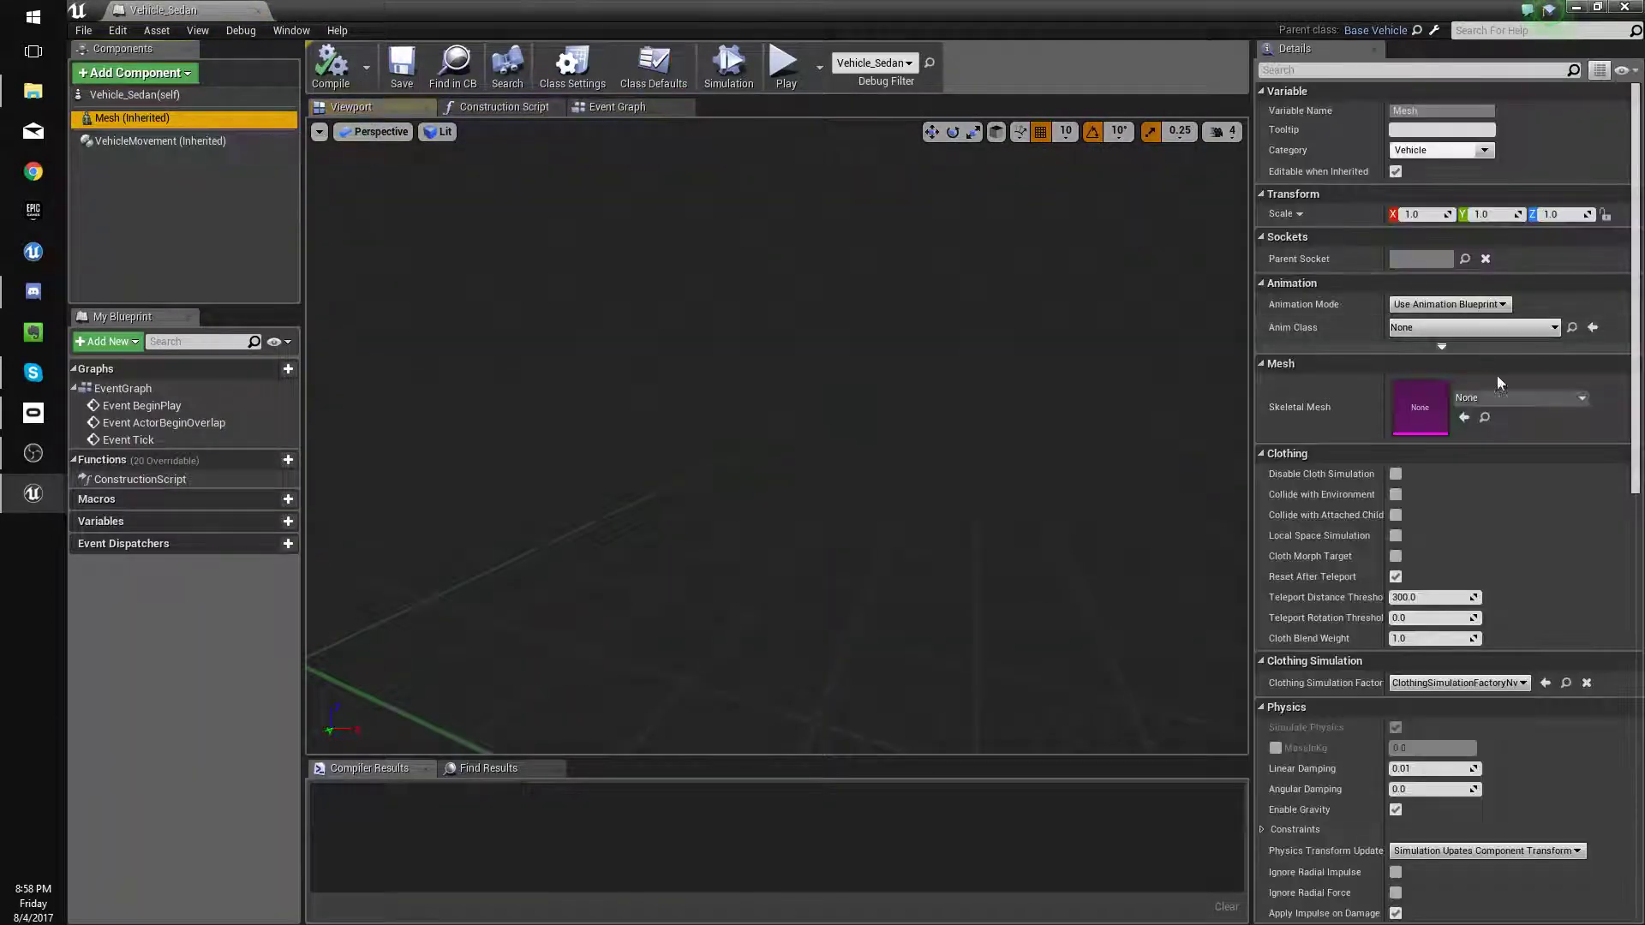
pyautogui.click(1500, 398)
pyautogui.scroll(-2, 1571, 664)
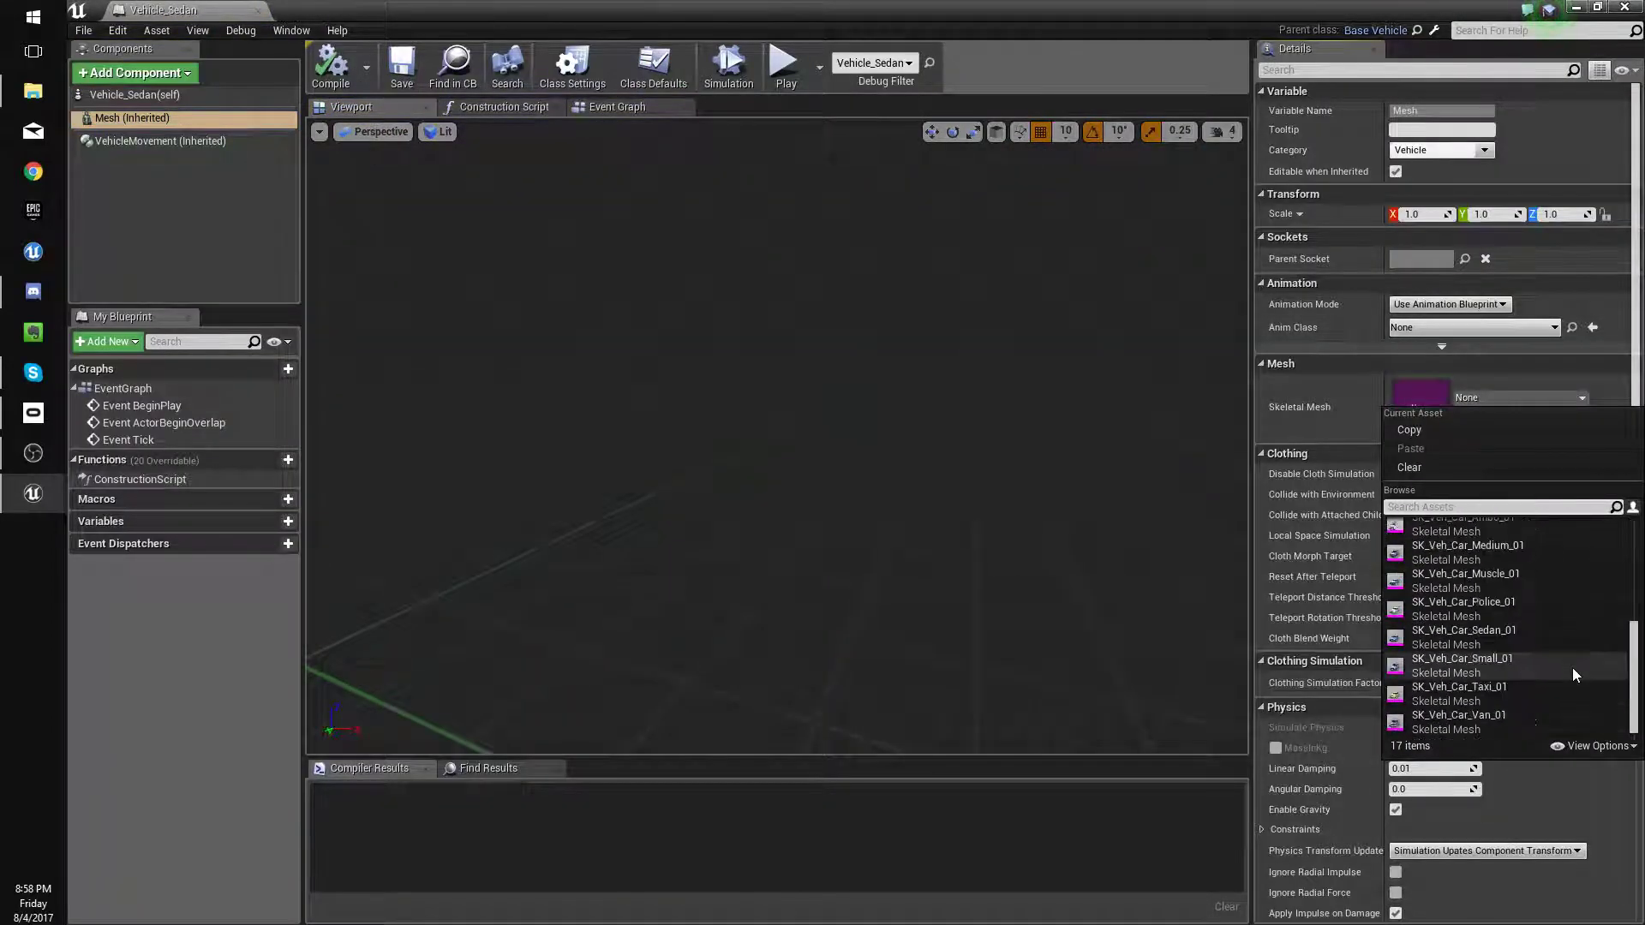
pyautogui.click(1505, 640)
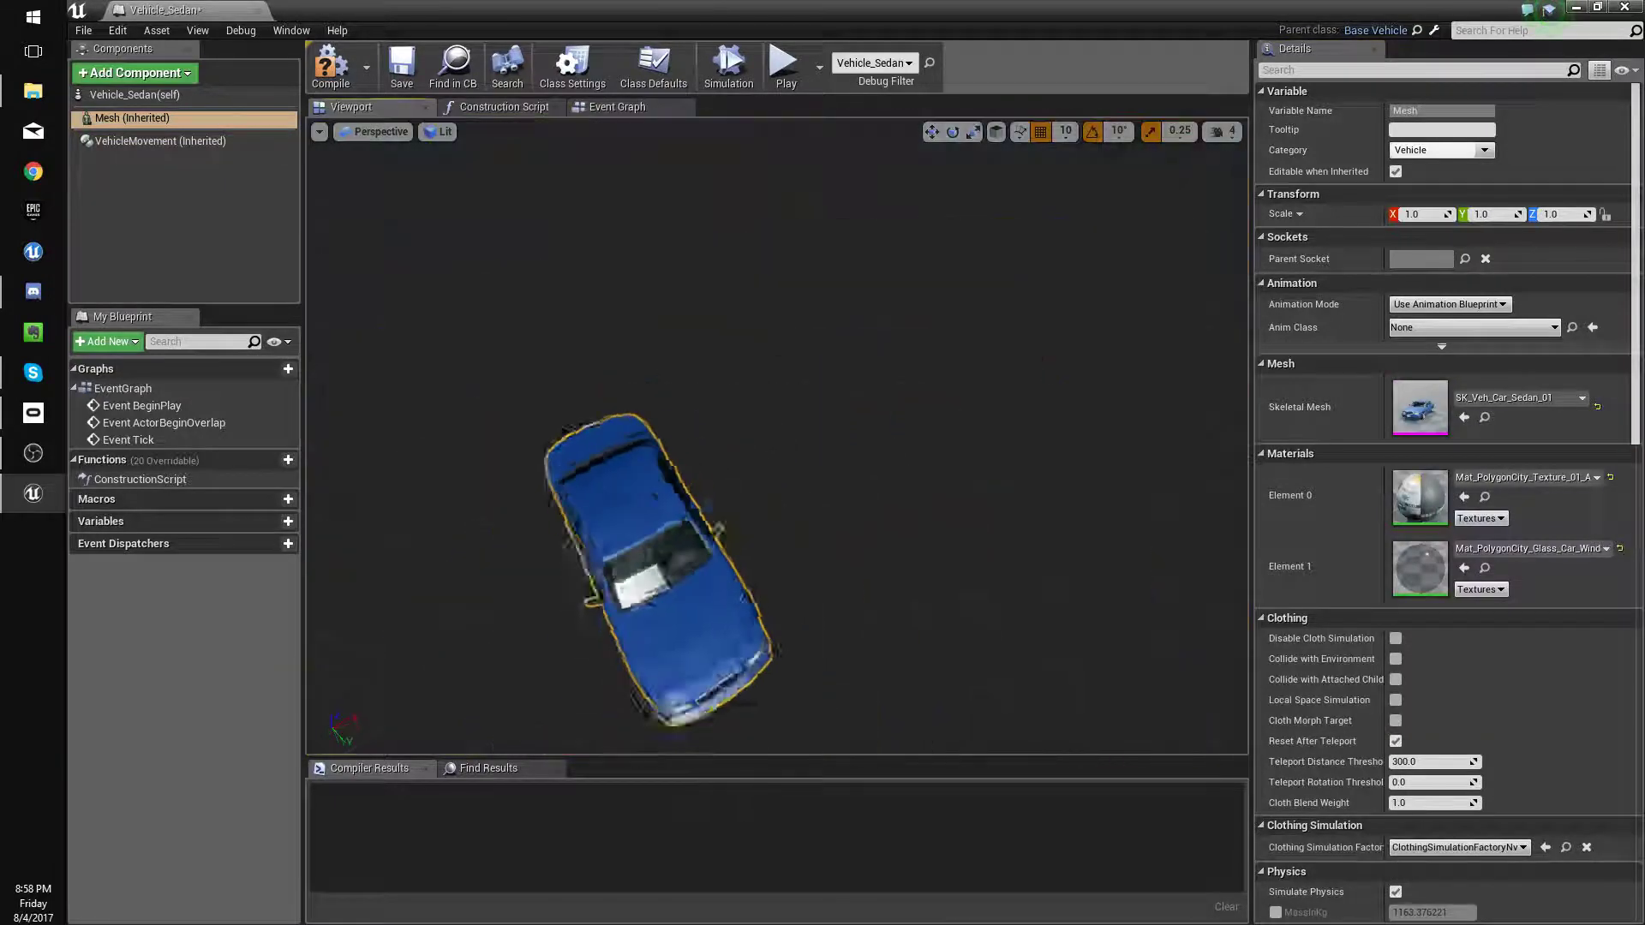
# Check the sedan's forward direction with a temporary Arrow component moved 460 cm along X, and delete the arrow.
pyautogui.click(134, 73)
pyautogui.write('arrow')
pyautogui.press('Return')
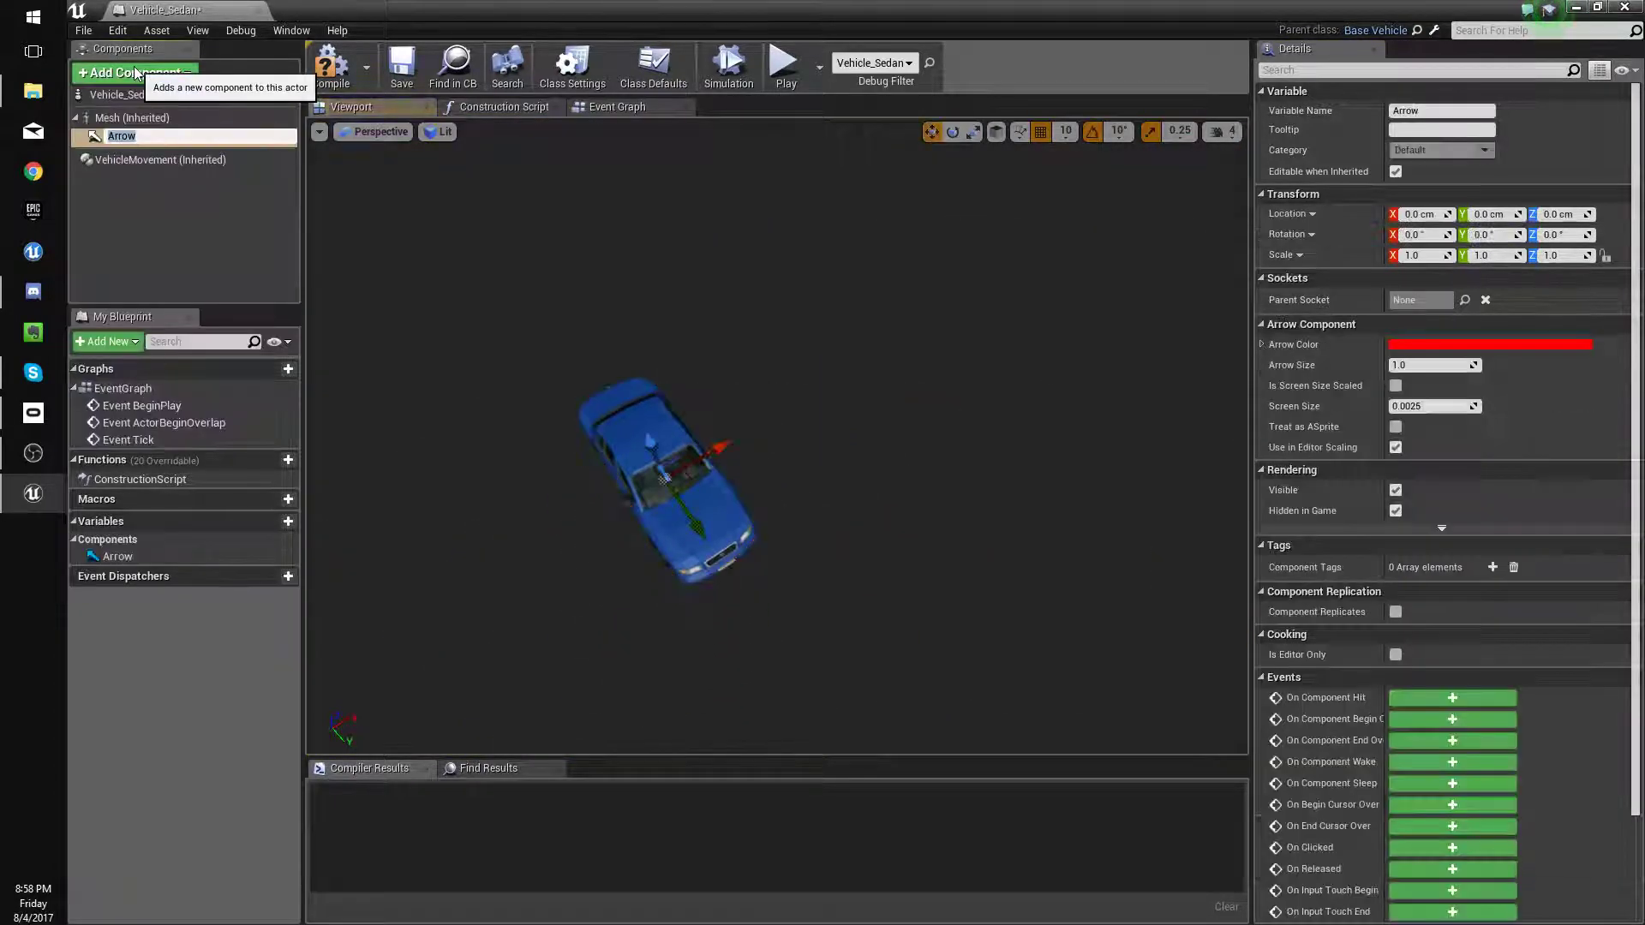
pyautogui.moveTo(713, 440); pyautogui.dragTo(867, 361)
pyautogui.moveTo(867, 361); pyautogui.dragTo(917, 323, button='right')
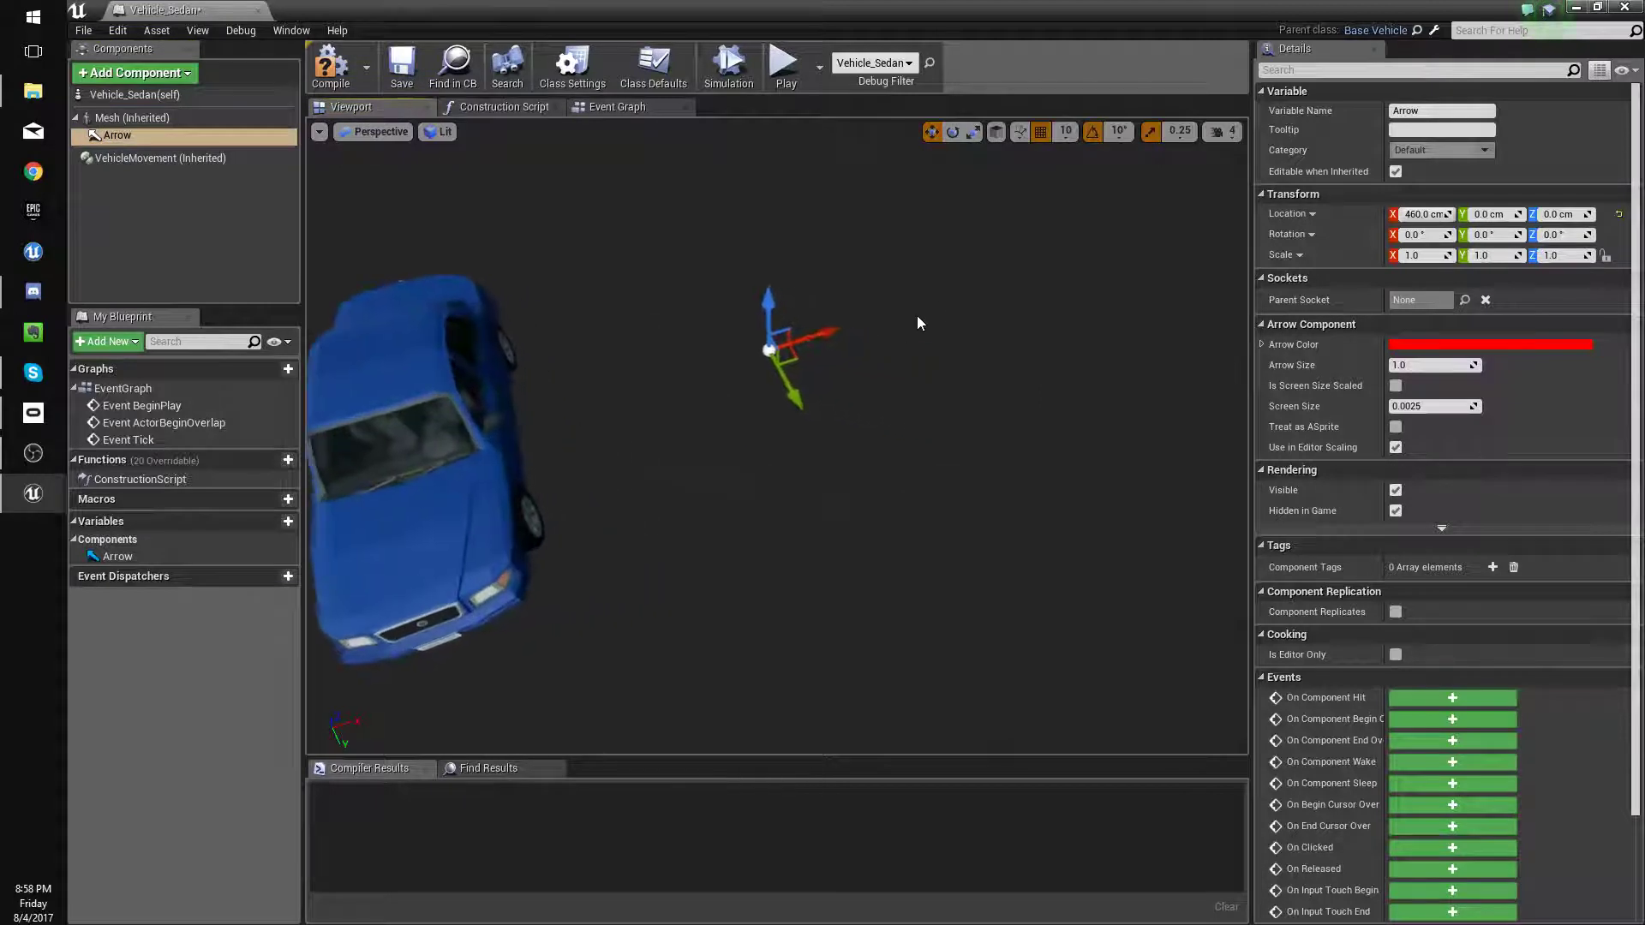
pyautogui.press('Delete')
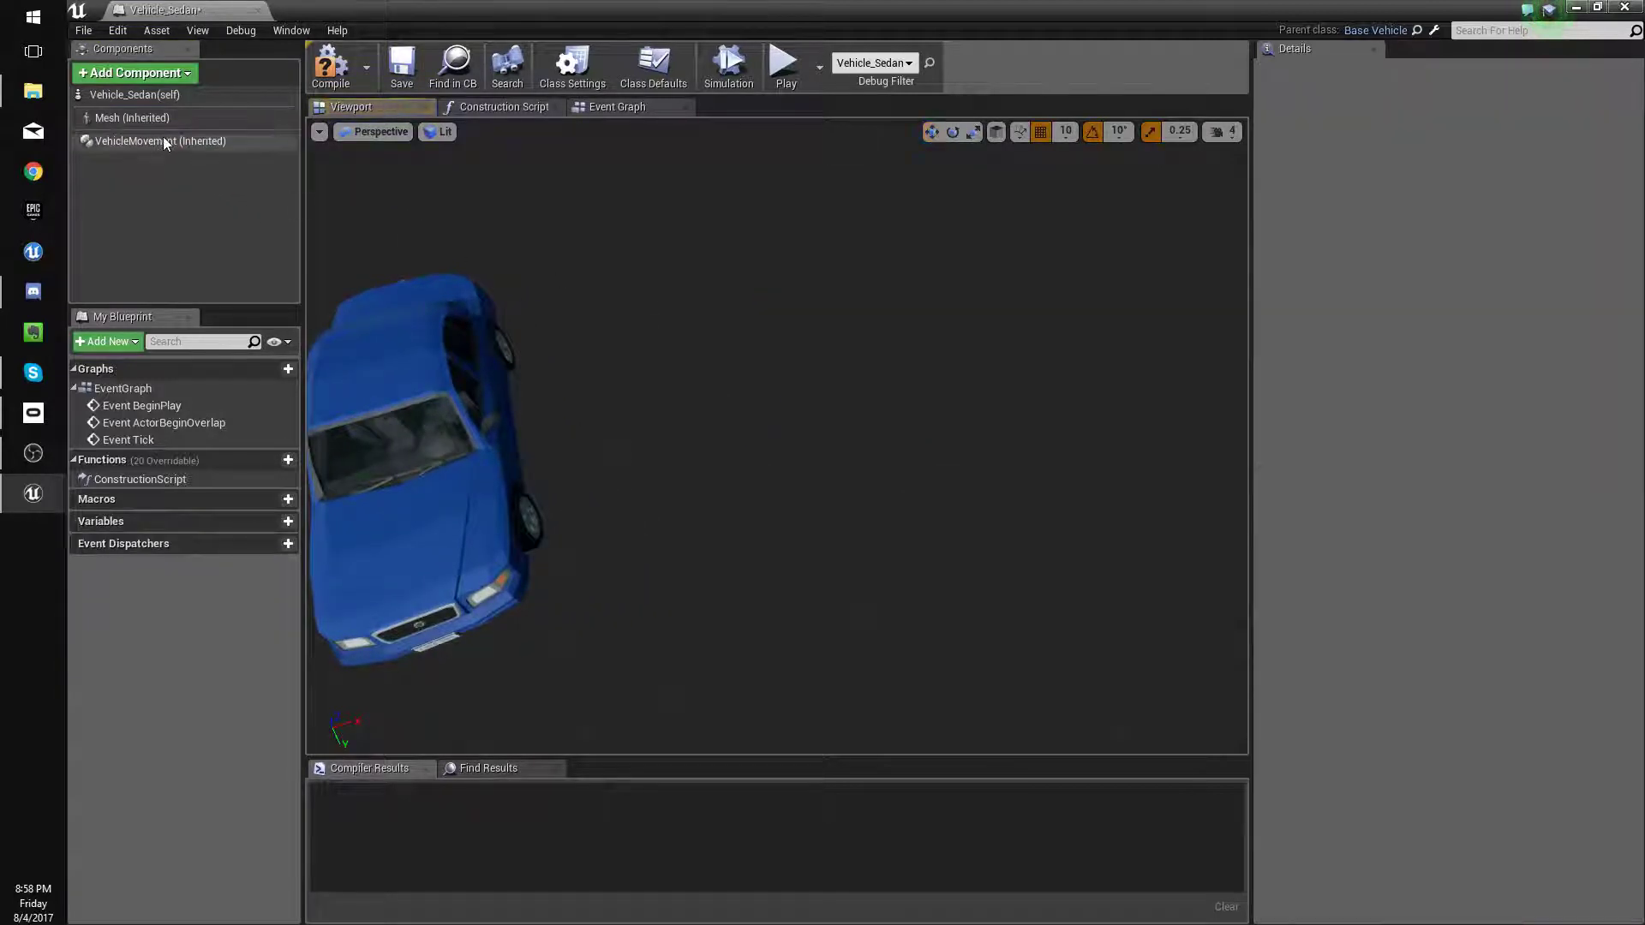
# Save the Vehicle_Sedan Blueprint and close its editor.
pyautogui.click(407, 67)
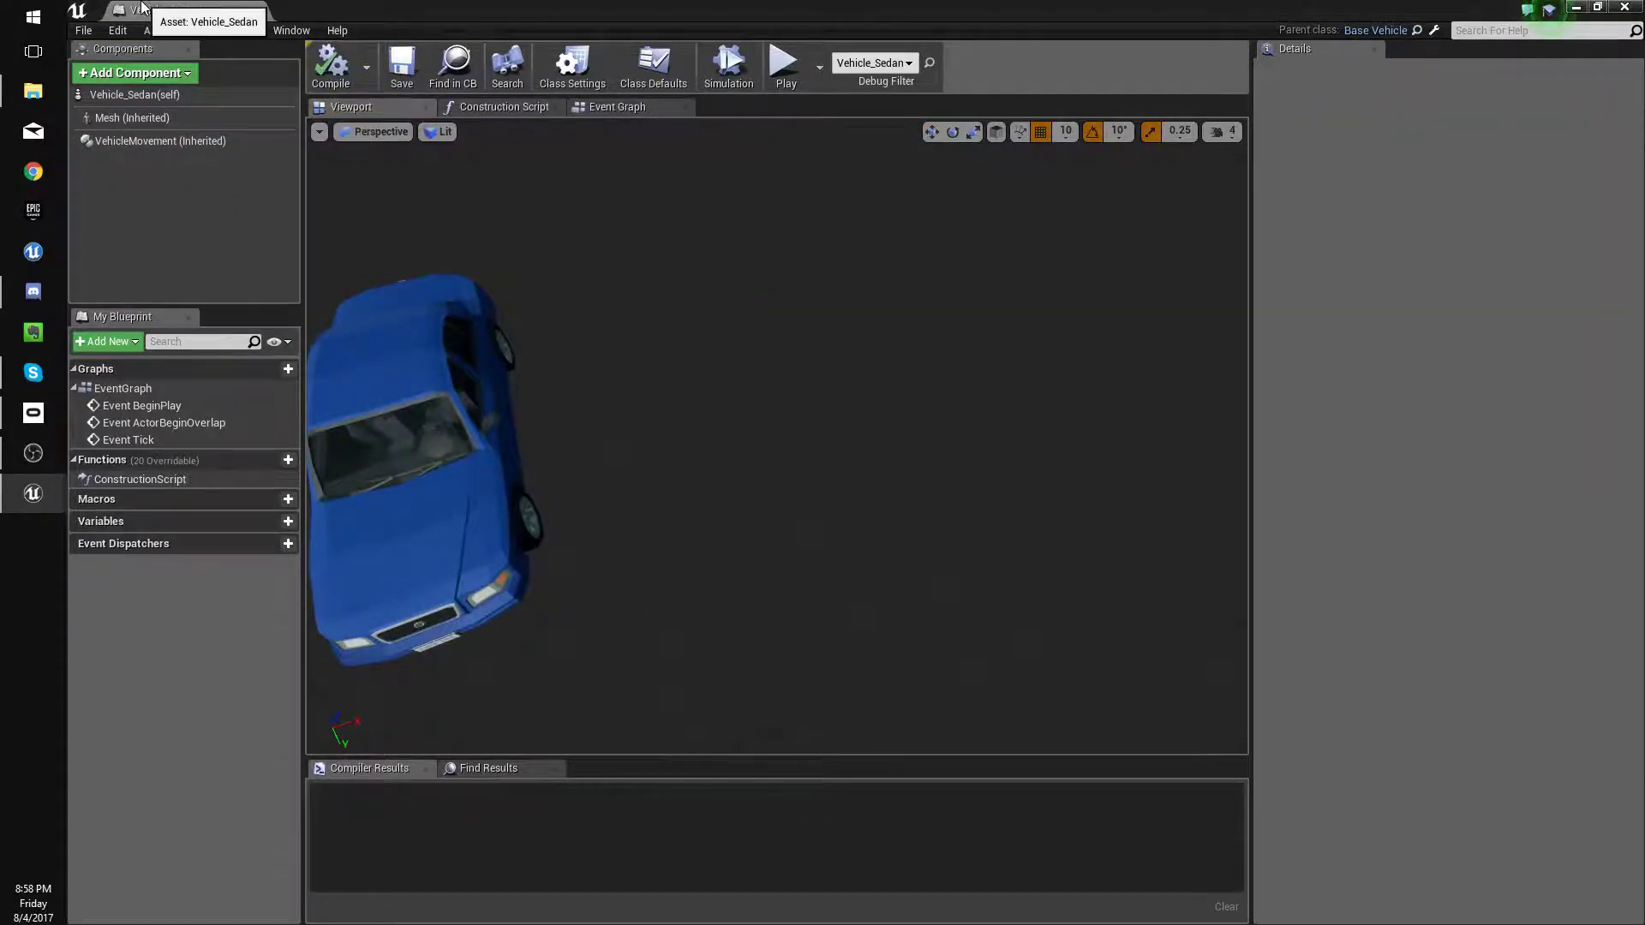
pyautogui.middleClick(140, 9)
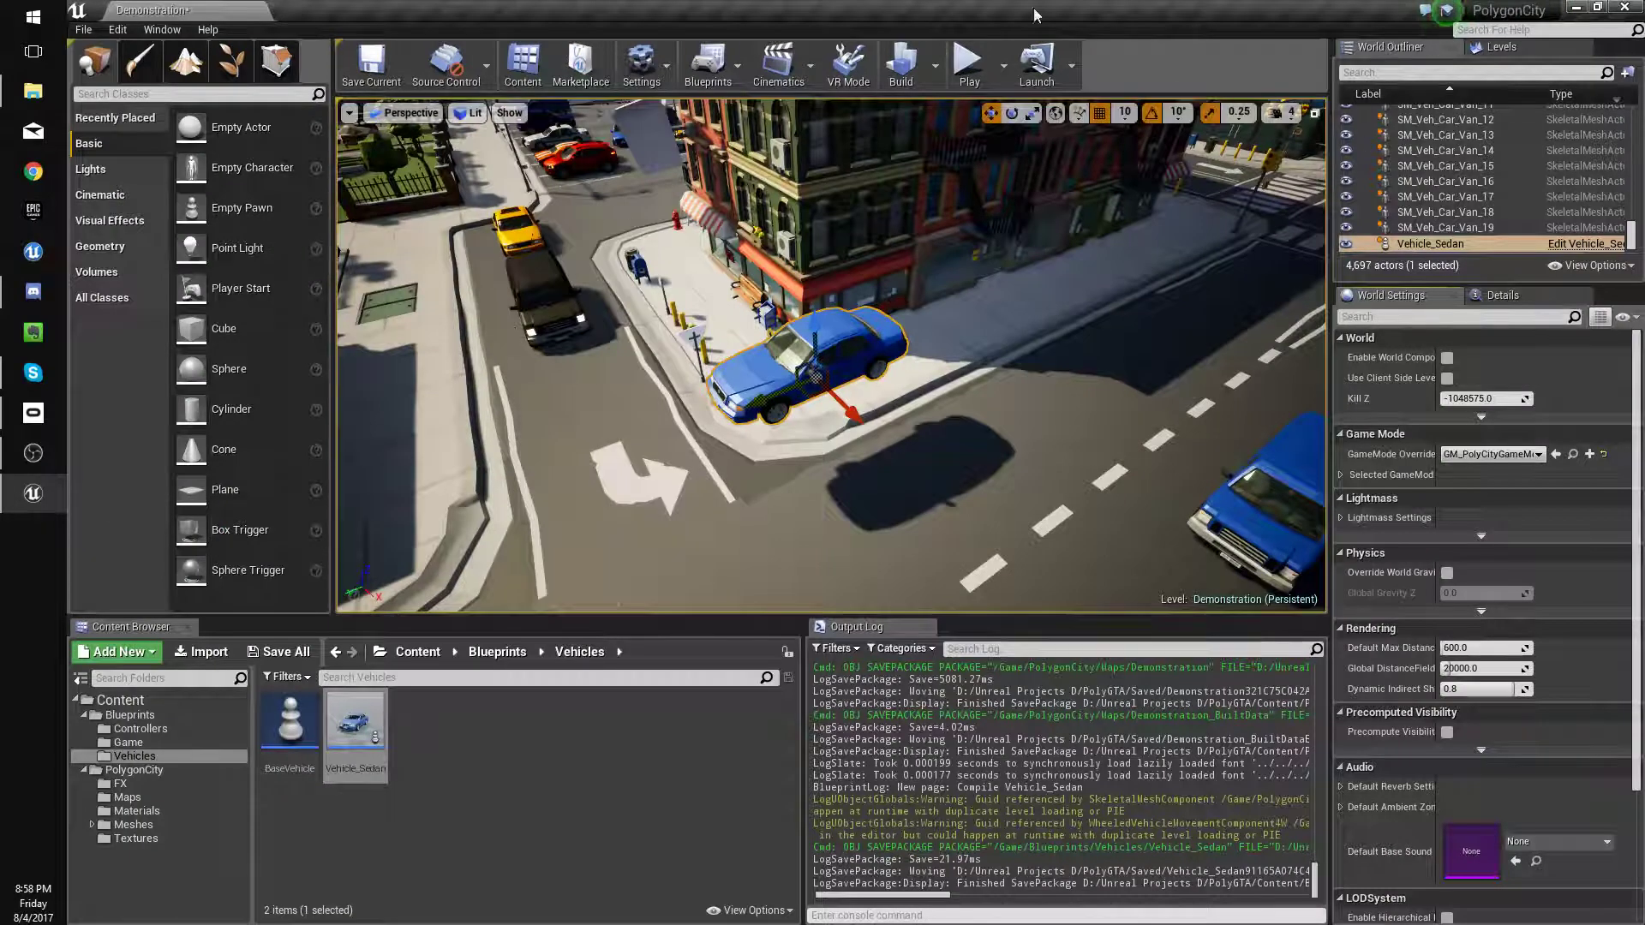
# Enable Force Front XAxis on the SK_Veh_Car_Sedan_01 skeletal mesh in the Vehicles_Rigged folder and save it.
pyautogui.click(137, 825)
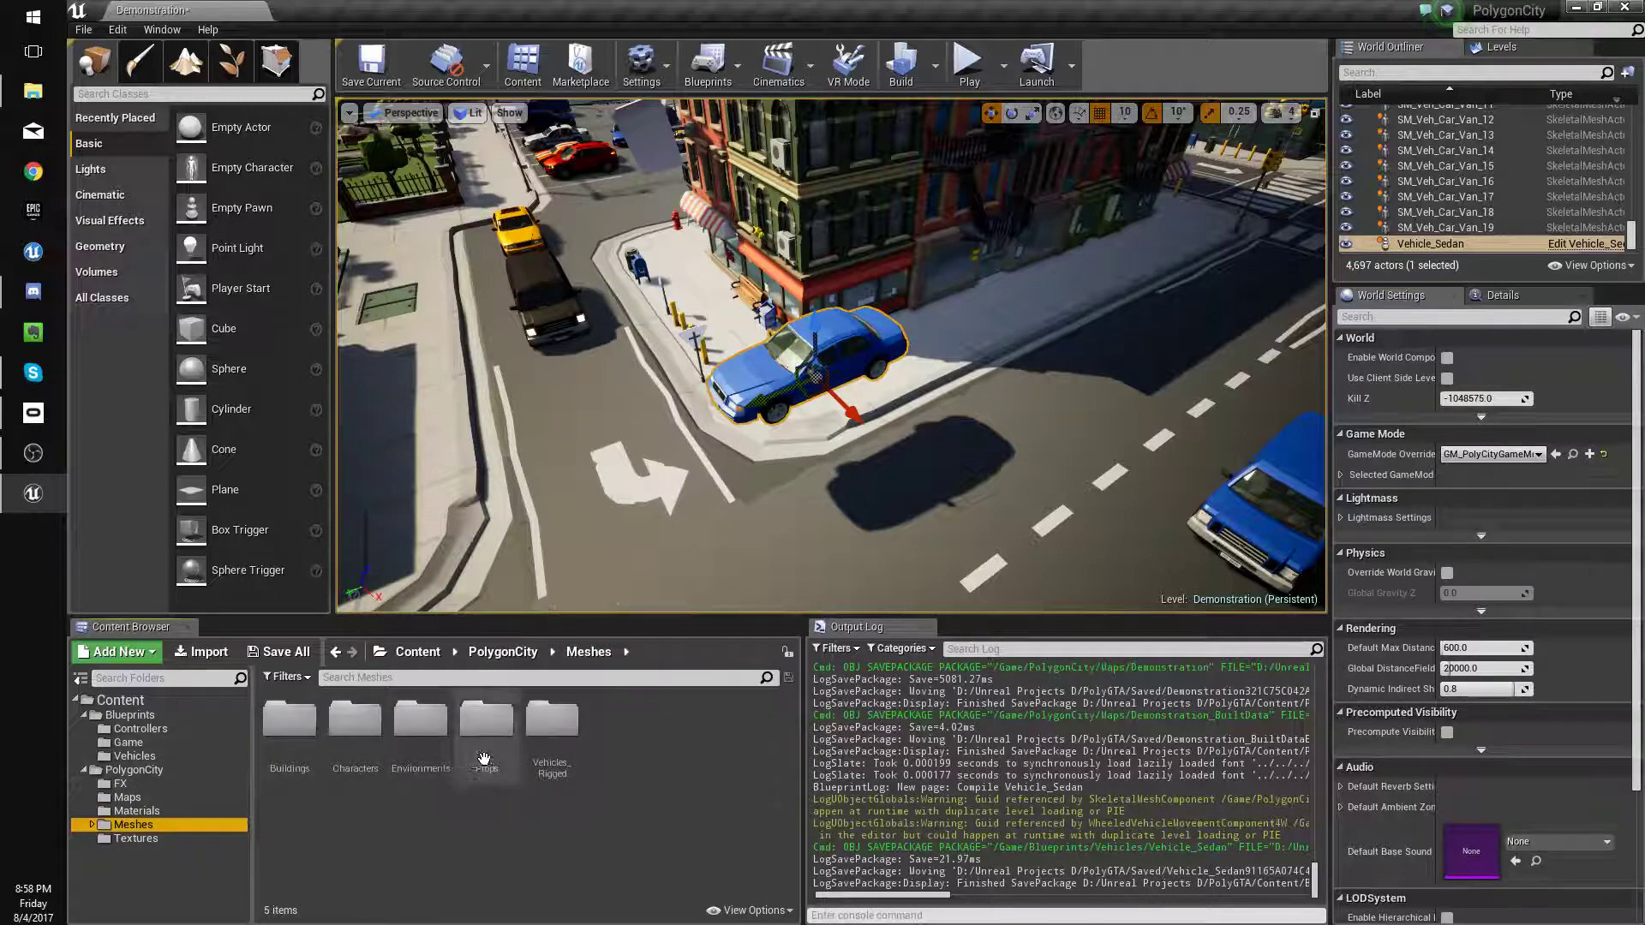
pyautogui.doubleClick(552, 725)
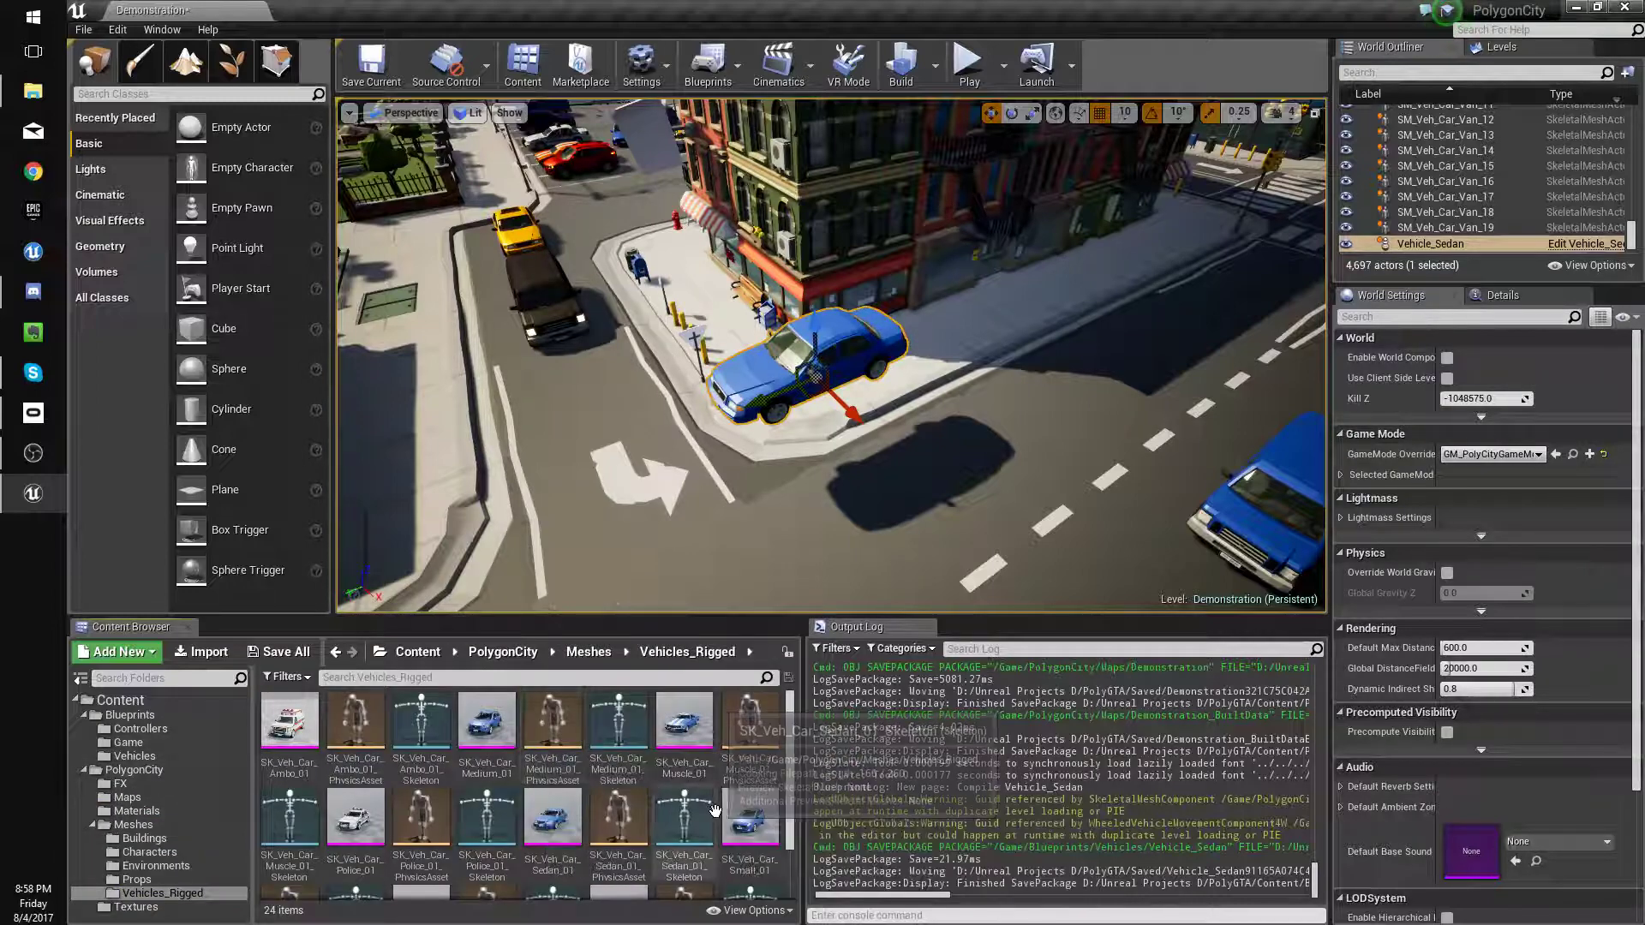
pyautogui.doubleClick(565, 818)
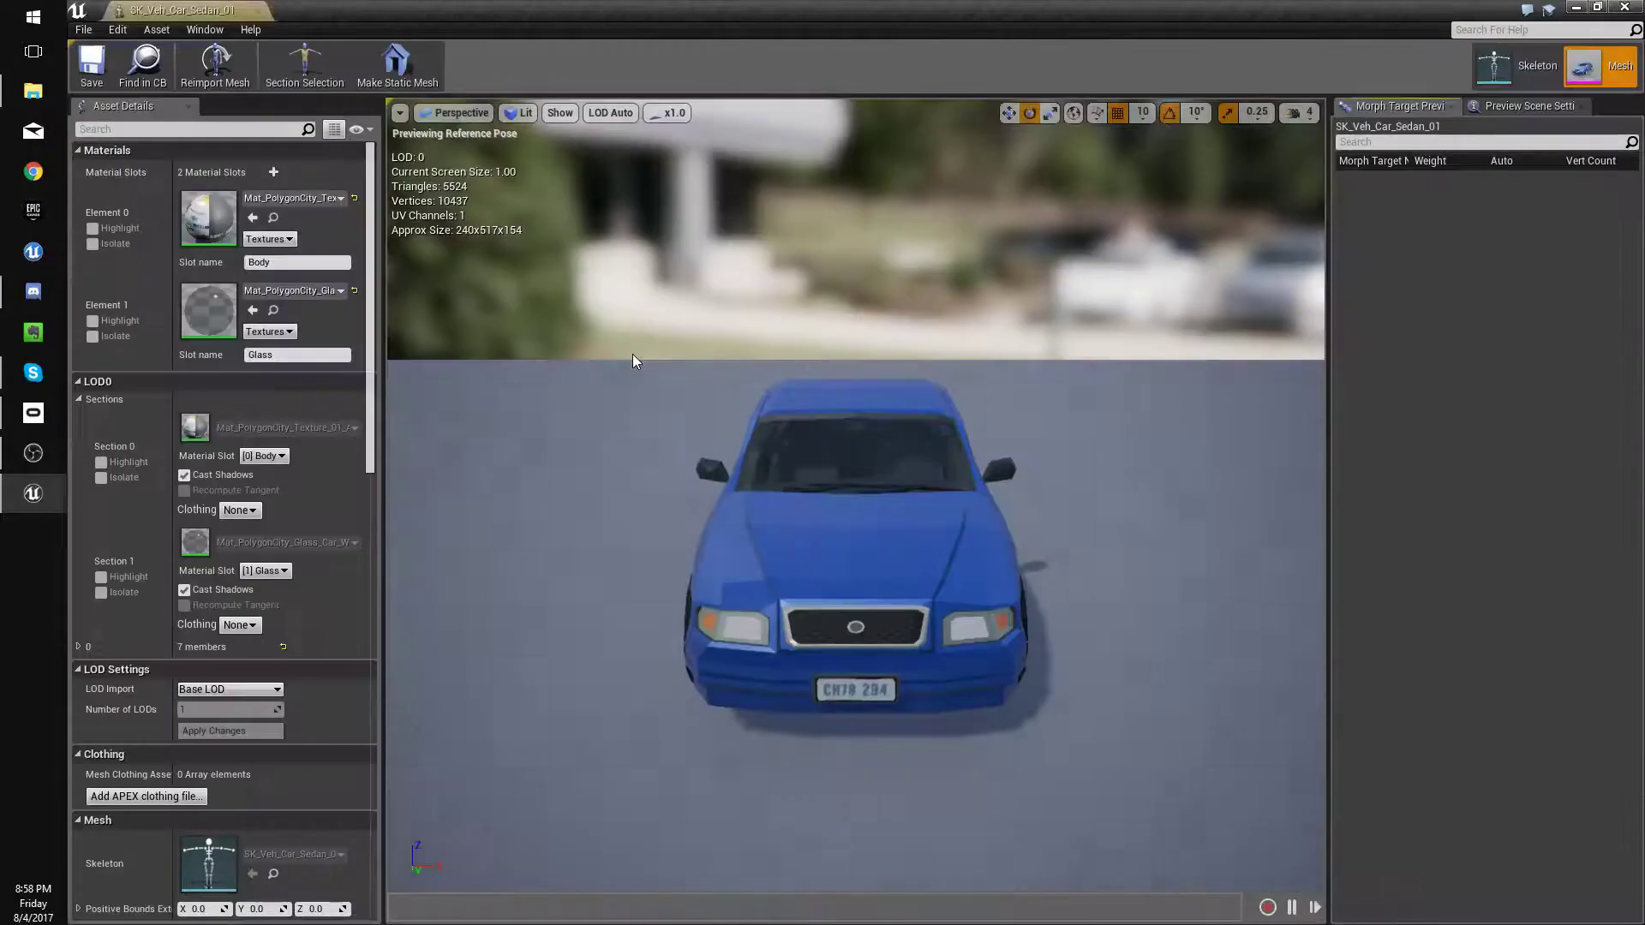
pyautogui.click(163, 129)
pyautogui.write('force')
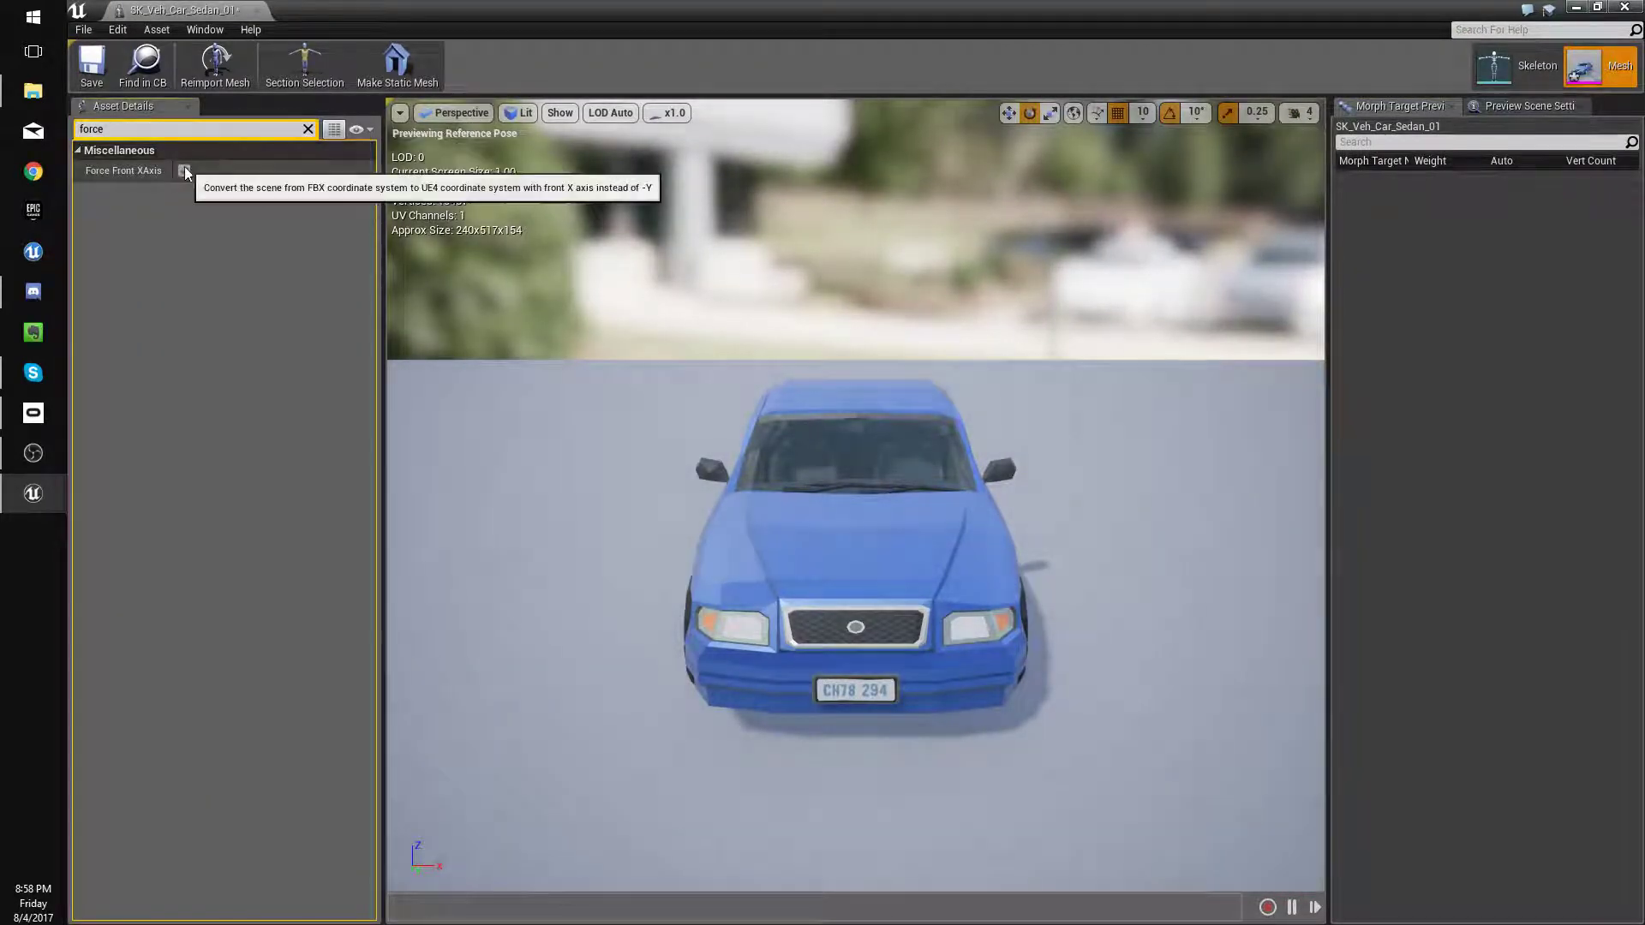
pyautogui.click(91, 64)
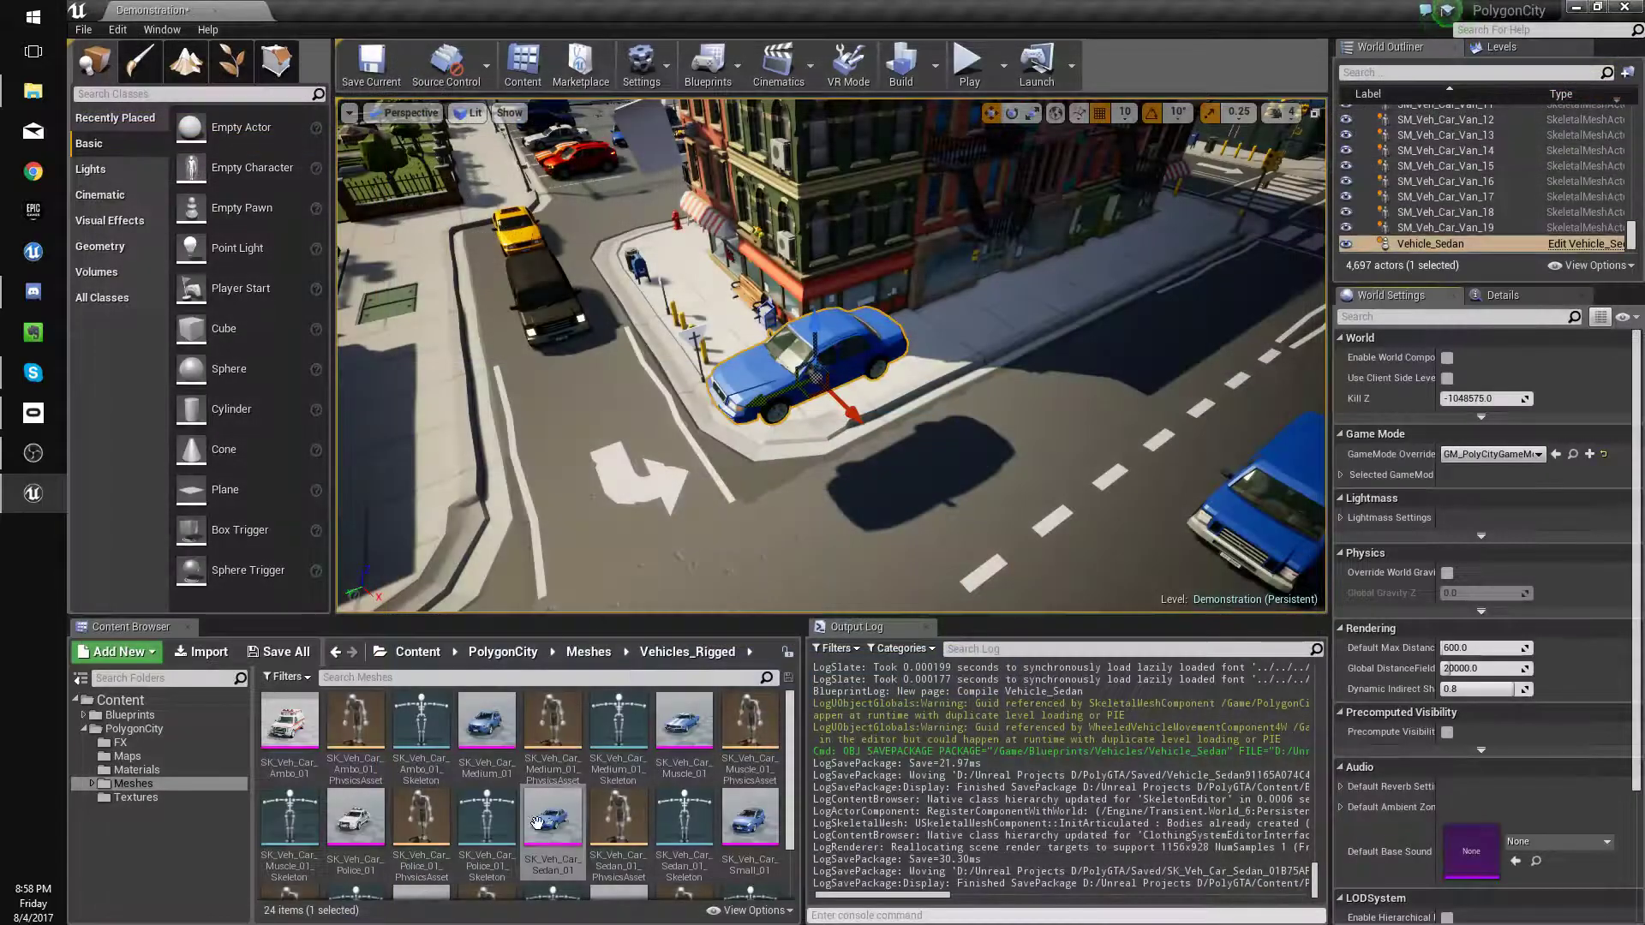
# Reimport the SK_Veh_Car_Sedan_01 skeletal mesh from SM_Veh_Car_Sedan_01 in the POLYGON_City_Pack SourceFiles FBX Veh folder on the Desktop.
pyautogui.rightClick(537, 824)
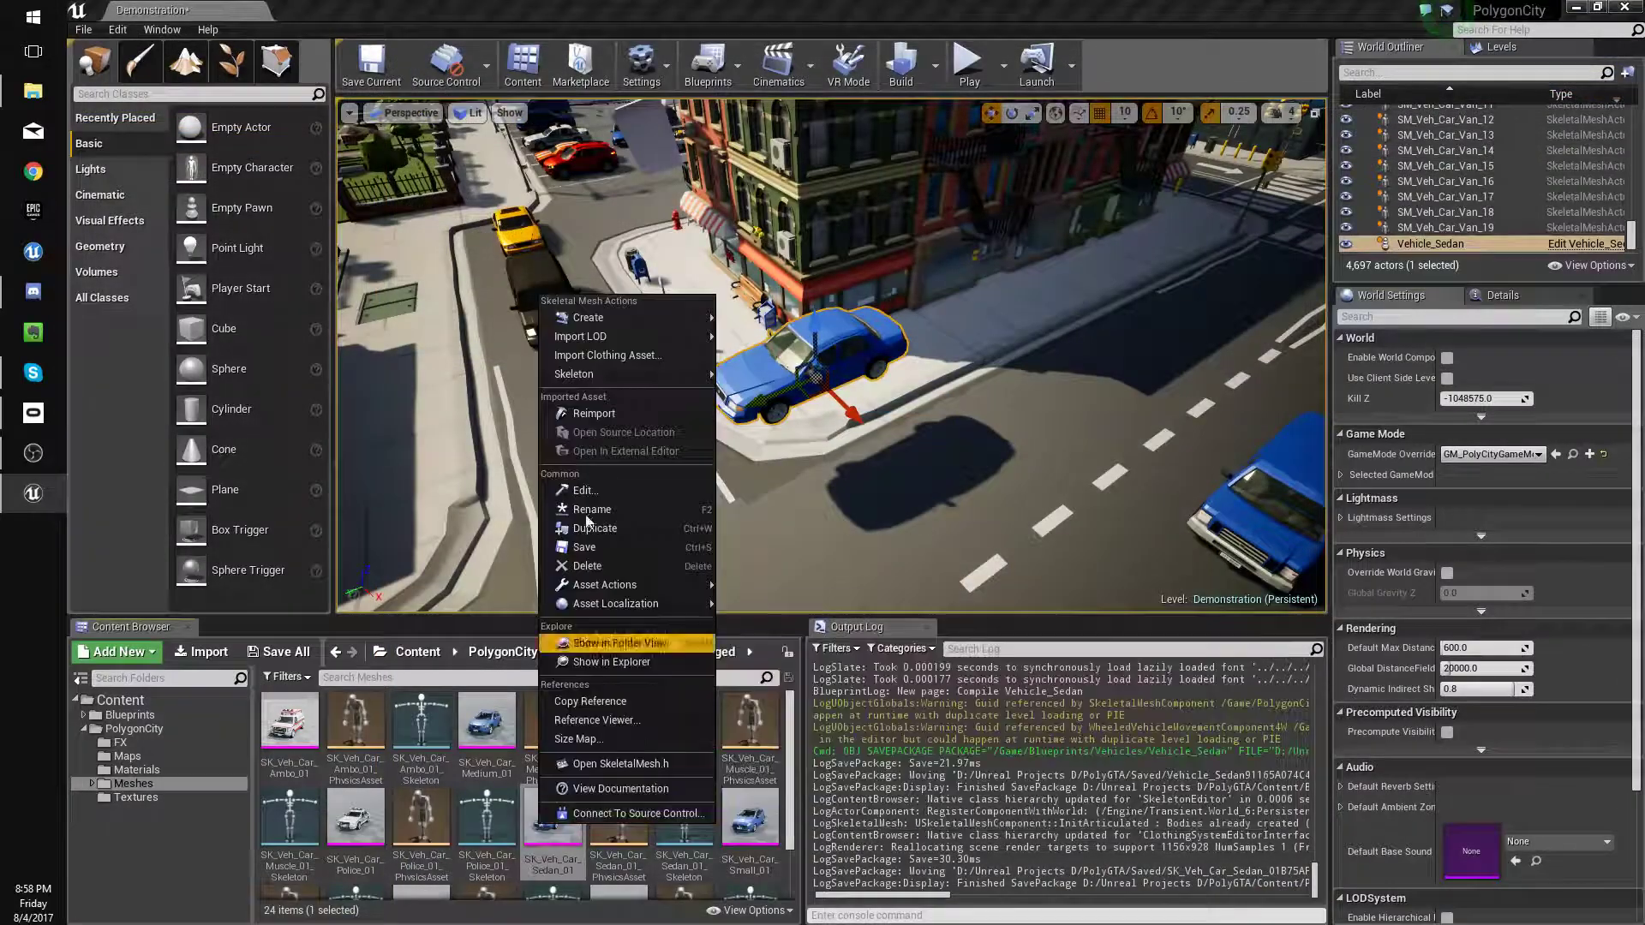
pyautogui.click(647, 413)
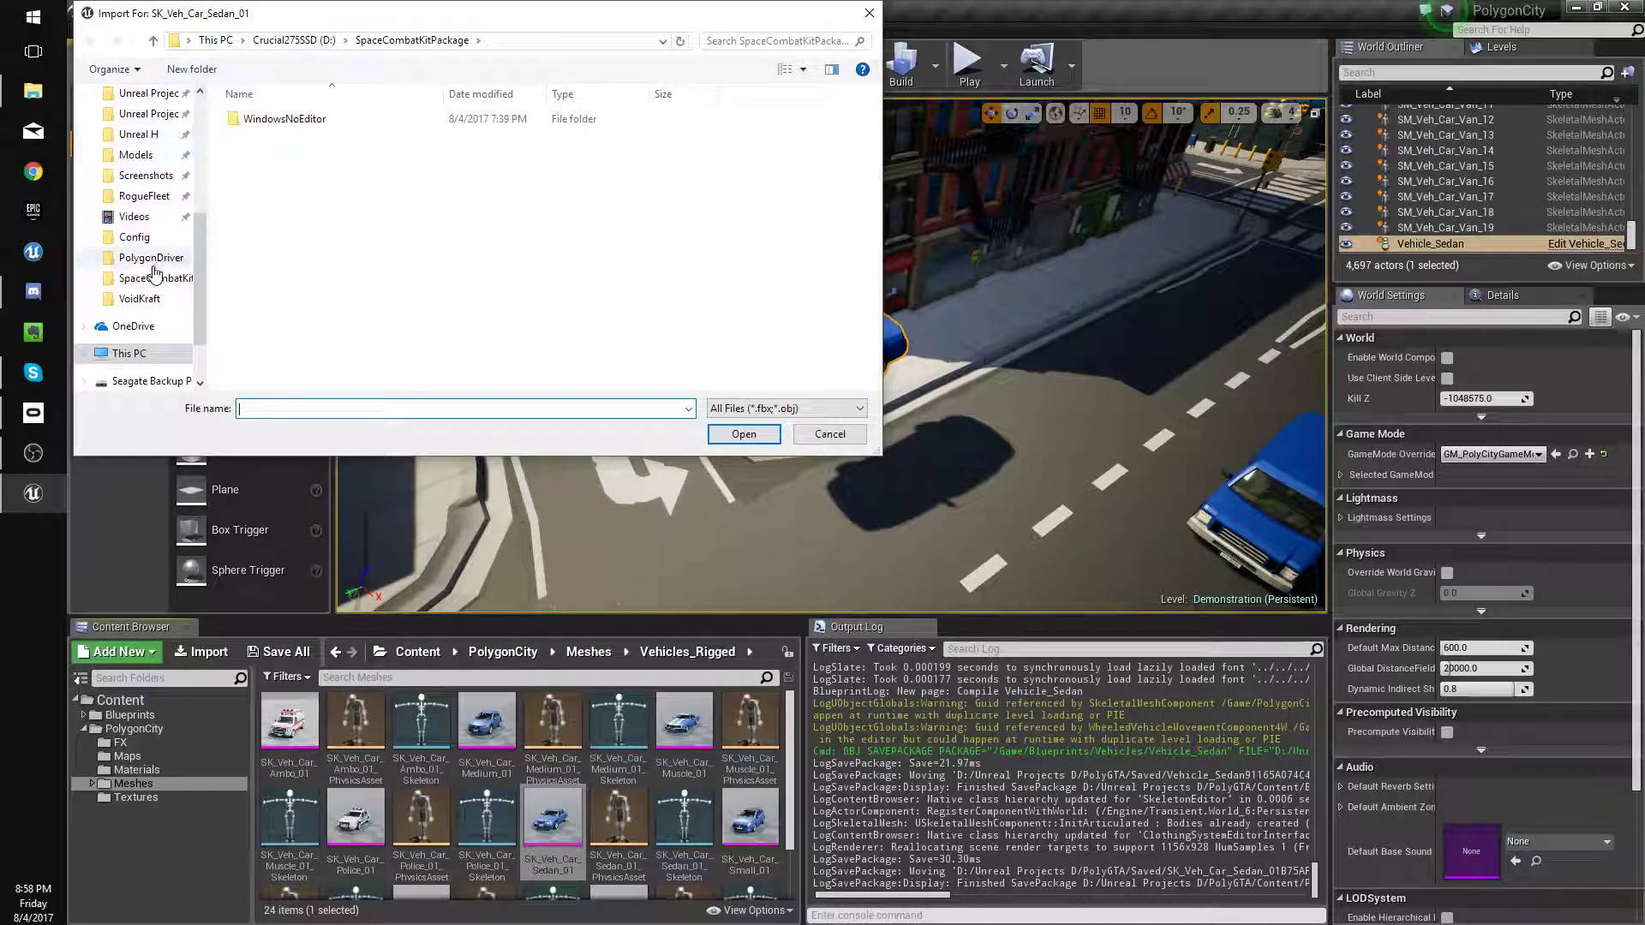
pyautogui.scroll(4, 154, 272)
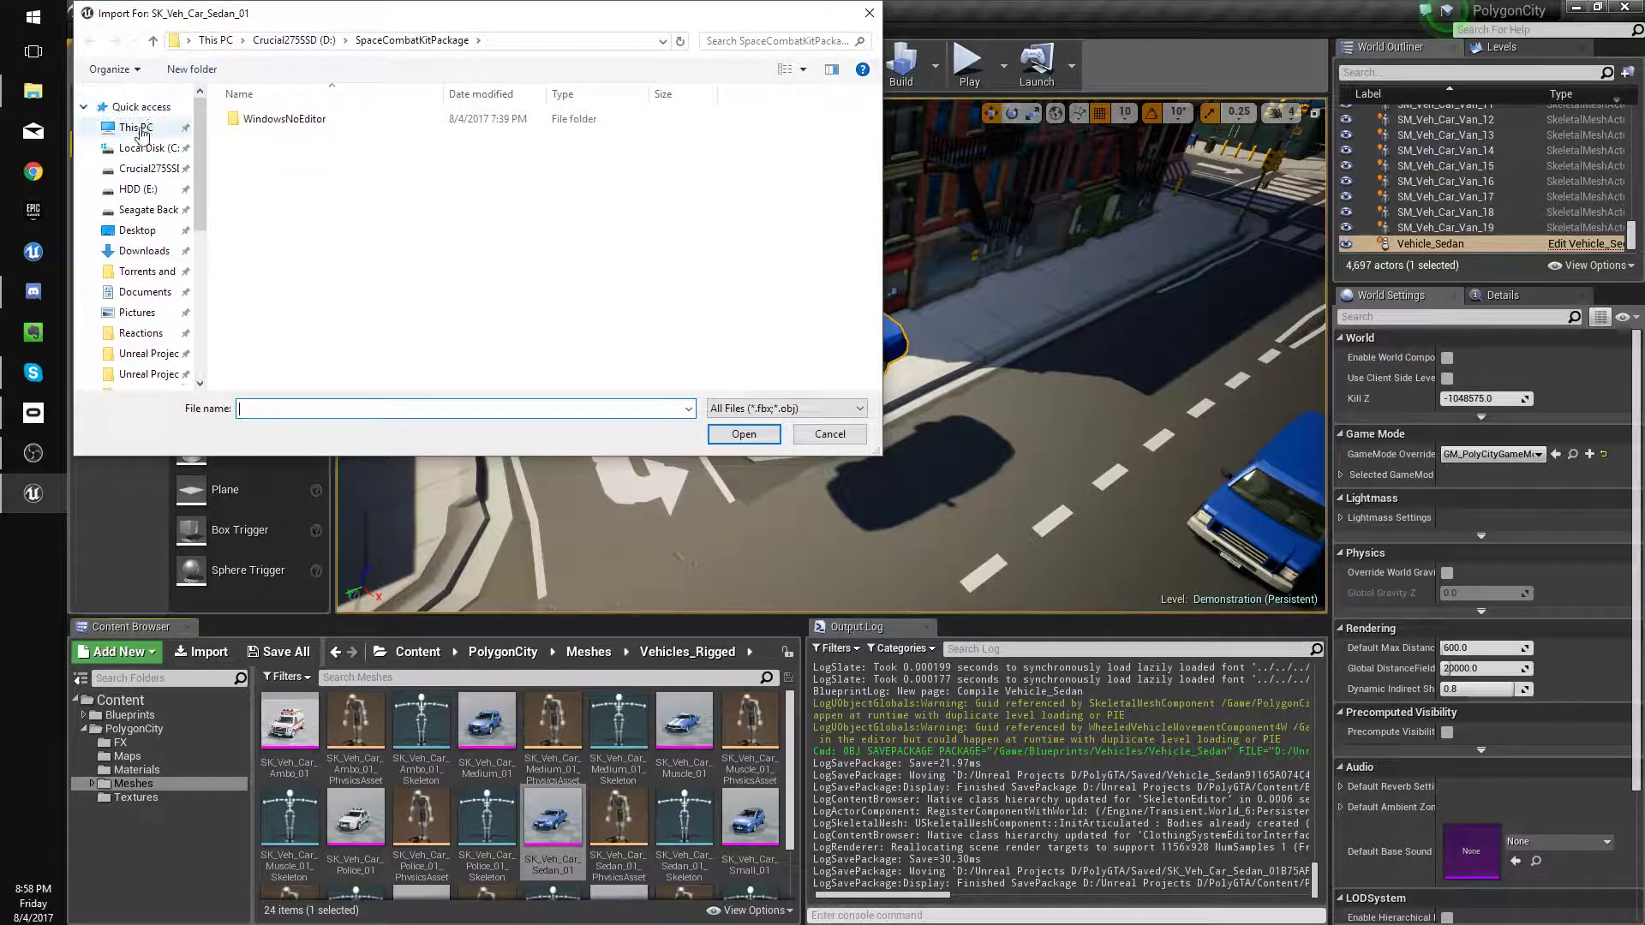
pyautogui.click(137, 128)
pyautogui.doubleClick(312, 136)
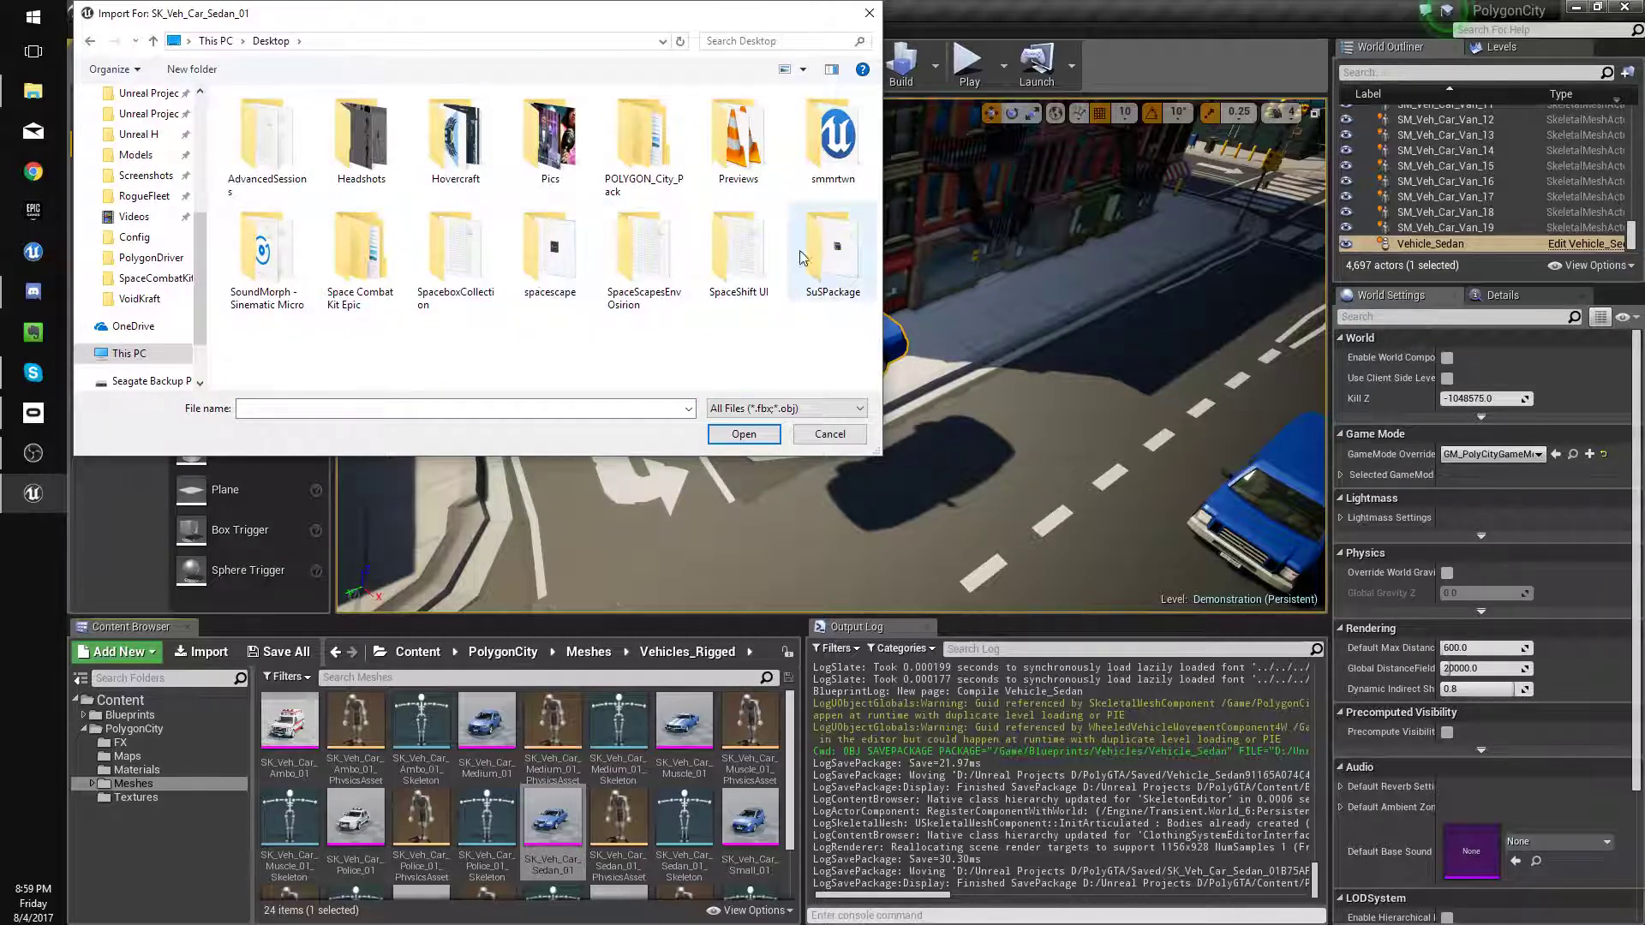
pyautogui.doubleClick(659, 162)
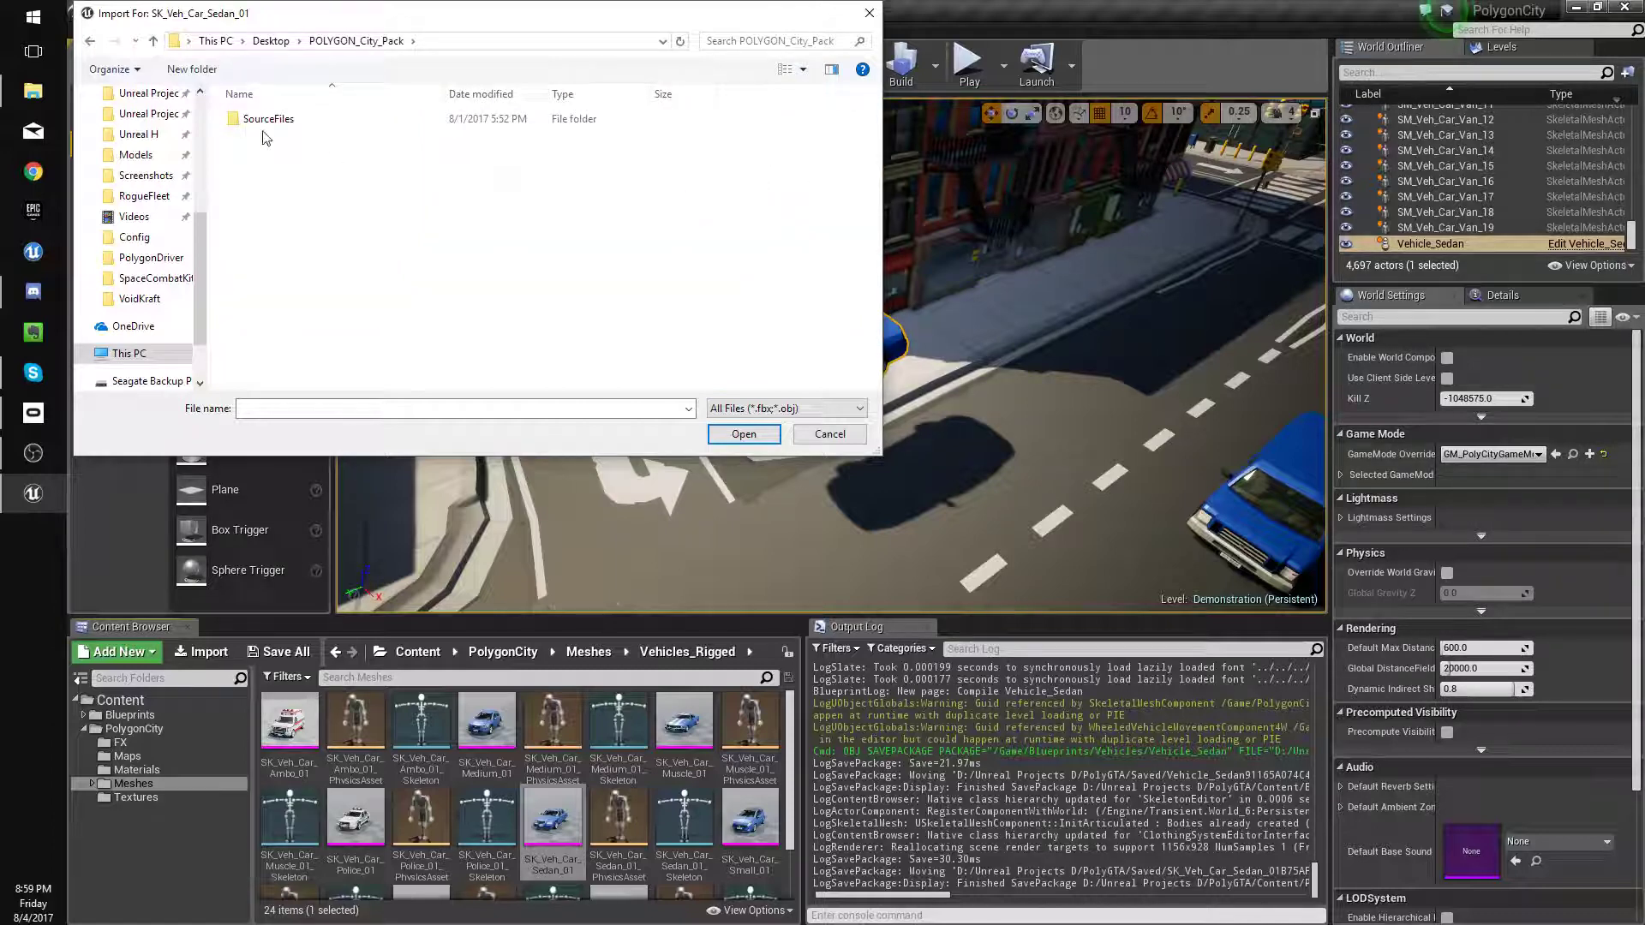
pyautogui.doubleClick(265, 124)
pyautogui.doubleClick(273, 155)
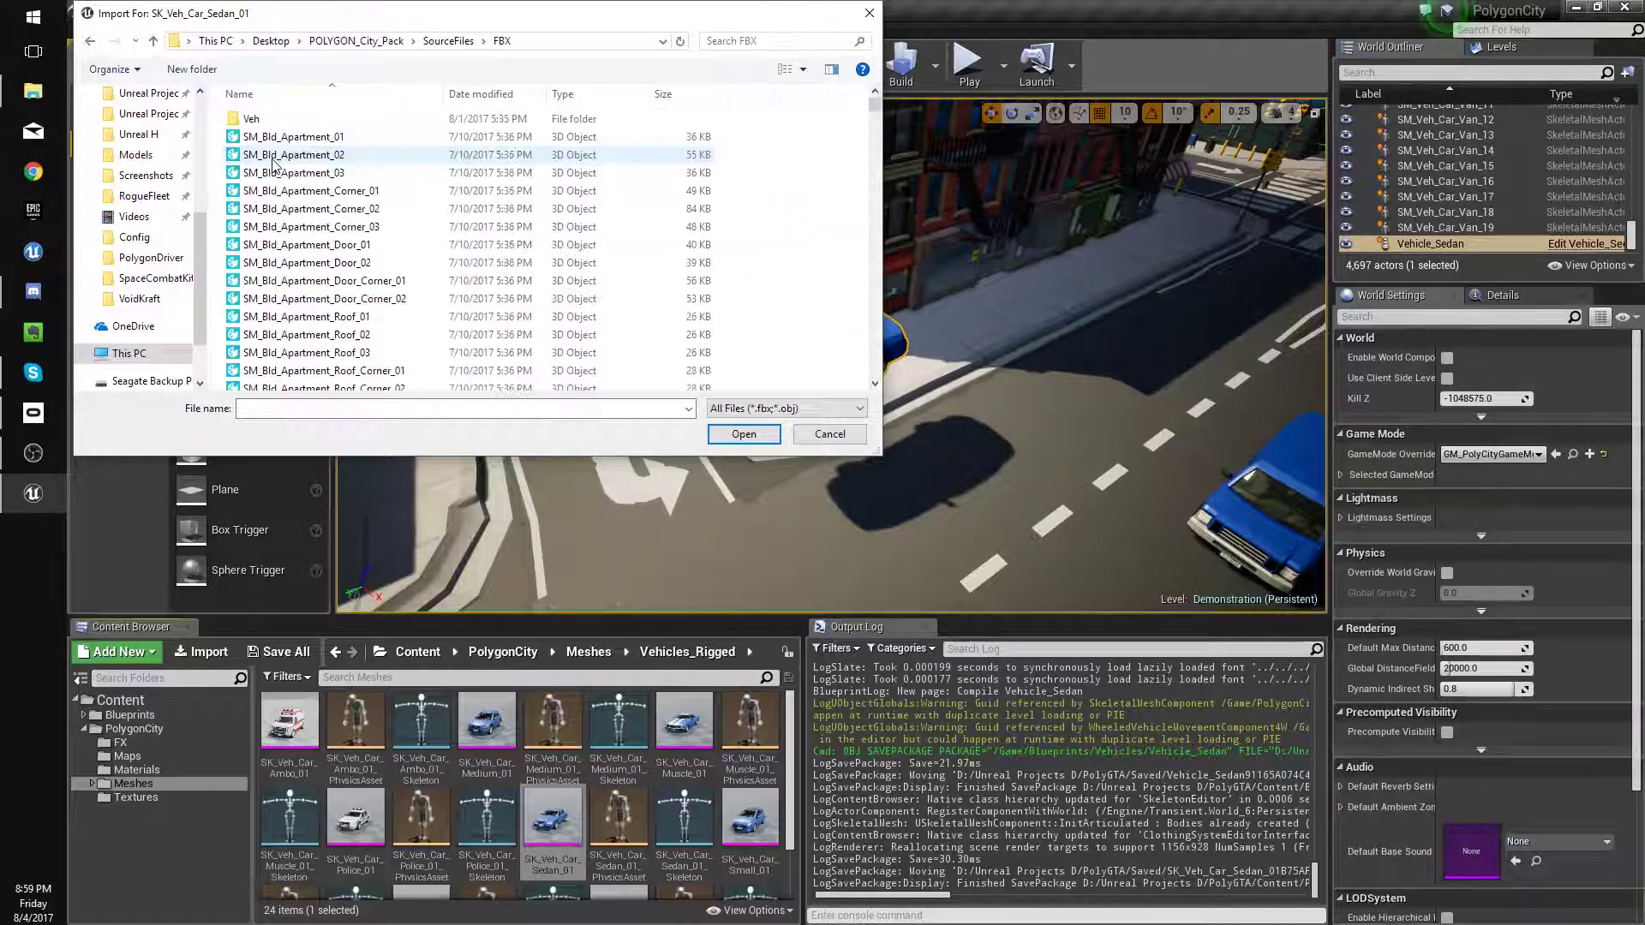
pyautogui.doubleClick(251, 119)
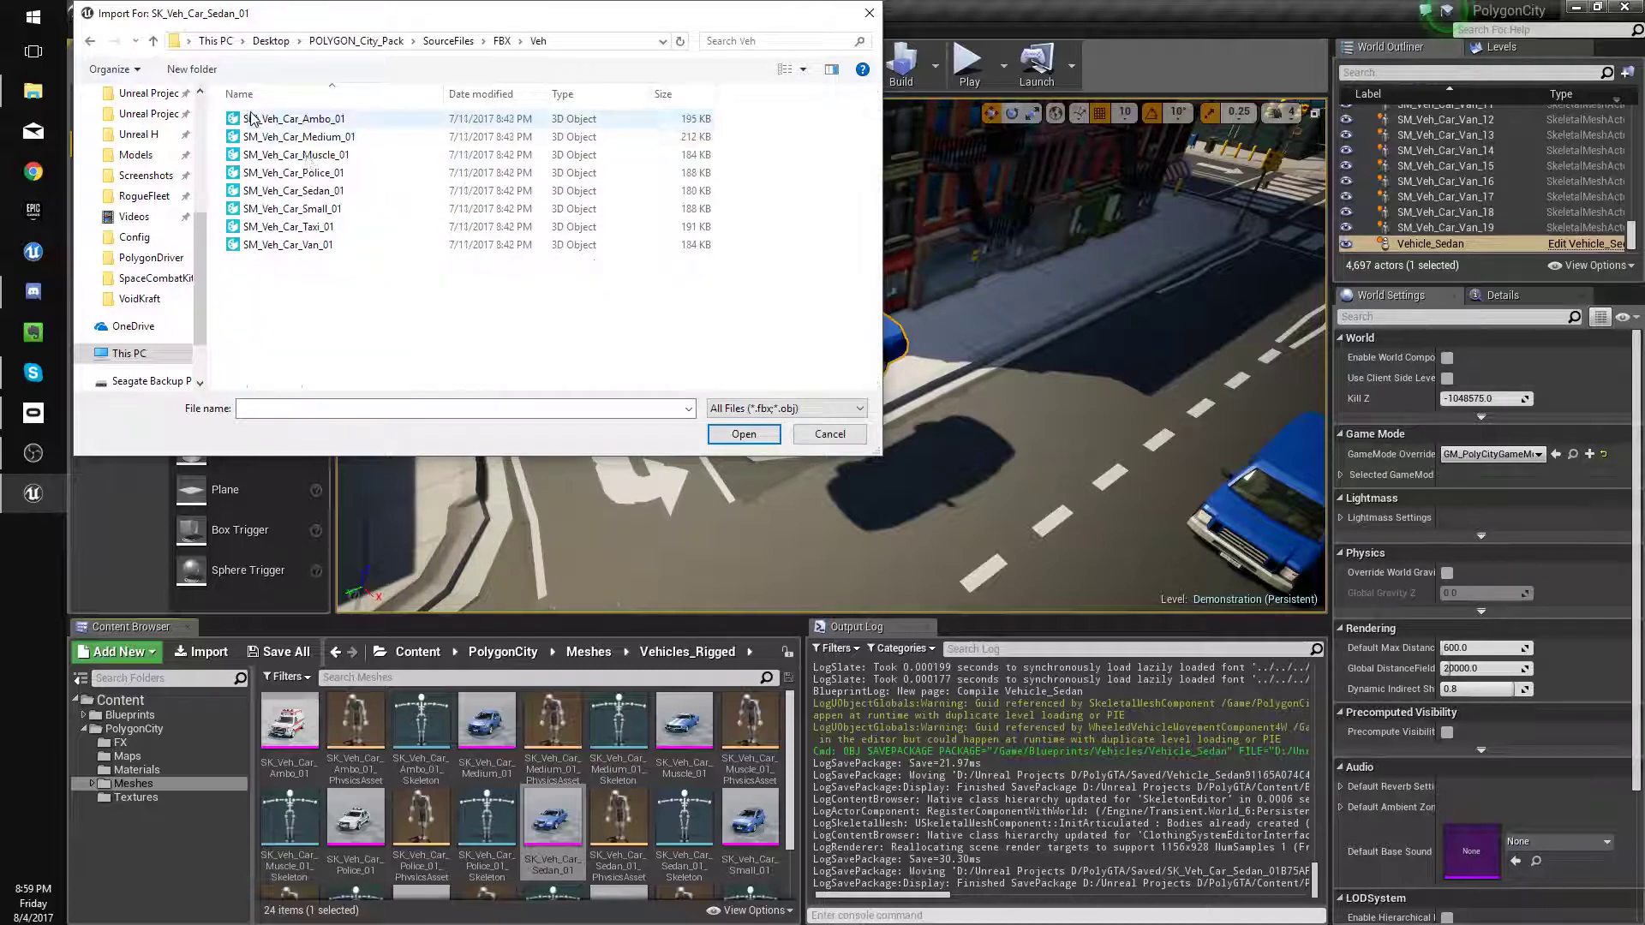
pyautogui.doubleClick(296, 190)
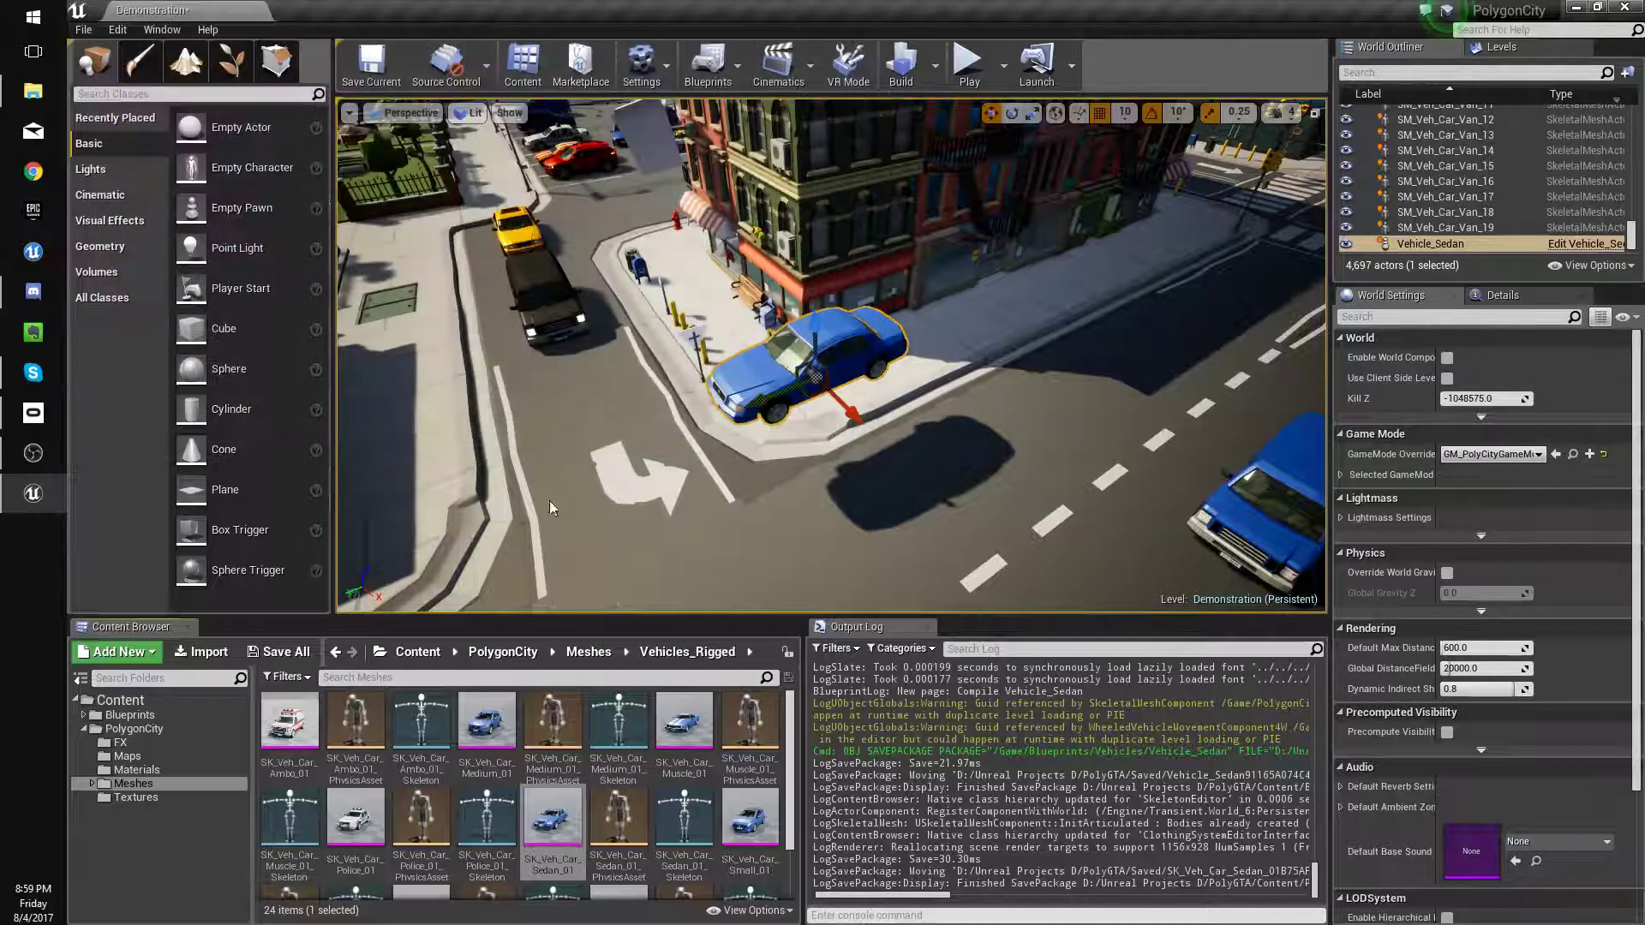
pyautogui.moveTo(551, 508); pyautogui.dragTo(703, 508, button='right')
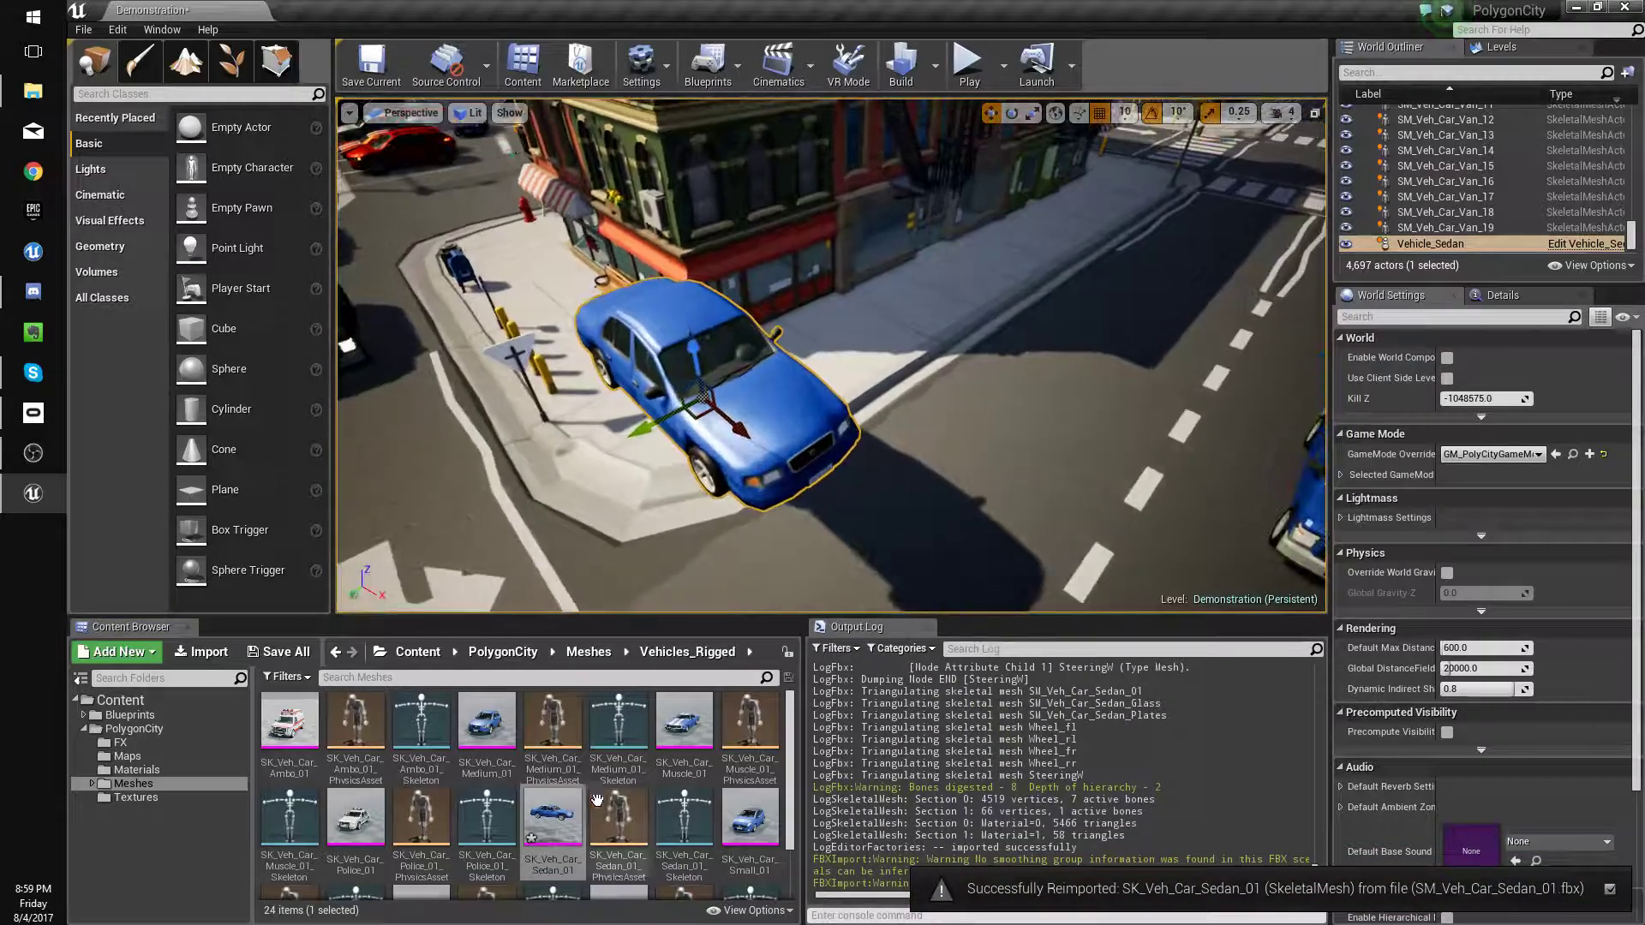
# Open the SK_Veh_Car_Sedan_01 physics asset and delete the misaligned collision body of the root bone SM_Veh_Car_Sedan_01.
pyautogui.doubleClick(597, 800)
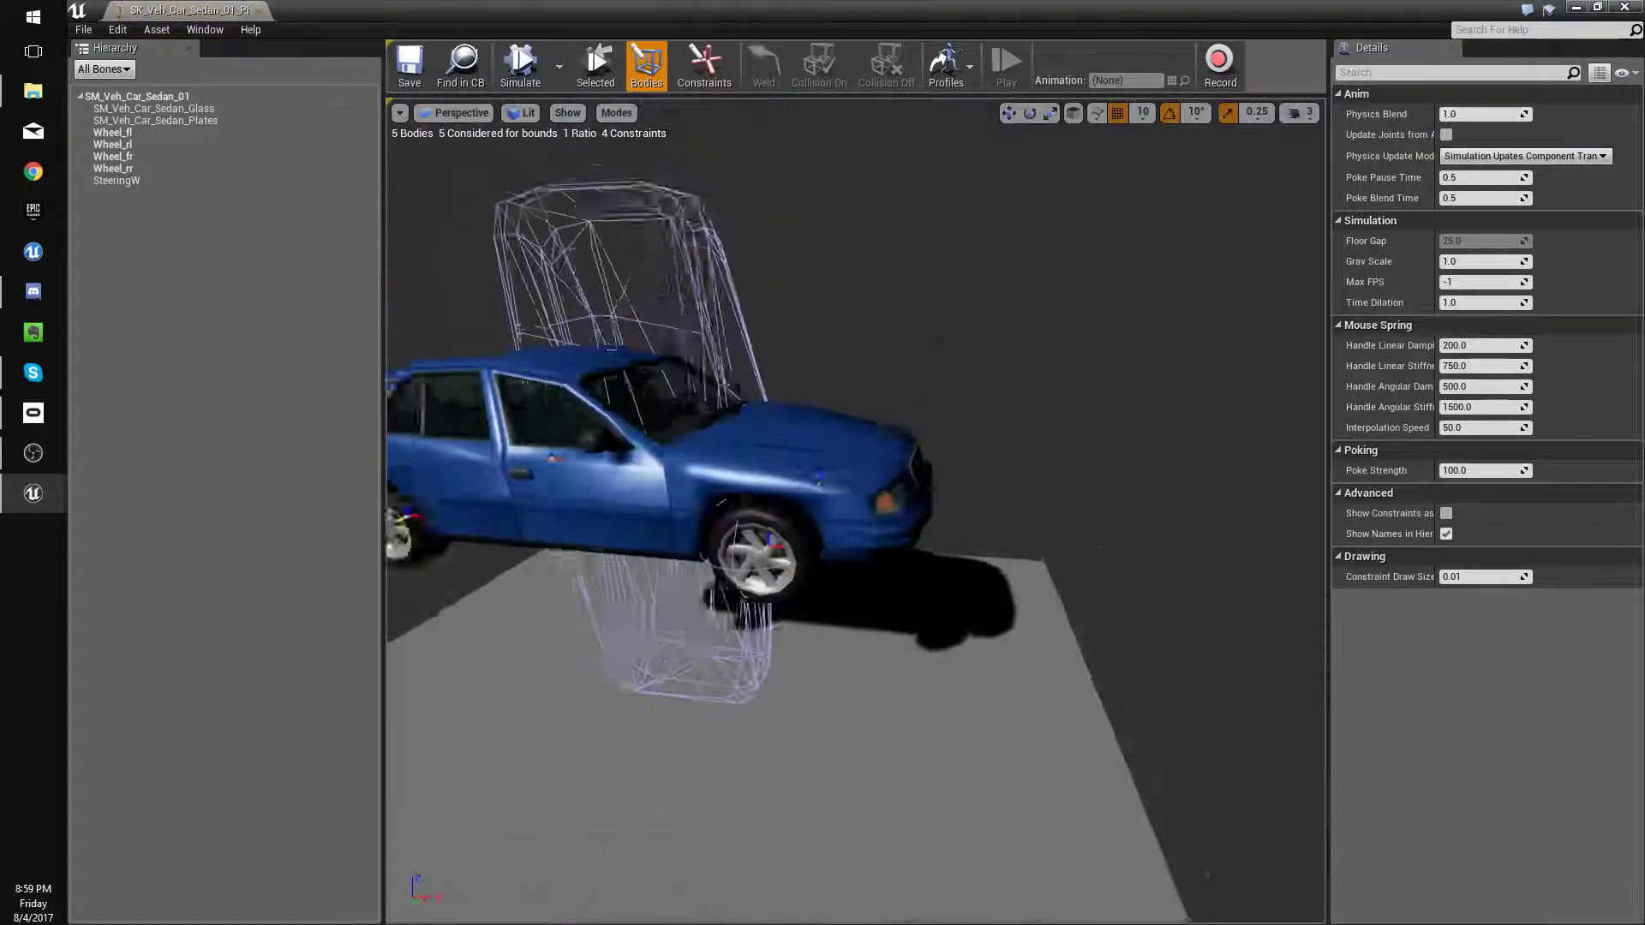
pyautogui.moveTo(771, 312); pyautogui.dragTo(723, 312, button='right')
pyautogui.click(185, 99)
pyautogui.moveTo(771, 480); pyautogui.dragTo(758, 479, button='right')
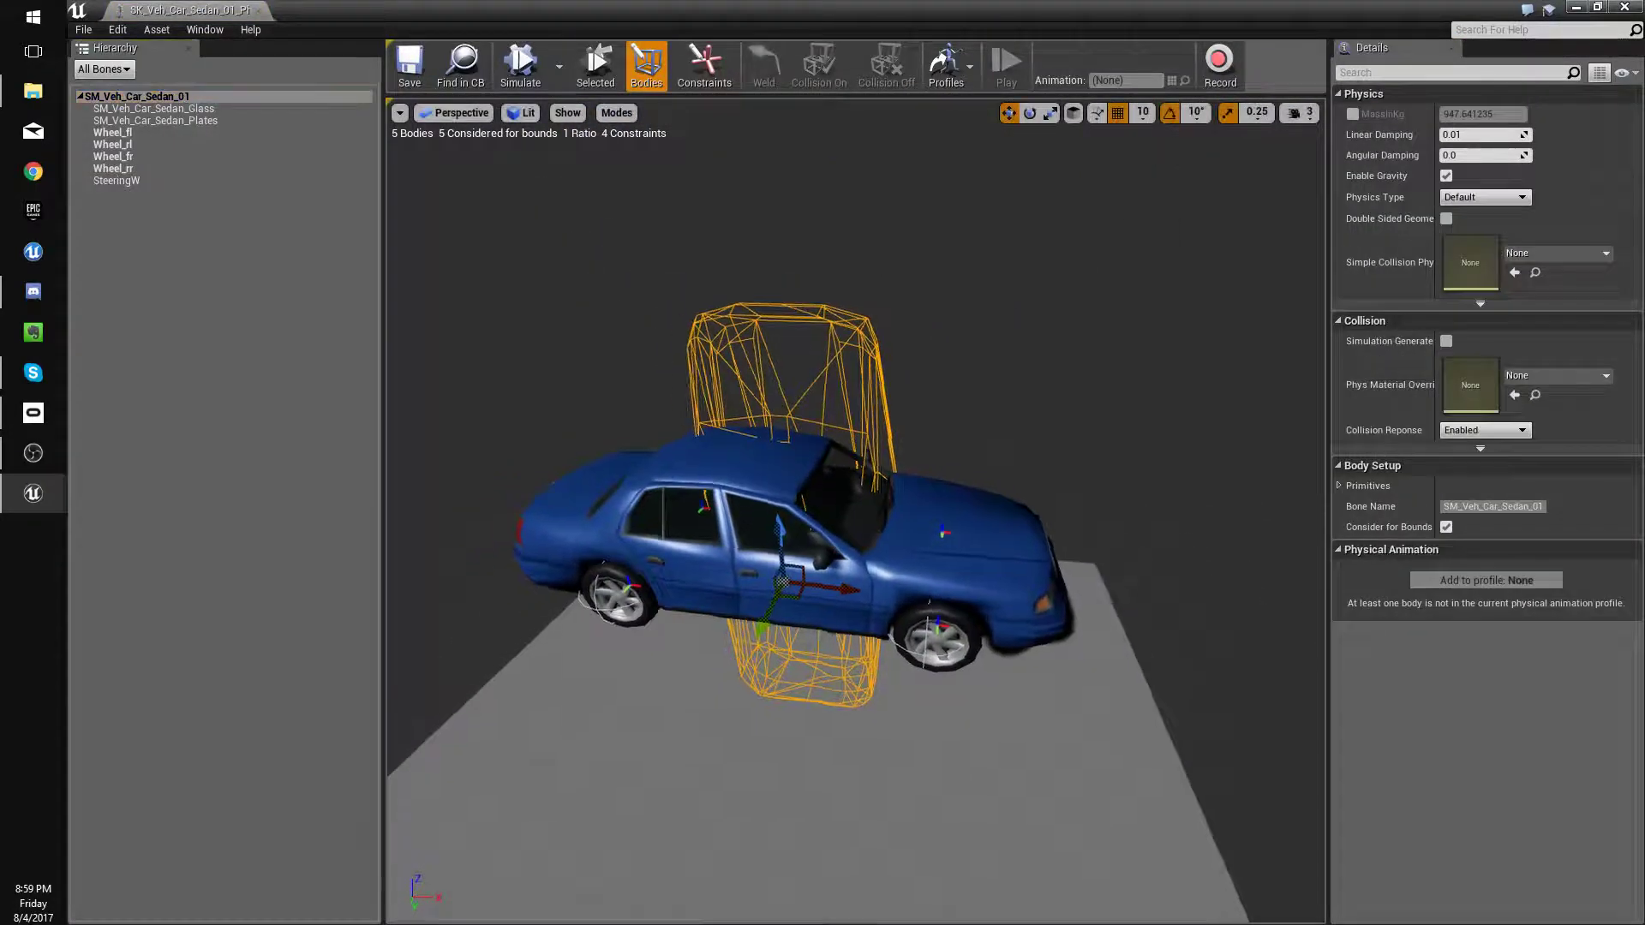
pyautogui.press('Delete')
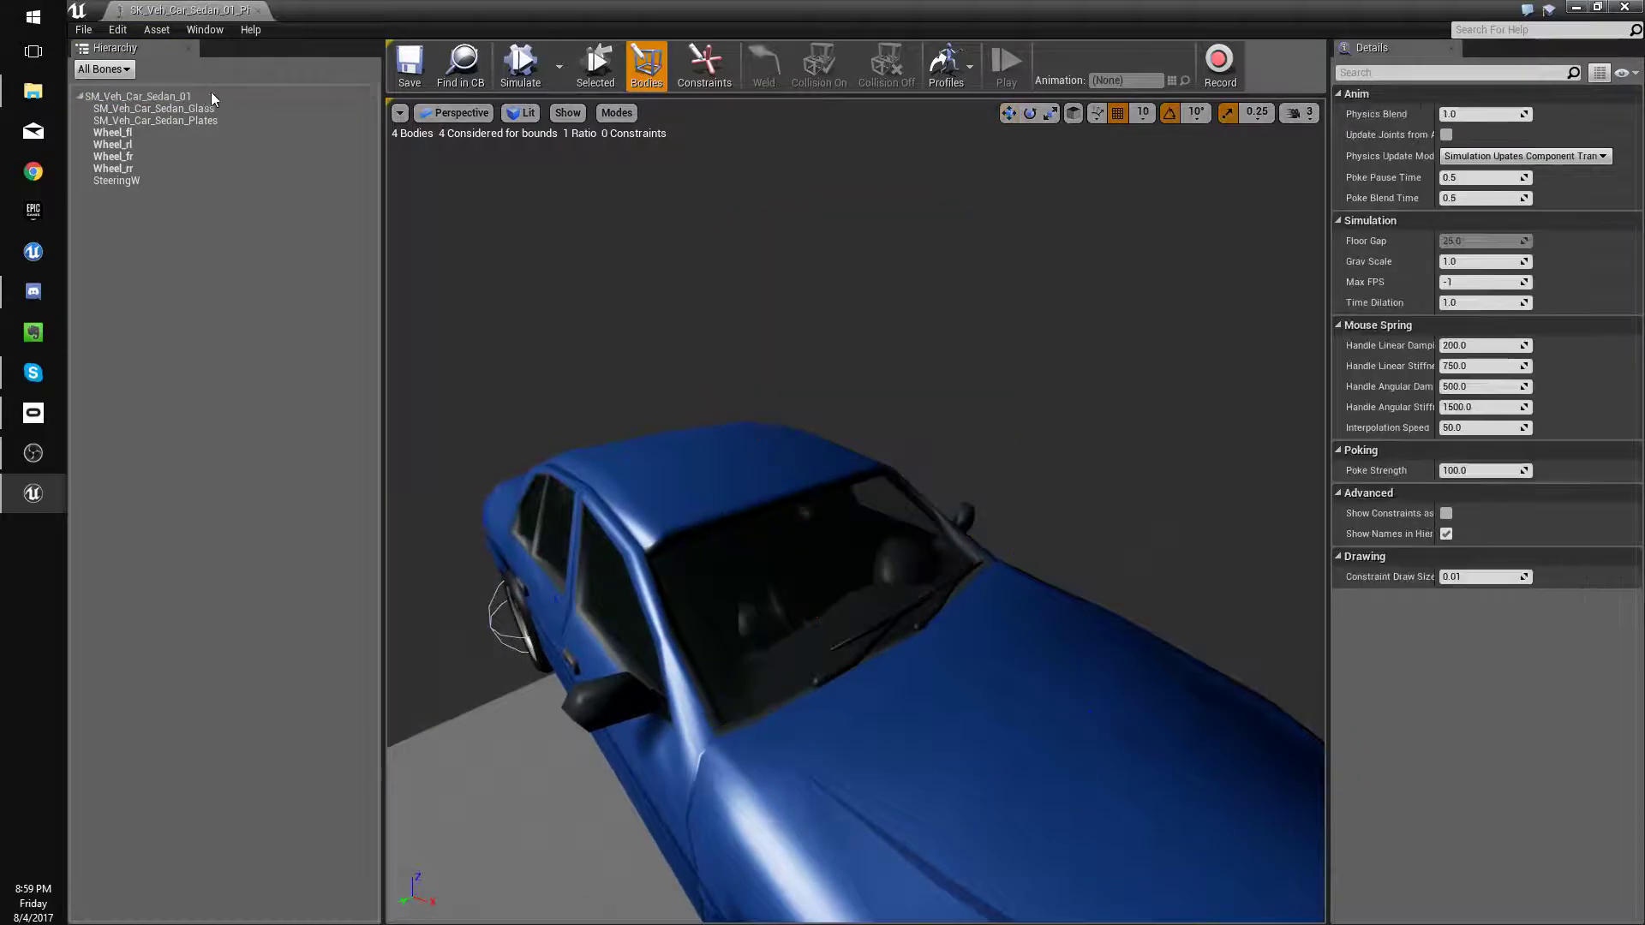
# Add a Single Convex Hull body to the root bone with Create Joints enabled and the default angular constraint mode Locked.
pyautogui.rightClick(210, 96)
pyautogui.click(254, 111)
pyautogui.click(924, 430)
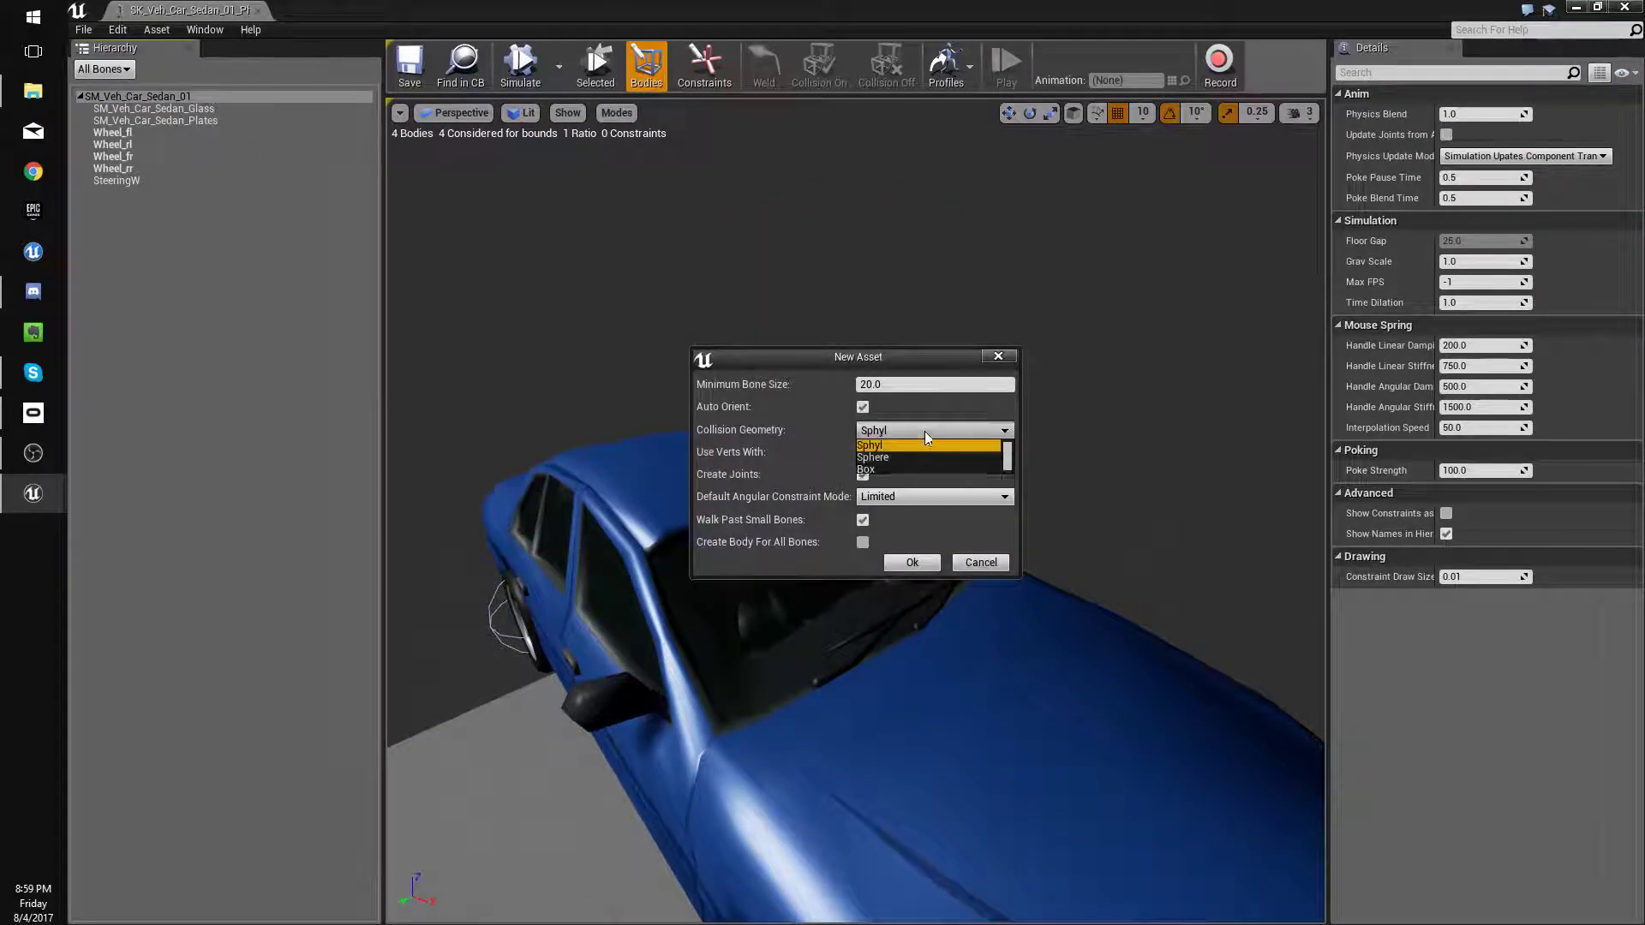
pyautogui.click(901, 474)
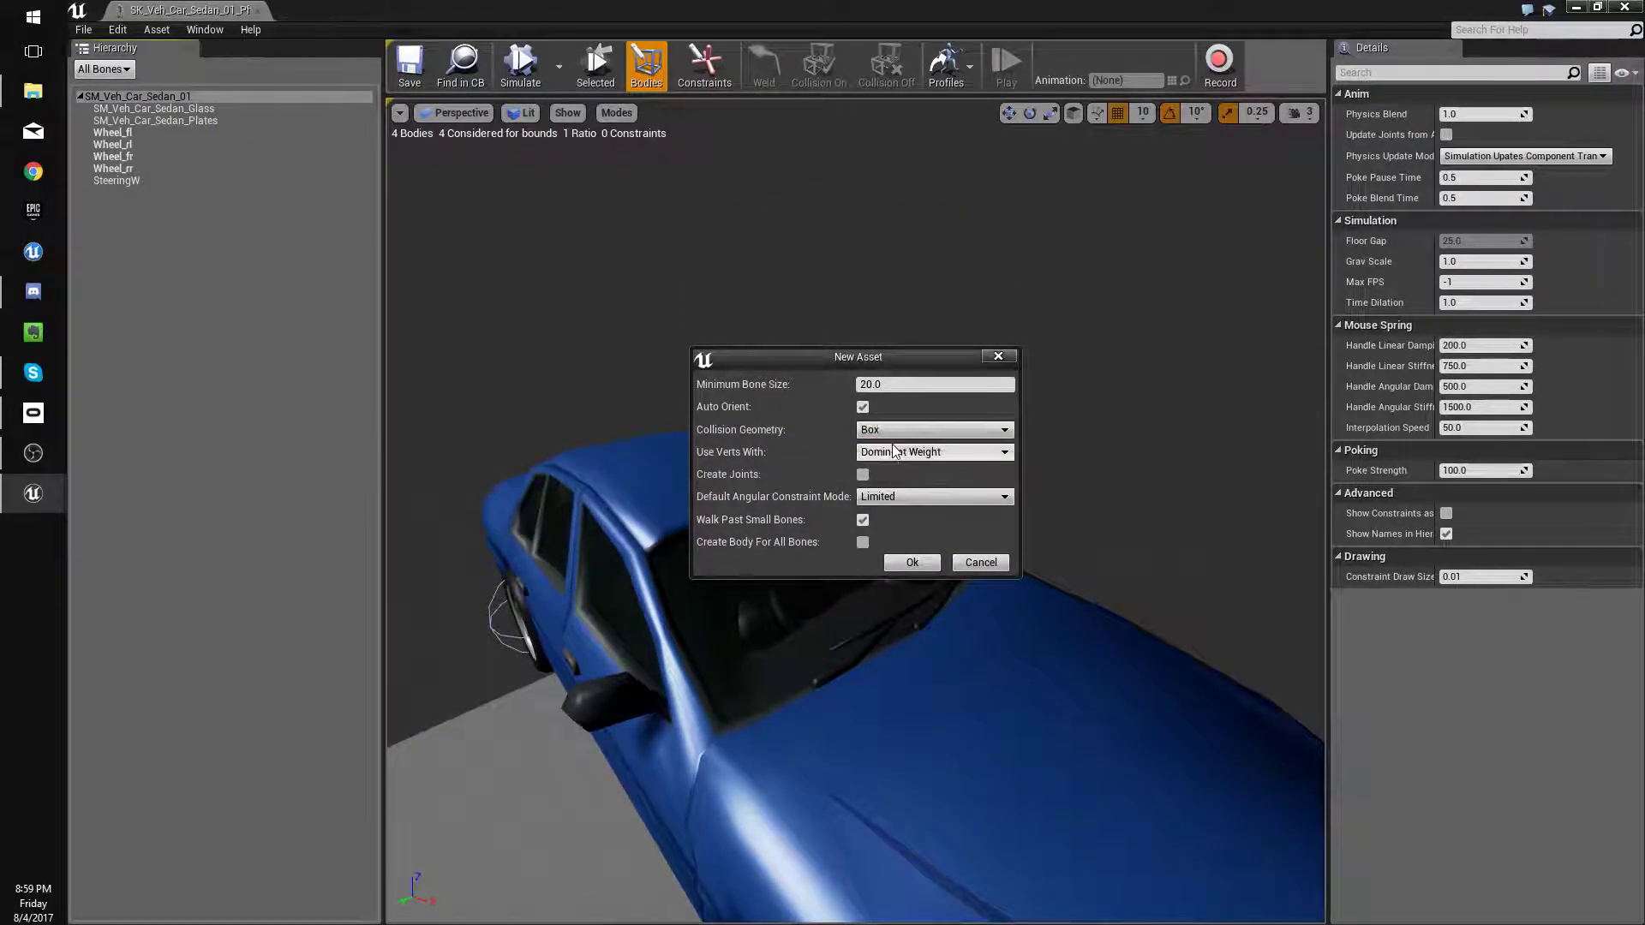
pyautogui.click(893, 433)
pyautogui.click(901, 481)
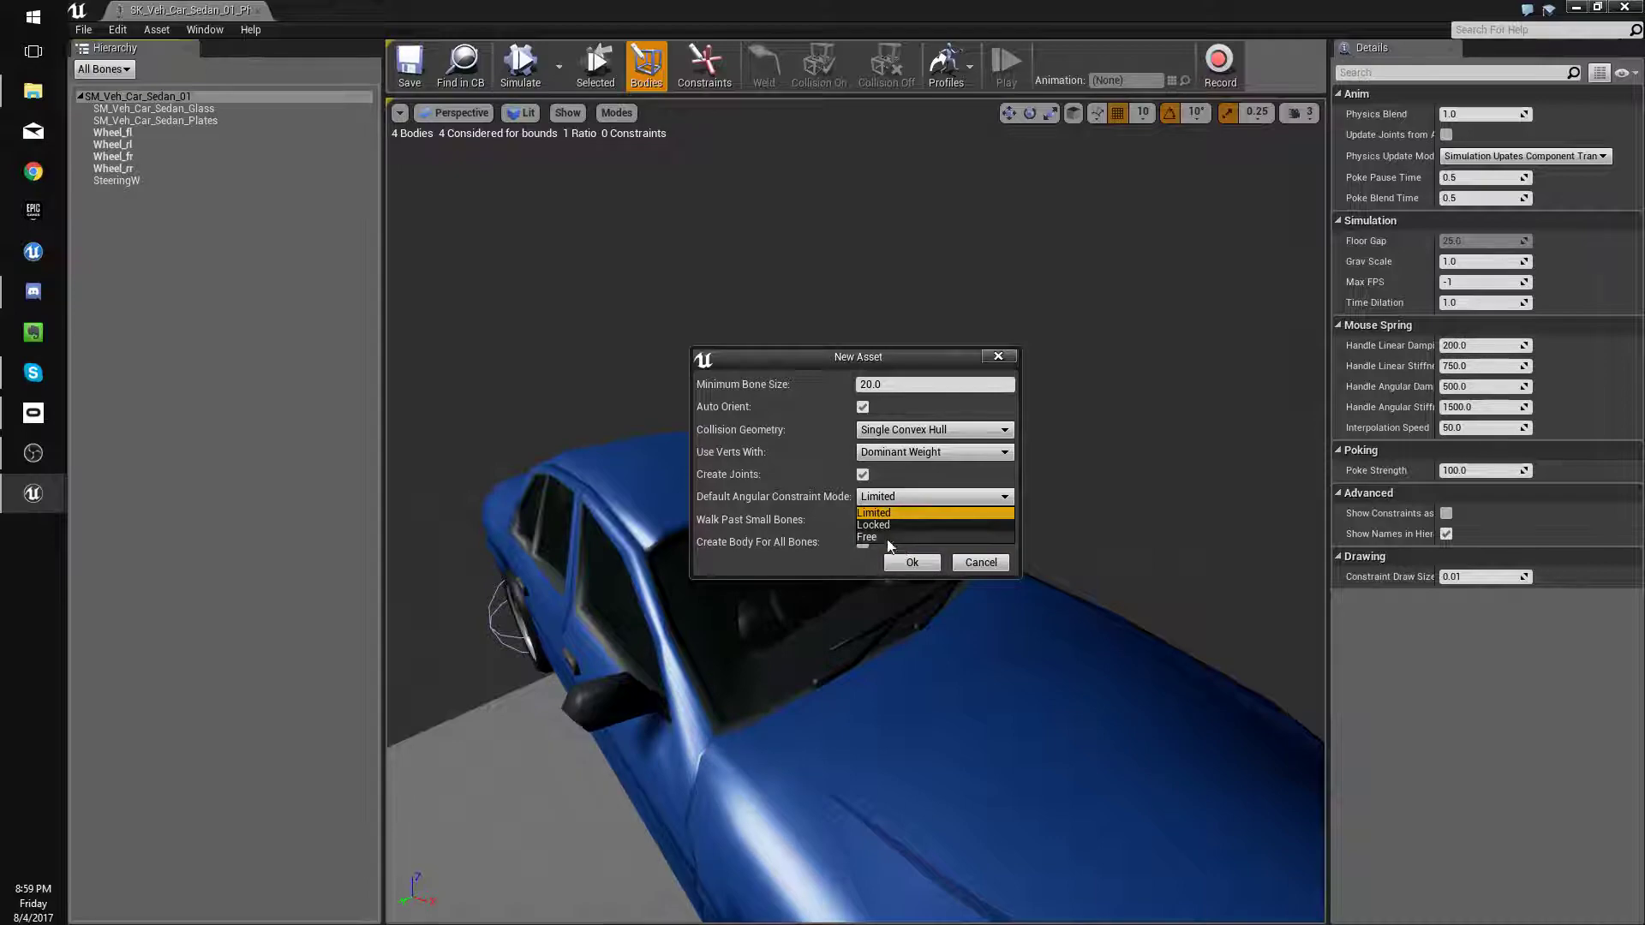
pyautogui.click(888, 525)
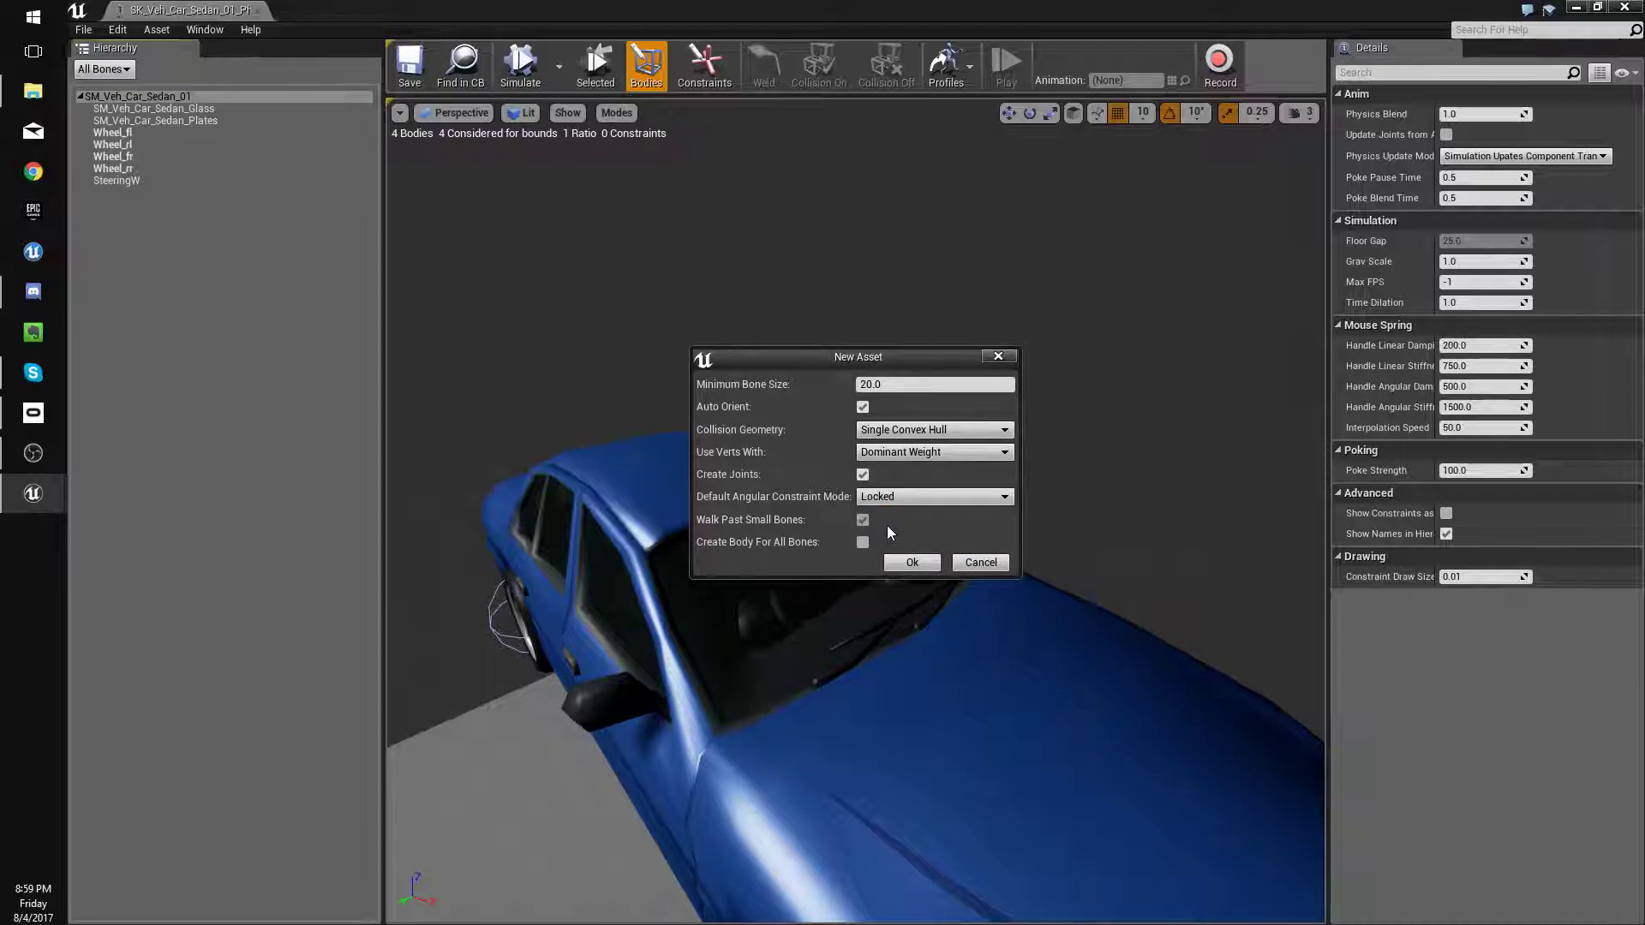
pyautogui.click(923, 561)
pyautogui.keyDown('alt'); pyautogui.moveTo(837, 551); pyautogui.dragTo(1011, 488); pyautogui.keyUp('alt')
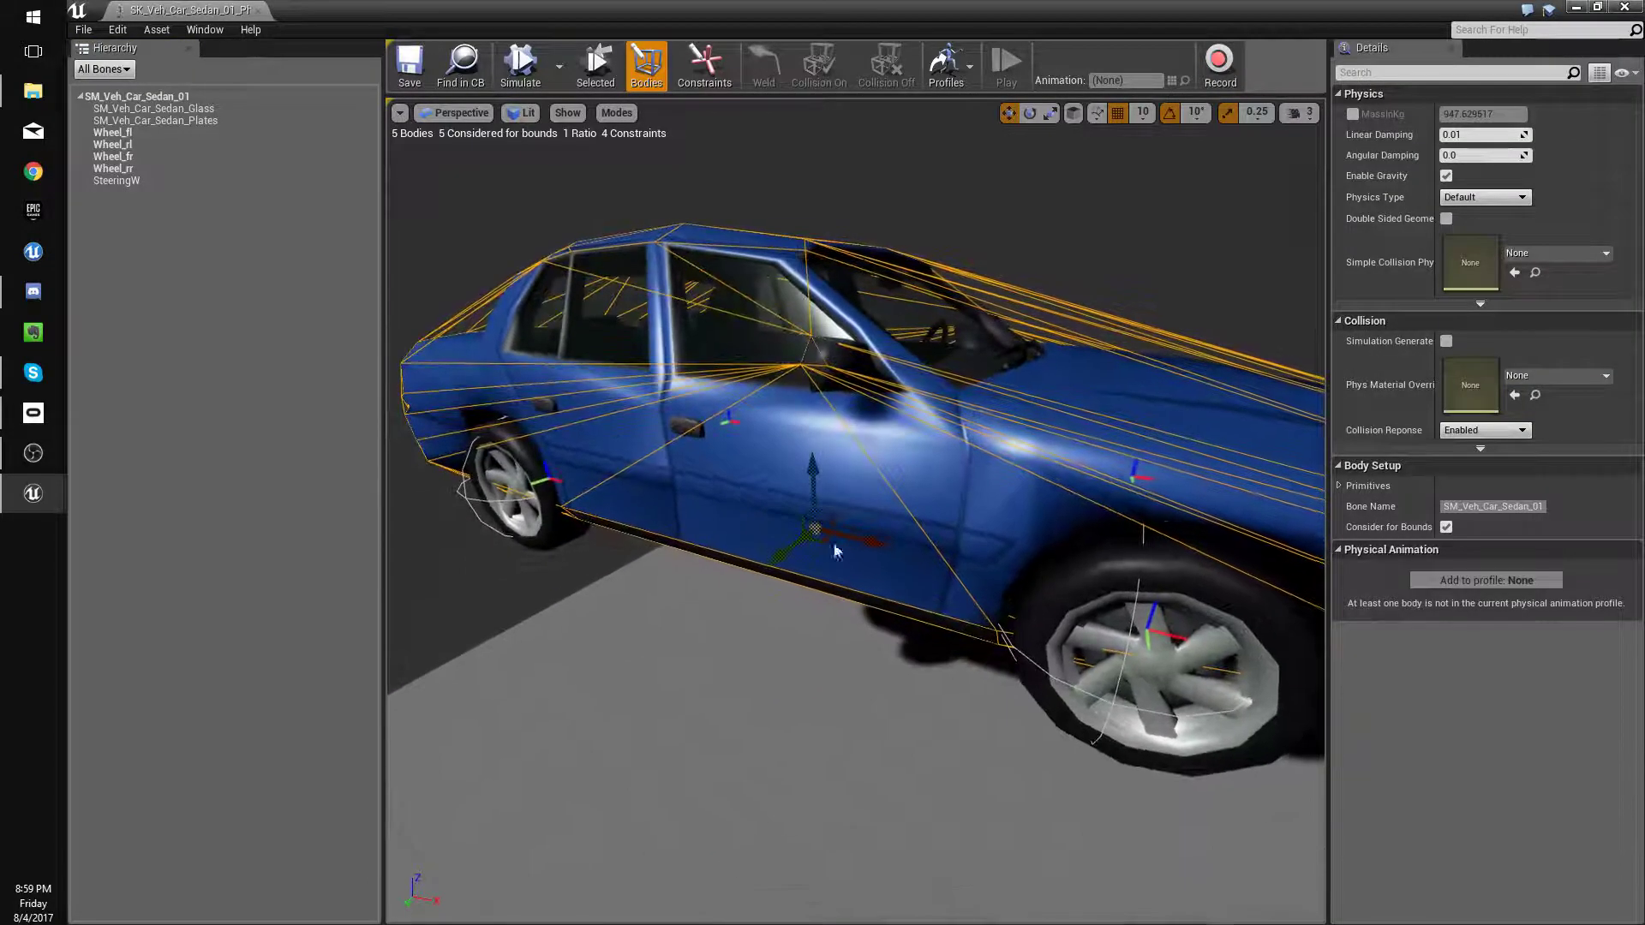
pyautogui.moveTo(836, 551); pyautogui.dragTo(797, 551, button='right')
# Save the sedan's physics asset and briefly run the physics simulation to test the new collision body.
pyautogui.click(404, 87)
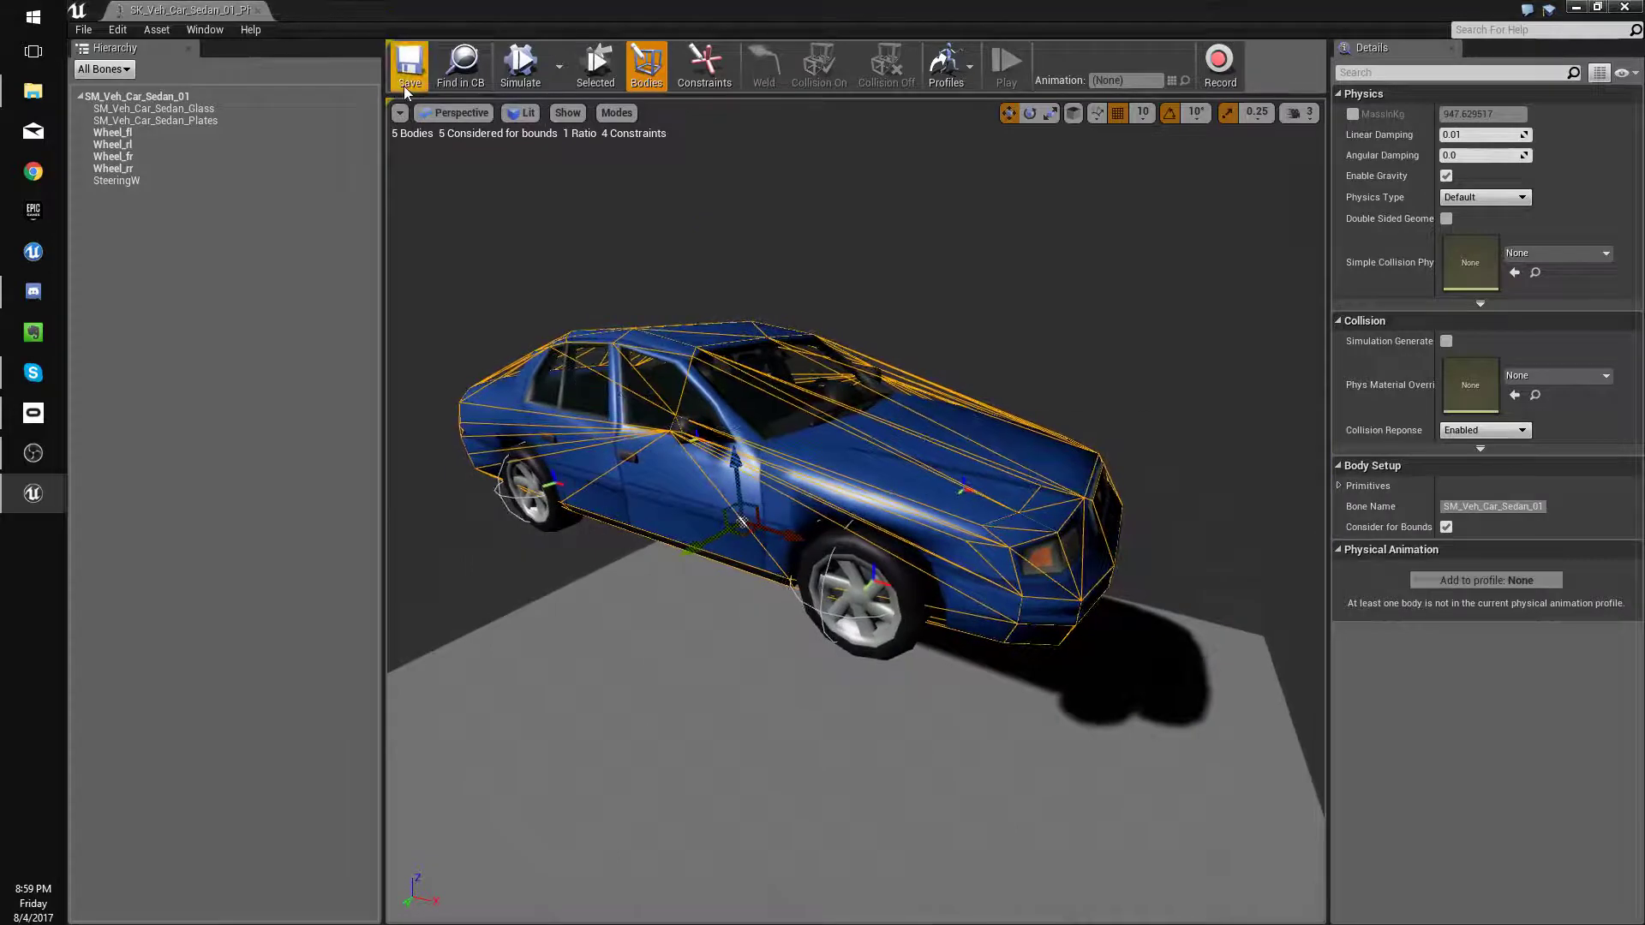
pyautogui.click(531, 84)
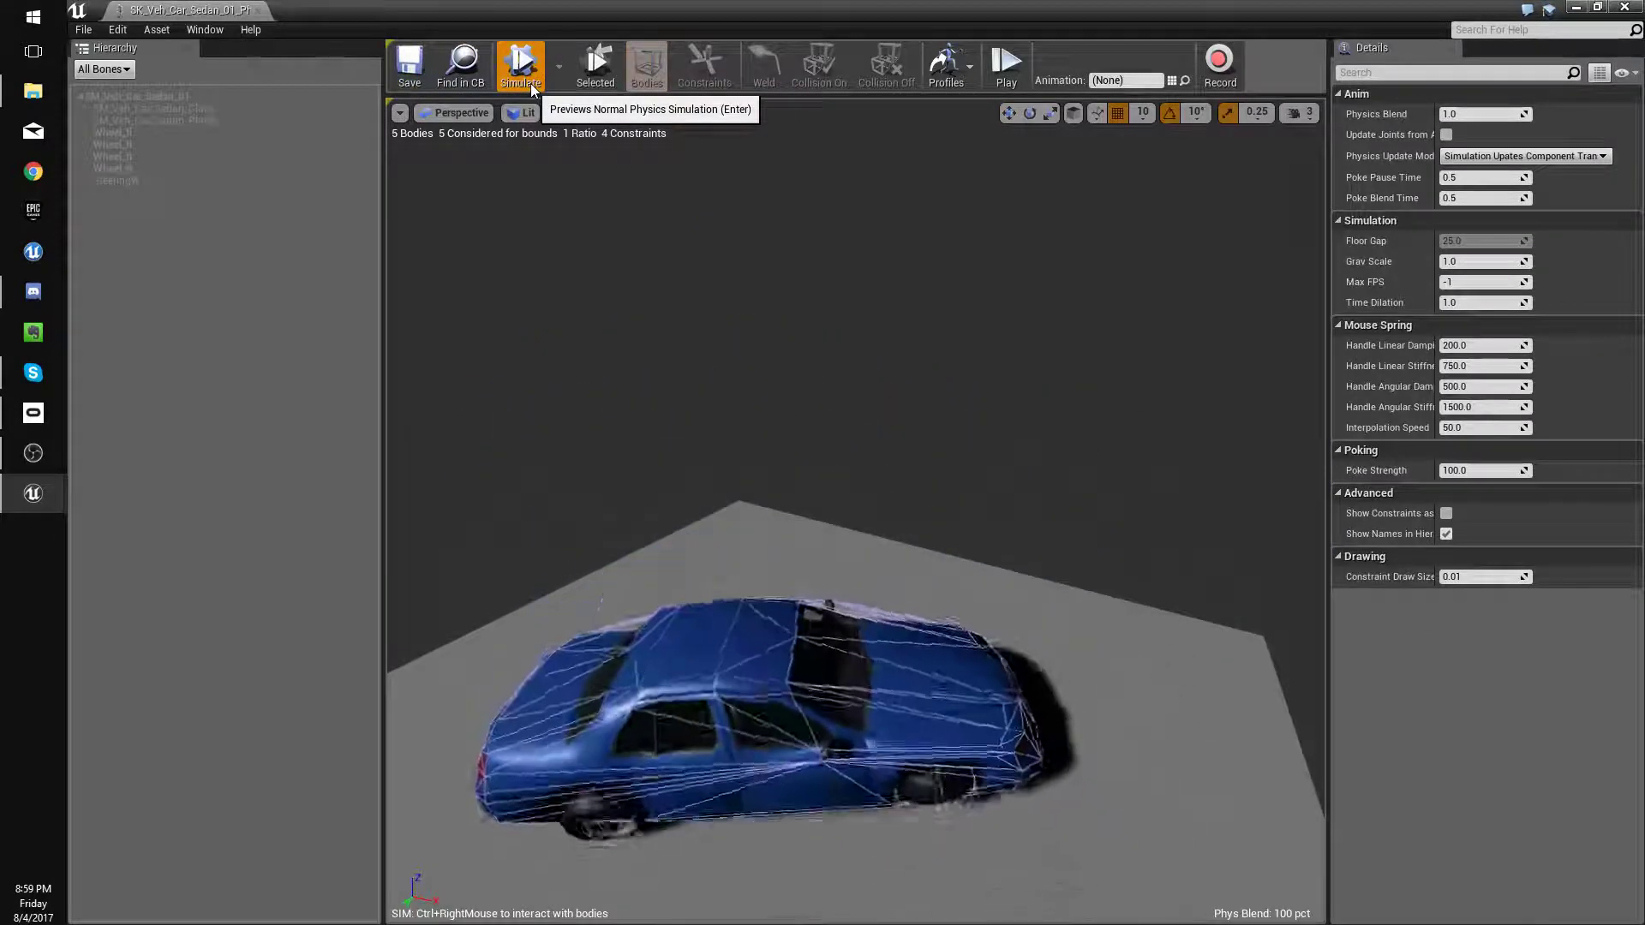
pyautogui.click(530, 84)
# Set Swing 1 Motion and Twist Motion to Locked on the constraints of the four wheel bones, and save and close the physics asset.
pyautogui.click(177, 143)
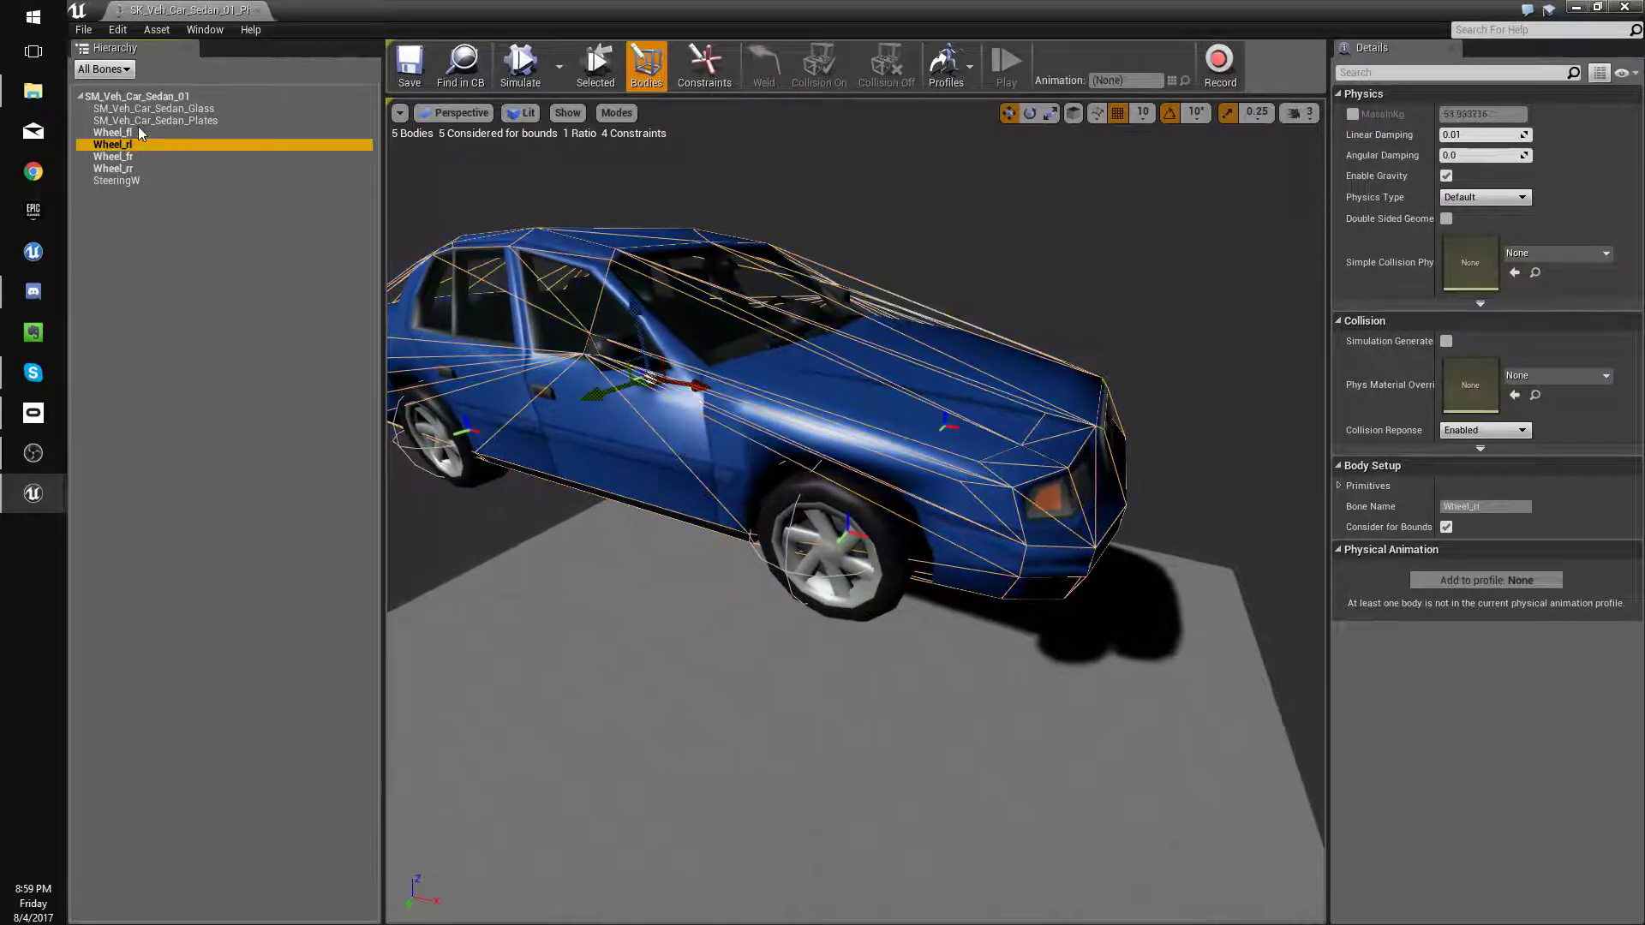
pyautogui.click(138, 124)
pyautogui.click(126, 145)
pyautogui.click(125, 132)
pyautogui.keyDown('shift'); pyautogui.click(137, 168); pyautogui.keyUp('shift')
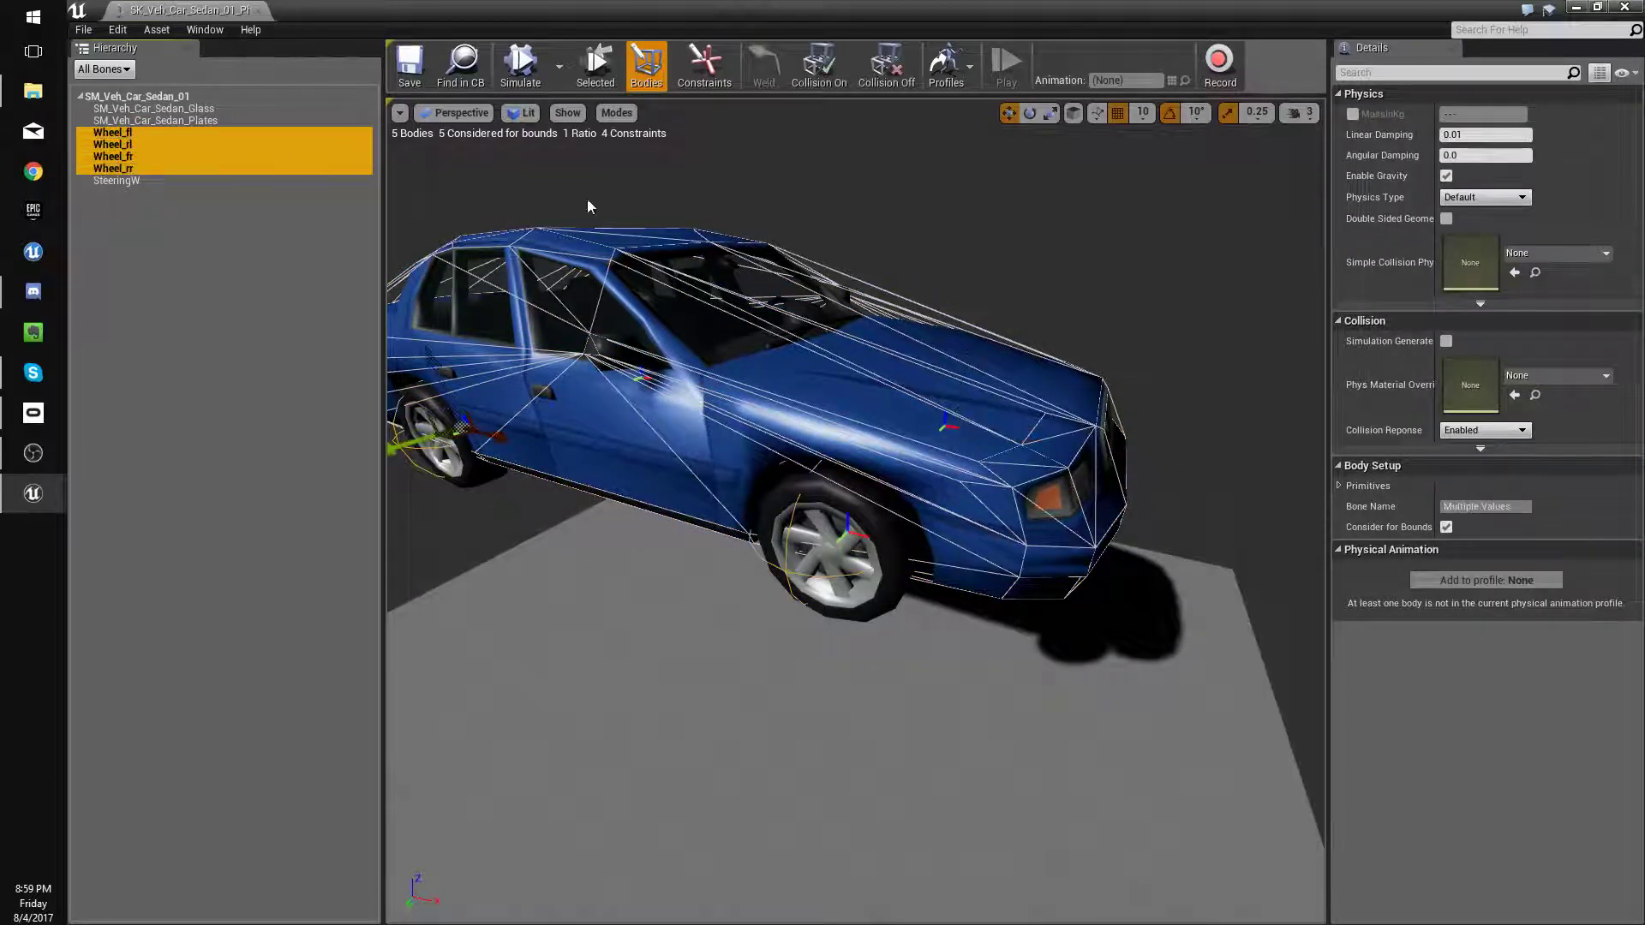
pyautogui.click(705, 64)
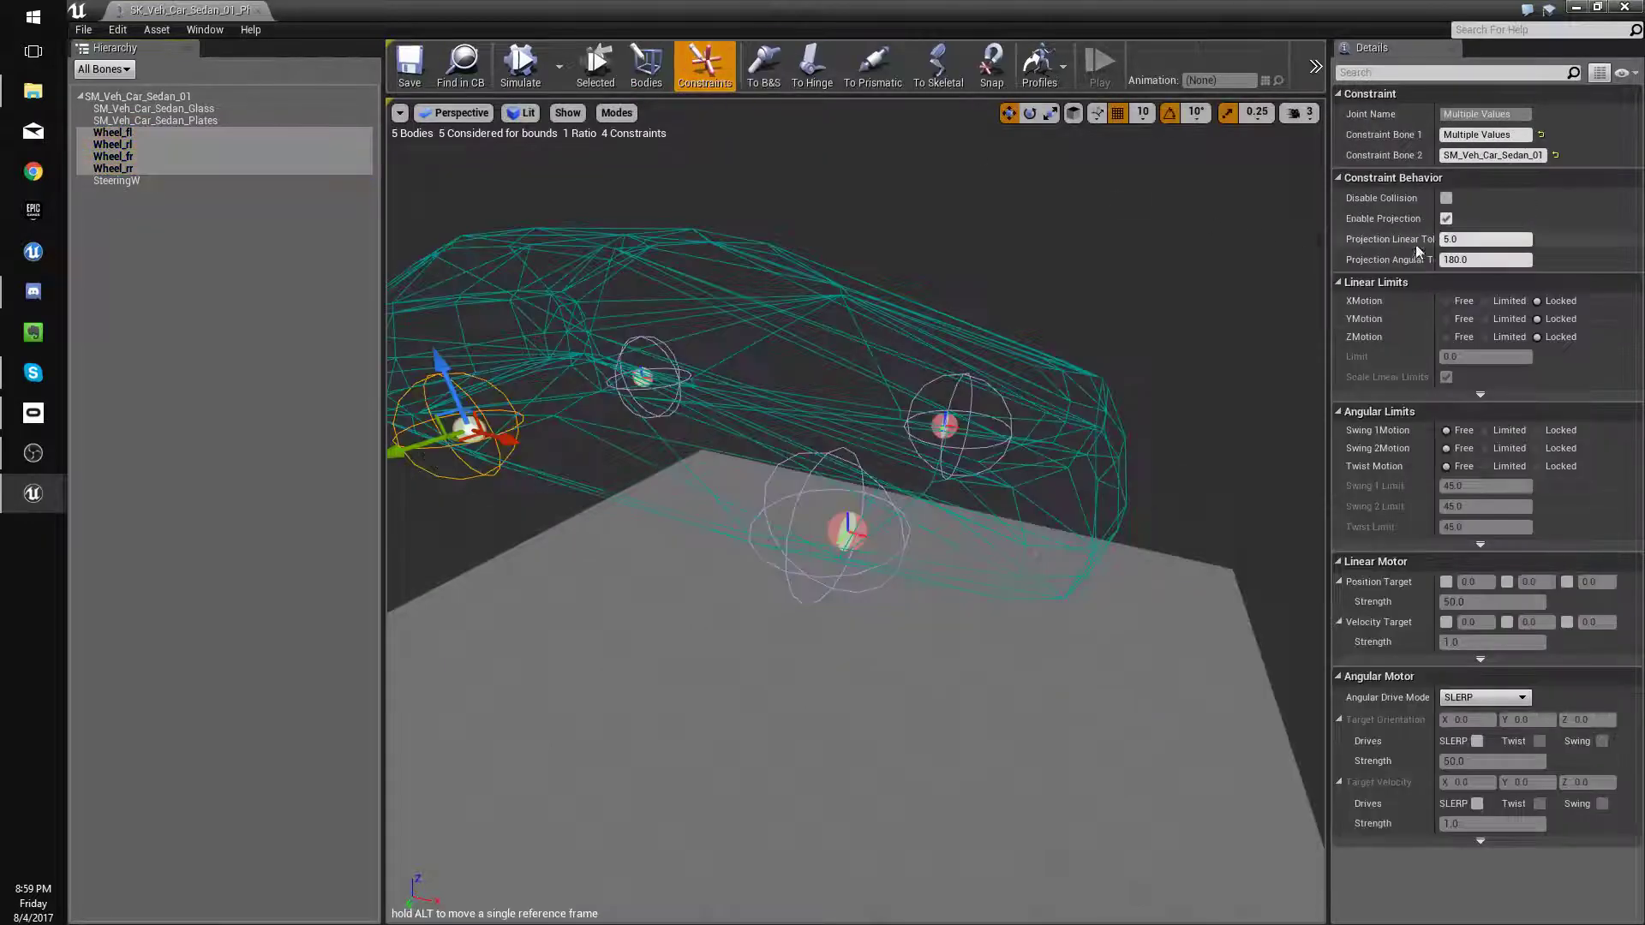
pyautogui.click(1536, 431)
pyautogui.click(1540, 468)
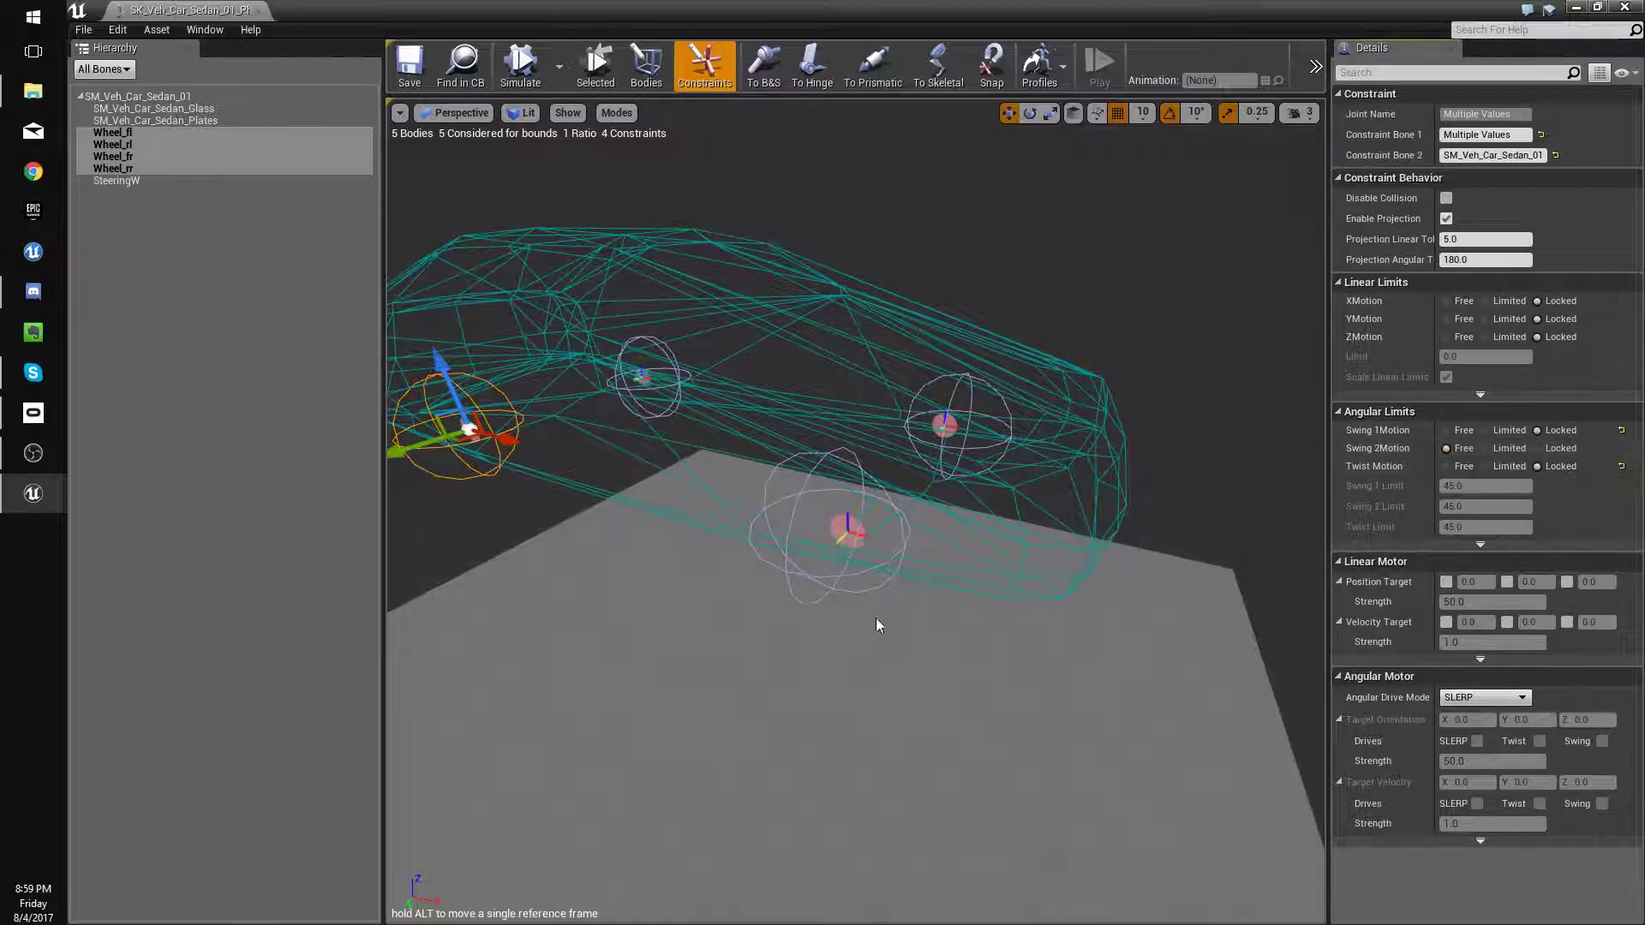
pyautogui.moveTo(727, 500)
pyautogui.mouseDown(button='right')
pyautogui.moveTo(712, 523)
pyautogui.moveTo(728, 499)
pyautogui.mouseUp(button='right')
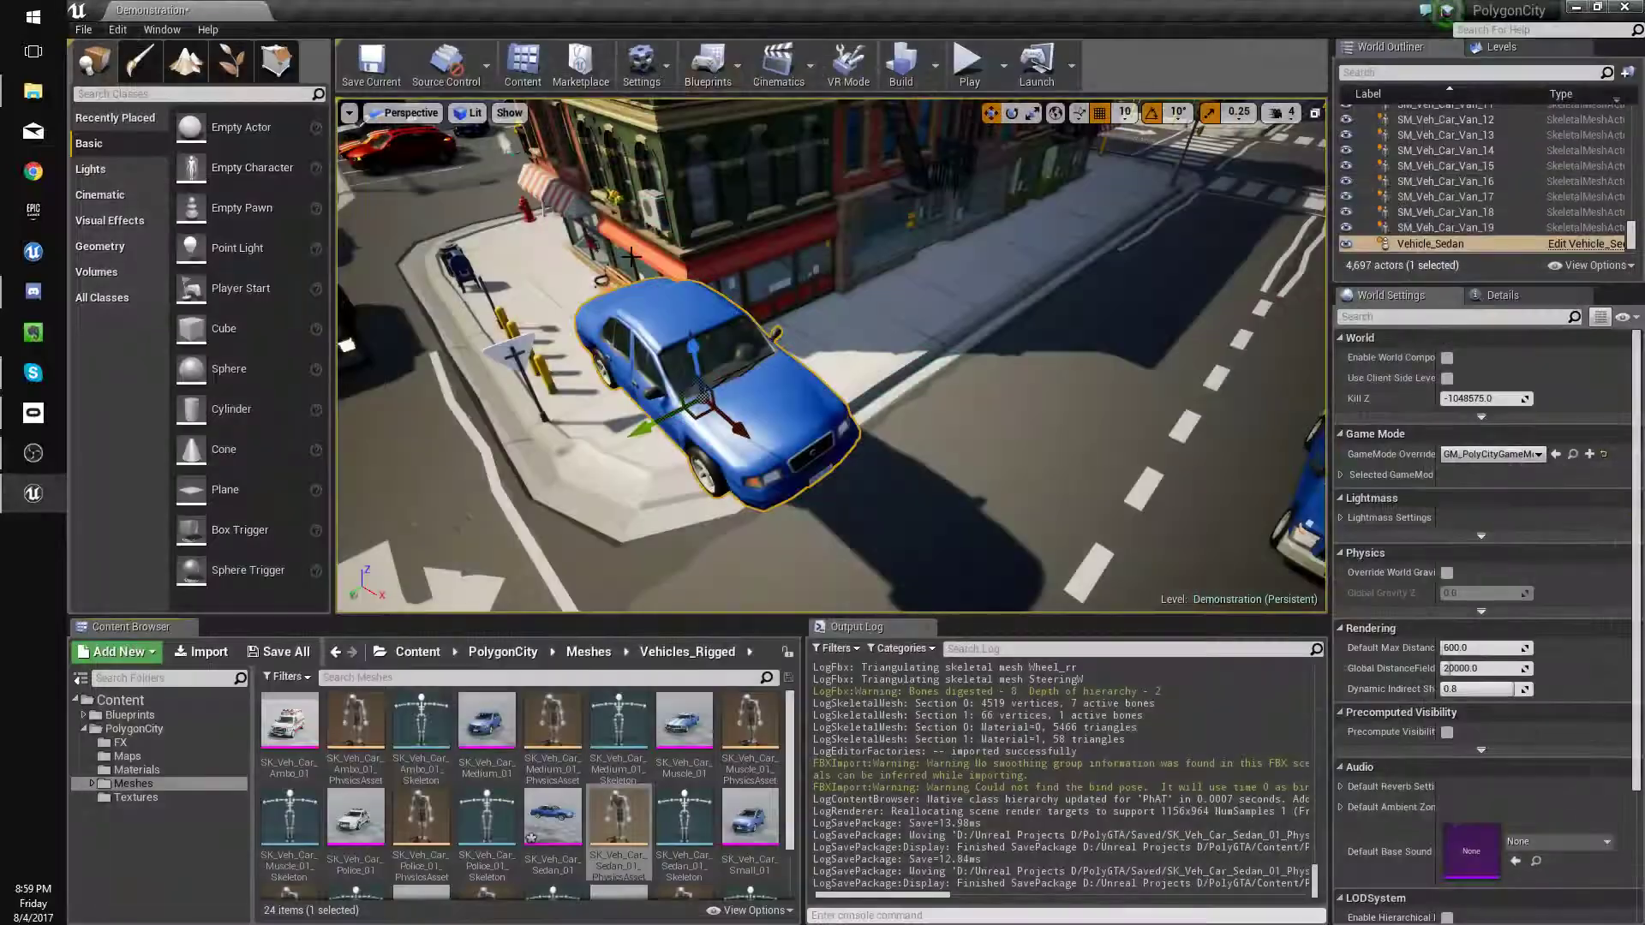
pyautogui.moveTo(620, 358); pyautogui.dragTo(652, 317, button='right')
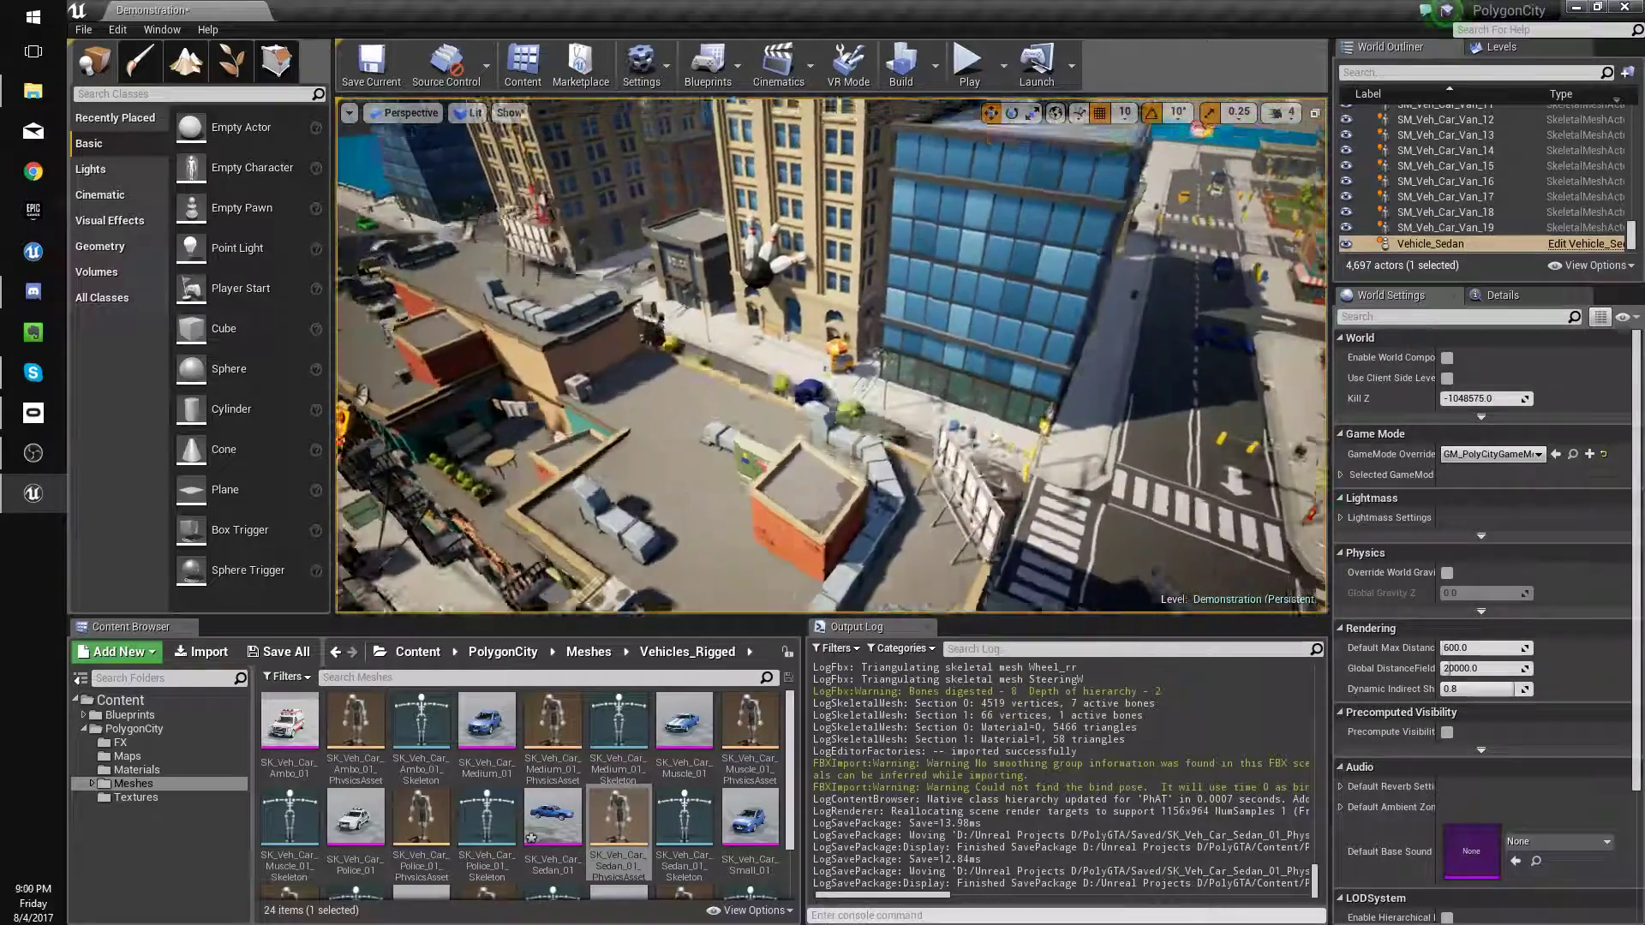
pyautogui.moveTo(651, 317); pyautogui.dragTo(689, 317, button='right')
pyautogui.click(754, 386)
pyautogui.scroll(-15, 831, 356)
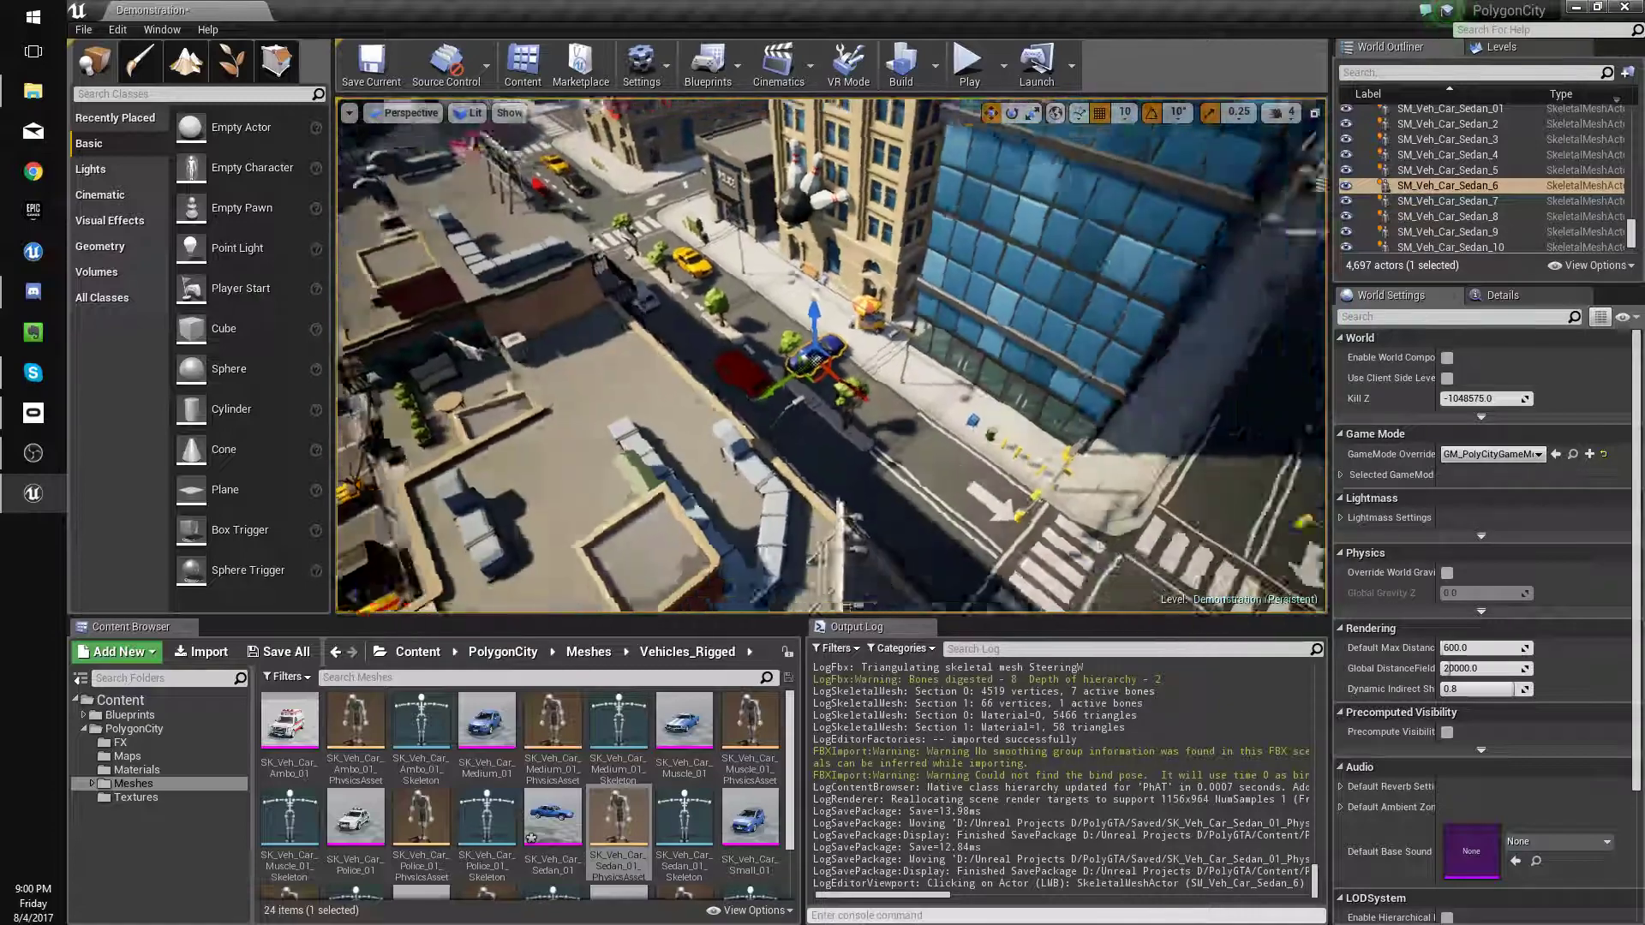
pyautogui.moveTo(823, 355); pyautogui.dragTo(815, 403, button='right')
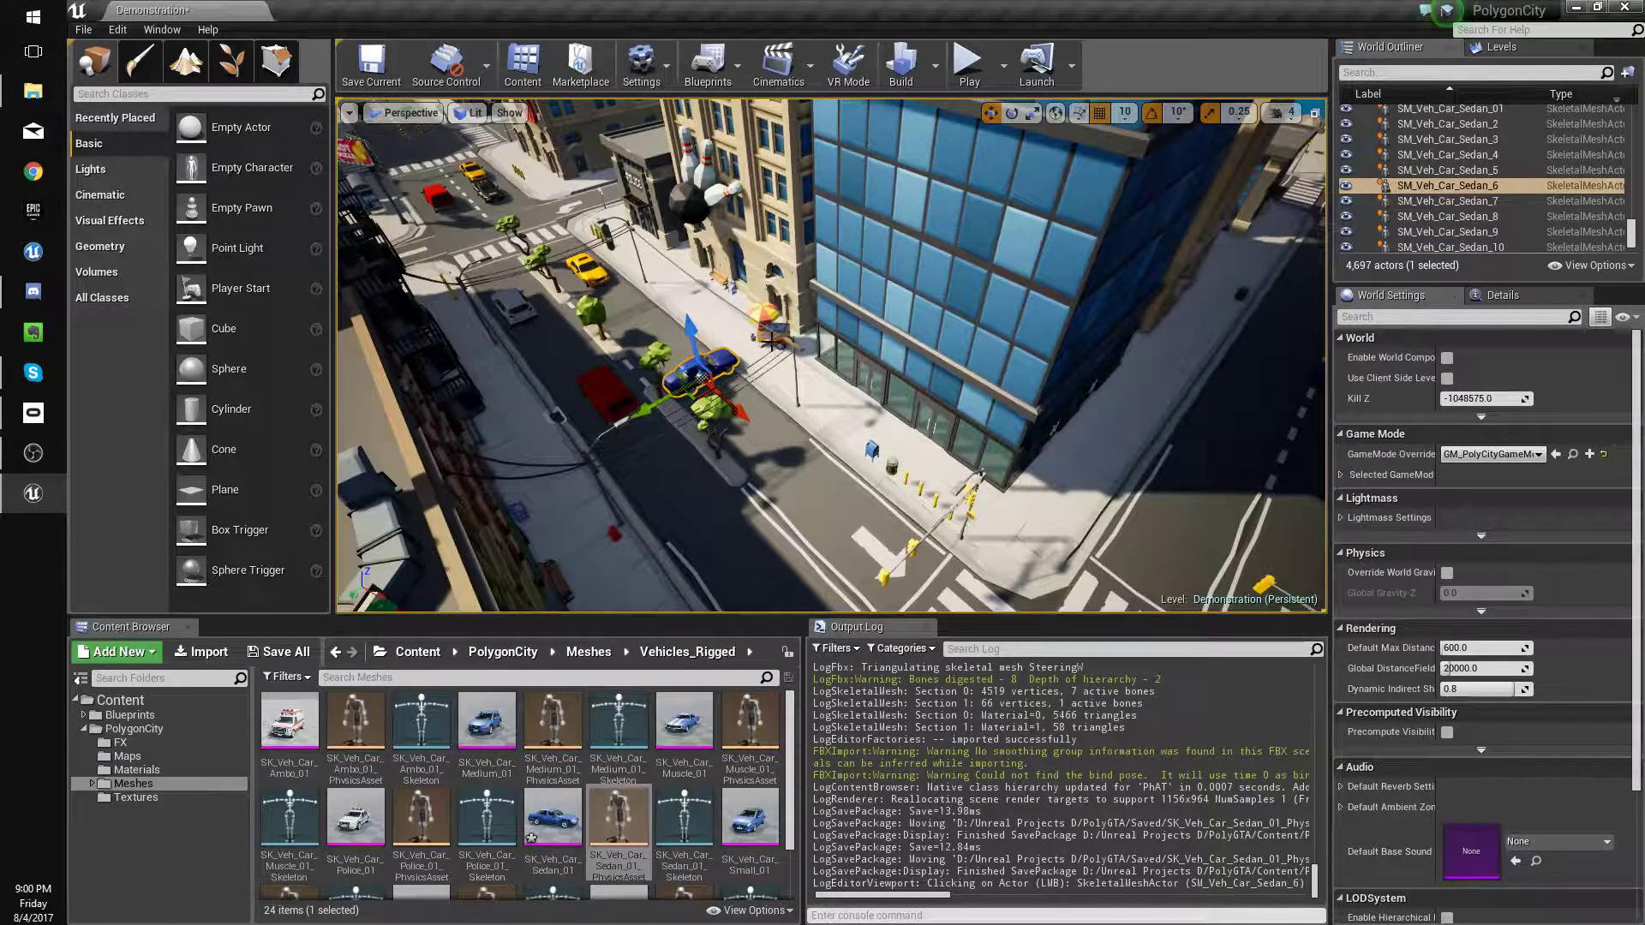
pyautogui.moveTo(772, 342); pyautogui.dragTo(857, 368, button='right')
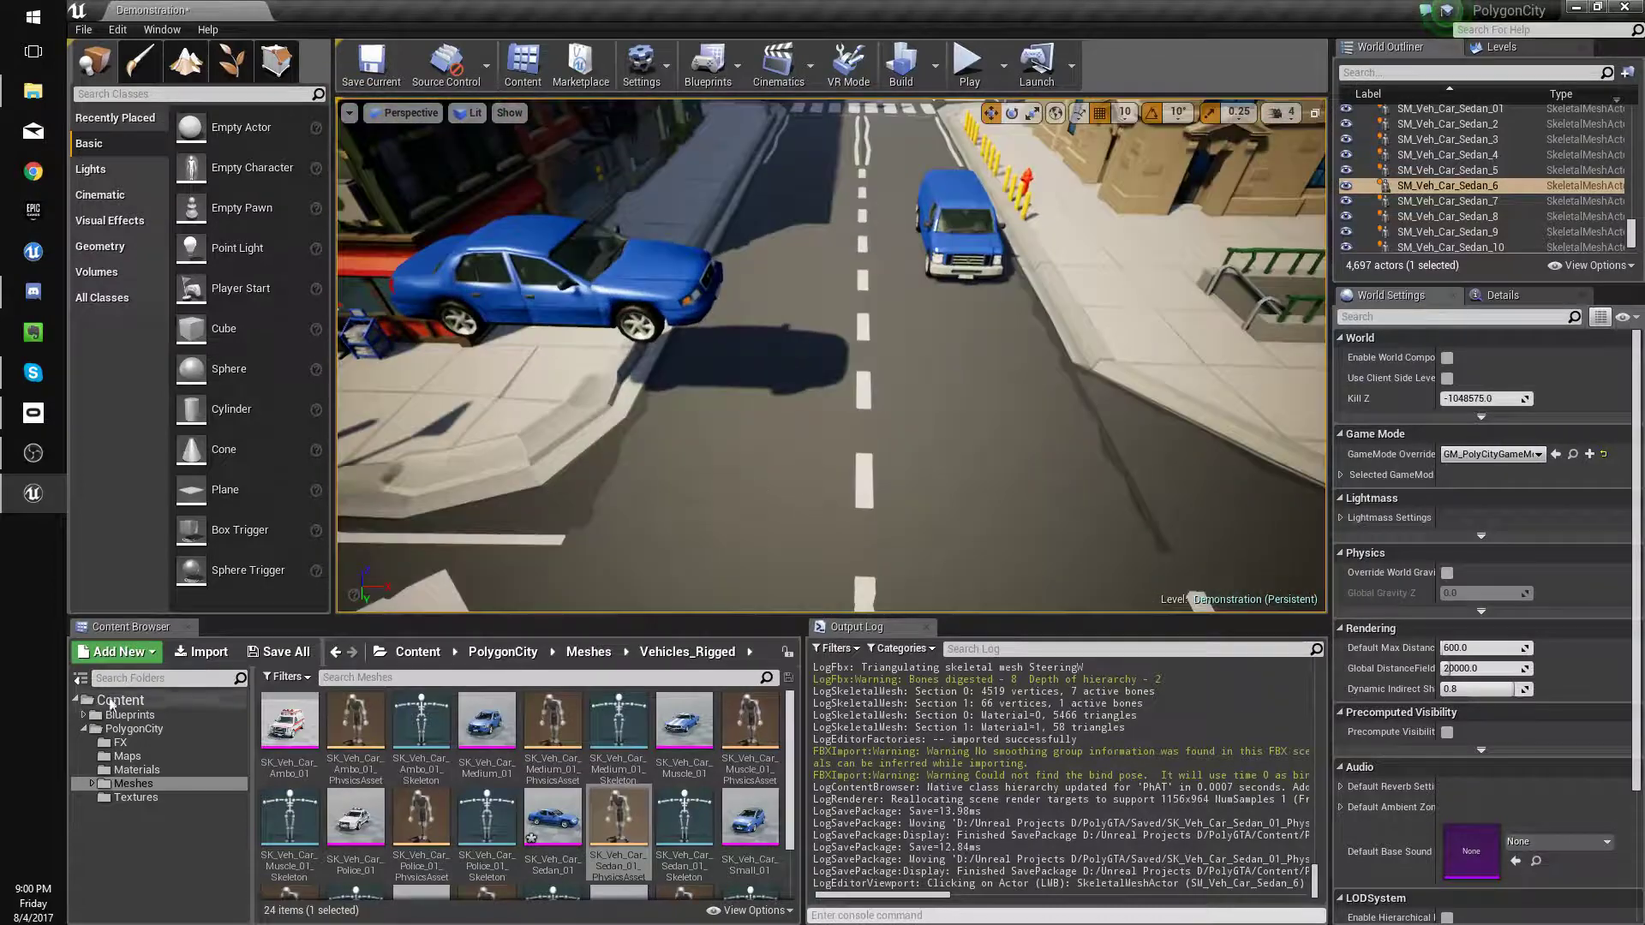
# Open the Vehicle_Sedan Blueprint from the Vehicles folder and PC_HumanController from the Controllers folder, docked beside the level.
pyautogui.click(137, 714)
pyautogui.click(426, 723)
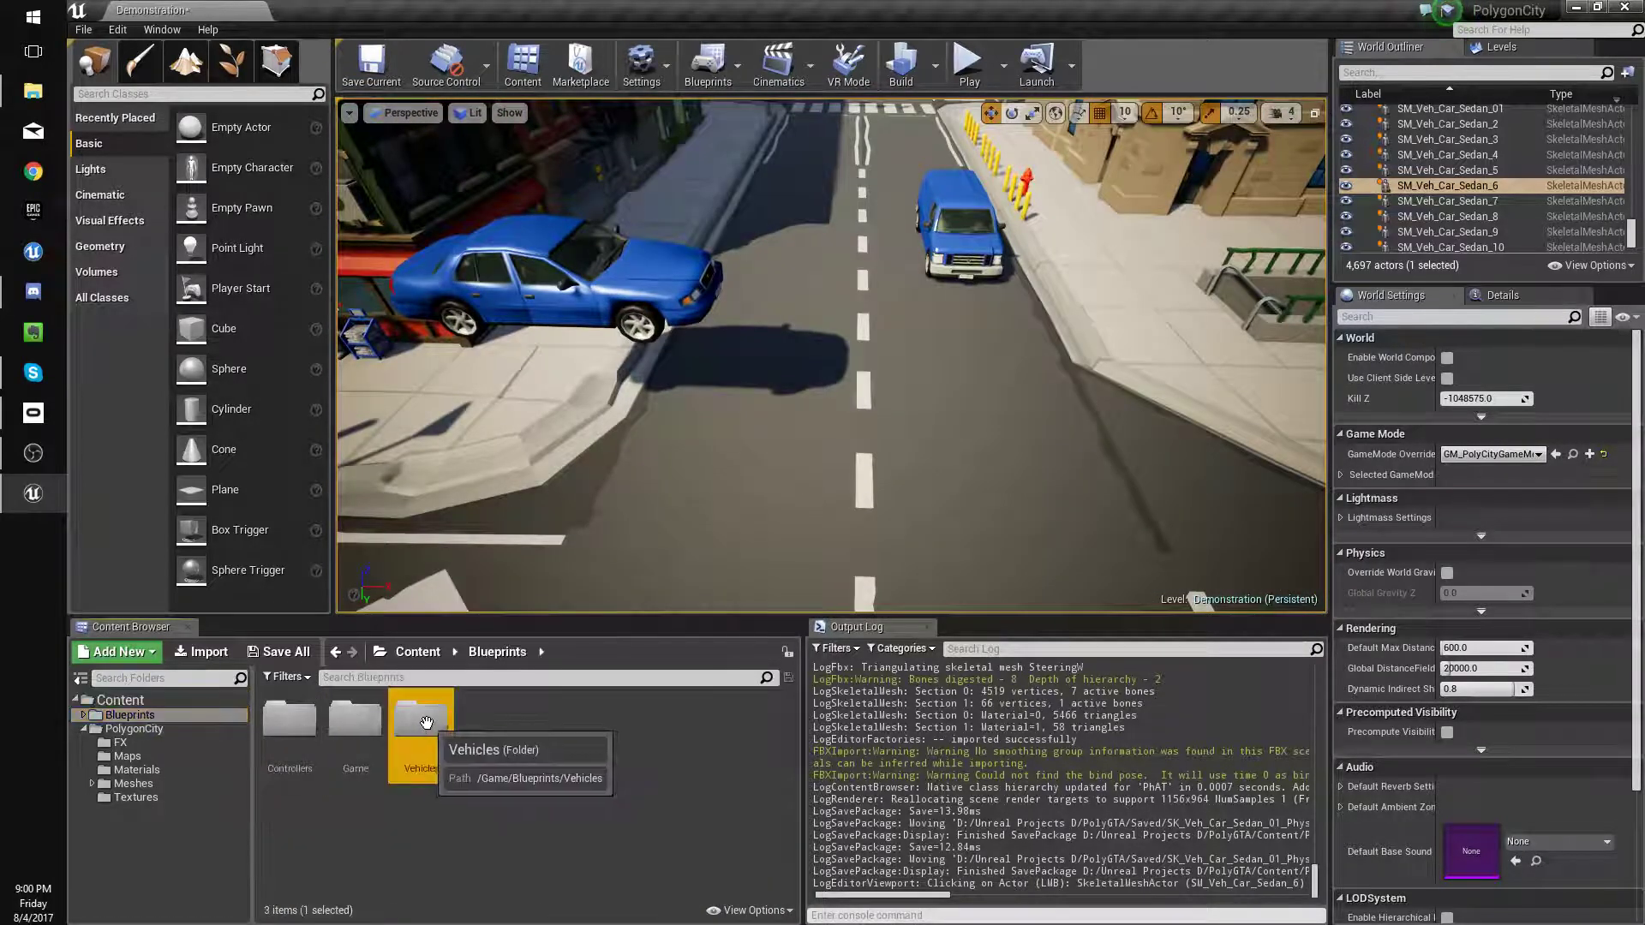
pyautogui.doubleClick(434, 729)
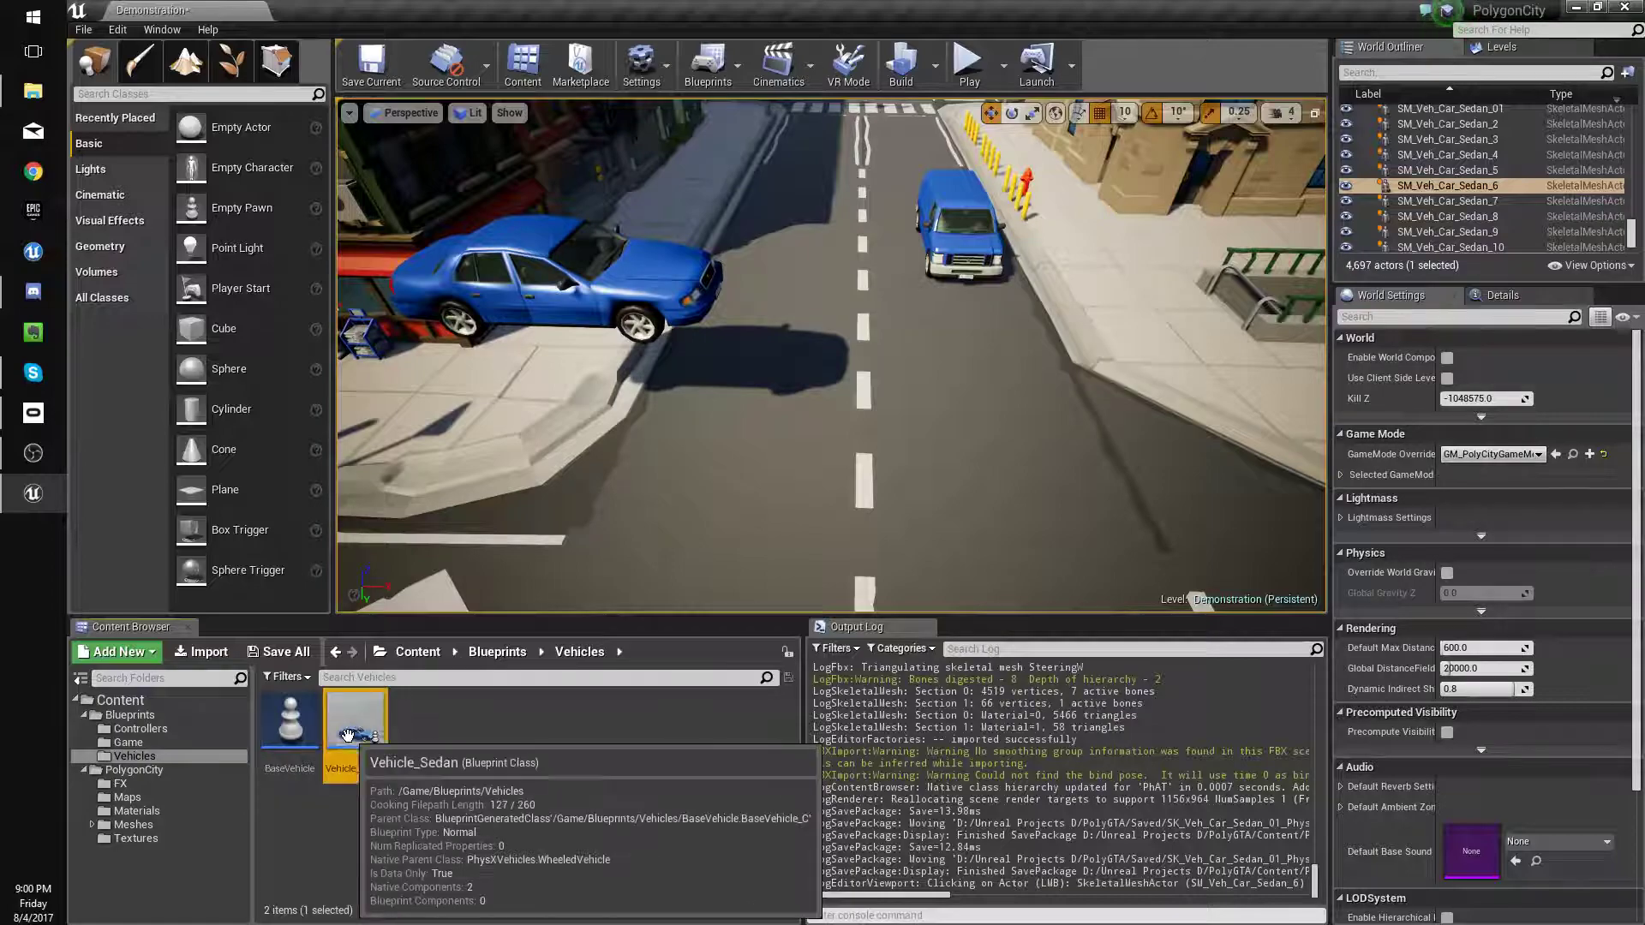
pyautogui.doubleClick(295, 724)
pyautogui.click(751, 134)
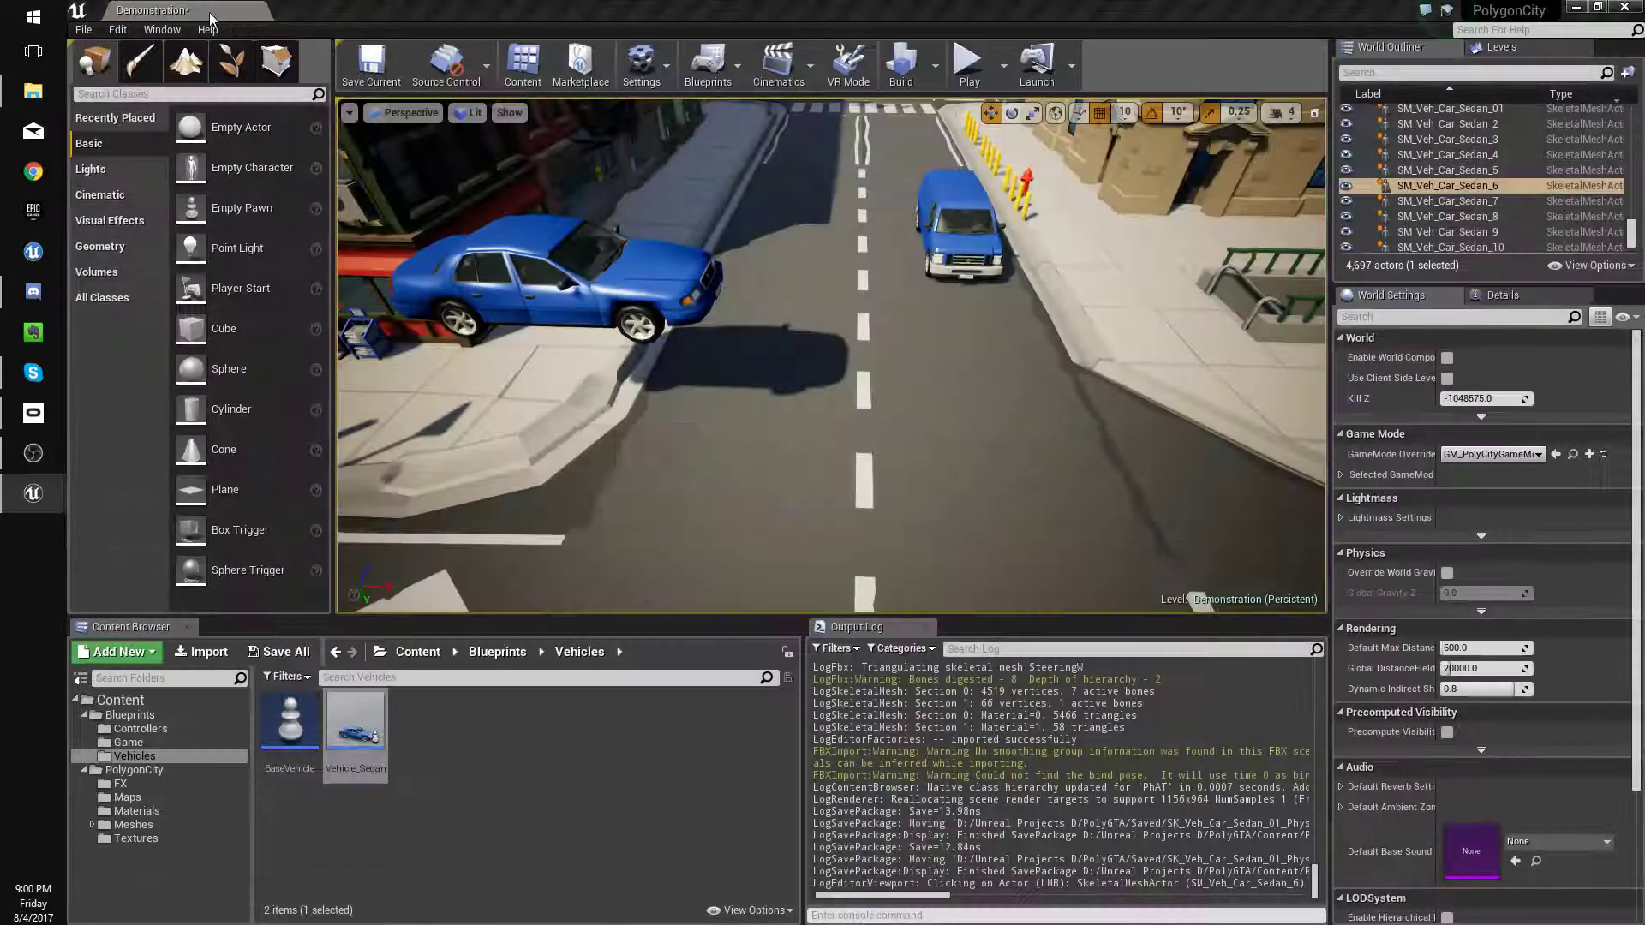
pyautogui.moveTo(204, 9); pyautogui.dragTo(377, 9)
pyautogui.click(195, 8)
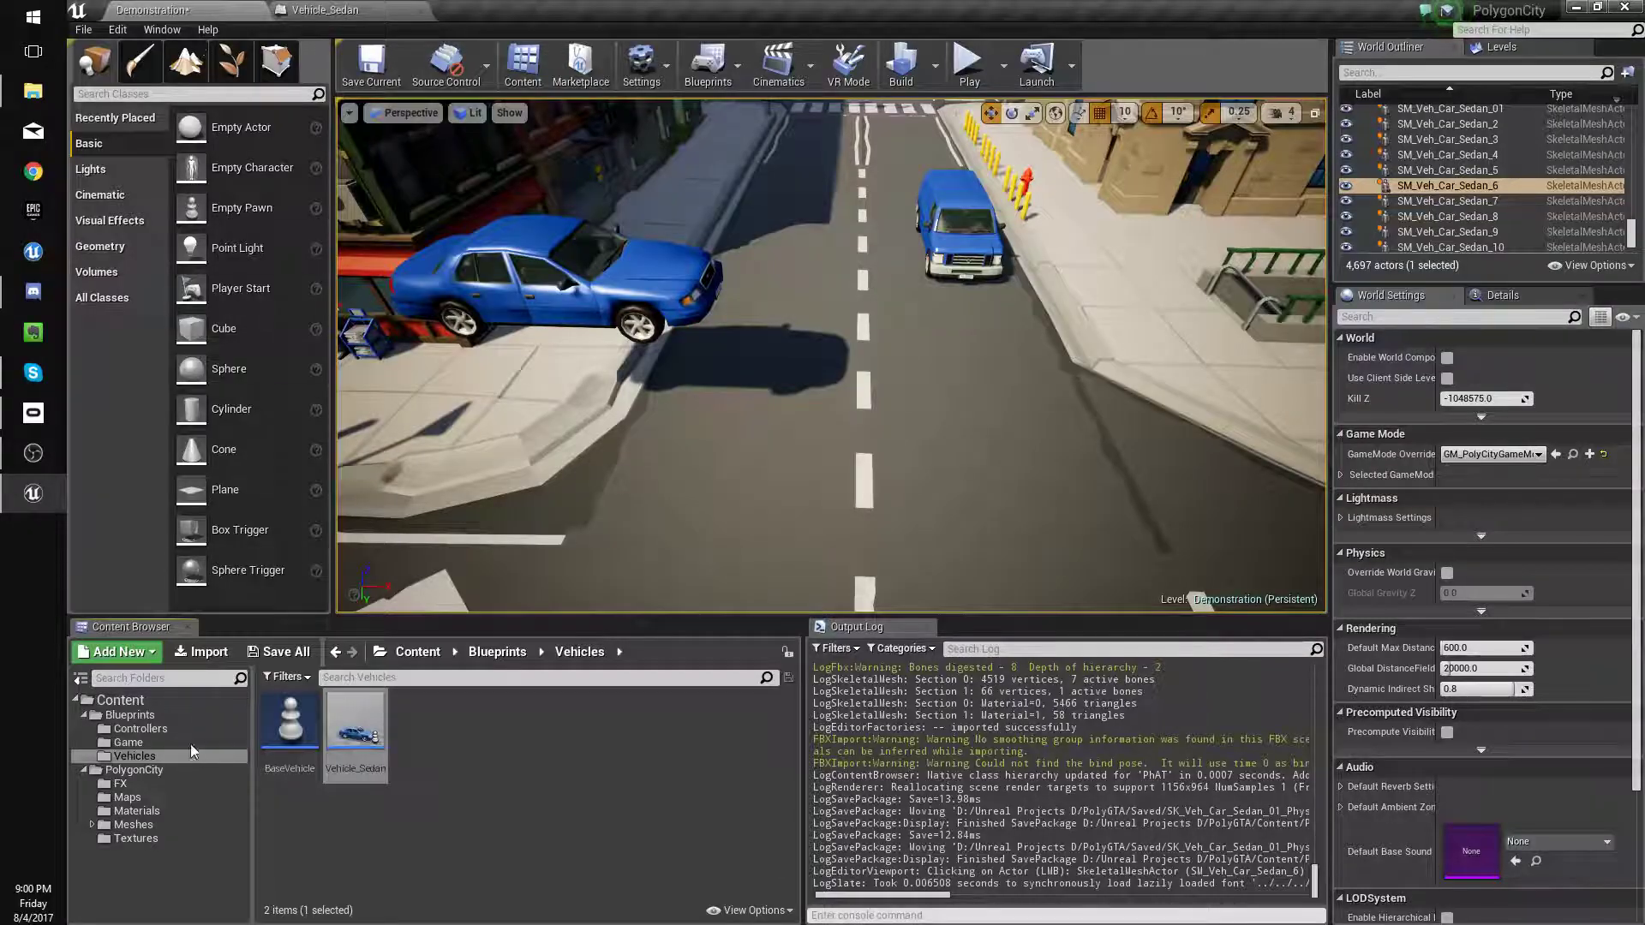
pyautogui.click(139, 728)
pyautogui.doubleClick(290, 722)
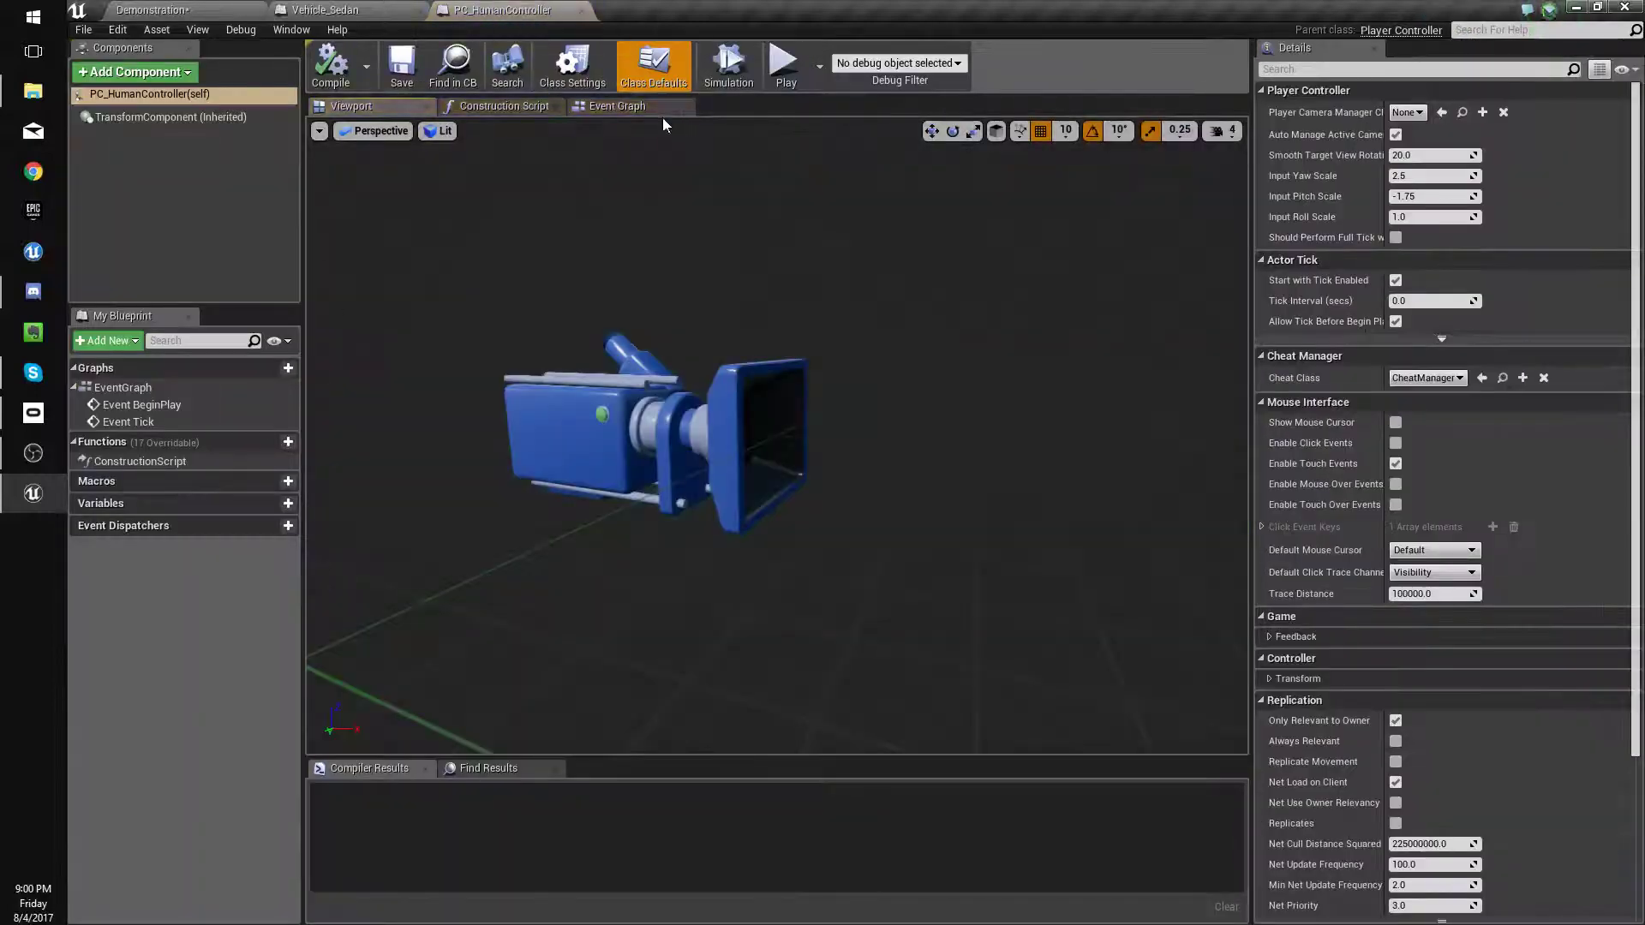
# Return to the Demonstration level and open the Project Settings.
pyautogui.click(214, 8)
pyautogui.click(117, 29)
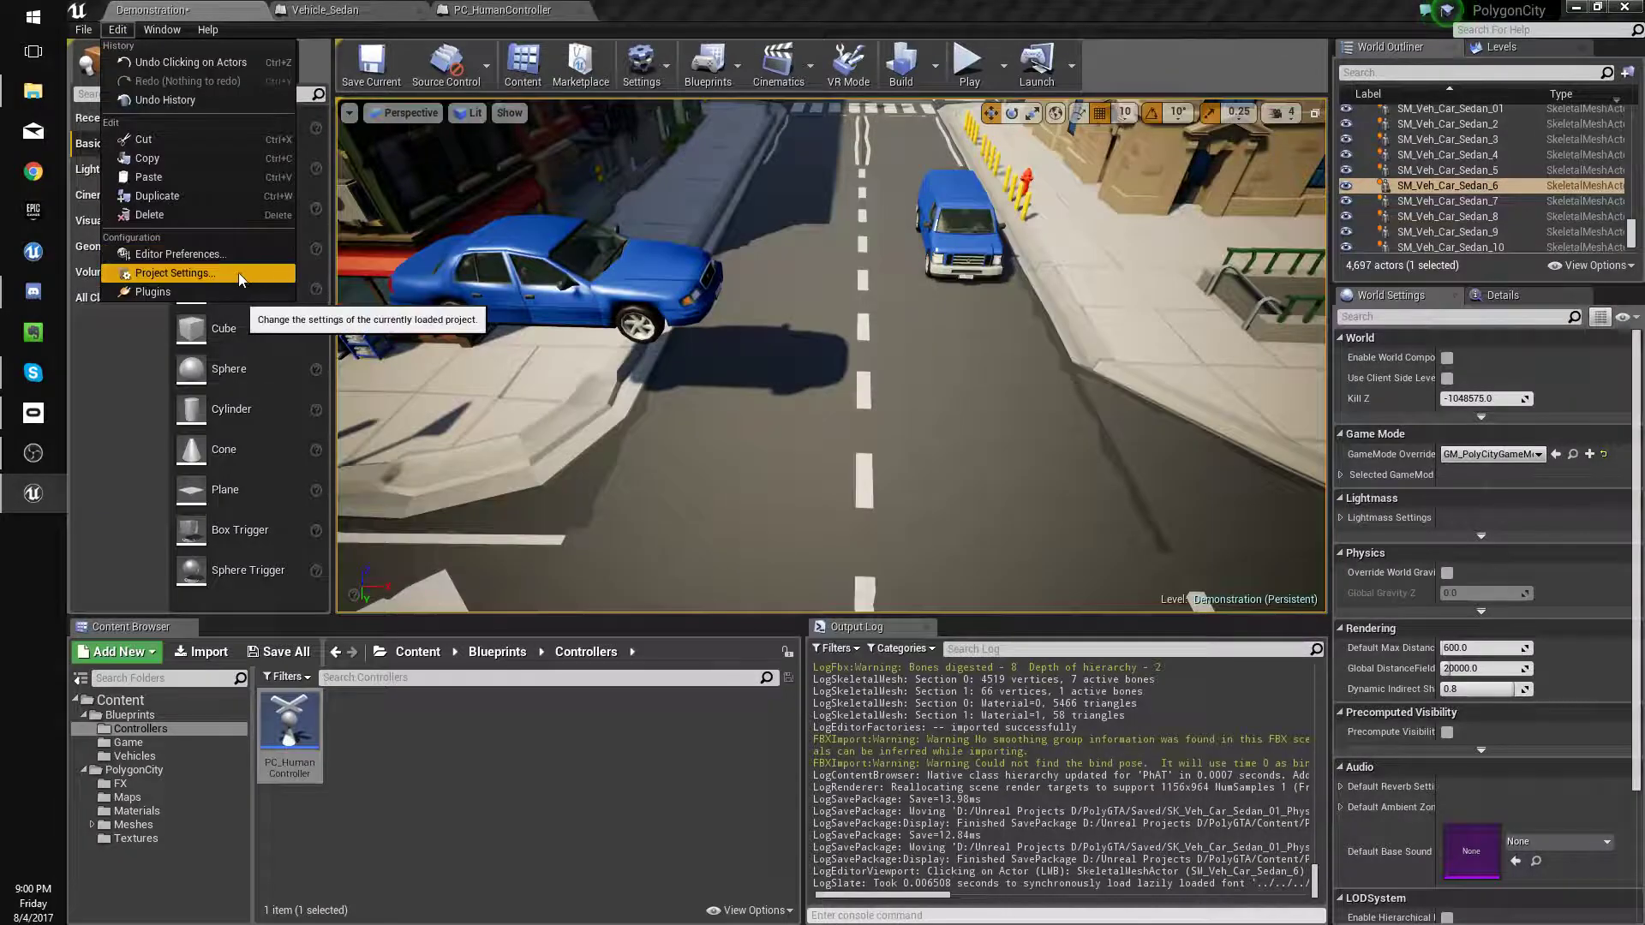
pyautogui.click(240, 274)
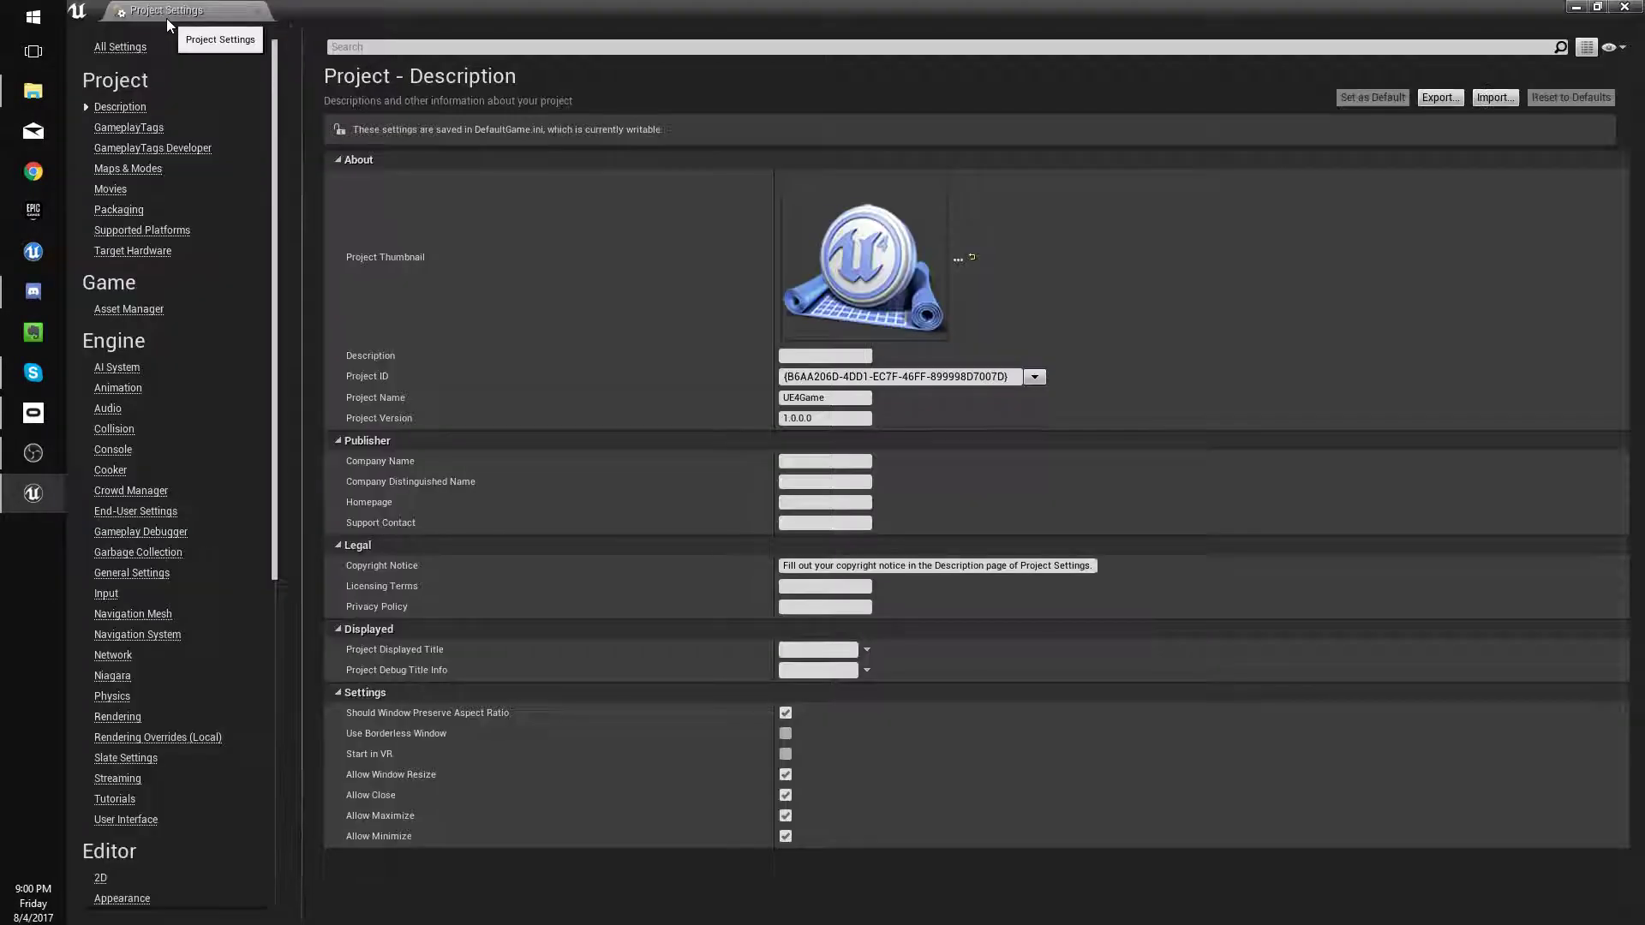
# In the engine's Input settings, add two axis mappings named MoveForward and MoveRight.
pyautogui.moveTo(167, 18); pyautogui.dragTo(619, 6)
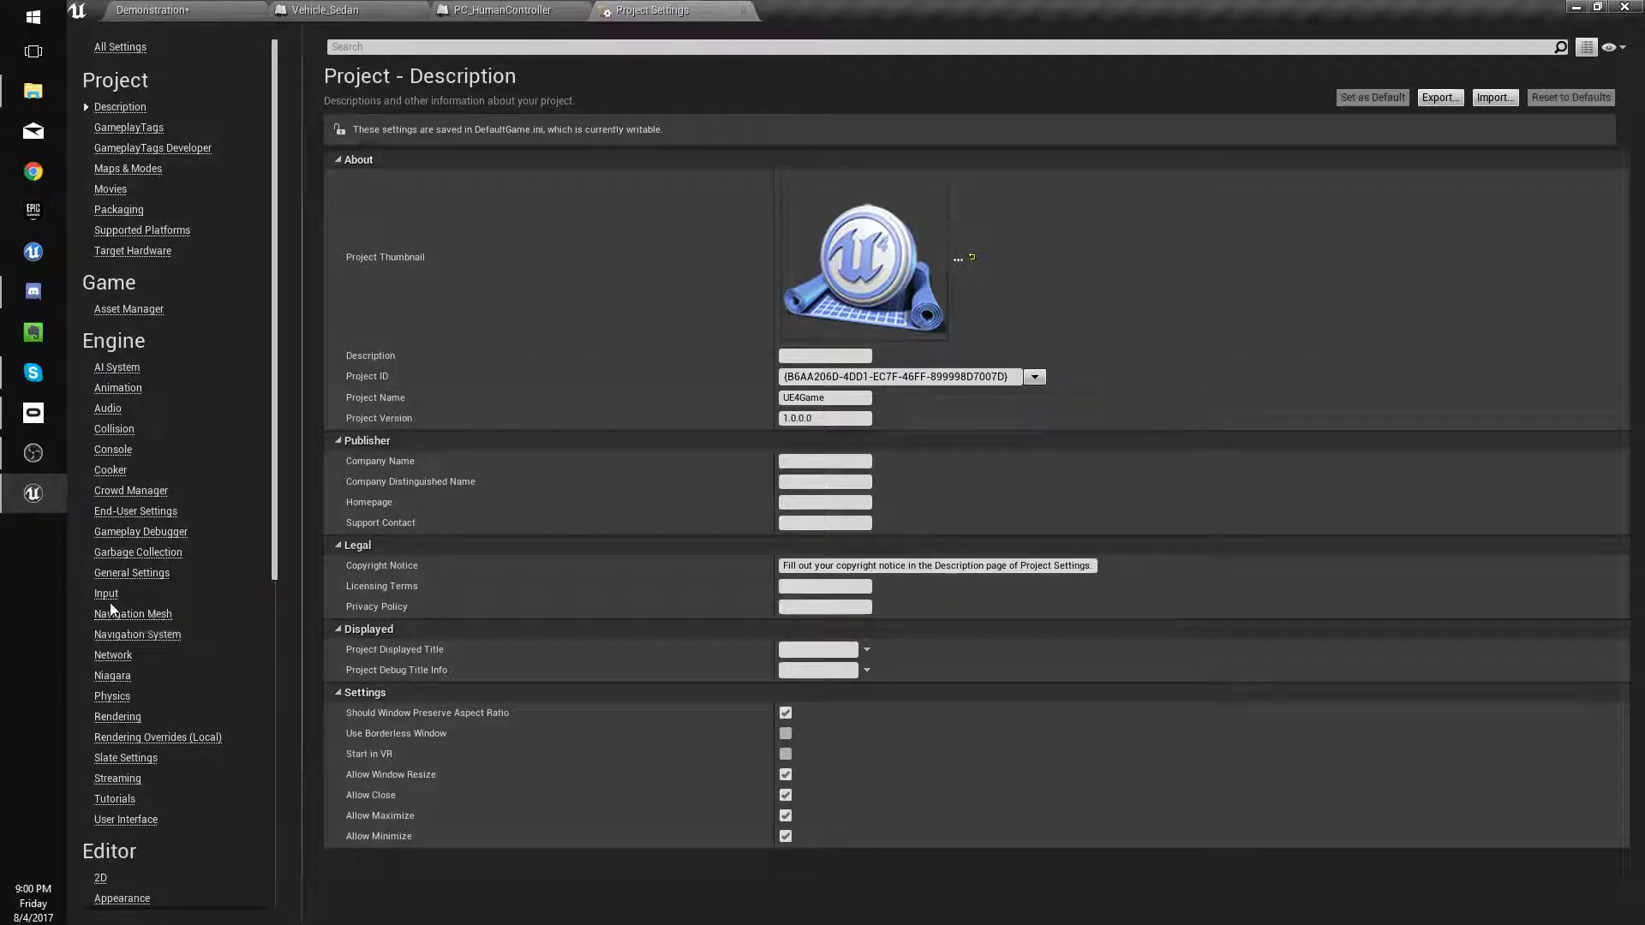
pyautogui.click(106, 594)
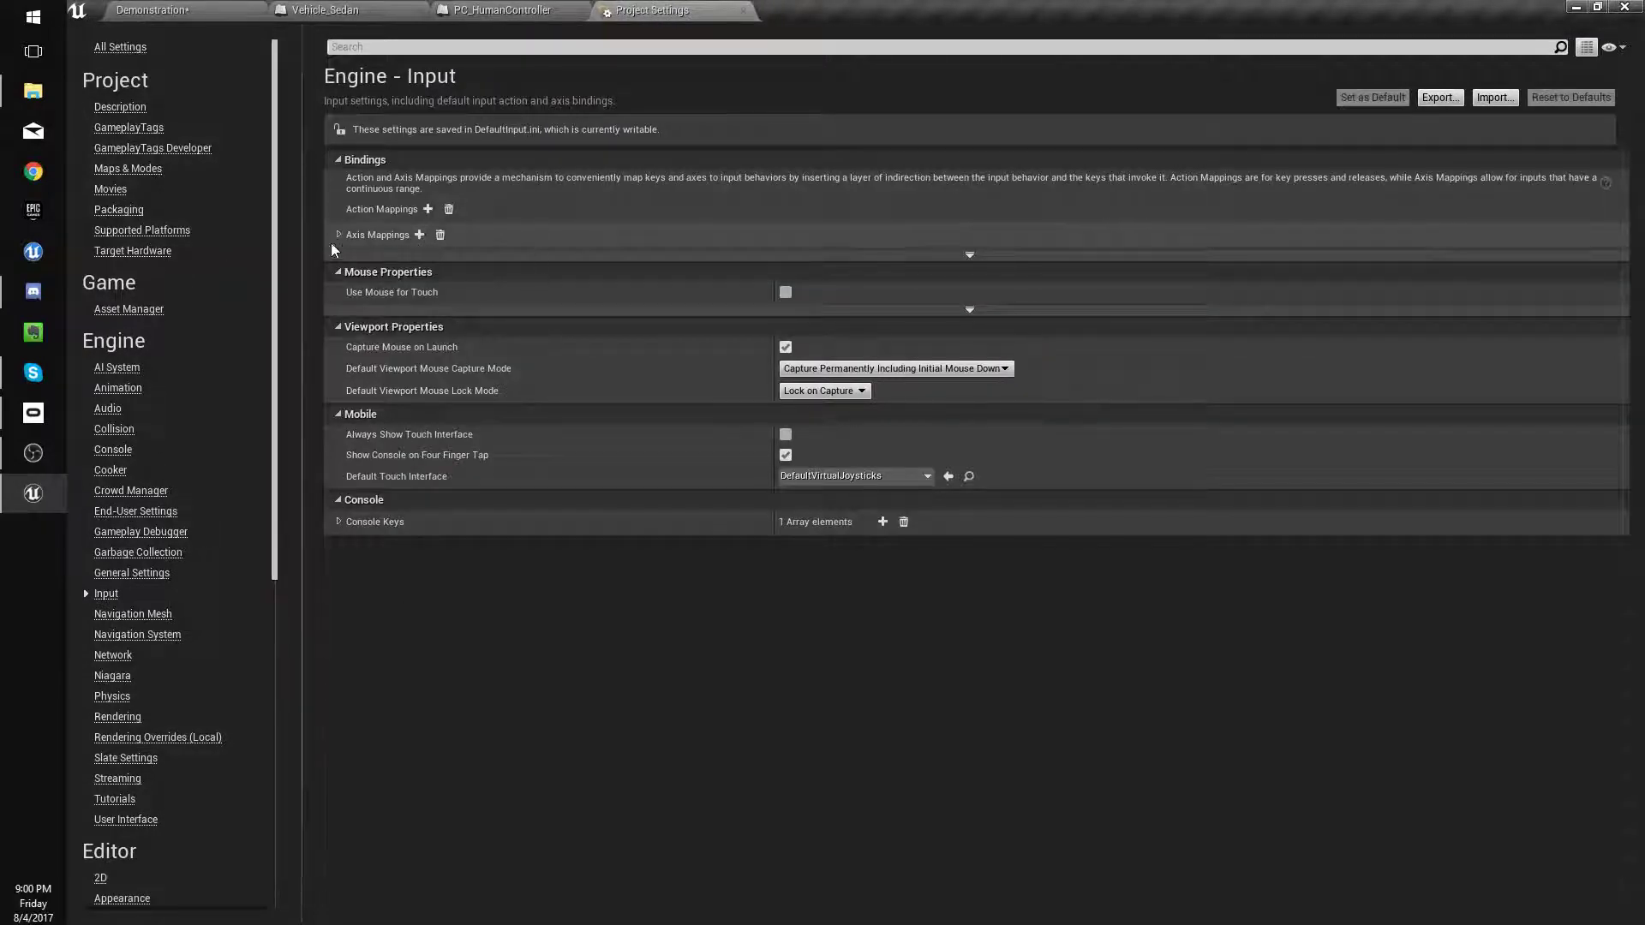
pyautogui.click(419, 235)
pyautogui.click(419, 235)
pyautogui.moveTo(474, 259); pyautogui.dragTo(338, 271)
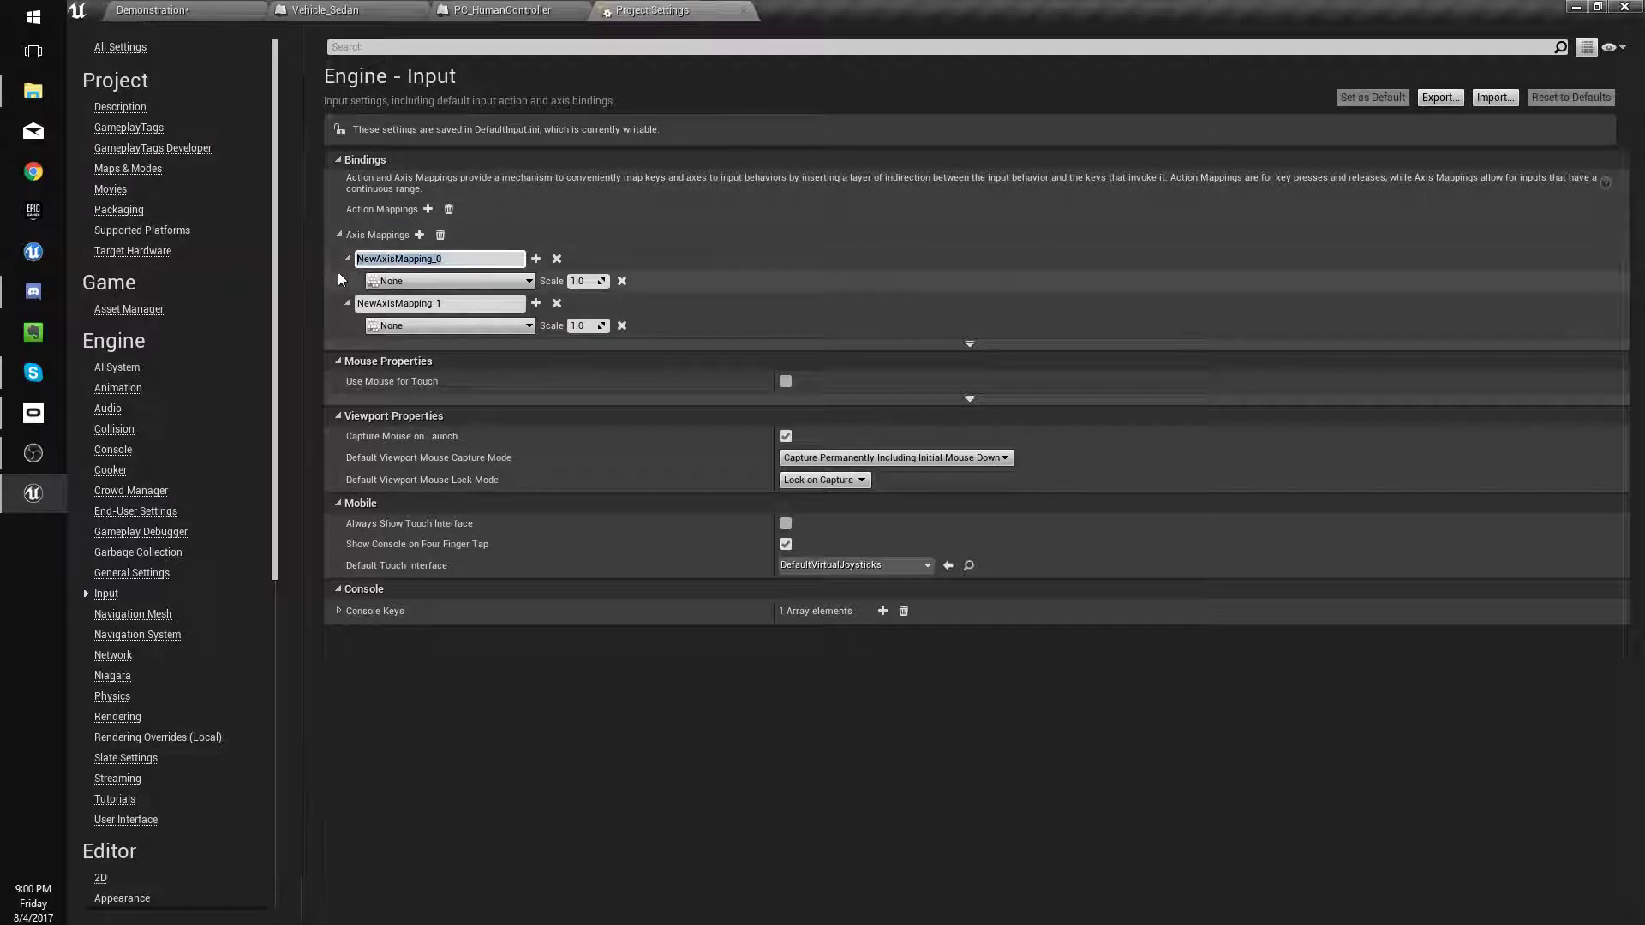
pyautogui.write('<oveRight')
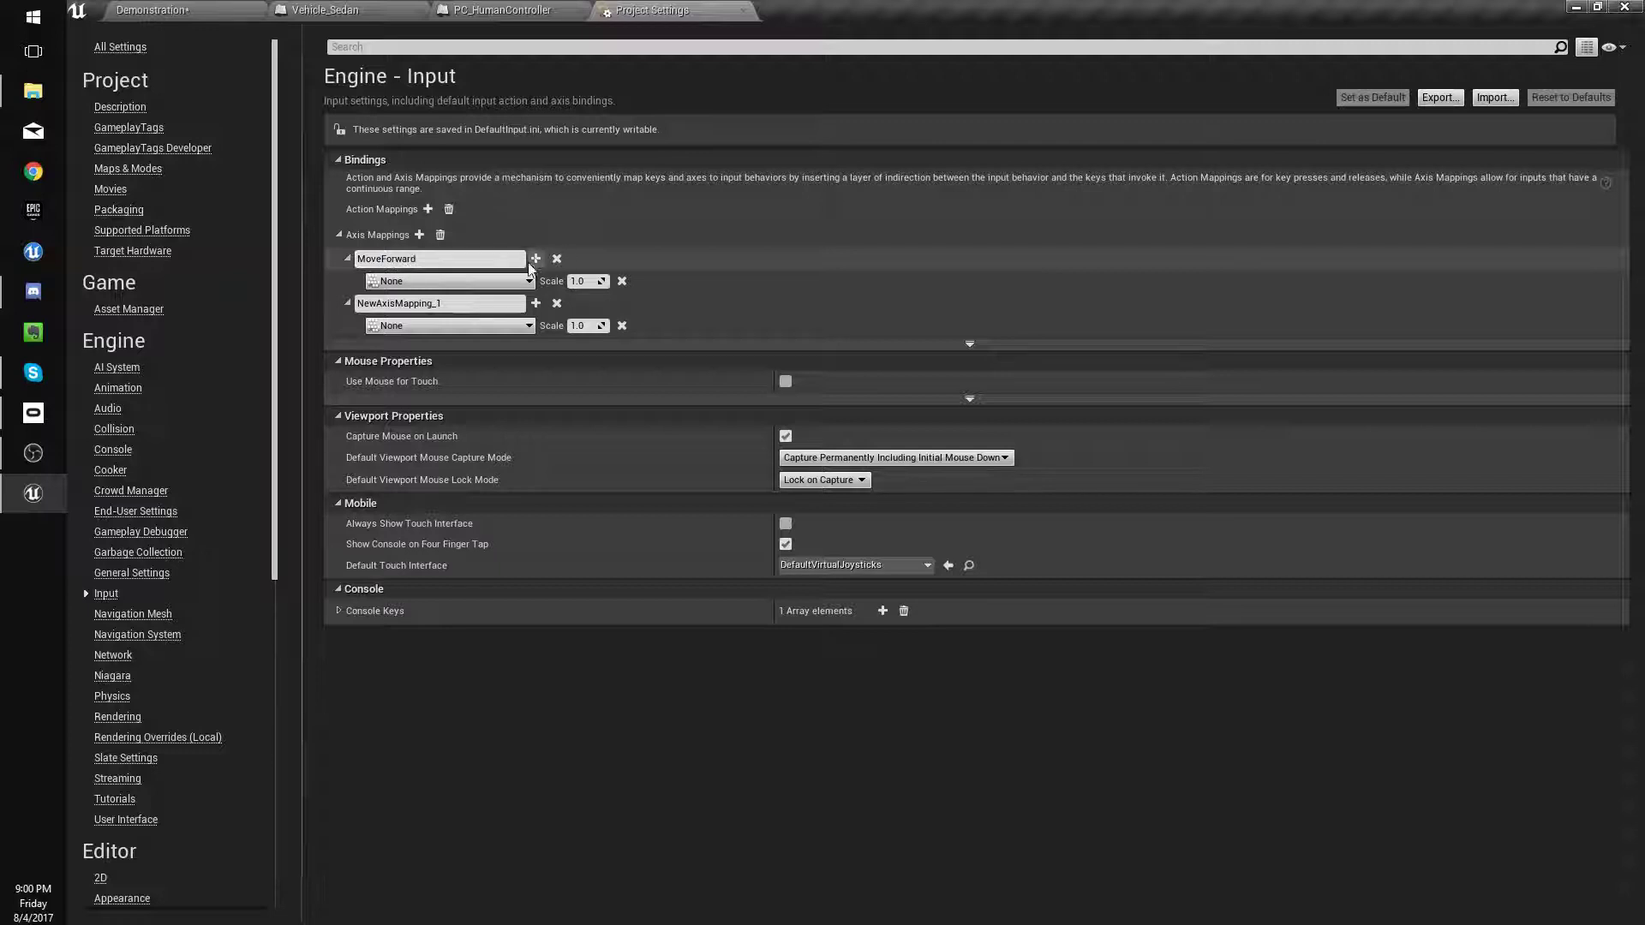
pyautogui.click(437, 304)
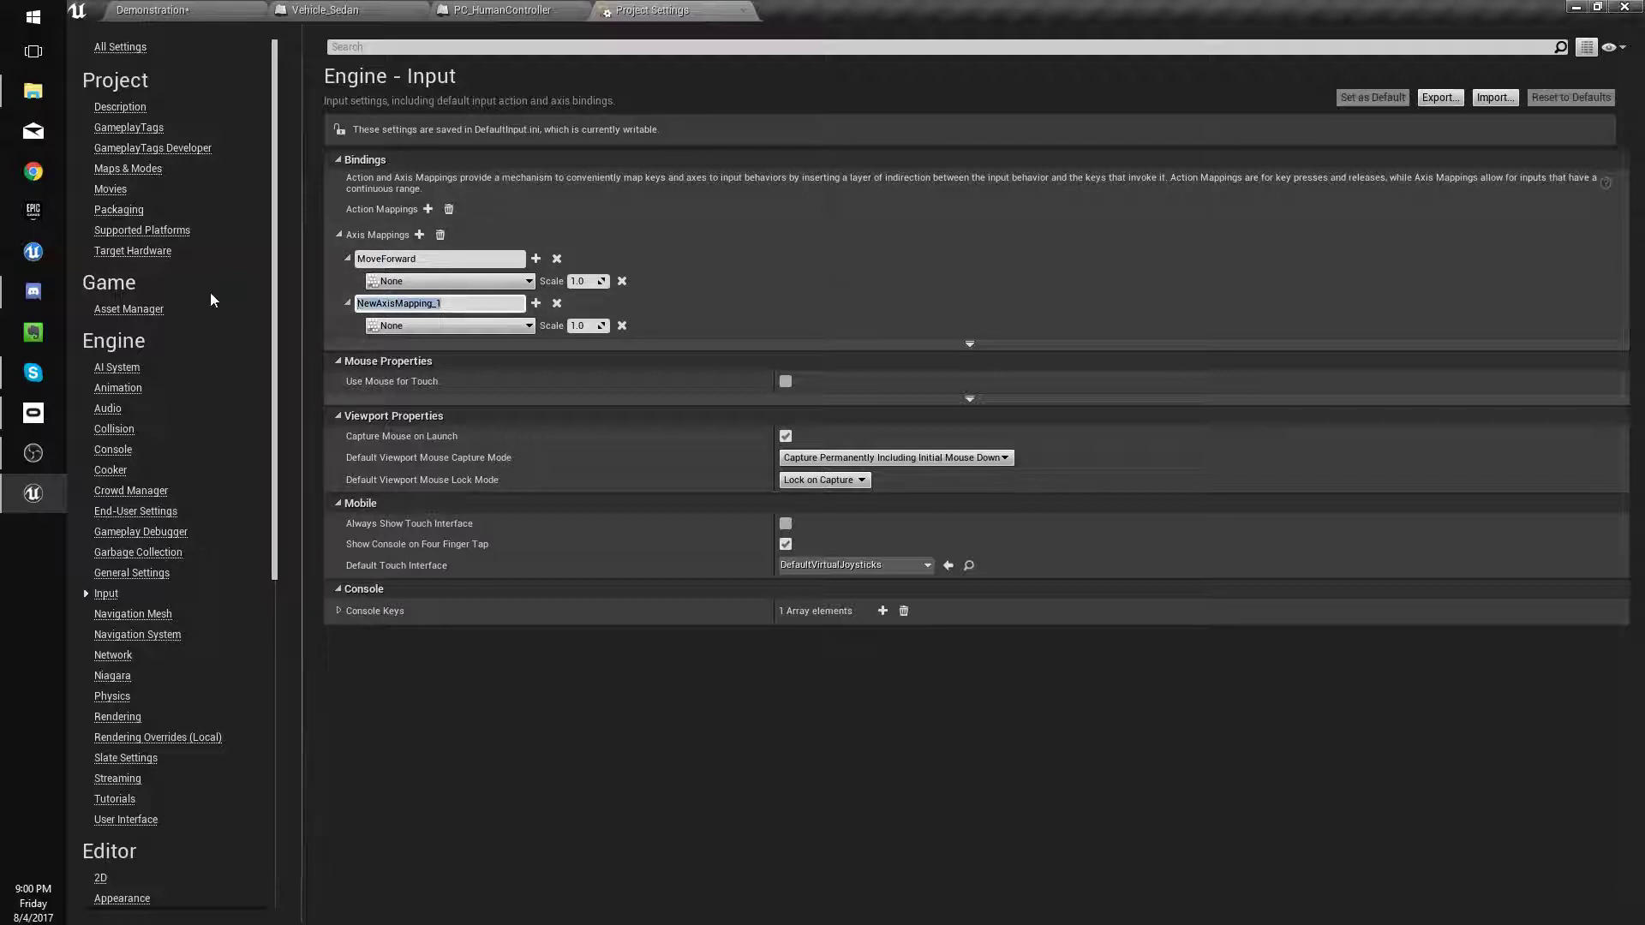
pyautogui.write('MoveRight')
pyautogui.press('Return')
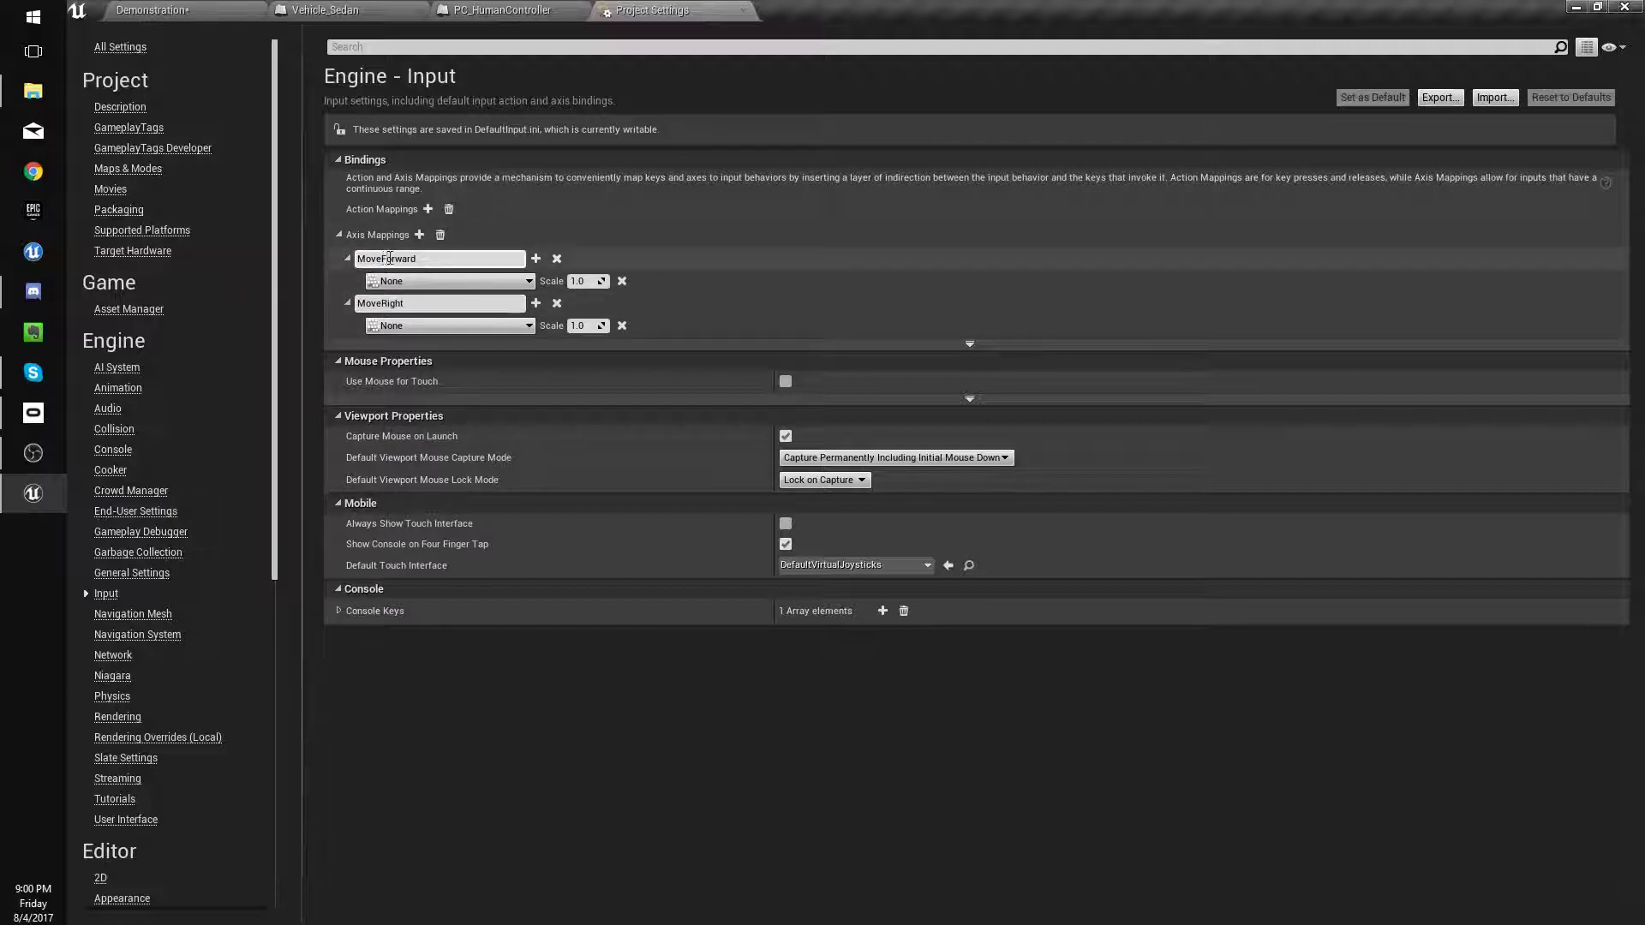
pyautogui.click(450, 281)
pyautogui.write('W')
pyautogui.click(417, 473)
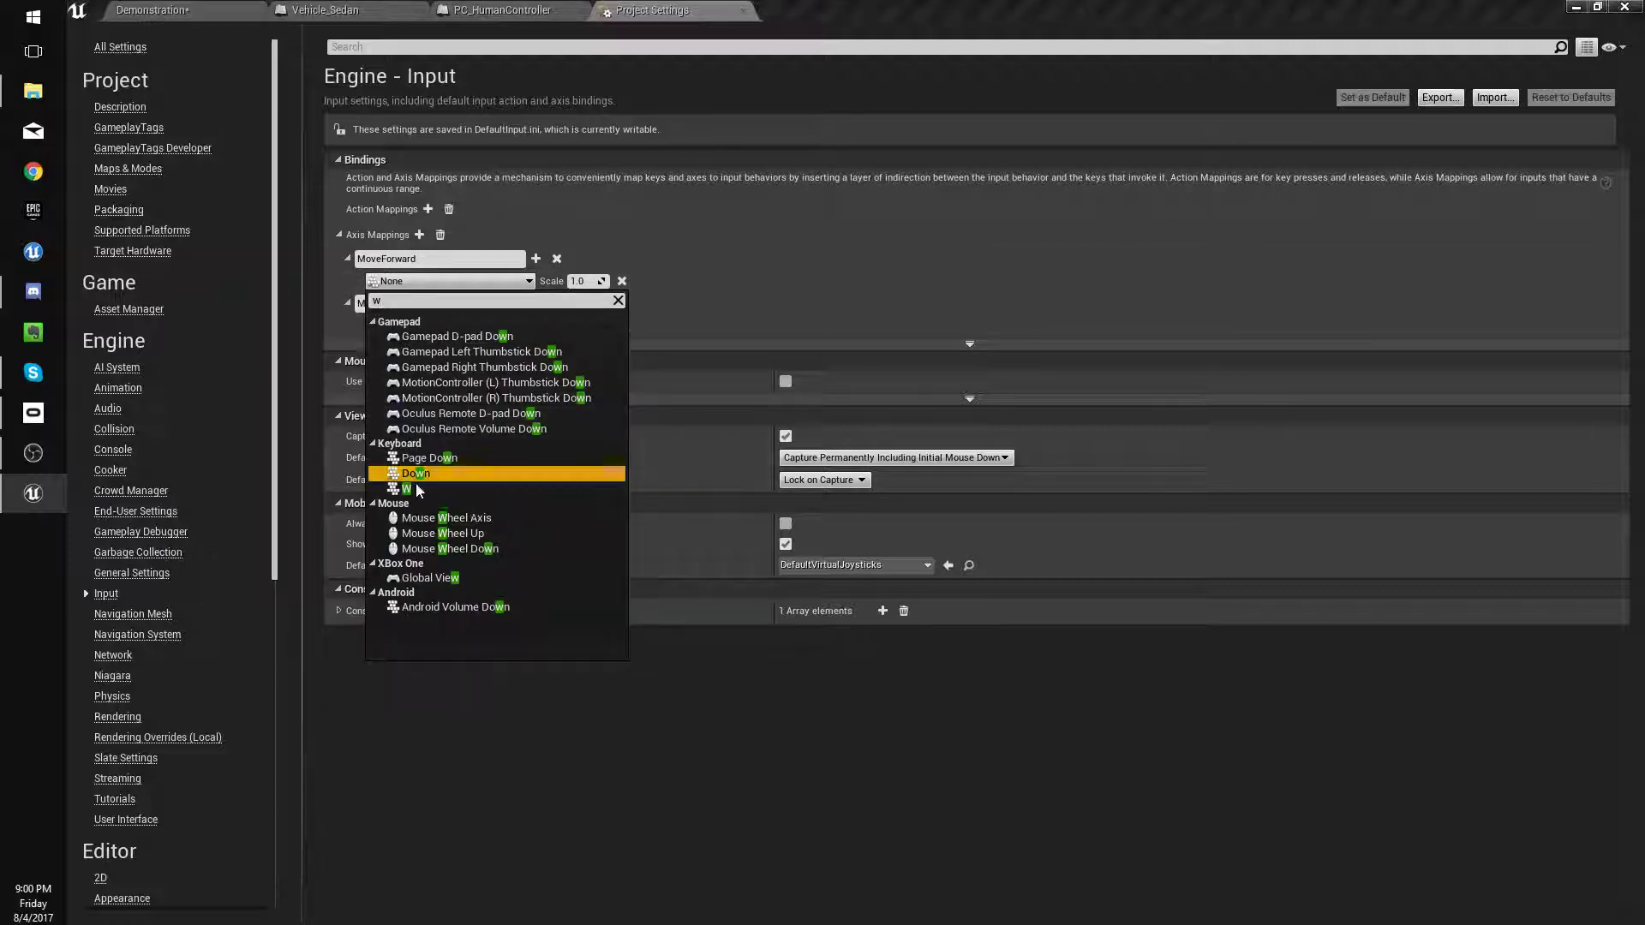
# Bind the MoveForward axis mapping to the keyboard keys W and S.
pyautogui.click(450, 281)
pyautogui.write('W')
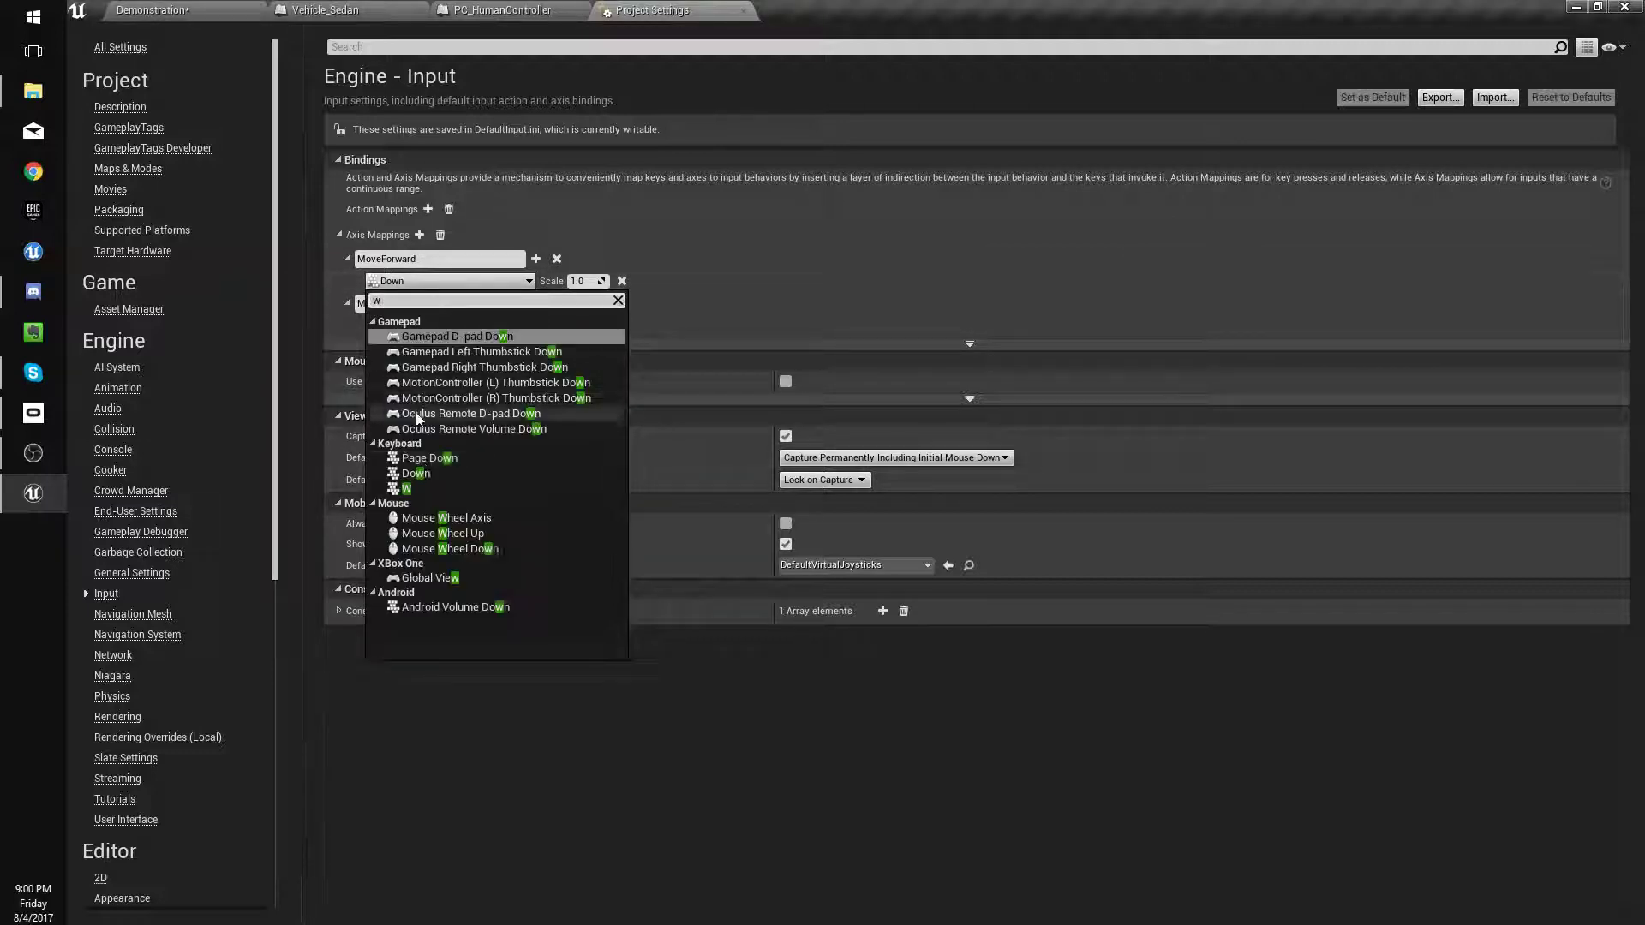
pyautogui.click(419, 492)
pyautogui.click(537, 260)
pyautogui.click(449, 303)
pyautogui.write('s')
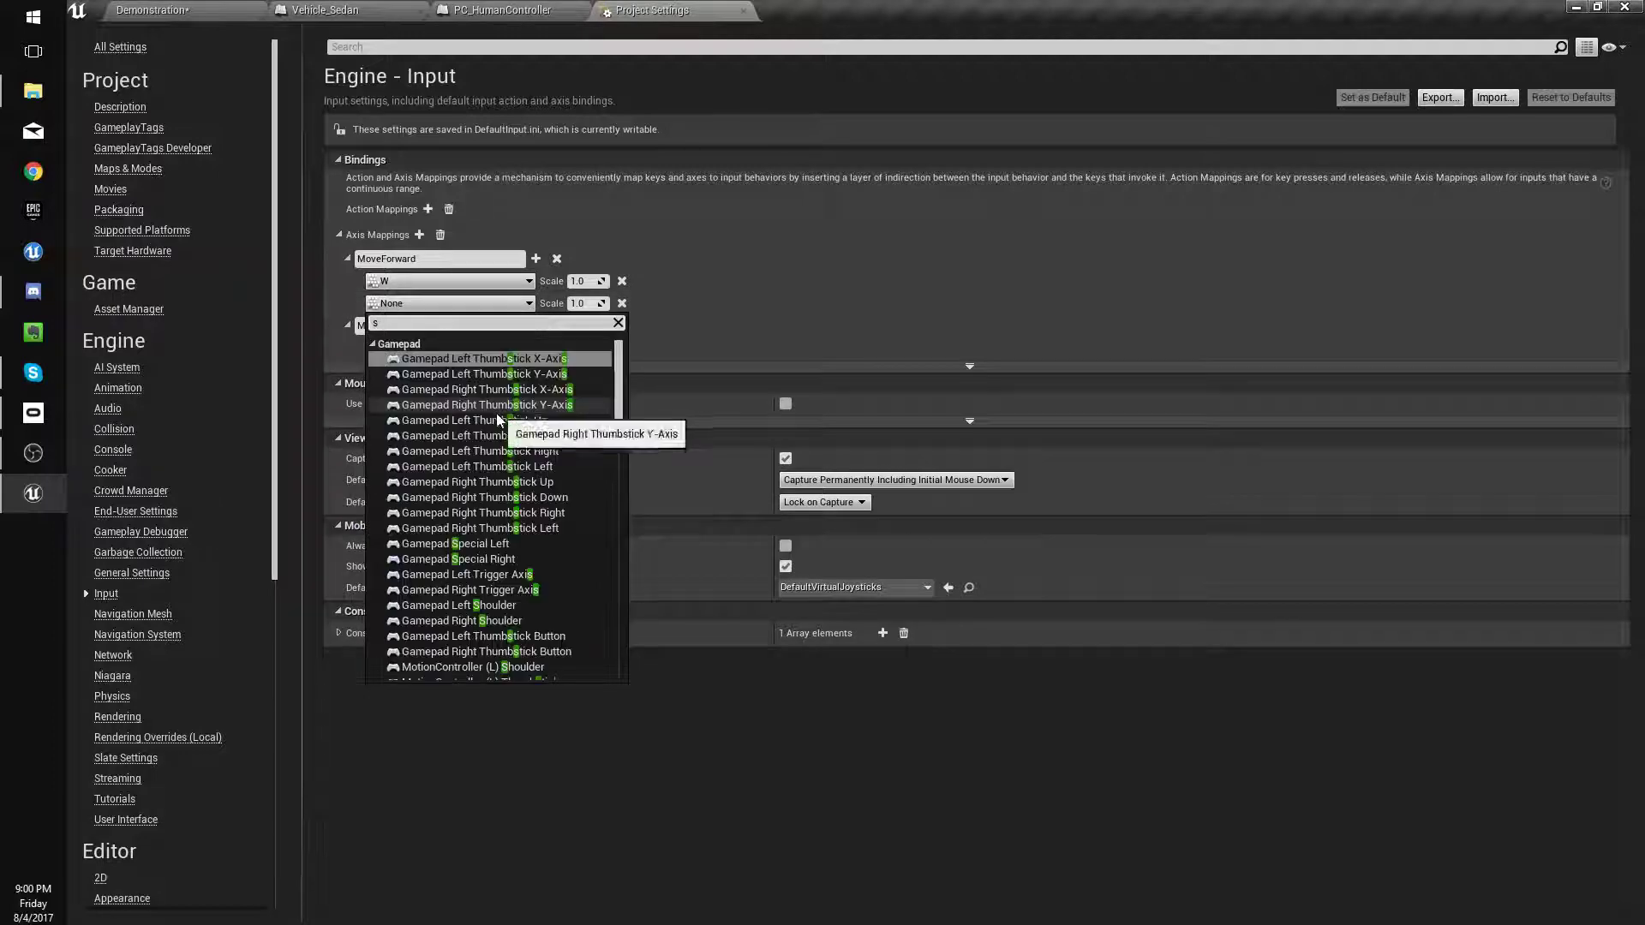
pyautogui.scroll(-10, 495, 429)
pyautogui.scroll(-10, 495, 429)
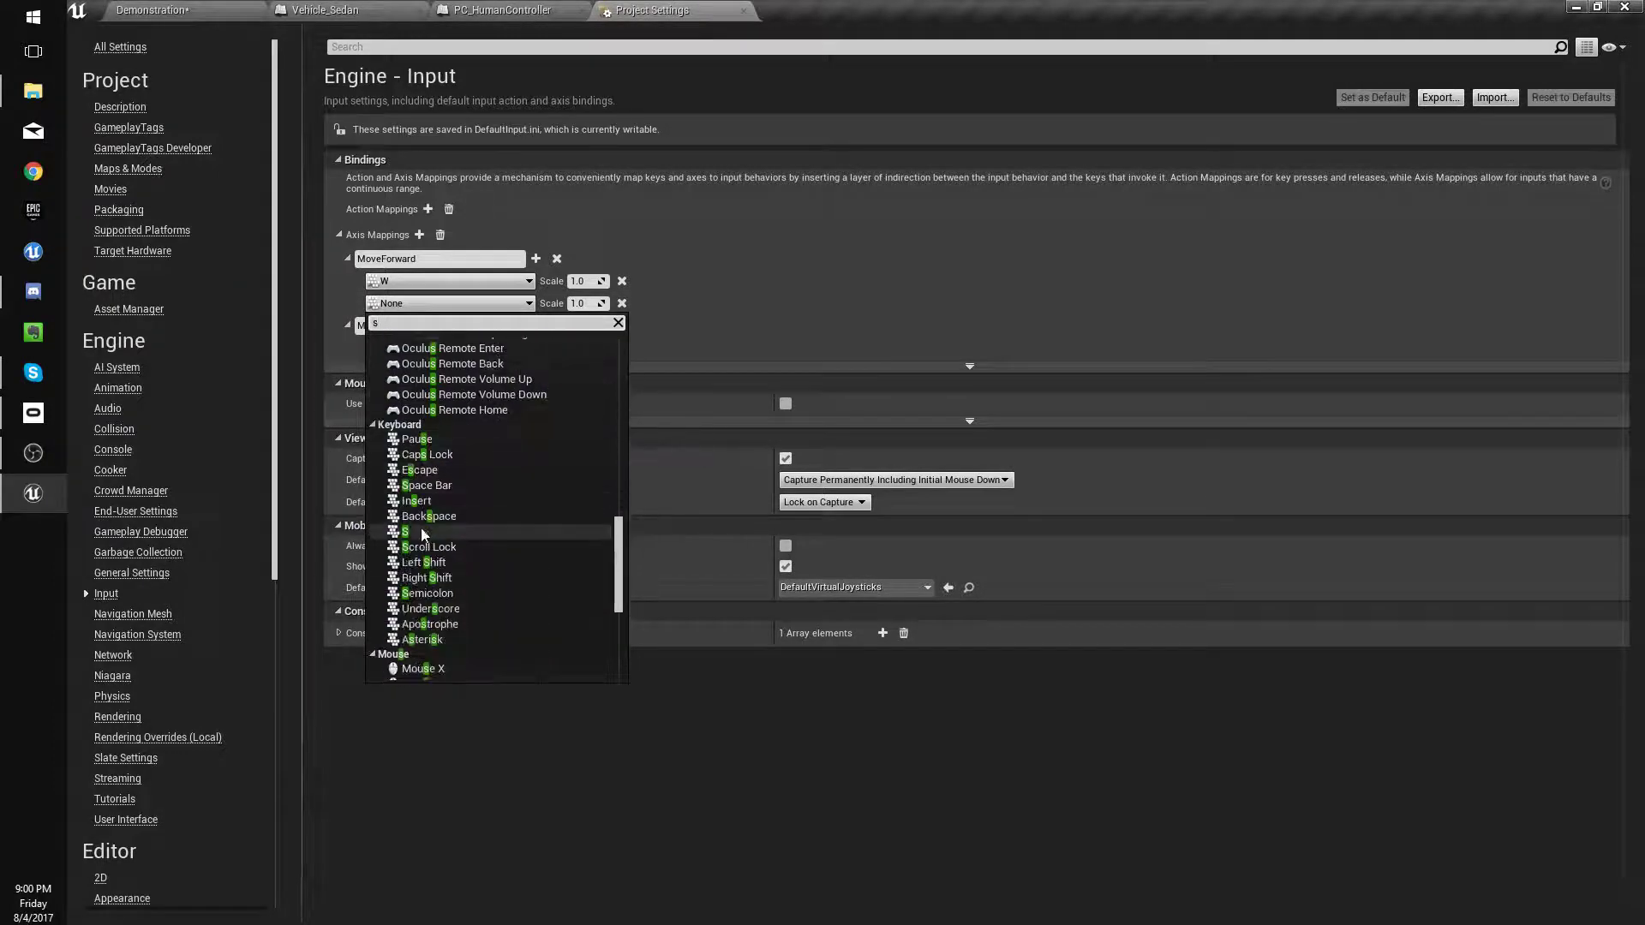
pyautogui.click(420, 536)
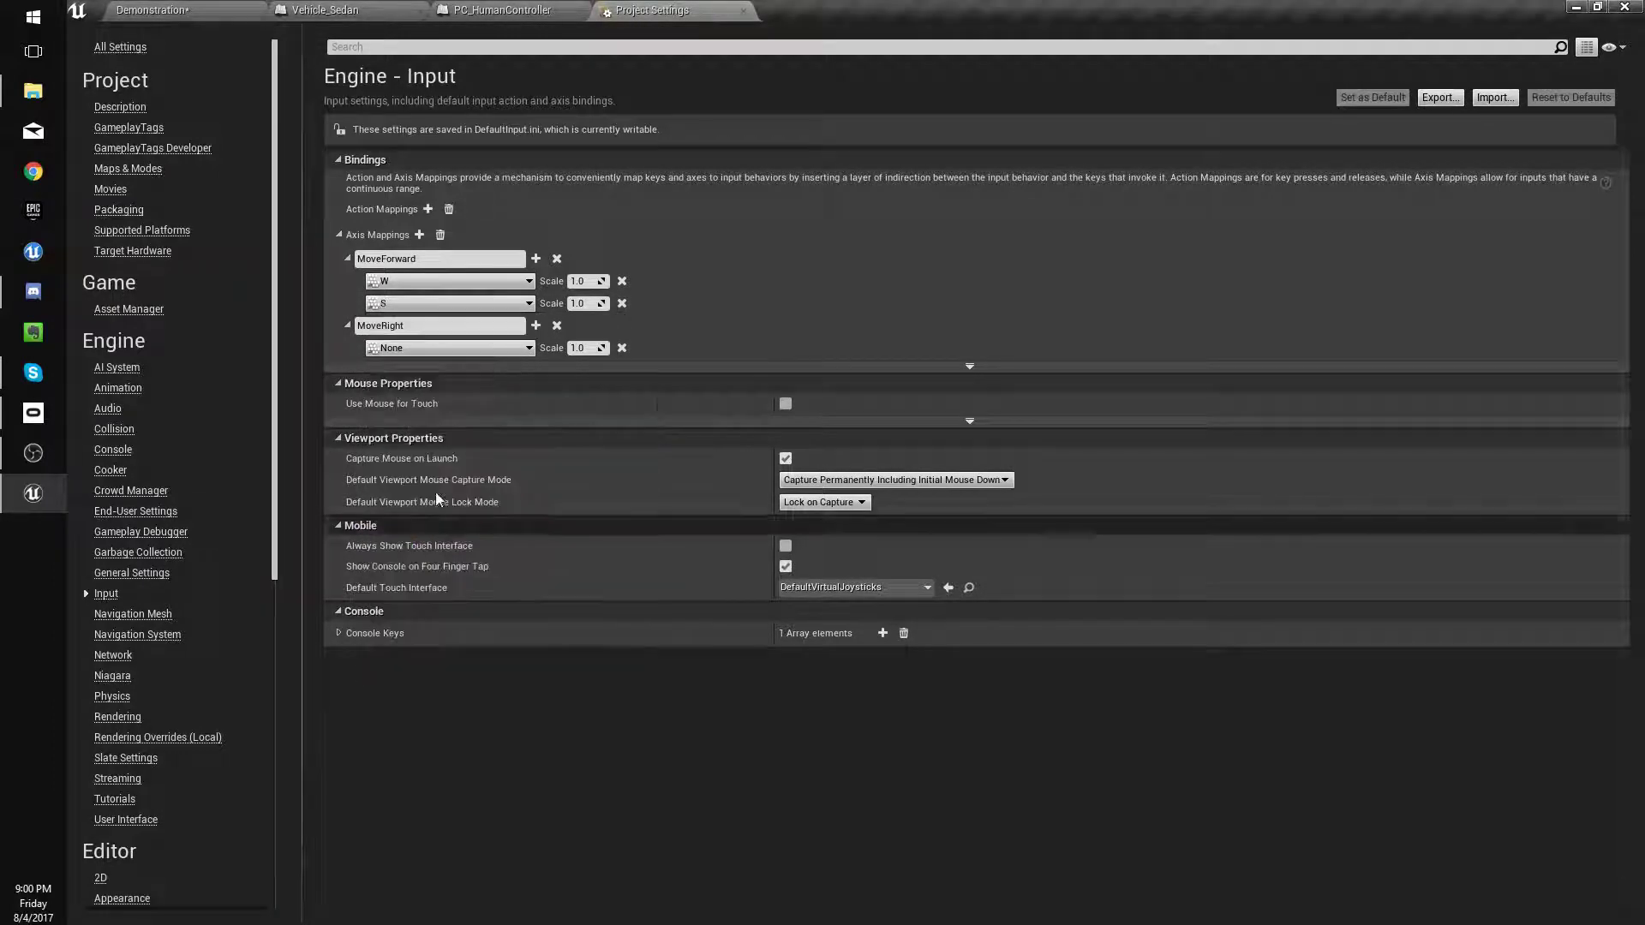
# Add a second key slot to the MoveRight axis mapping and bind its first slot to the keyboard key D.
pyautogui.click(536, 326)
pyautogui.click(450, 348)
pyautogui.write('d')
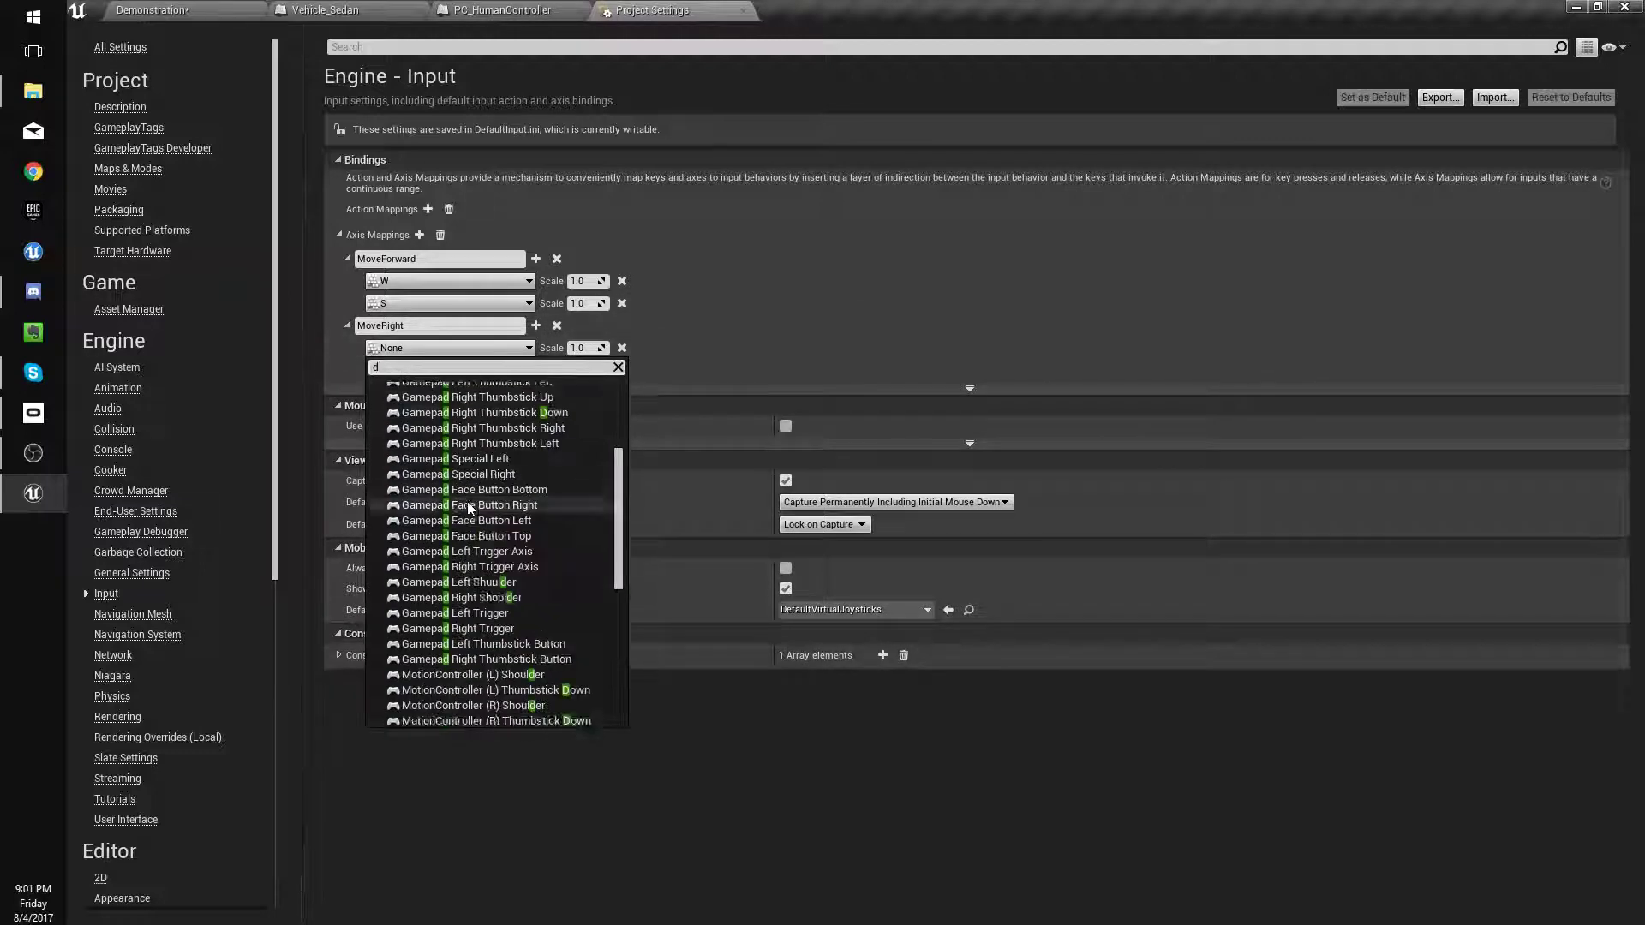
pyautogui.scroll(-10, 470, 535)
pyautogui.click(420, 504)
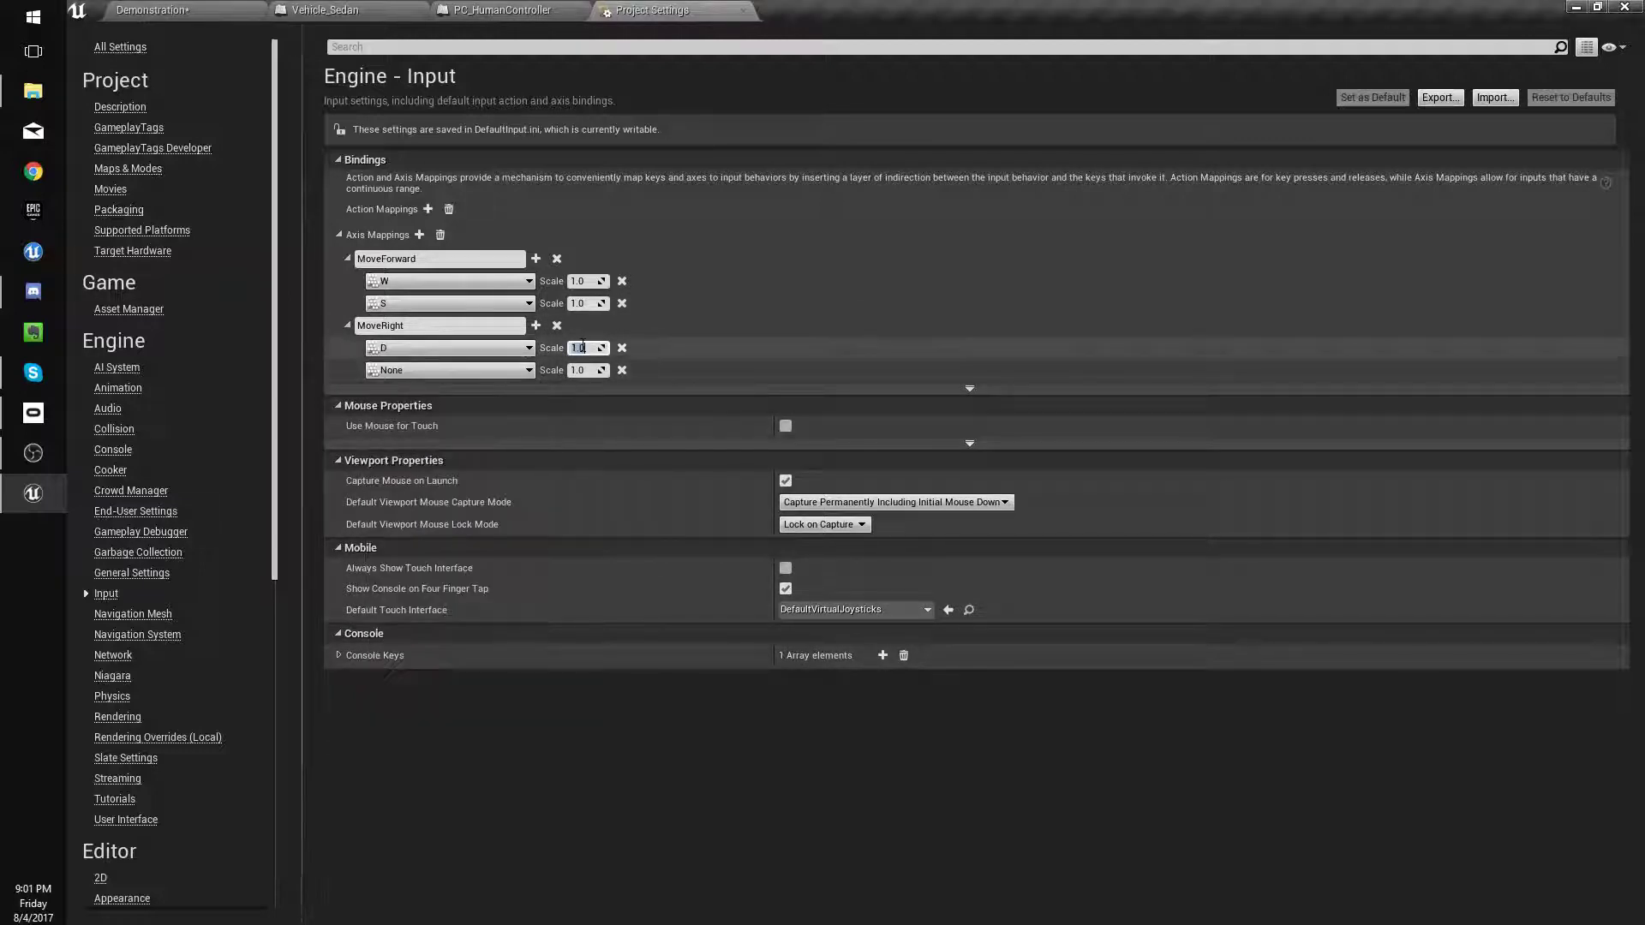
# Bind MoveRight's second slot to the keyboard key A, and set the Scale of both A and S to -1.0.
pyautogui.click(497, 370)
pyautogui.write('a')
pyautogui.scroll(-10, 454, 587)
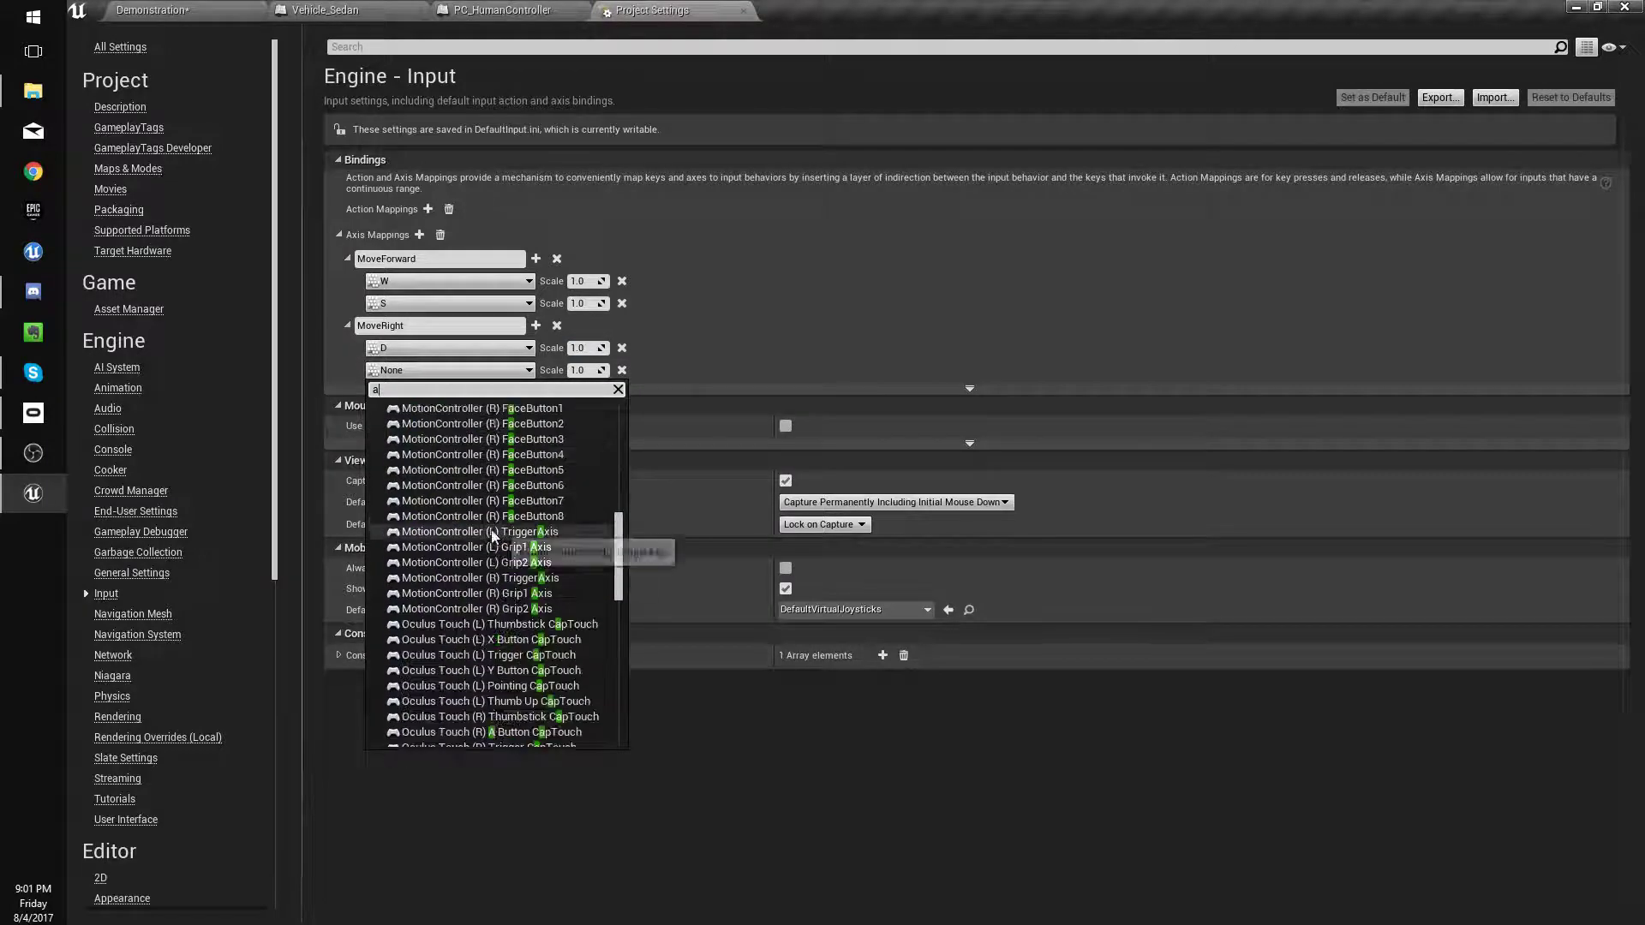
pyautogui.scroll(-6, 454, 588)
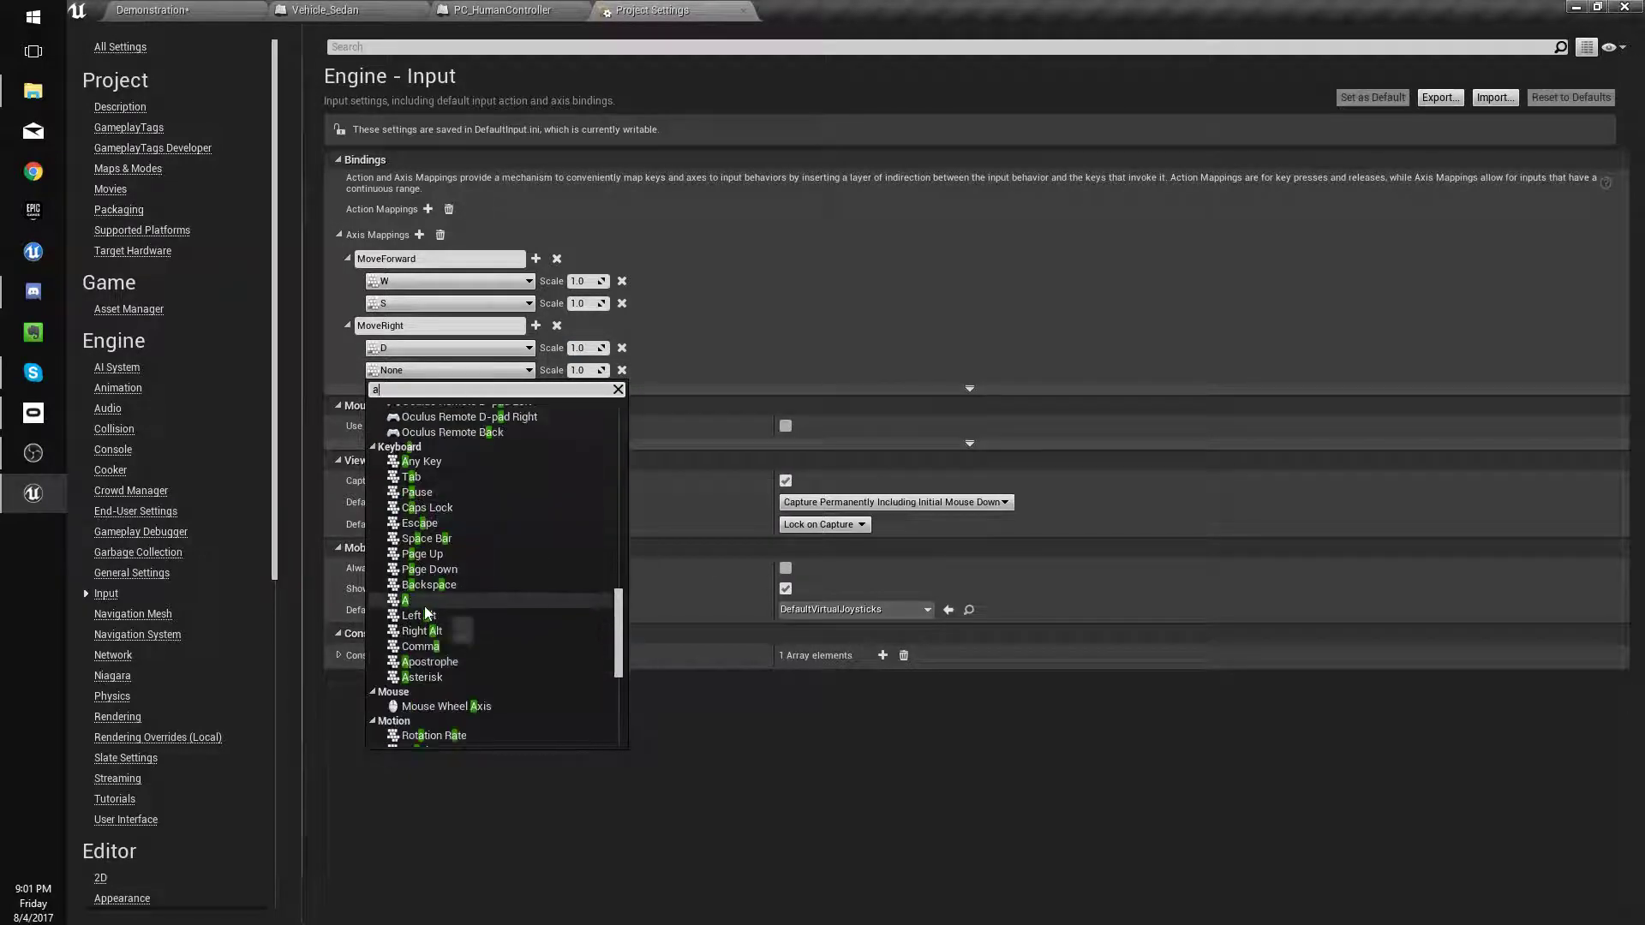
pyautogui.click(420, 632)
pyautogui.click(580, 370)
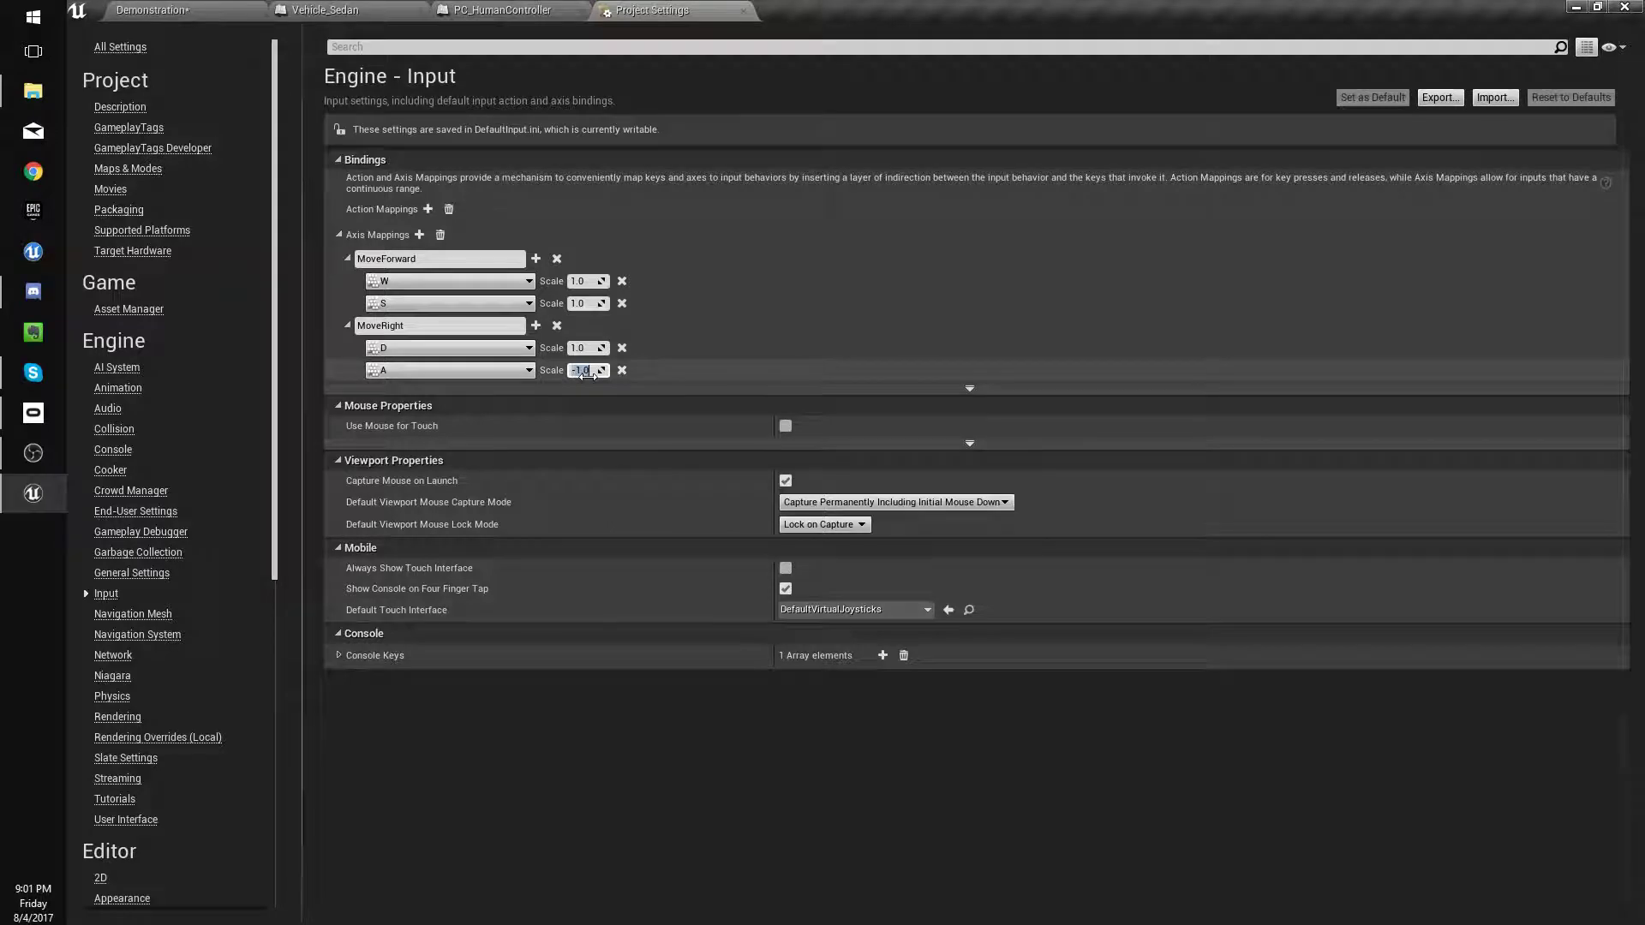
pyautogui.press('Return')
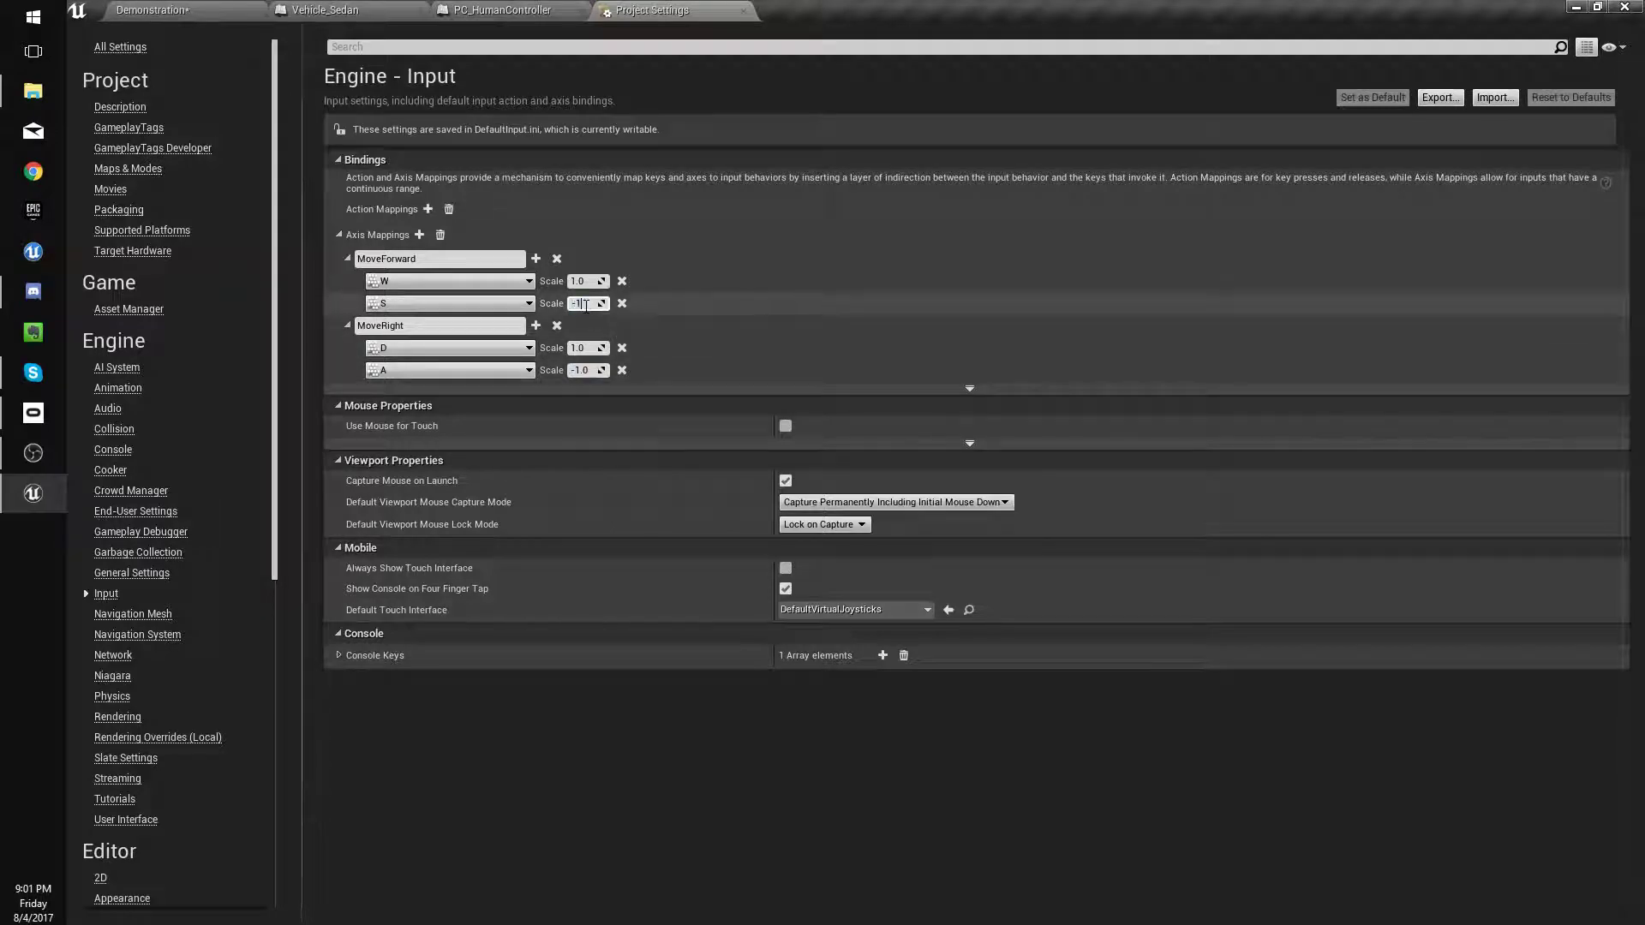
# In the PC_HumanController Event Graph, add a Get Controlled Pawn node below Event Tick.
pyautogui.click(589, 10)
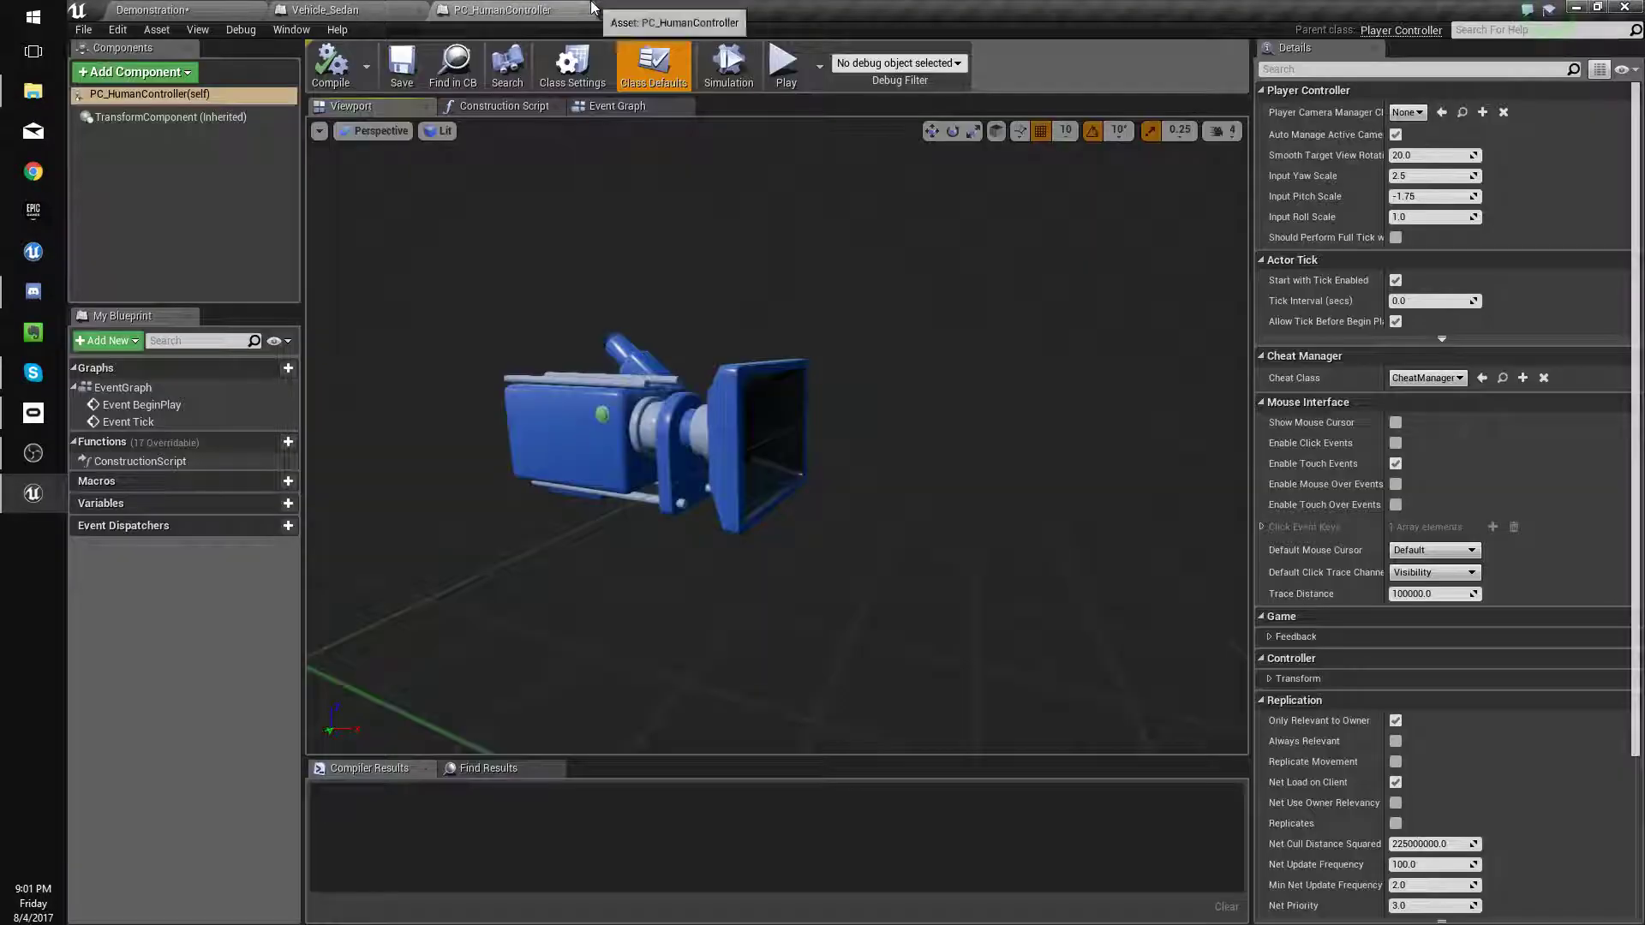
pyautogui.click(615, 105)
pyautogui.moveTo(505, 278); pyautogui.dragTo(452, 145, button='right')
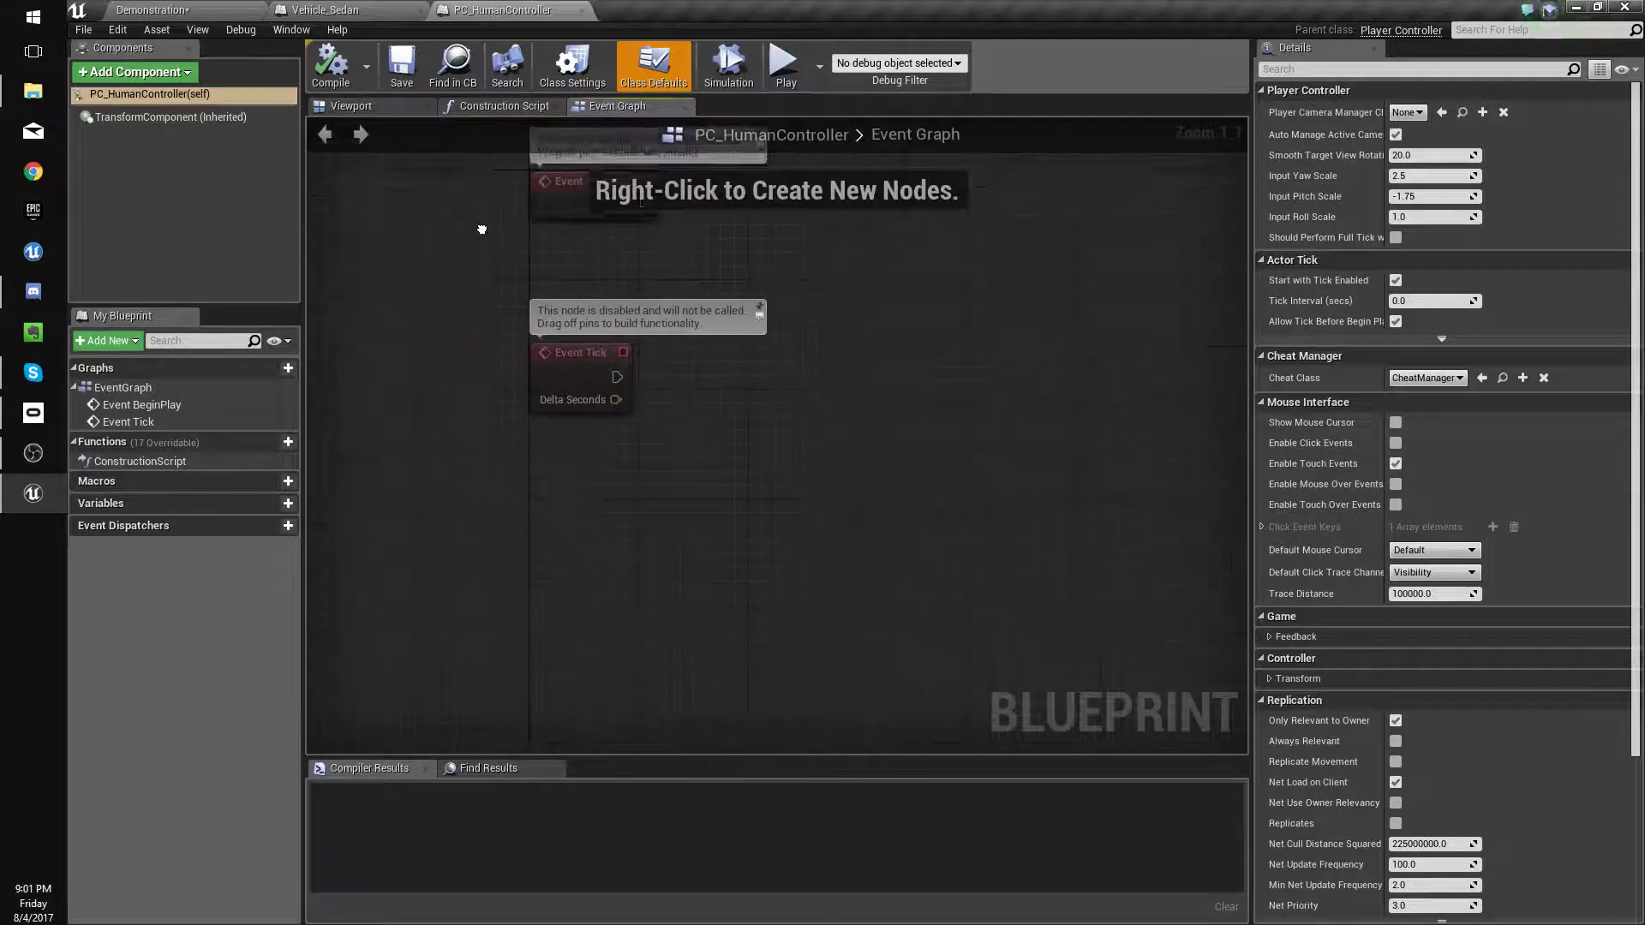
pyautogui.moveTo(489, 465); pyautogui.dragTo(511, 275, button='right')
pyautogui.moveTo(546, 381); pyautogui.dragTo(564, 390, button='right')
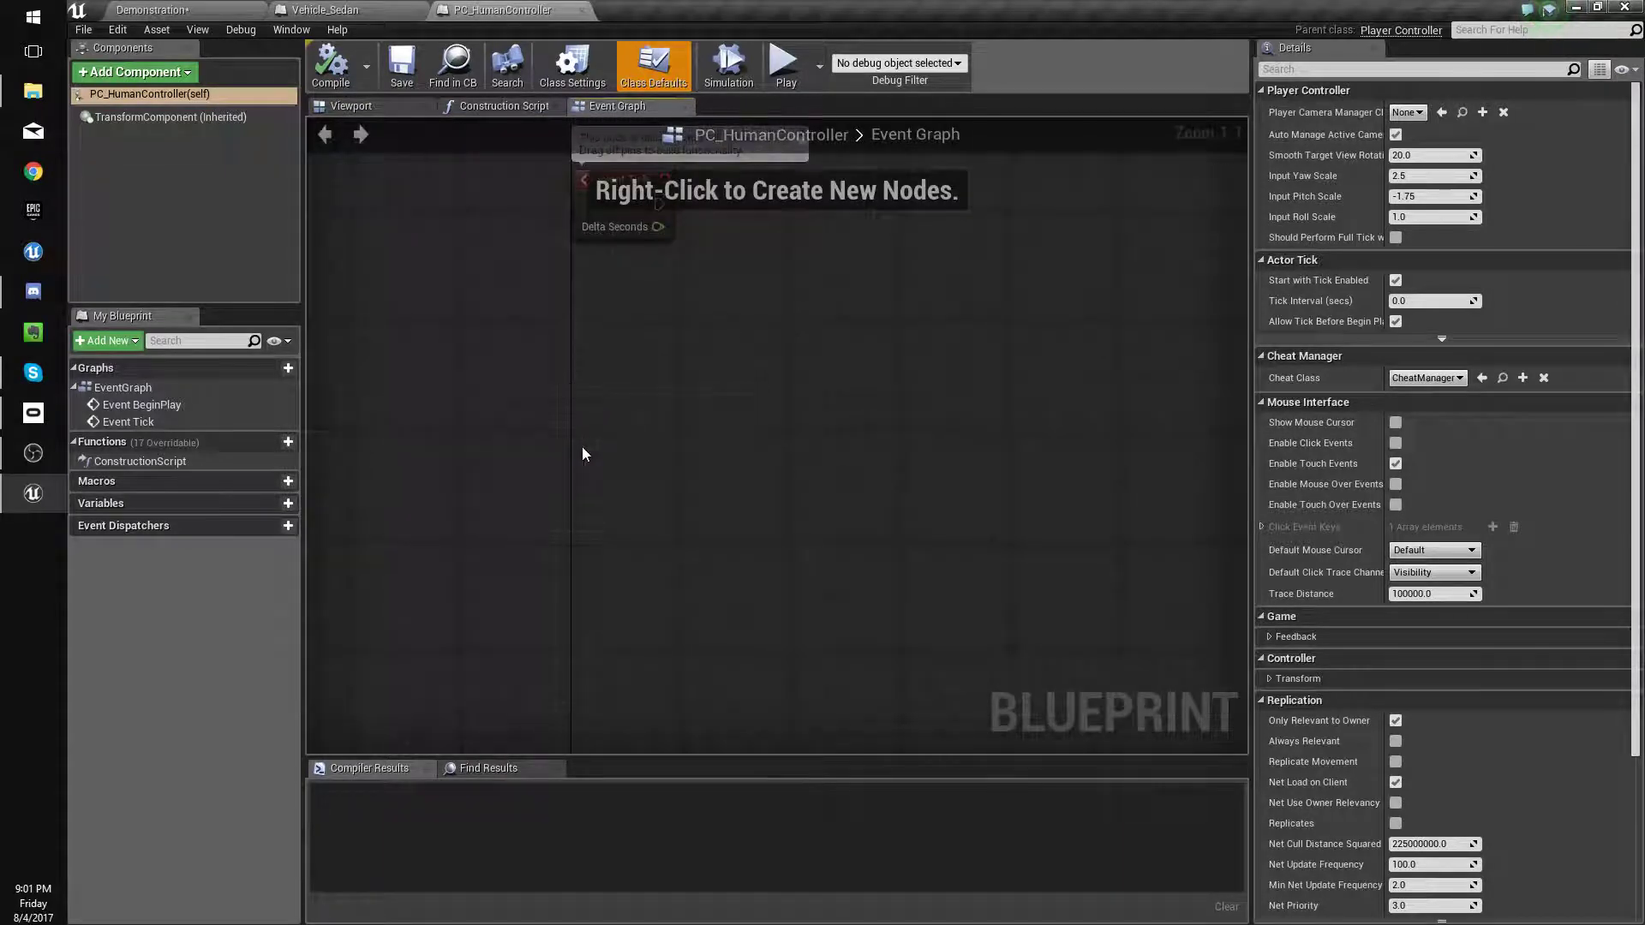
pyautogui.rightClick(582, 446)
pyautogui.write('get controlled paw')
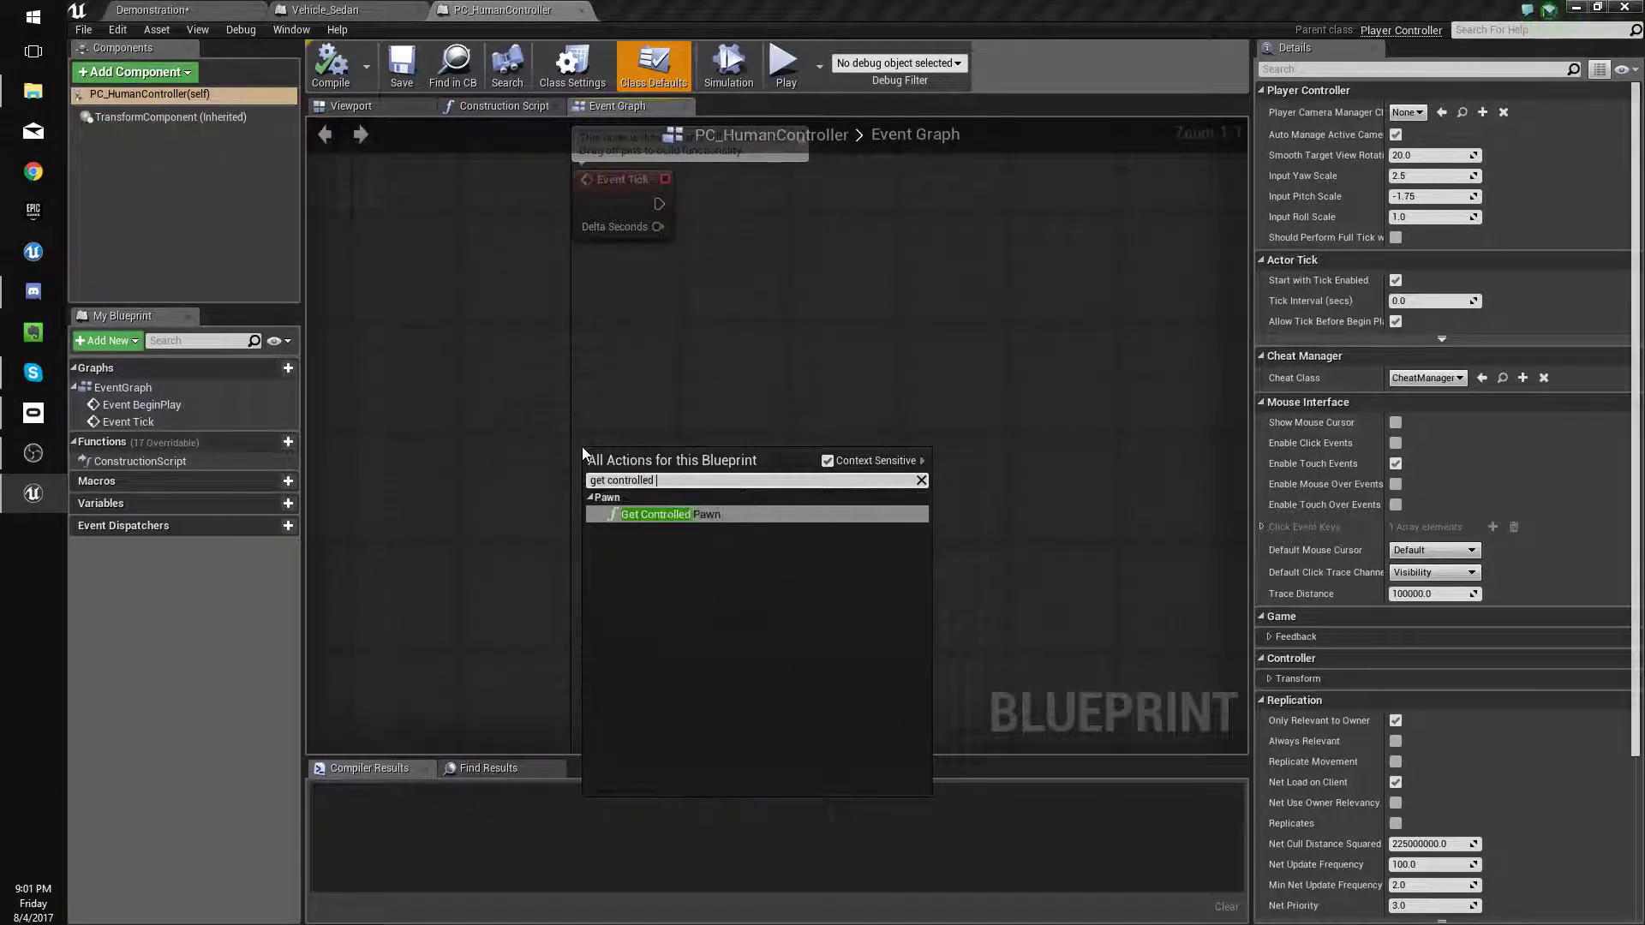
pyautogui.press('Return')
# Add the InputAxis MoveForward event above Get Controlled Pawn and the InputAxis MoveRight event below it.
pyautogui.moveTo(643, 308); pyautogui.dragTo(511, 391, button='right')
pyautogui.rightClick(510, 393)
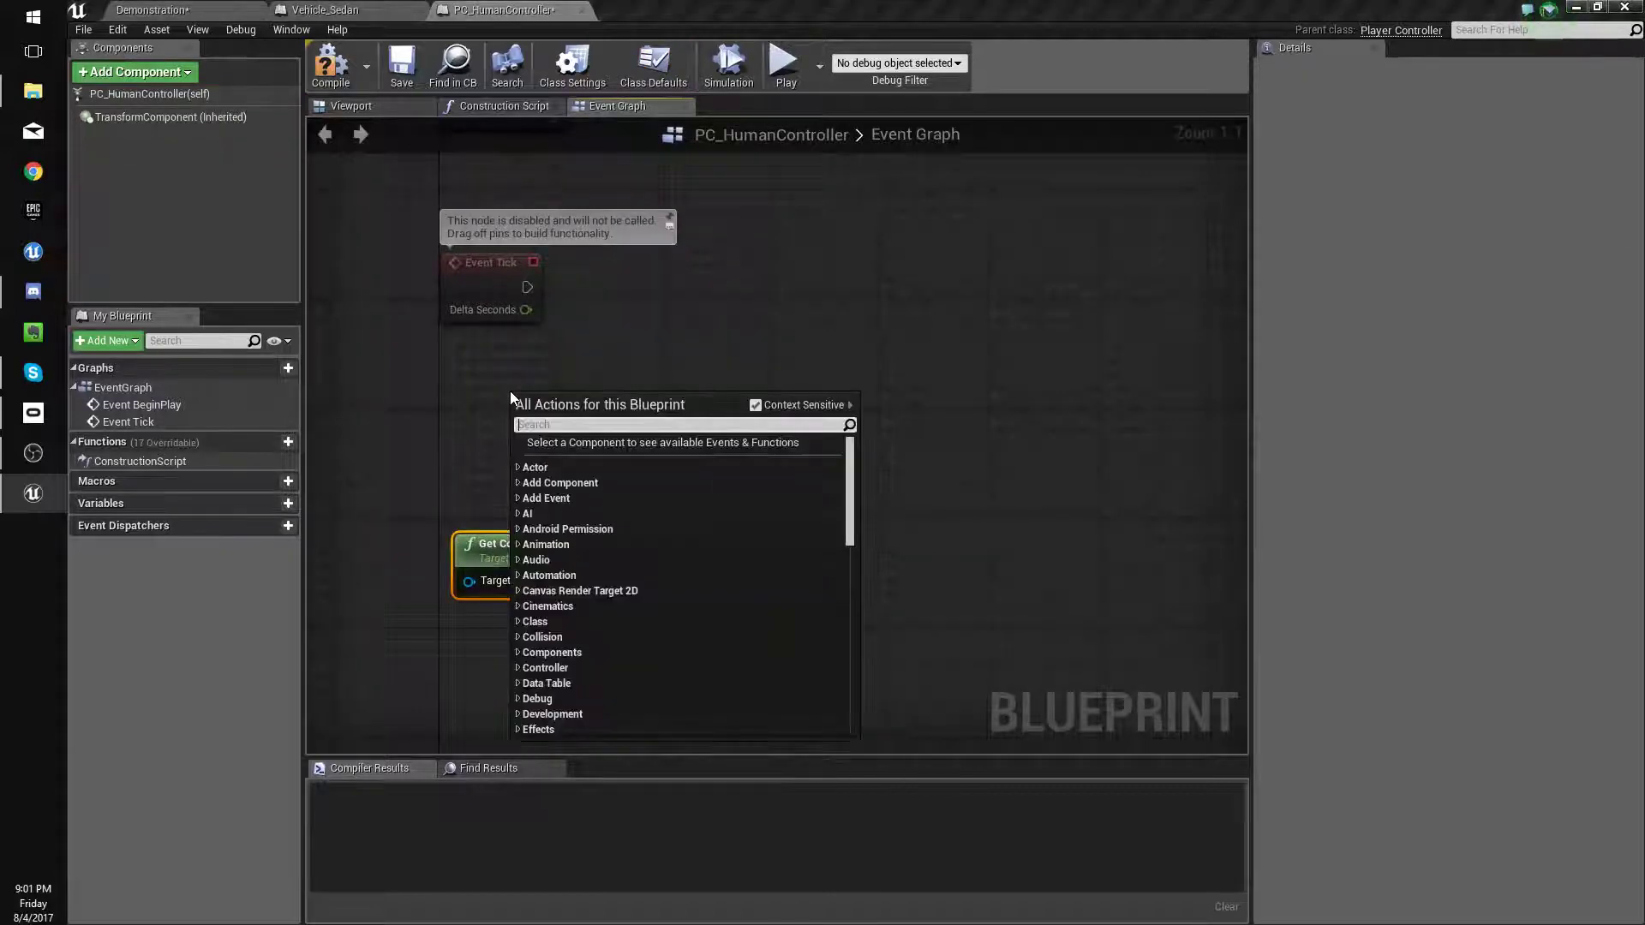
pyautogui.write('move forward')
pyautogui.press('Up')
pyautogui.press('Return')
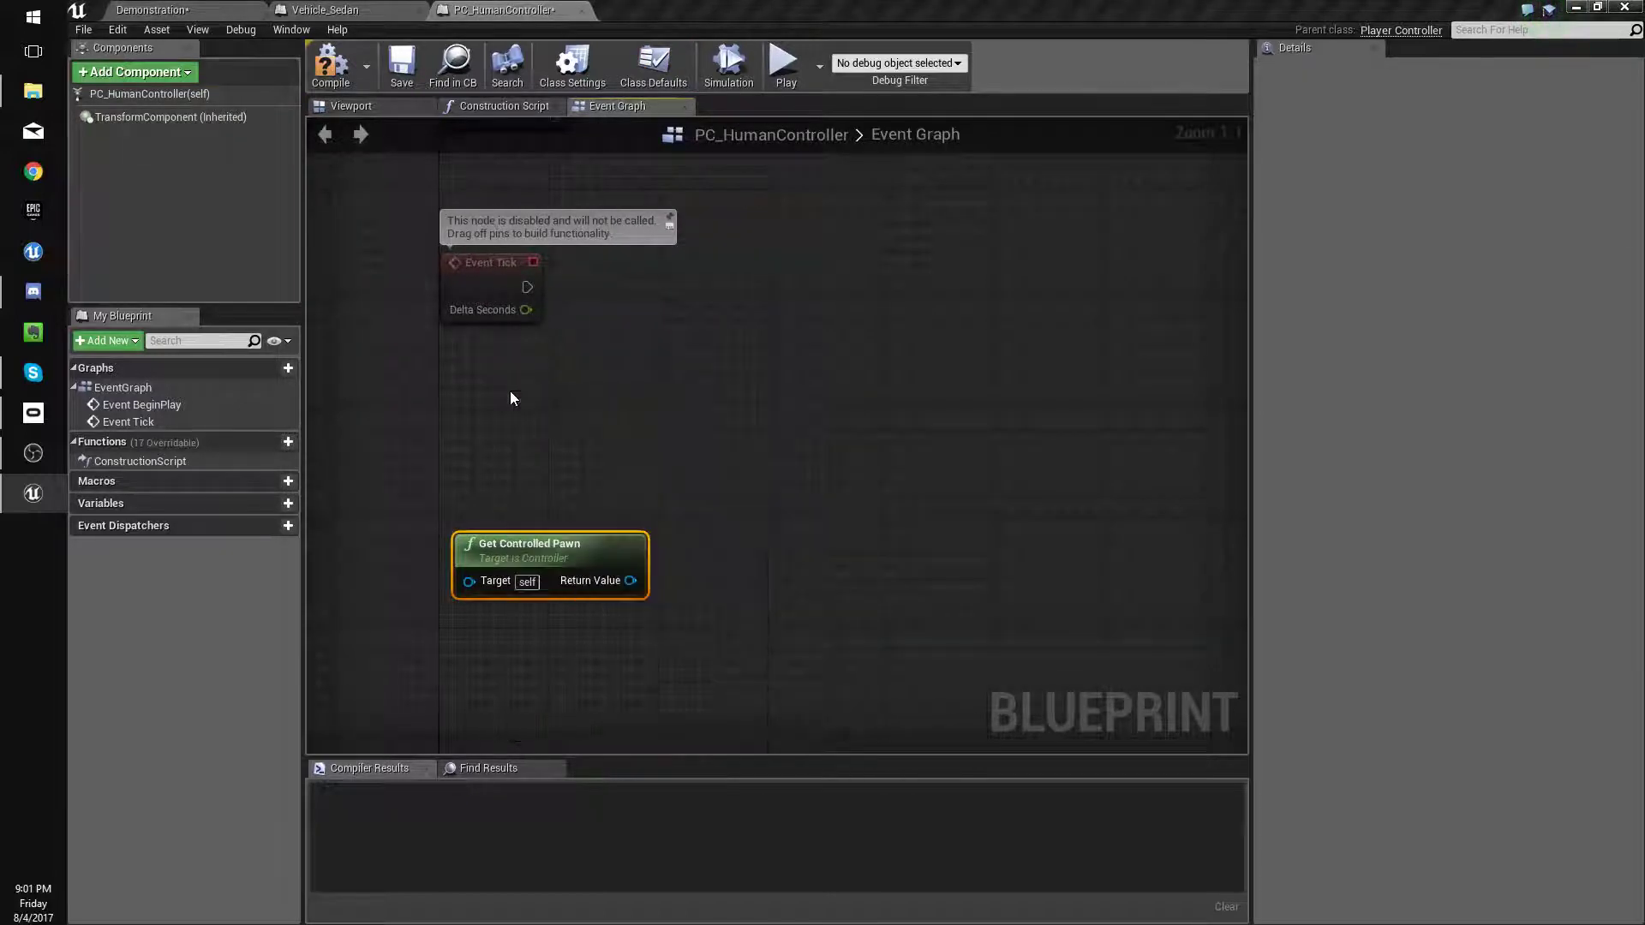
pyautogui.moveTo(510, 391); pyautogui.dragTo(572, 203, button='right')
pyautogui.rightClick(636, 494)
pyautogui.write('move right')
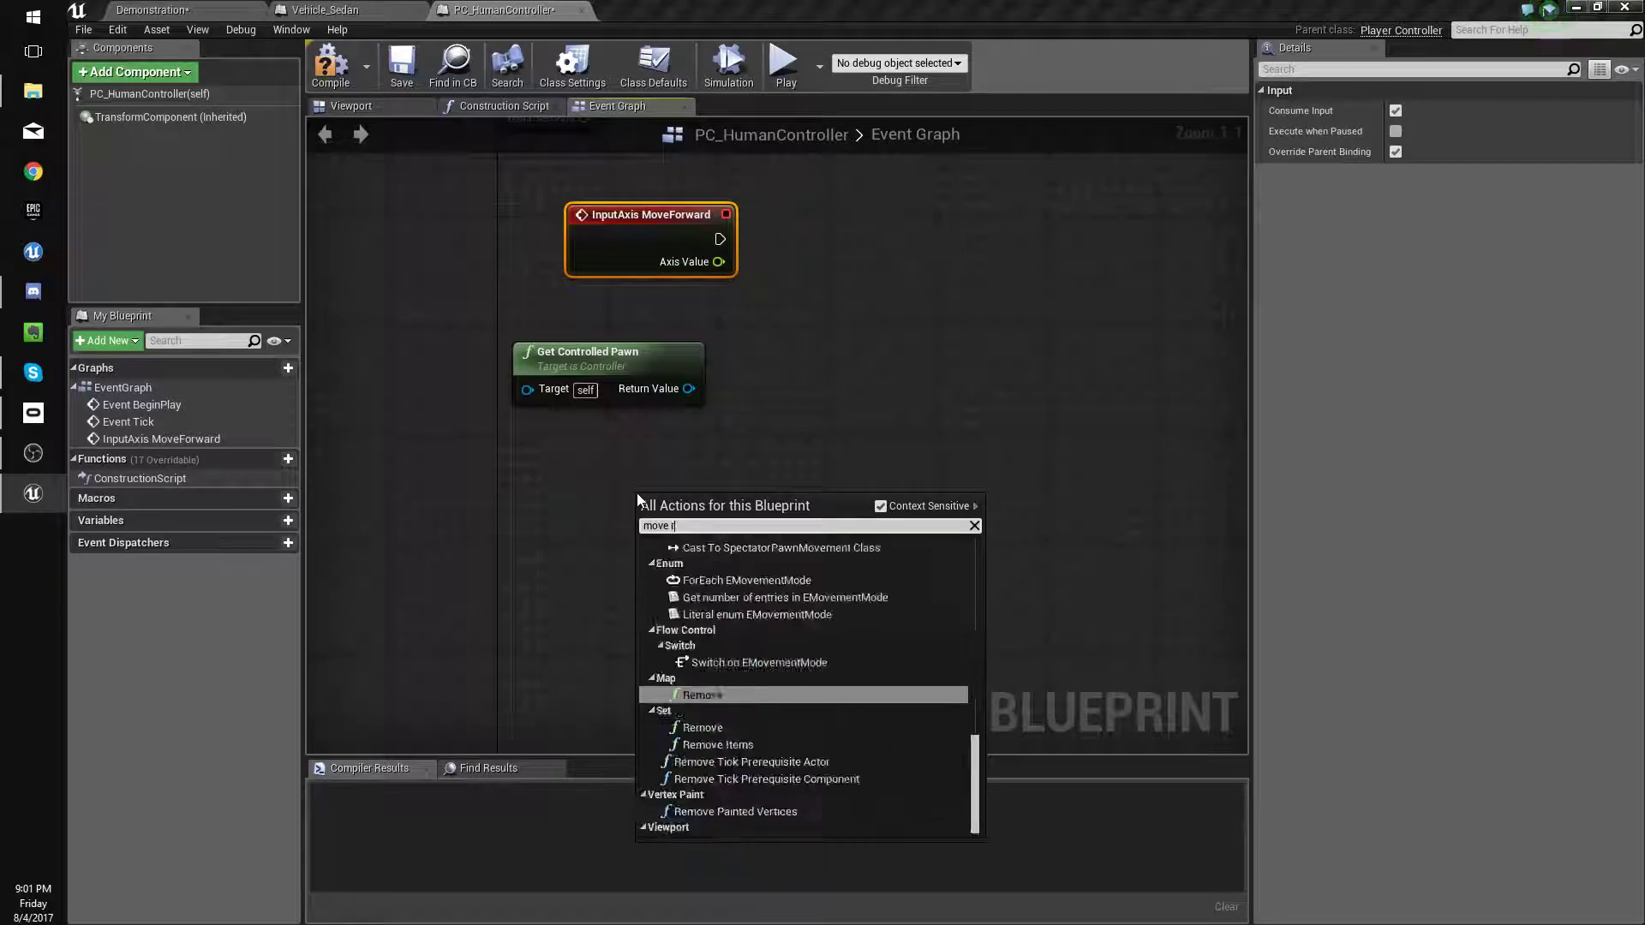
pyautogui.press('Up')
pyautogui.press('Up')
pyautogui.press('Return')
pyautogui.moveTo(694, 561); pyautogui.dragTo(652, 562)
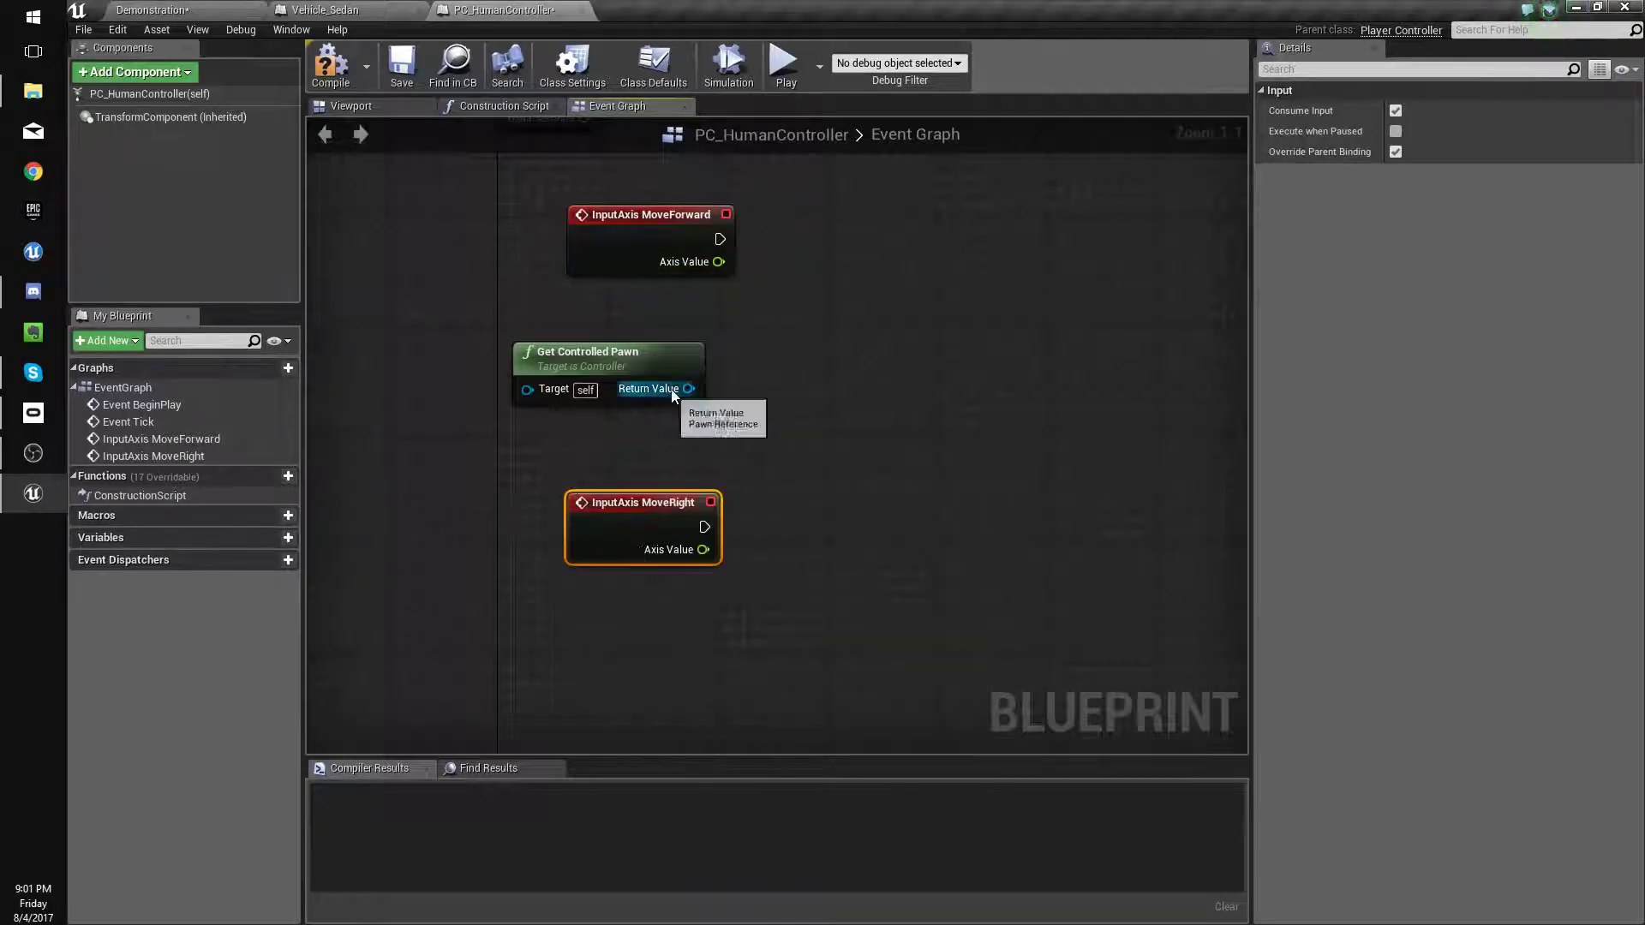
pyautogui.moveTo(685, 389); pyautogui.dragTo(801, 302)
pyautogui.write('cast to')
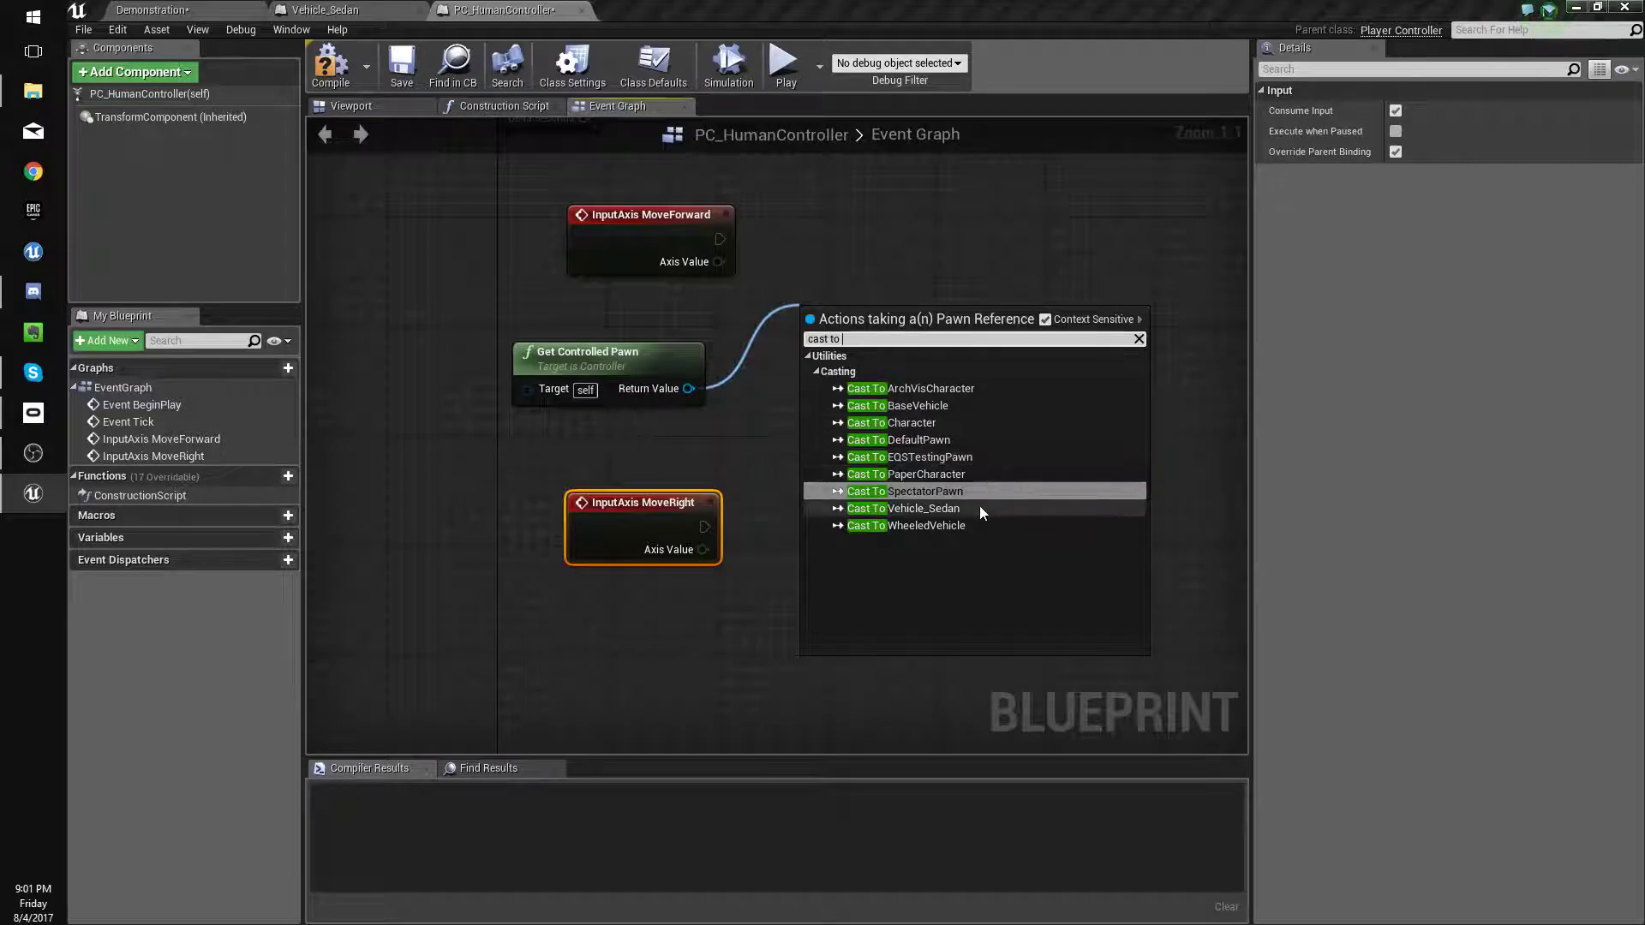
pyautogui.click(925, 508)
pyautogui.moveTo(885, 335); pyautogui.dragTo(912, 206)
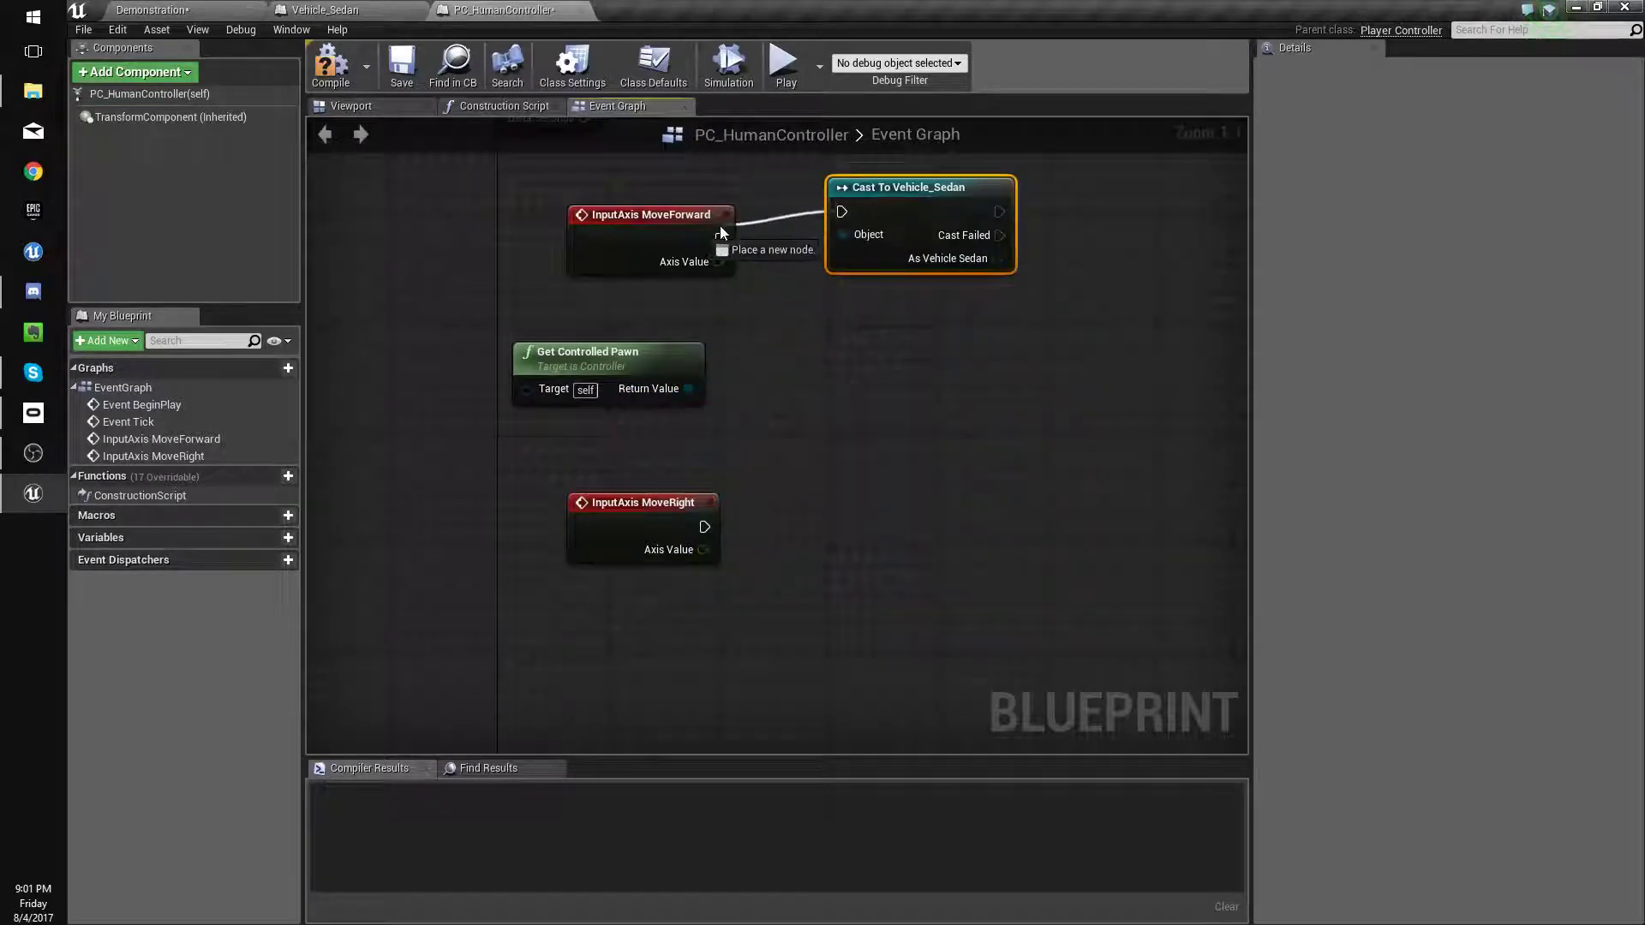
pyautogui.hotkey('ctrl', 'z')
pyautogui.hotkey('ctrl', 'z')
# Cast the controlled pawn to BaseVehicle and run the cast from the InputAxis MoveForward event, aligning the two nodes.
pyautogui.moveTo(689, 389); pyautogui.dragTo(794, 263)
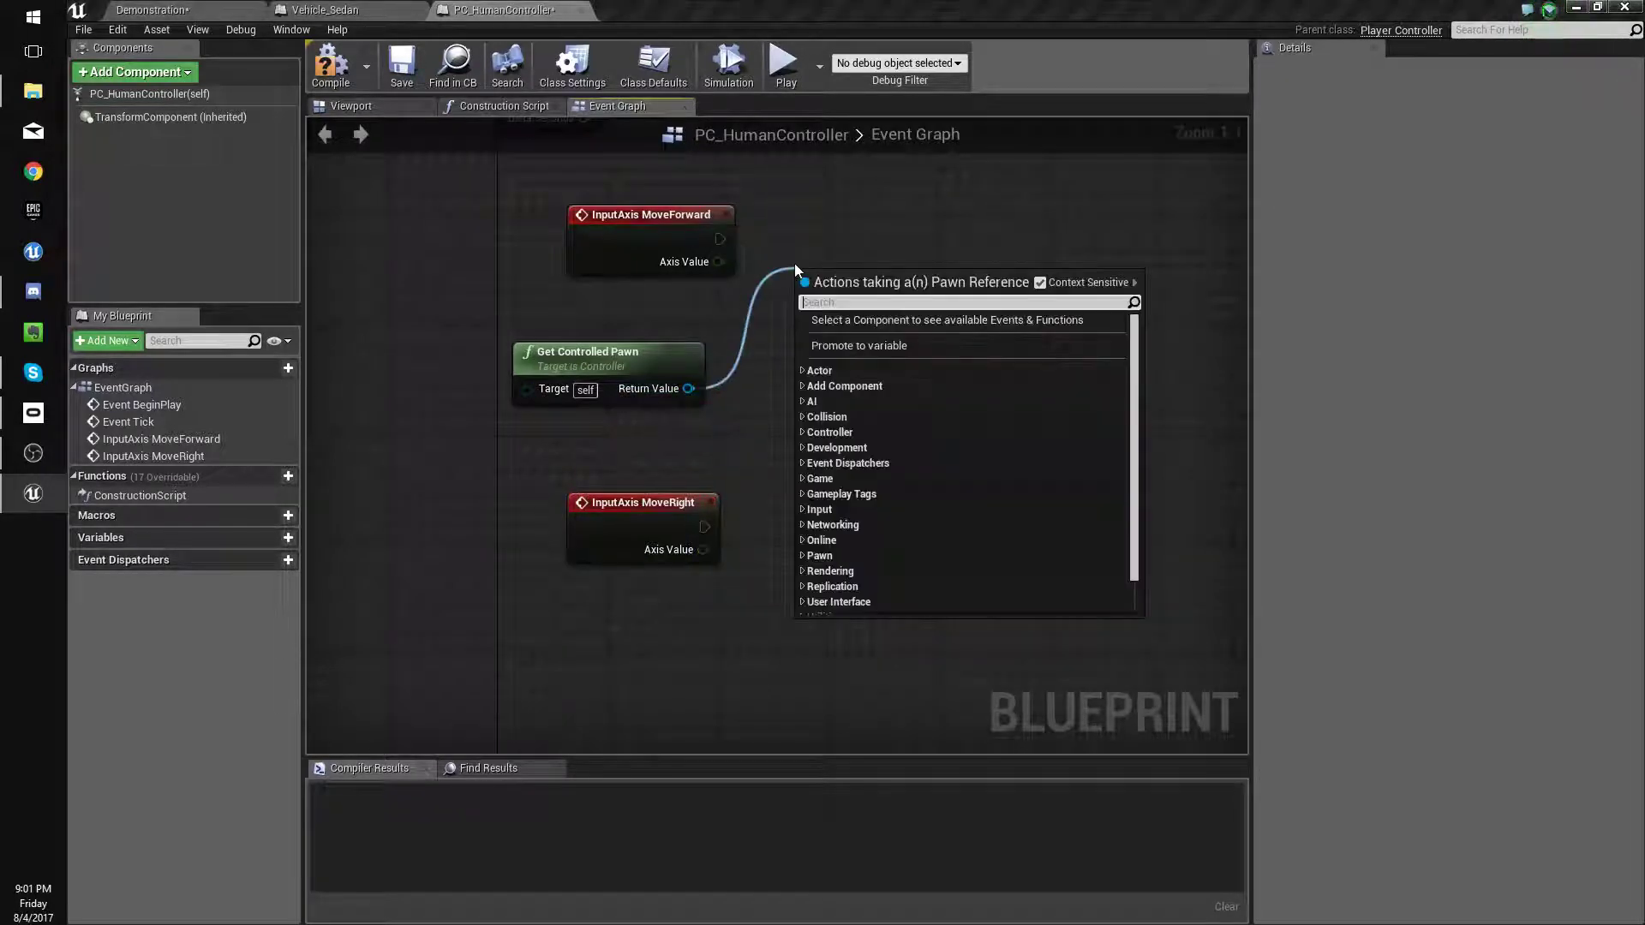
pyautogui.write('cast to base')
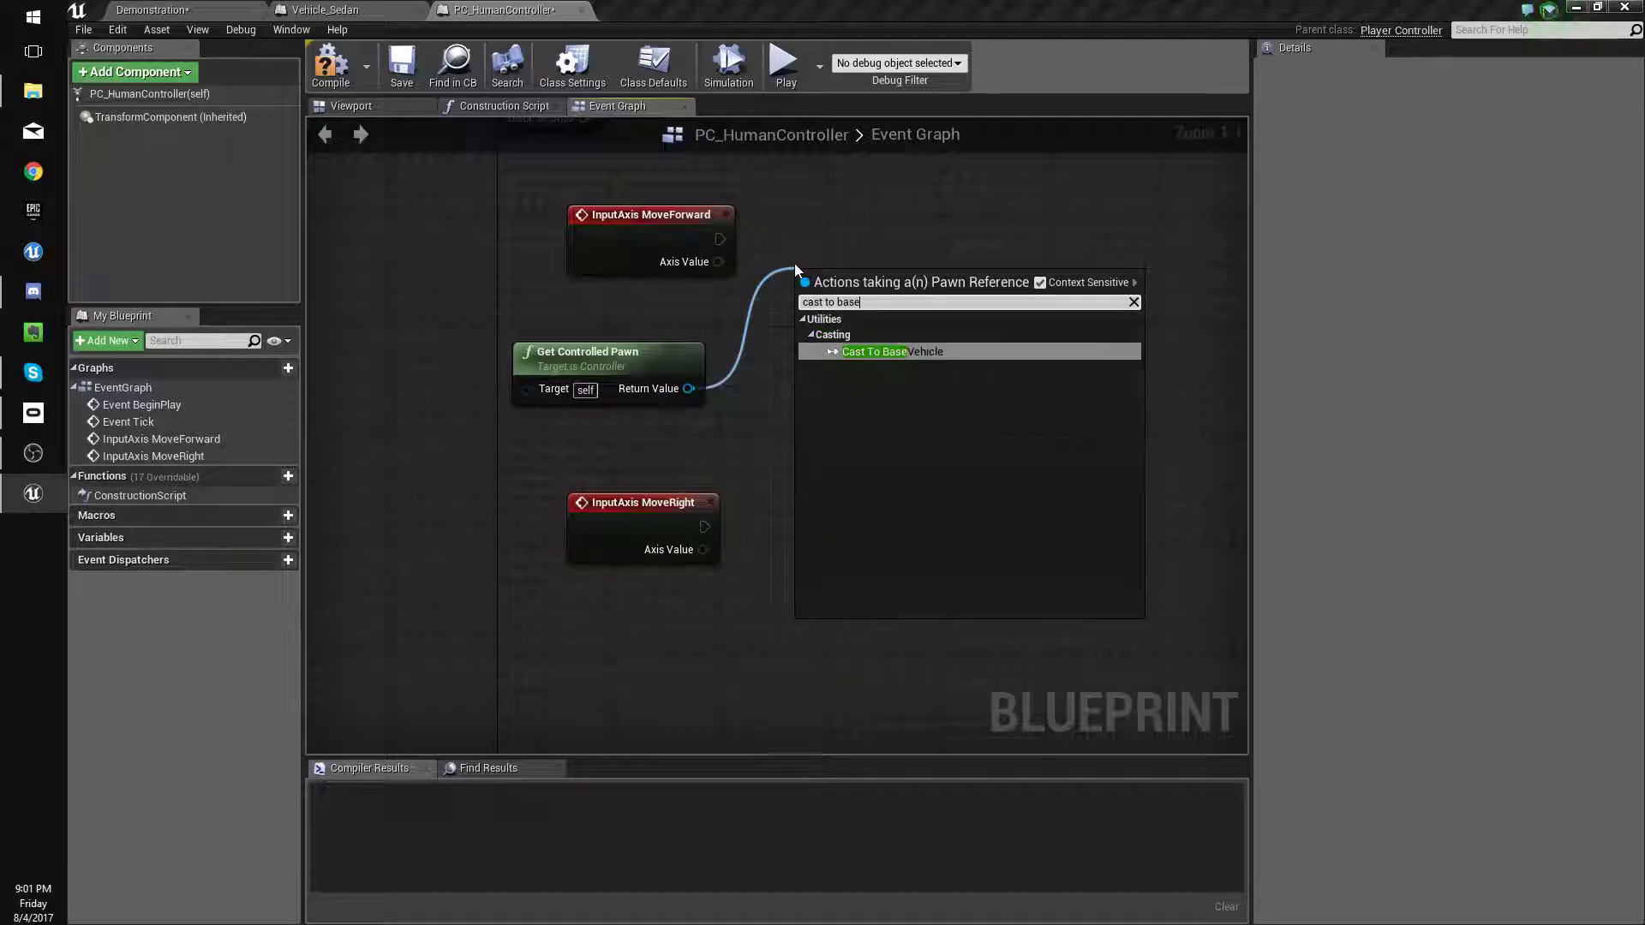
pyautogui.press('Return')
pyautogui.moveTo(852, 317); pyautogui.dragTo(708, 237)
pyautogui.moveTo(821, 224); pyautogui.dragTo(807, 237)
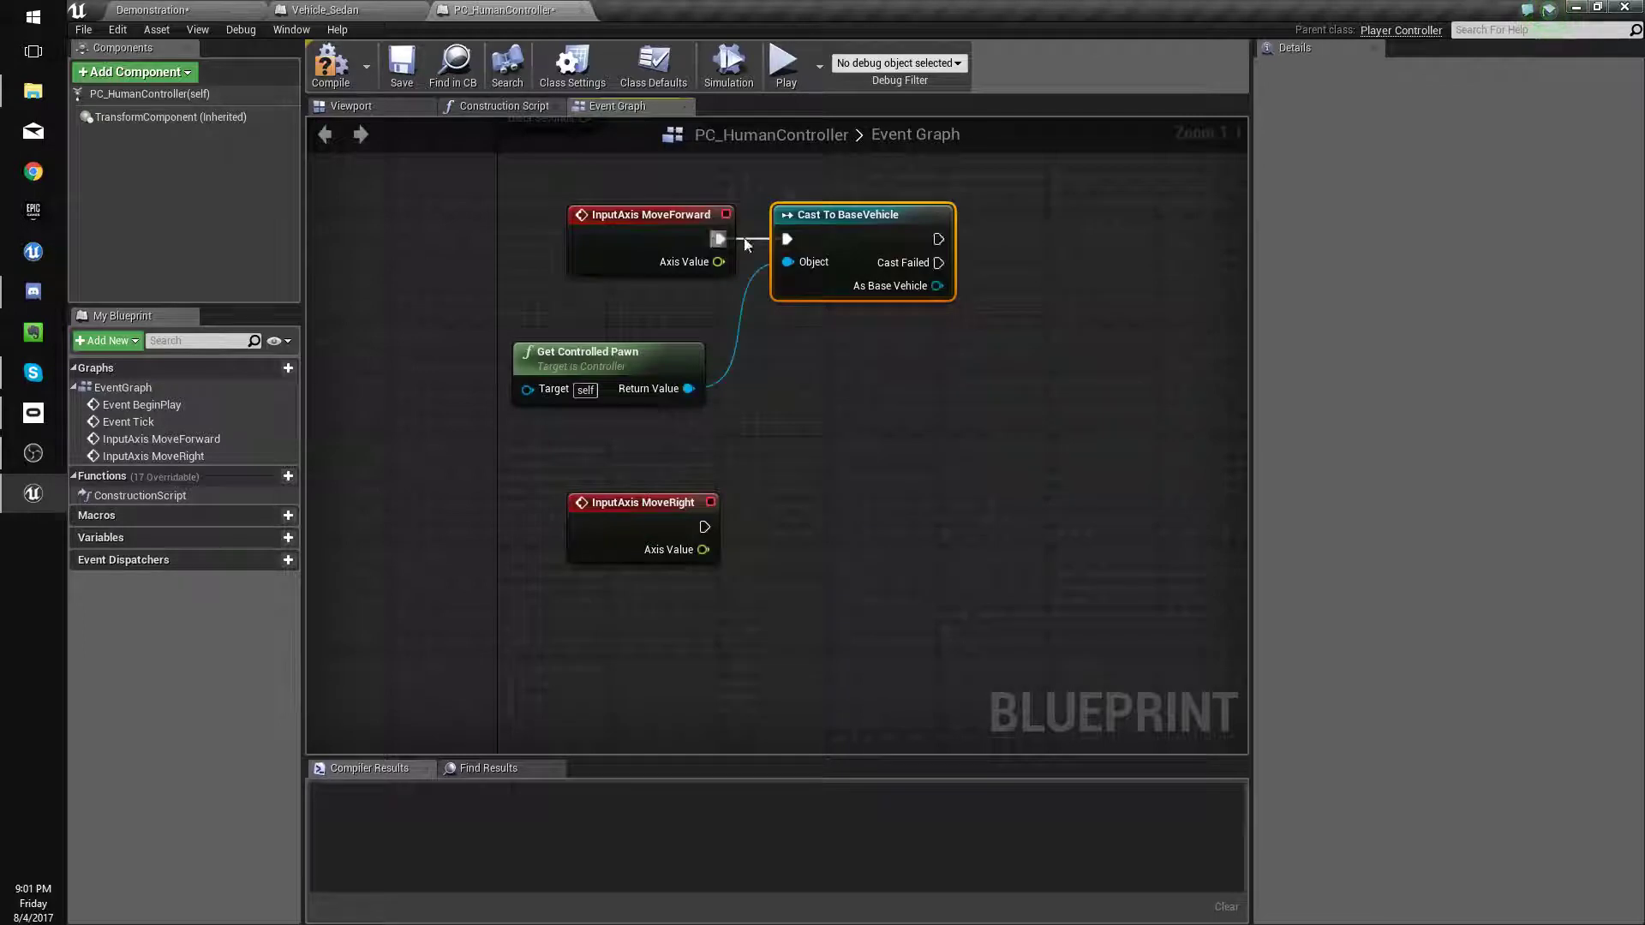
# Paste a second Cast To BaseVehicle node, run it from InputAxis MoveRight, and feed it the controlled pawn.
pyautogui.hotkey('ctrl', 'v')
pyautogui.moveTo(704, 527); pyautogui.dragTo(760, 555)
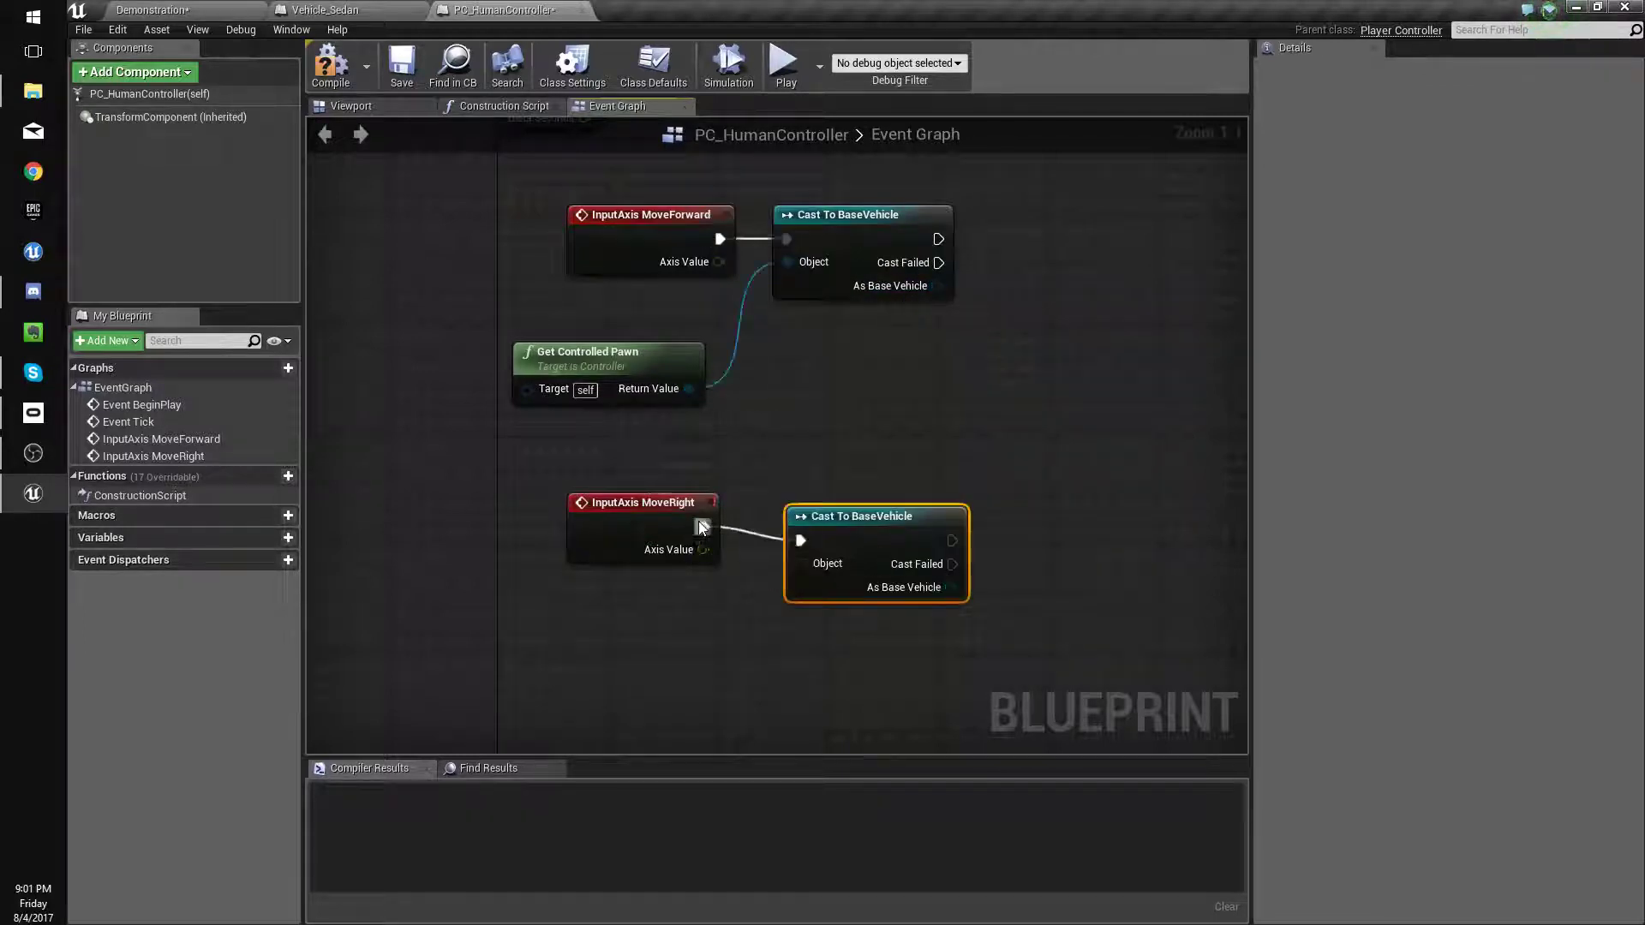
pyautogui.moveTo(847, 517); pyautogui.dragTo(835, 501)
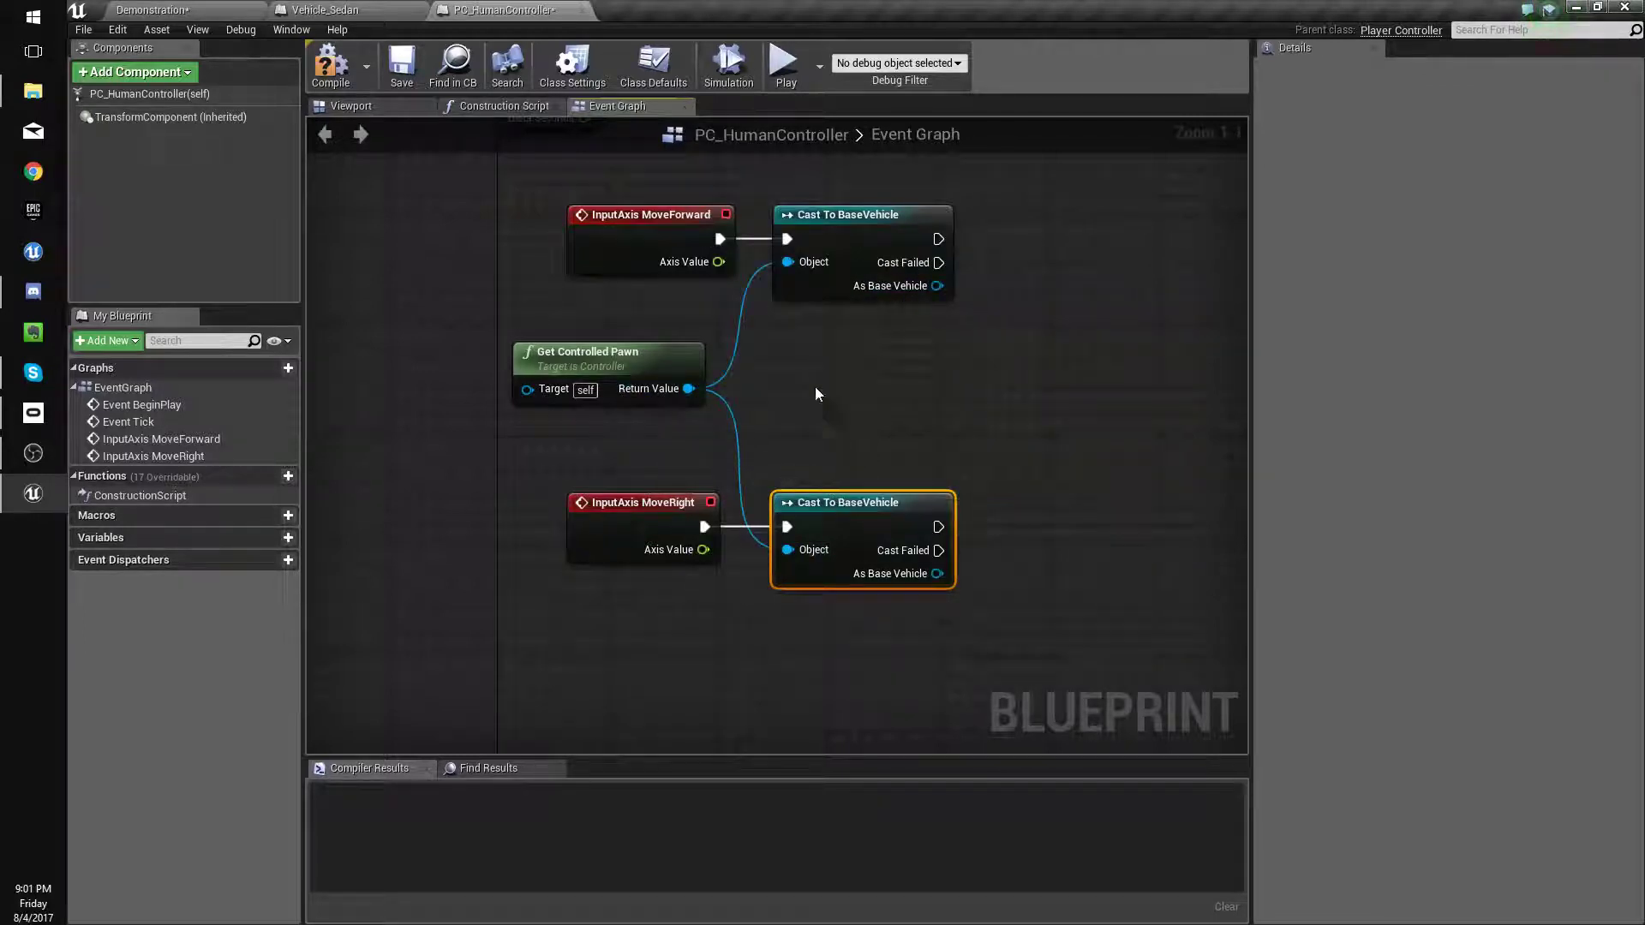
# Add a Set Throttle Input (VehicleMovement) node driven by the MoveForward cast and Axis Value, and place its Vehicle Movement node below the cast.
pyautogui.moveTo(765, 415); pyautogui.dragTo(687, 414, button='right')
pyautogui.moveTo(817, 338); pyautogui.dragTo(726, 383, button='right')
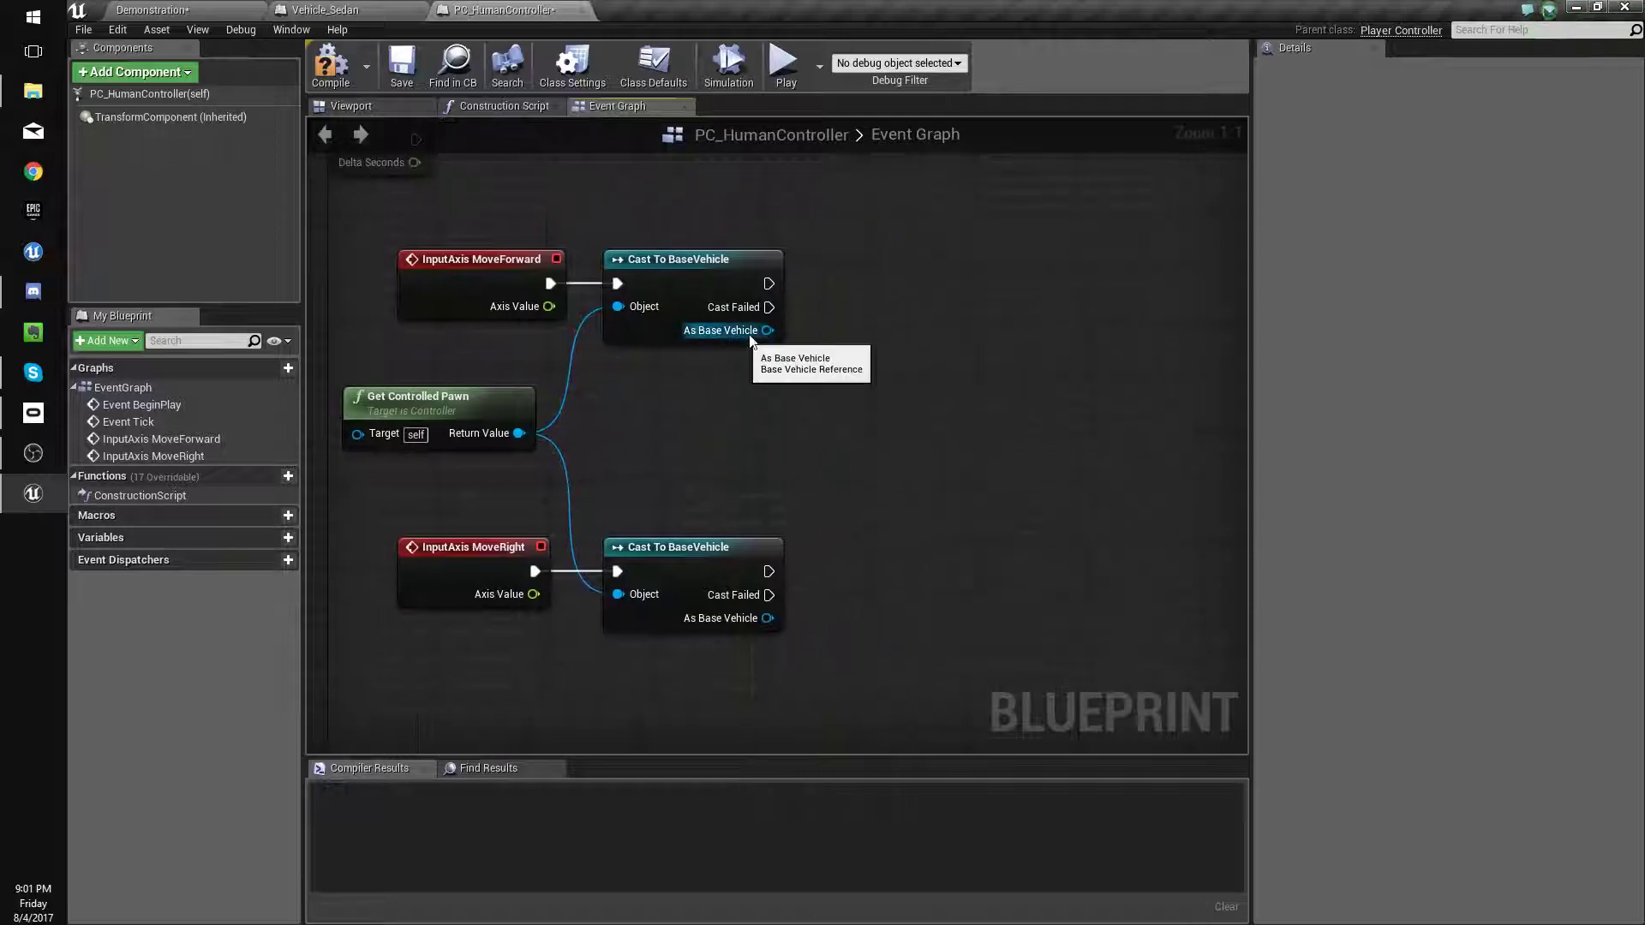
pyautogui.moveTo(773, 332); pyautogui.dragTo(779, 383, button='right')
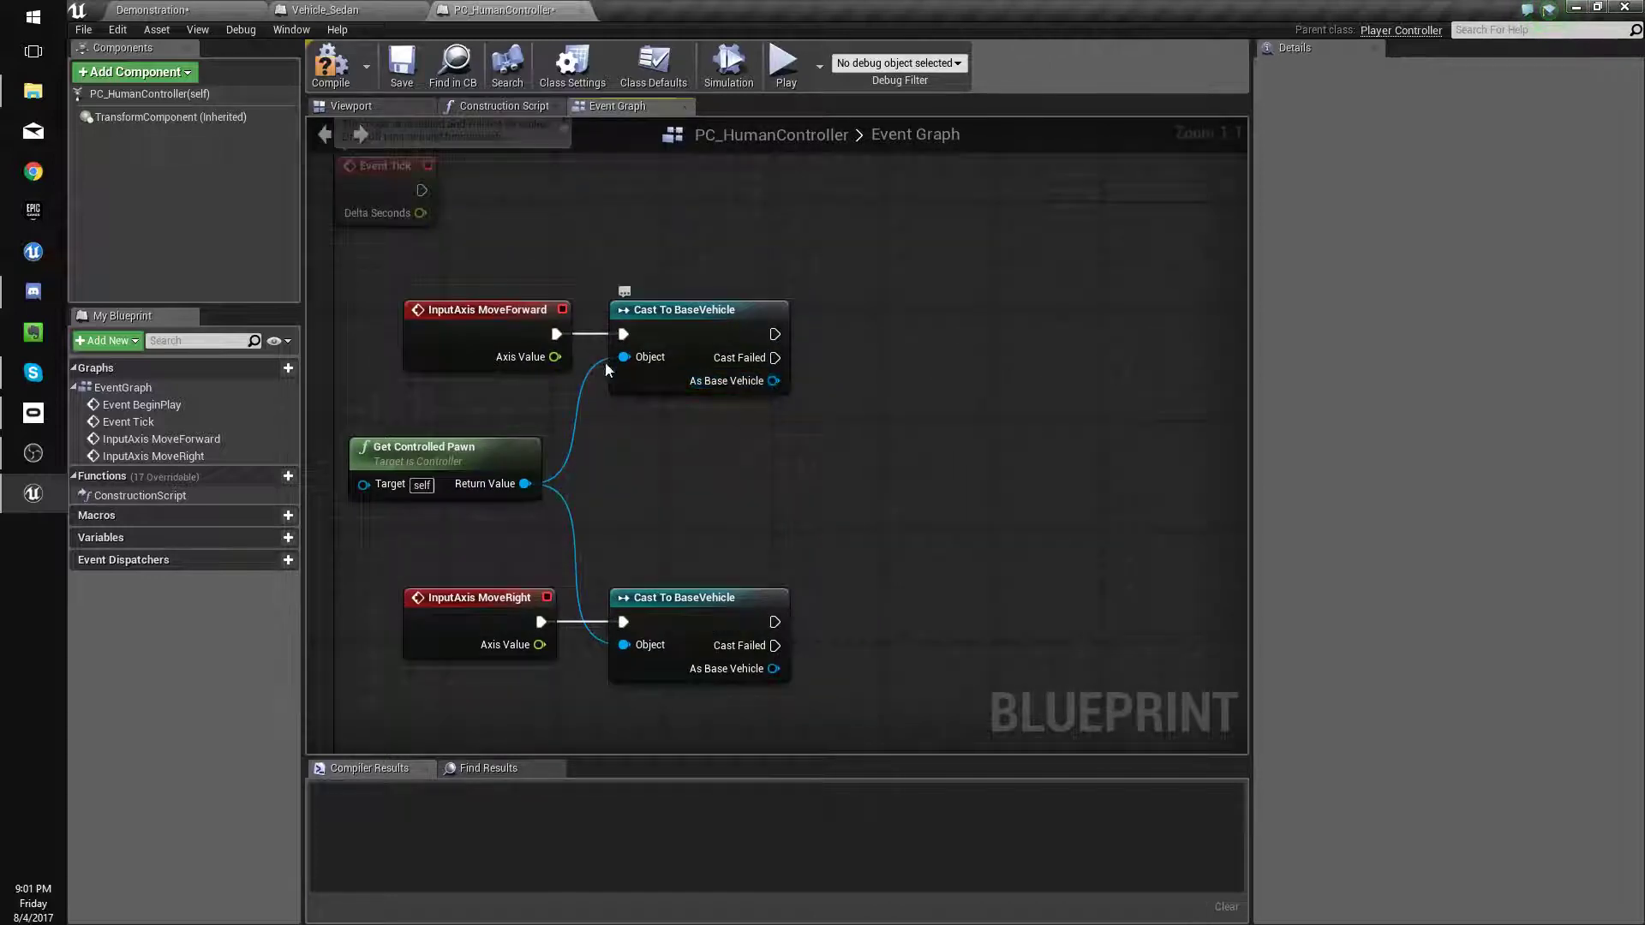
pyautogui.moveTo(743, 384); pyautogui.dragTo(906, 291)
pyautogui.write('thrott')
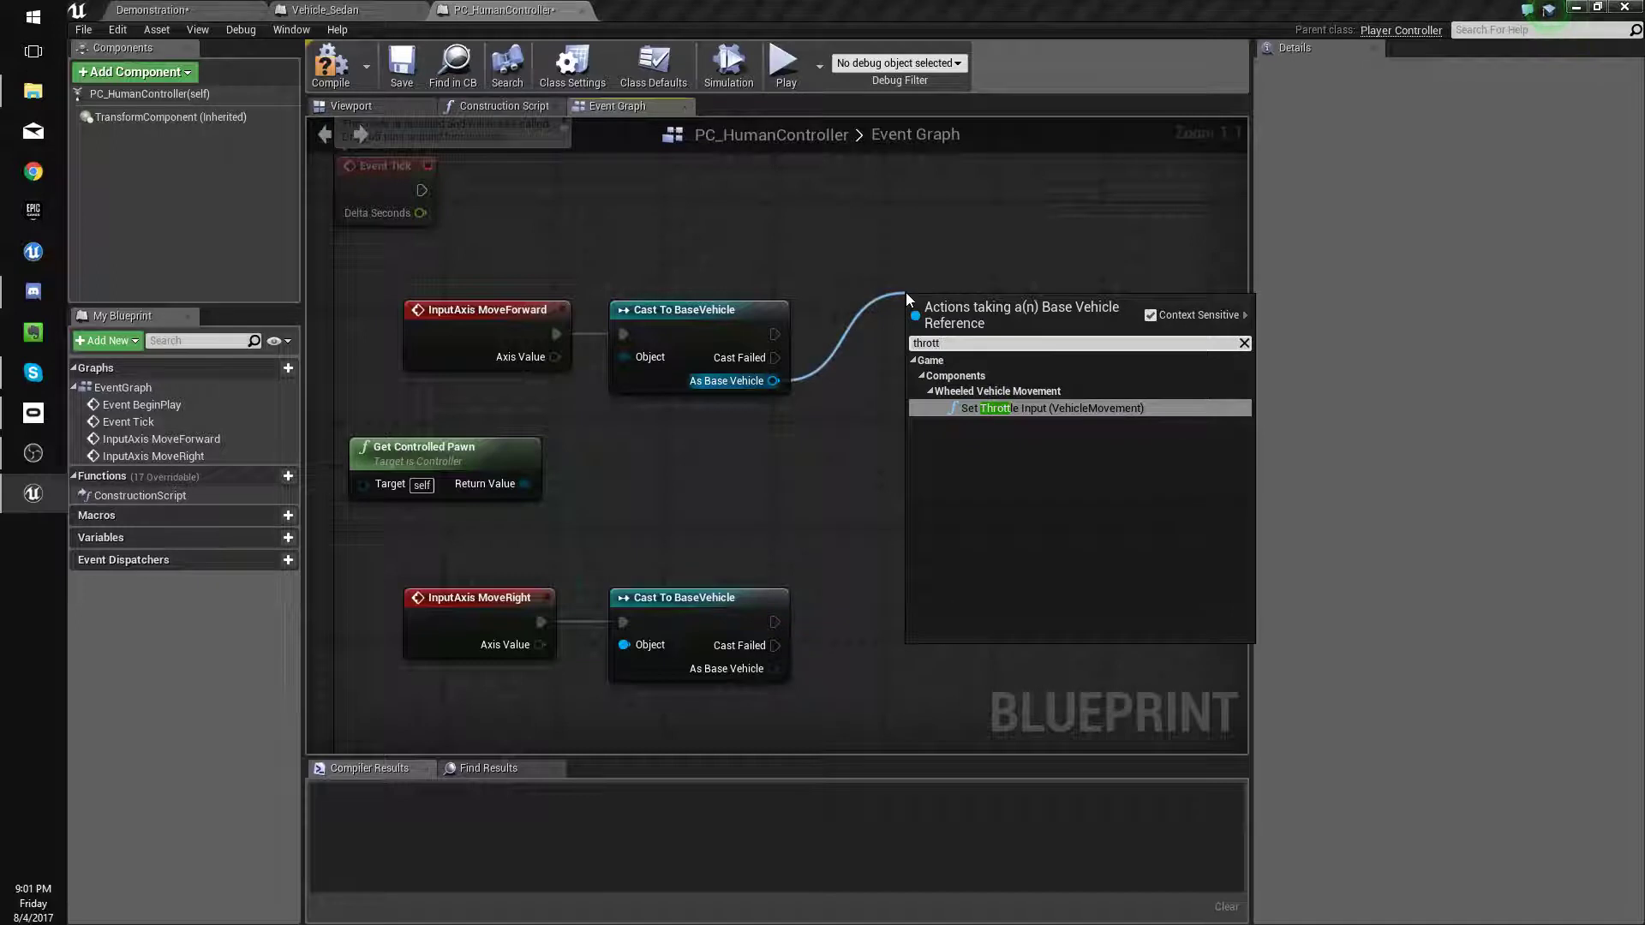
pyautogui.press('Return')
pyautogui.click(789, 261)
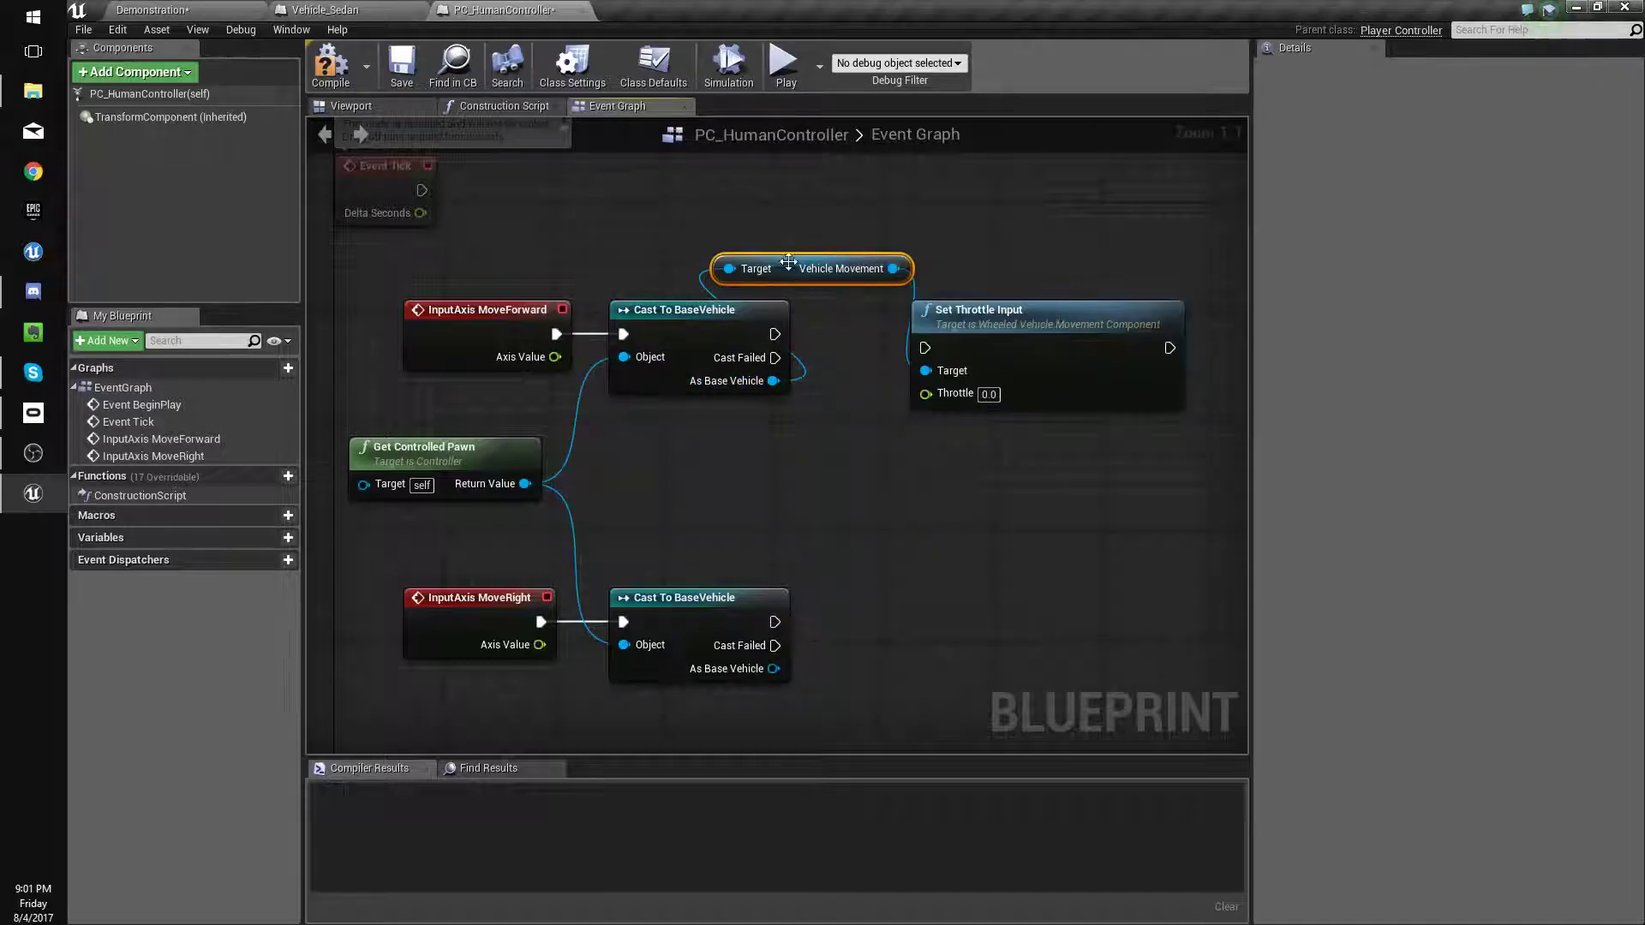
pyautogui.moveTo(807, 259); pyautogui.dragTo(795, 464)
pyautogui.moveTo(553, 357)
pyautogui.mouseDown()
pyautogui.moveTo(1020, 394)
pyautogui.moveTo(523, 365)
pyautogui.moveTo(548, 357)
pyautogui.mouseUp()
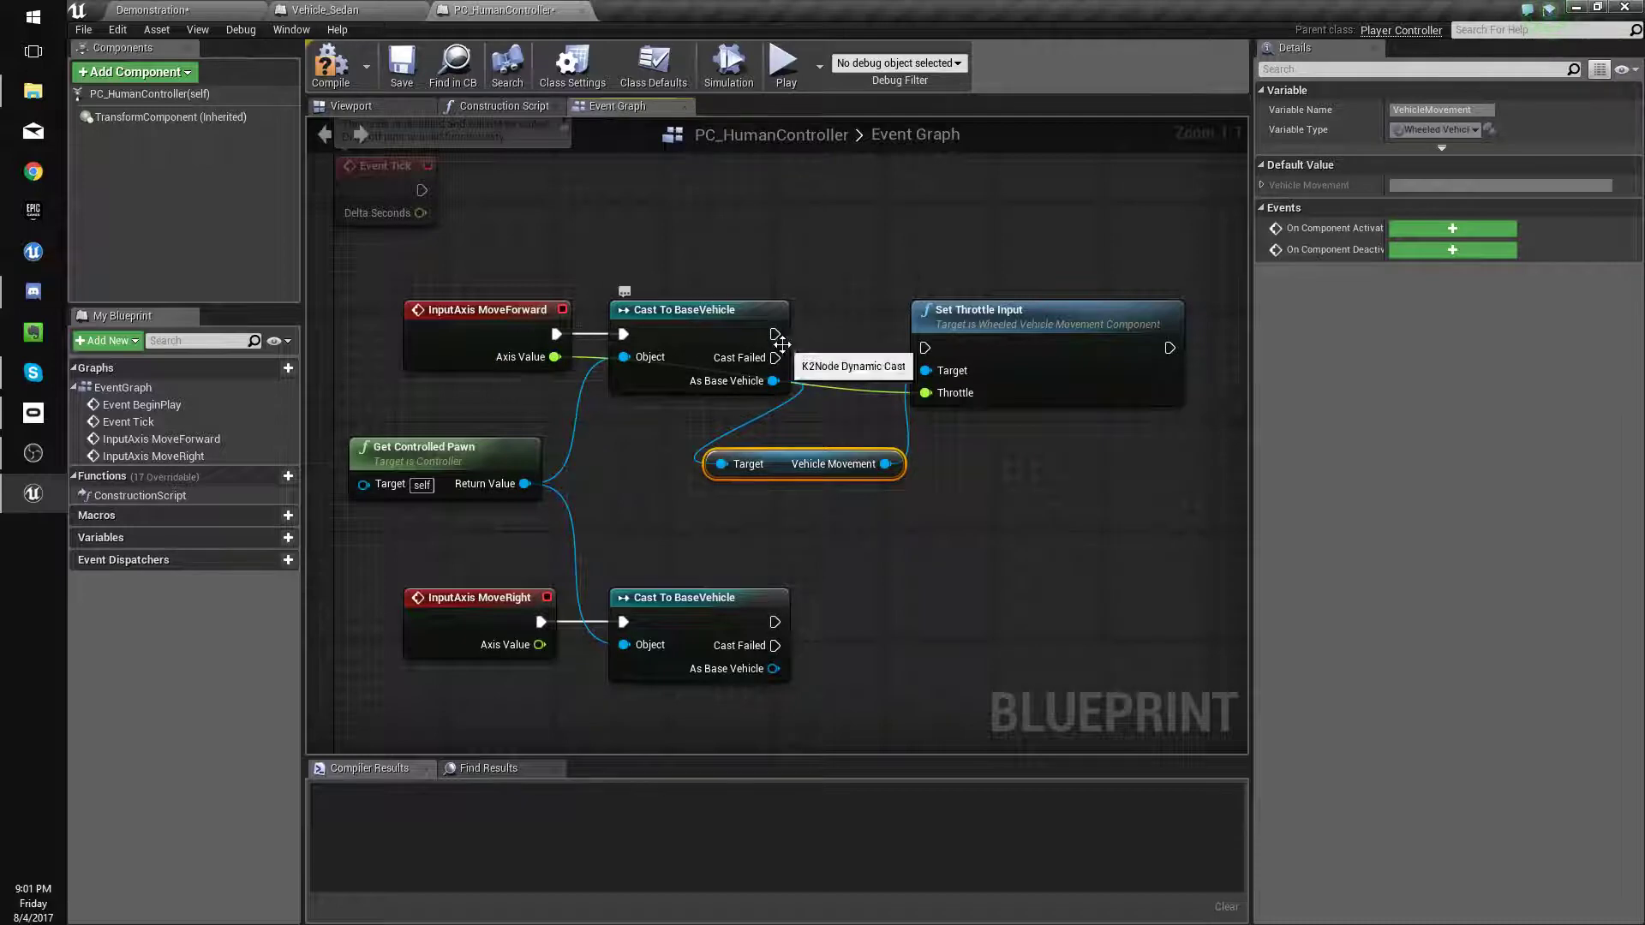
pyautogui.moveTo(775, 335); pyautogui.dragTo(926, 348)
# Add a Set Steering Input (VehicleMovement) node from the MoveRight cast's As Base Vehicle output.
pyautogui.moveTo(726, 649); pyautogui.dragTo(718, 504, button='right')
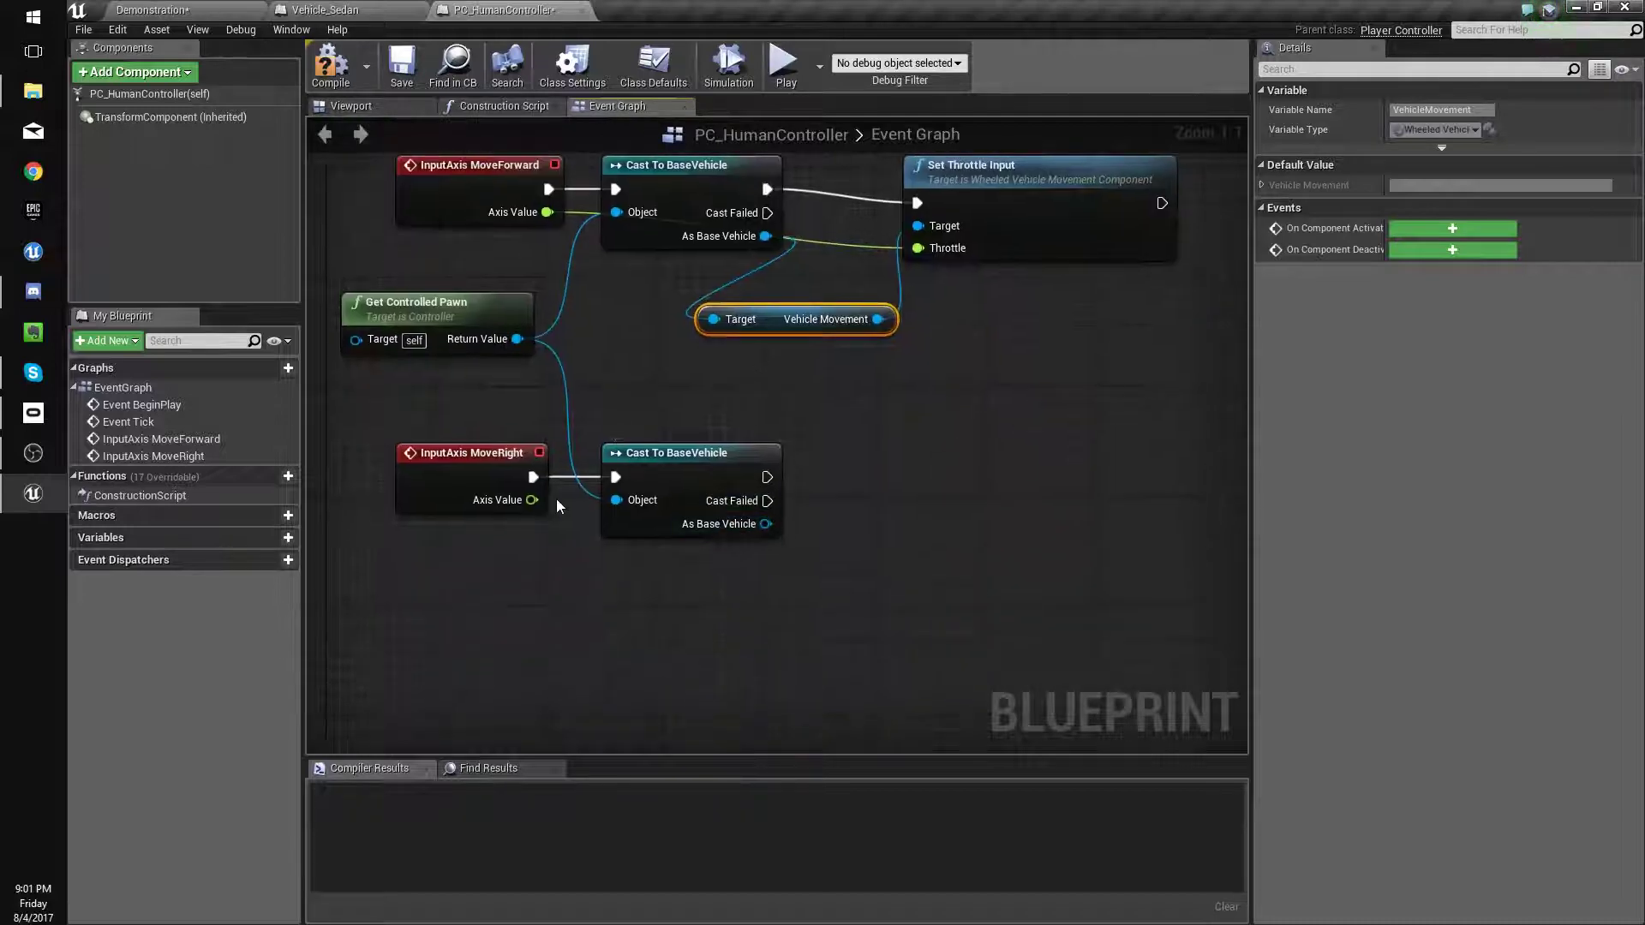
pyautogui.moveTo(765, 523); pyautogui.dragTo(975, 412)
pyautogui.write('steer')
pyautogui.press('Return')
pyautogui.click(801, 300)
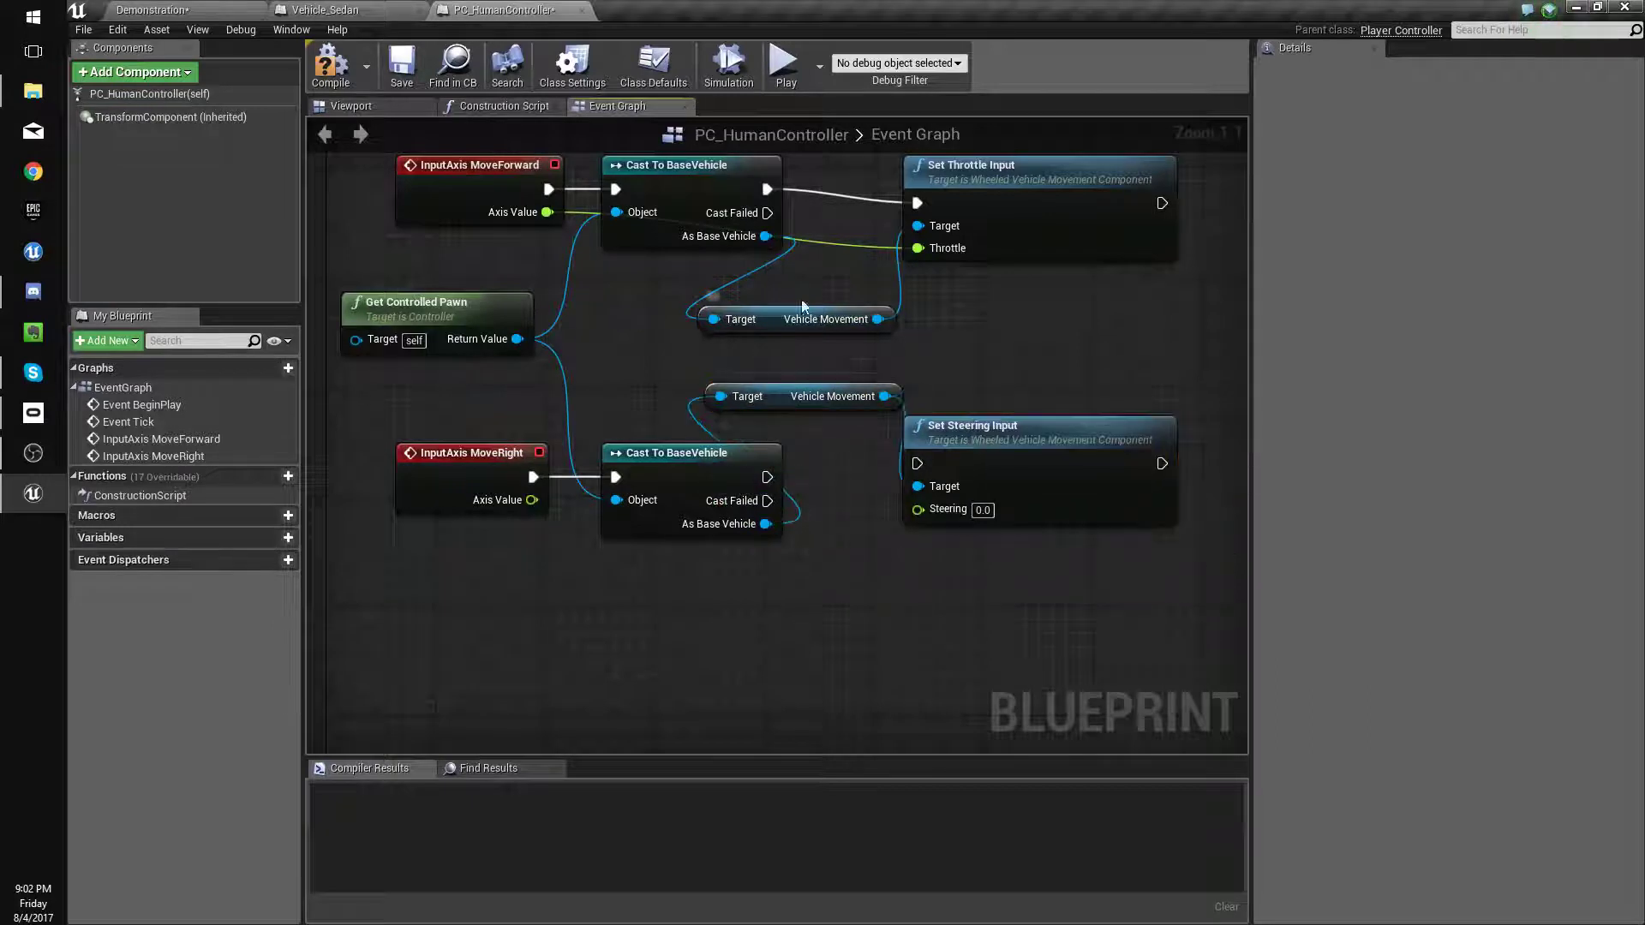
# Delete the steering branch's Vehicle Movement node and connect the throttle branch's Vehicle Movement output to Set Steering Input's Target.
pyautogui.click(805, 387)
pyautogui.press('Delete')
pyautogui.moveTo(878, 319); pyautogui.dragTo(917, 486)
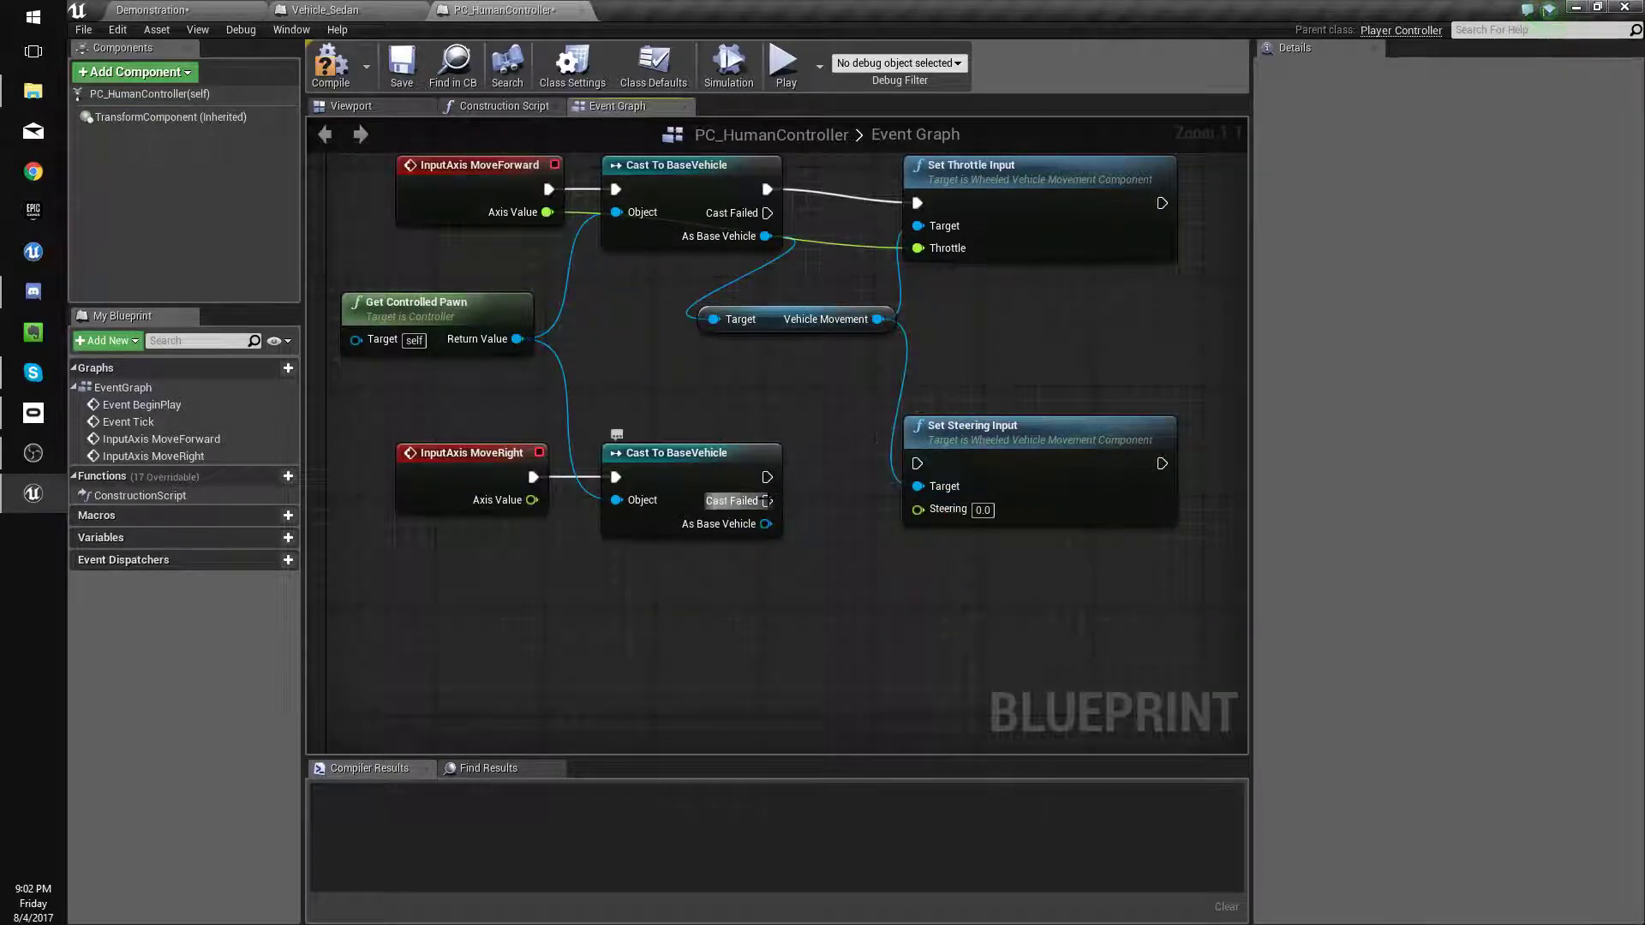
# Paste a copy of the Vehicle Movement node above Set Steering Input and connect its Target to the MoveRight cast's As Base Vehicle output.
pyautogui.click(814, 327)
pyautogui.hotkey('ctrl', 'c')
pyautogui.click(798, 360)
pyautogui.hotkey('ctrl', 'v')
pyautogui.moveTo(817, 375); pyautogui.dragTo(766, 524)
# Run Set Steering Input from the MoveRight cast, align it, and feed it the pasted Vehicle Movement and the MoveRight Axis Value.
pyautogui.moveTo(917, 464); pyautogui.dragTo(765, 476)
pyautogui.moveTo(1033, 440); pyautogui.dragTo(1047, 454)
pyautogui.moveTo(974, 388); pyautogui.dragTo(943, 500)
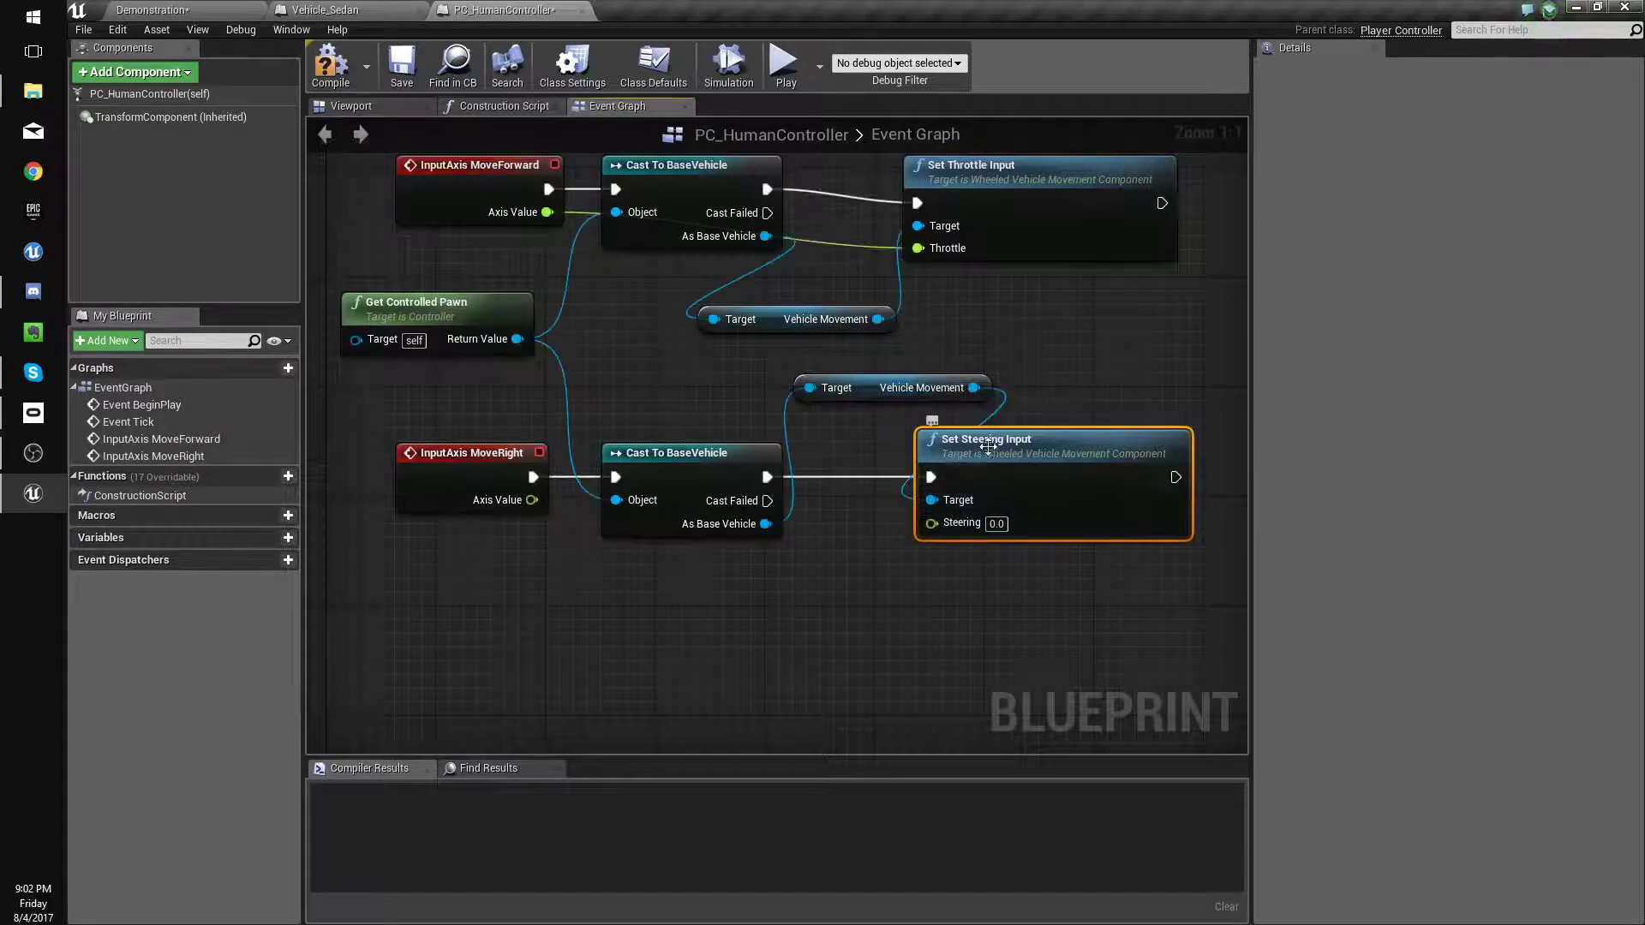
pyautogui.moveTo(986, 525); pyautogui.dragTo(532, 500)
# Wrap all the throttle and steering nodes in a comment titled Vehicle Movement and save the Blueprint.
pyautogui.scroll(-1, 741, 527)
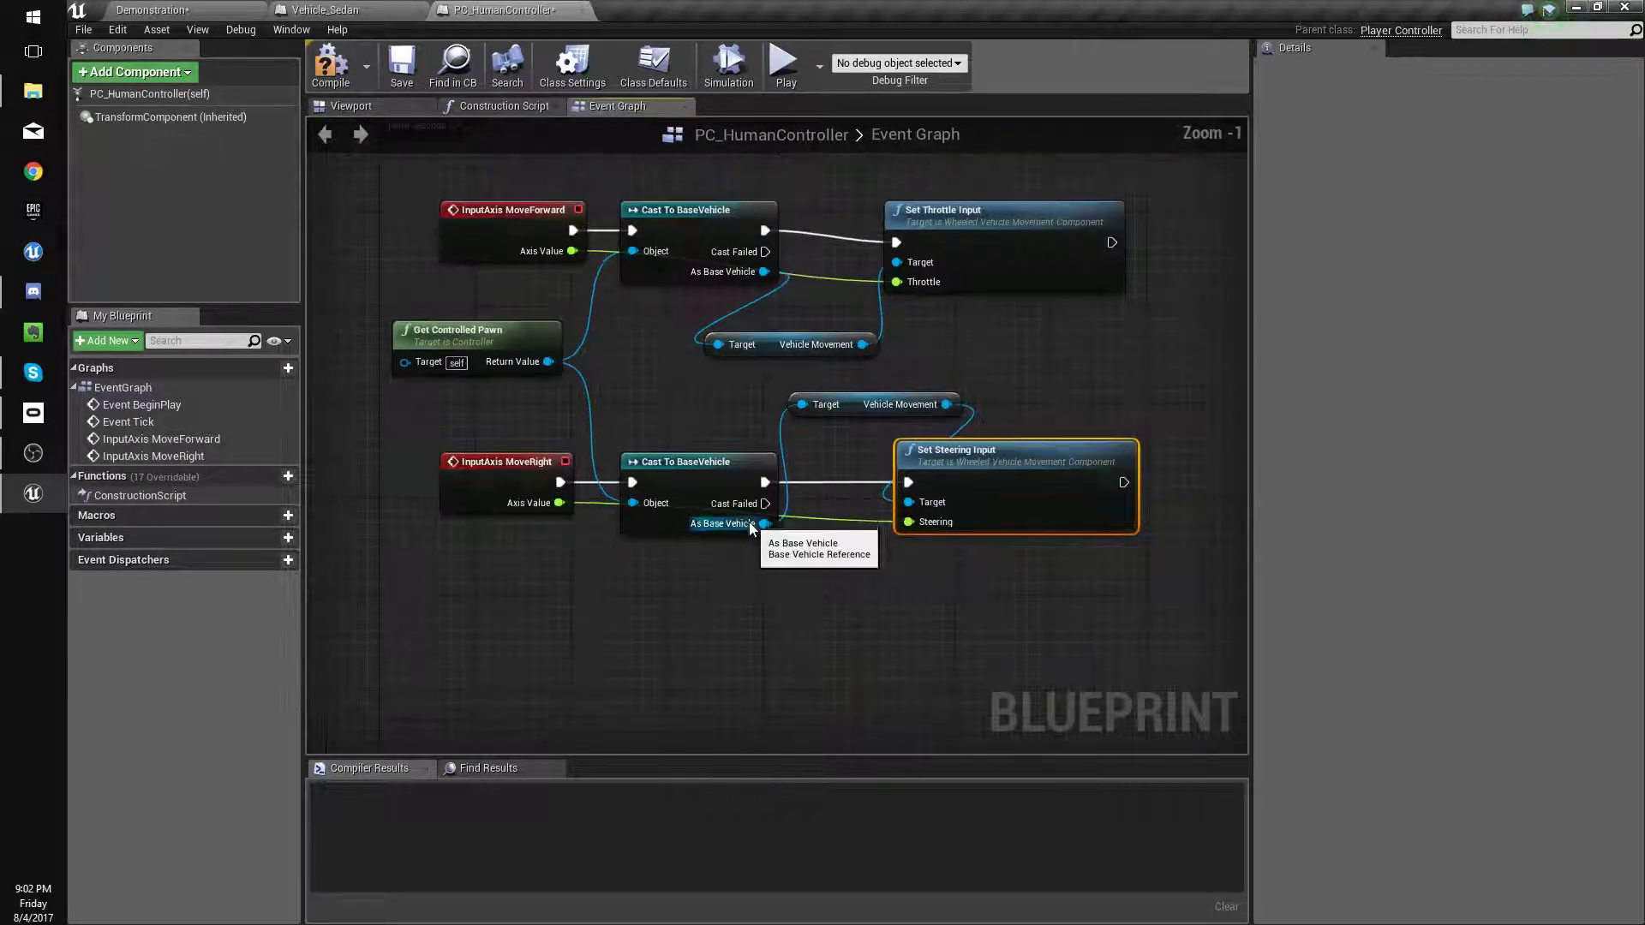
pyautogui.moveTo(403, 165); pyautogui.dragTo(1025, 618)
pyautogui.press('c')
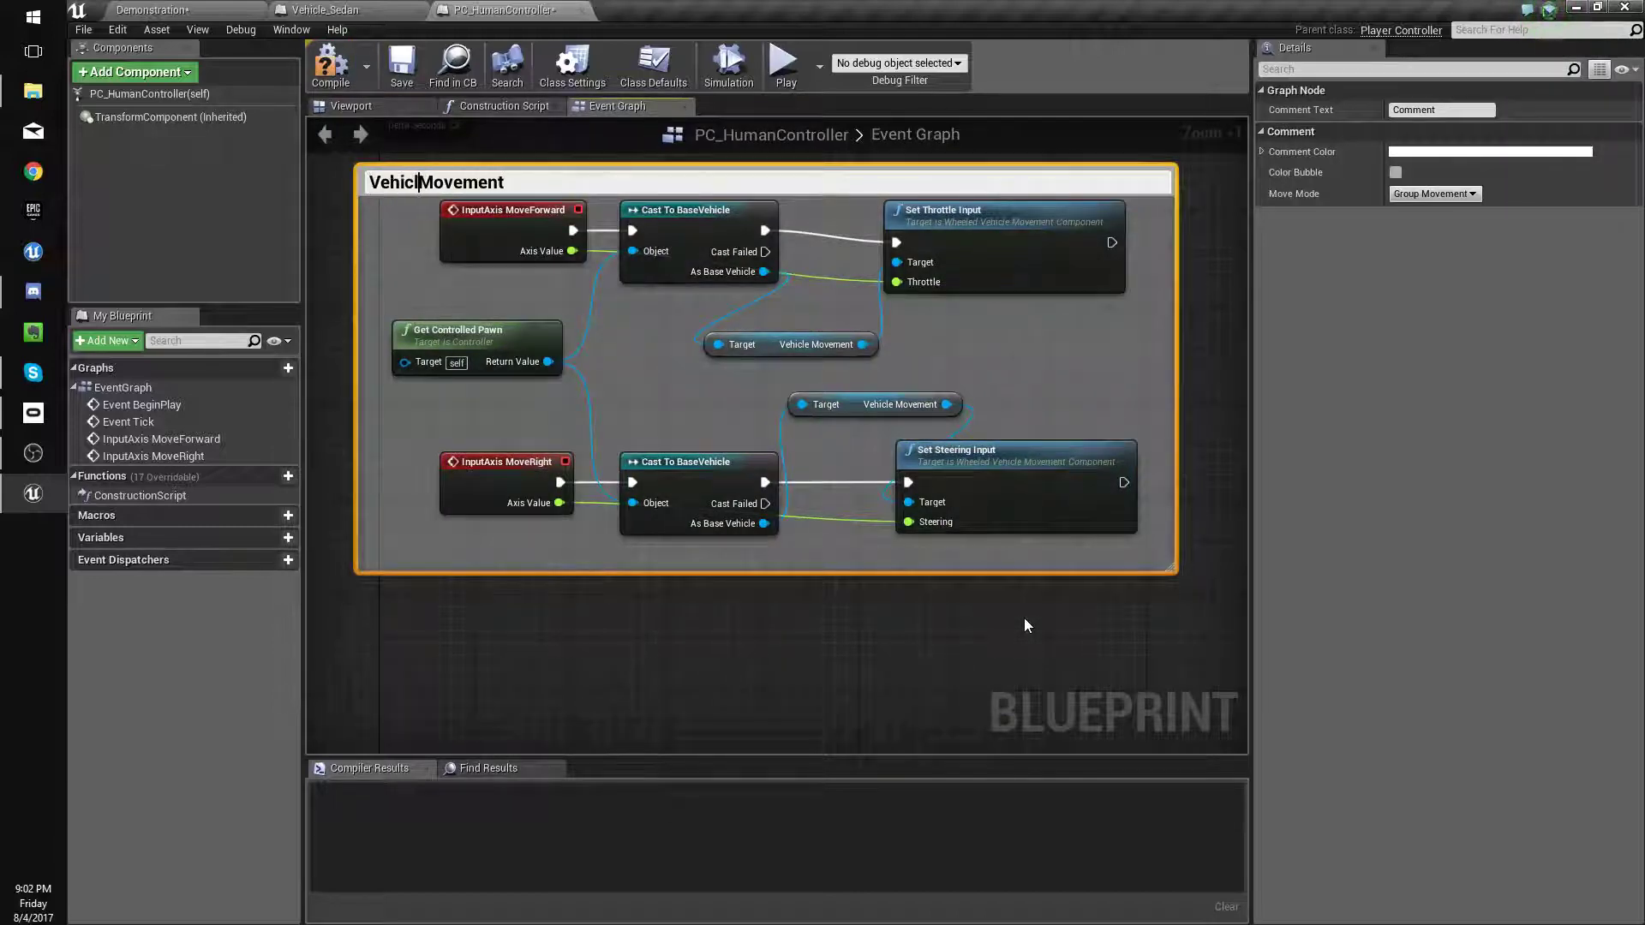
pyautogui.write('e')
pyautogui.press('Return')
pyautogui.click(402, 63)
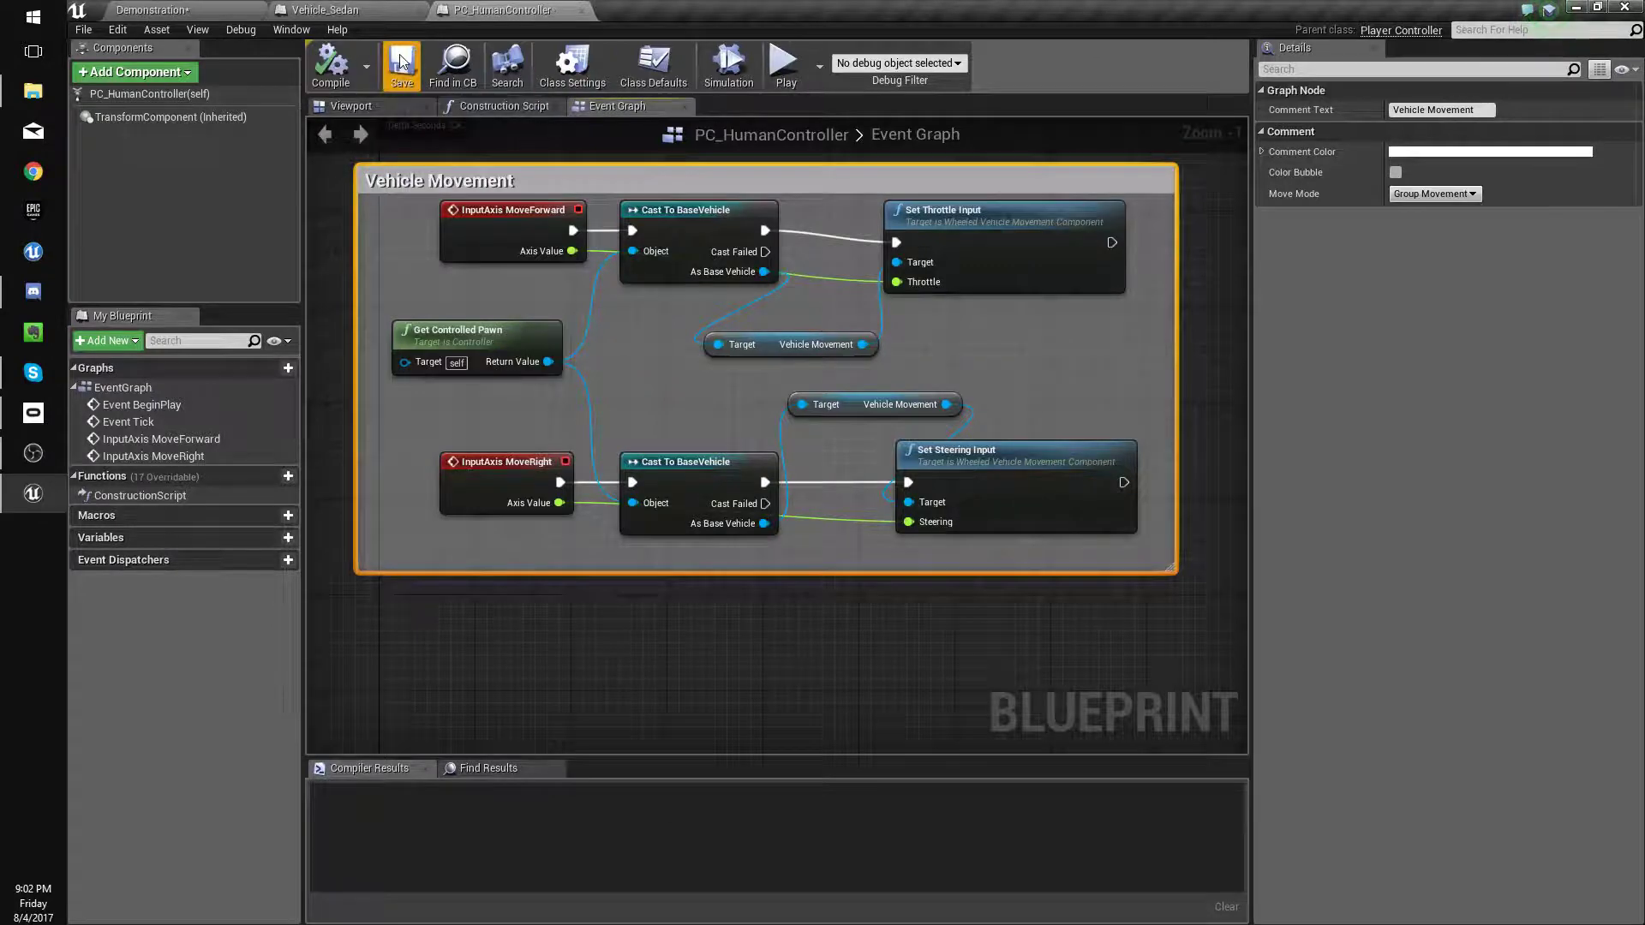
# Close PC_HumanController and examine the Mesh and VehicleMovement components of Vehicle_Sedan.
pyautogui.middleClick(531, 9)
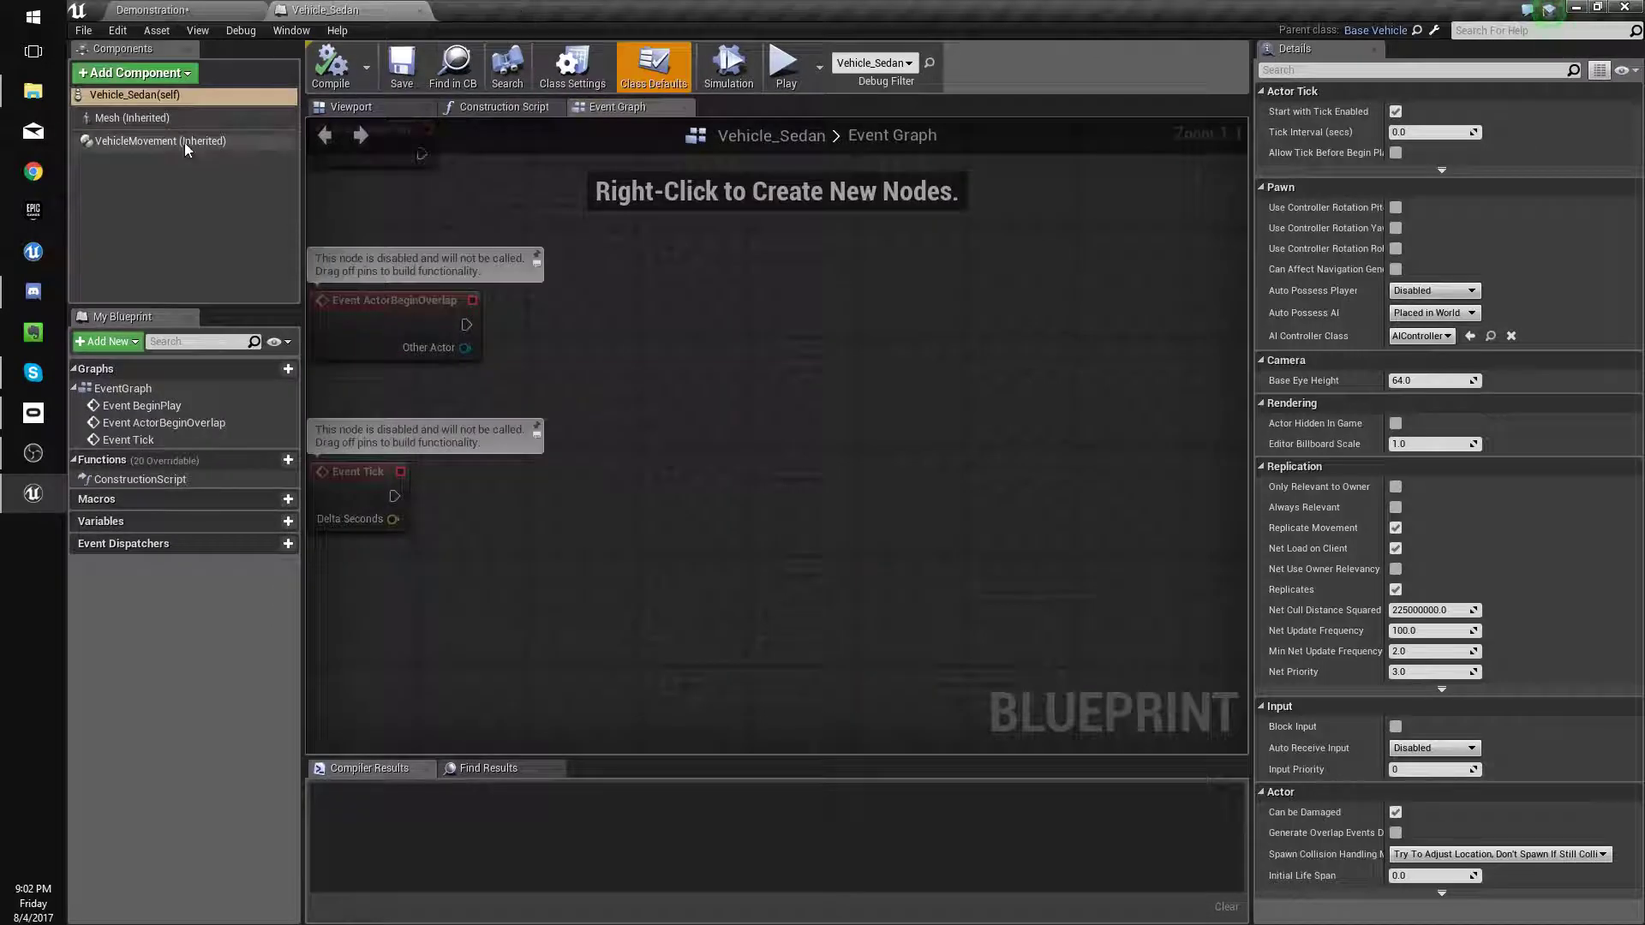
pyautogui.click(178, 118)
pyautogui.click(384, 105)
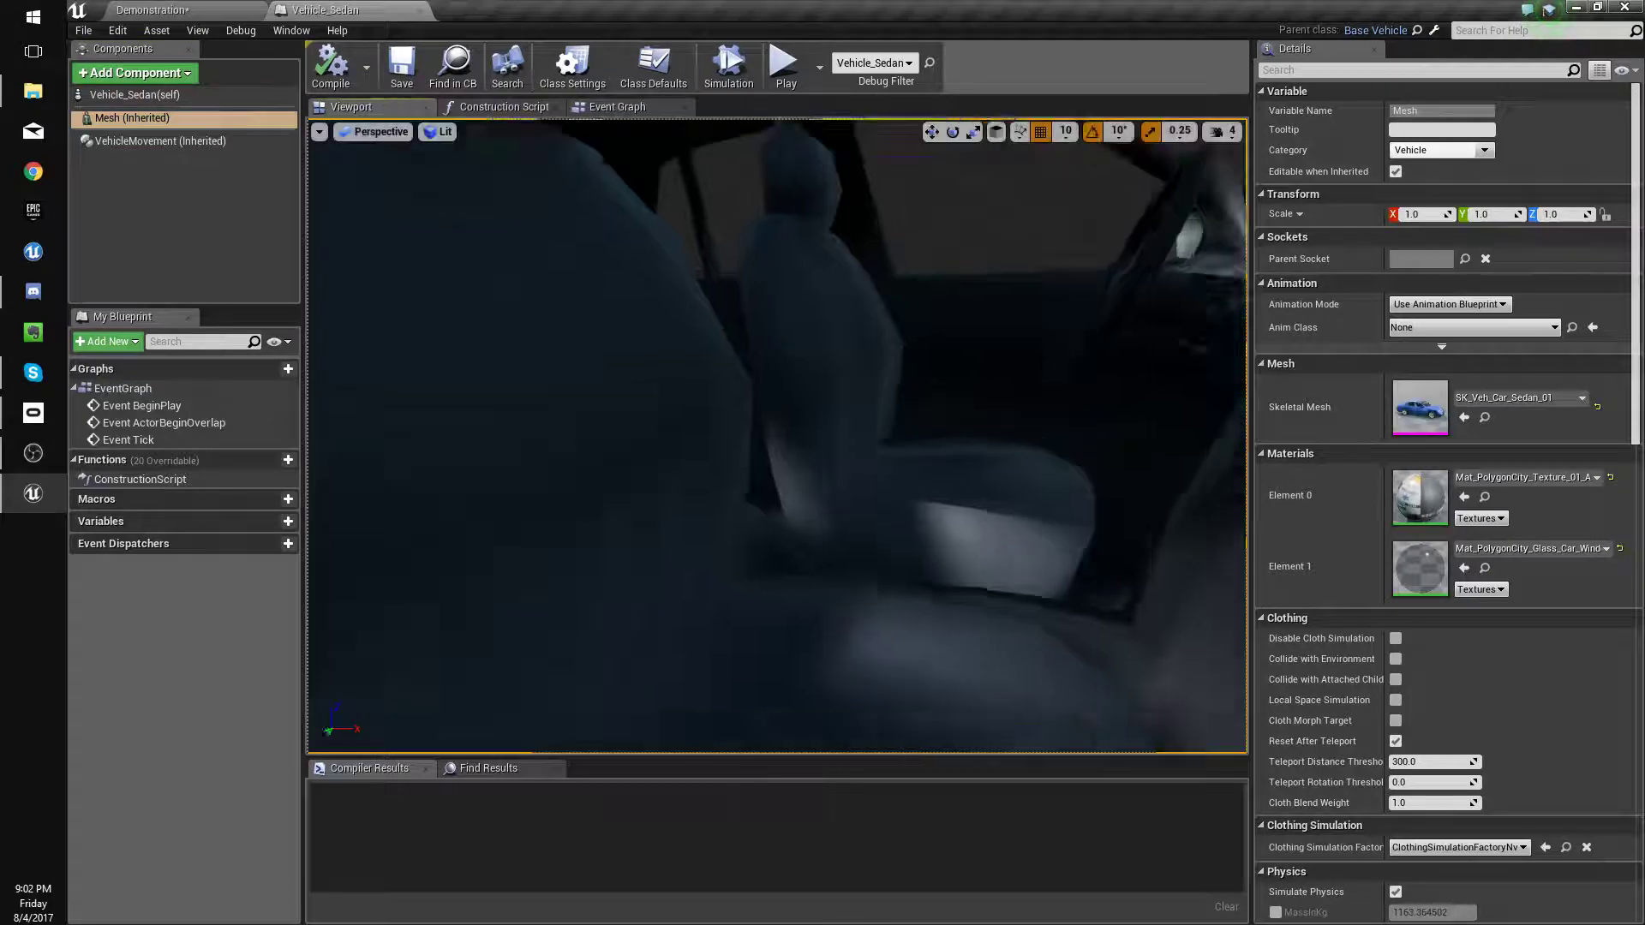
pyautogui.click(178, 144)
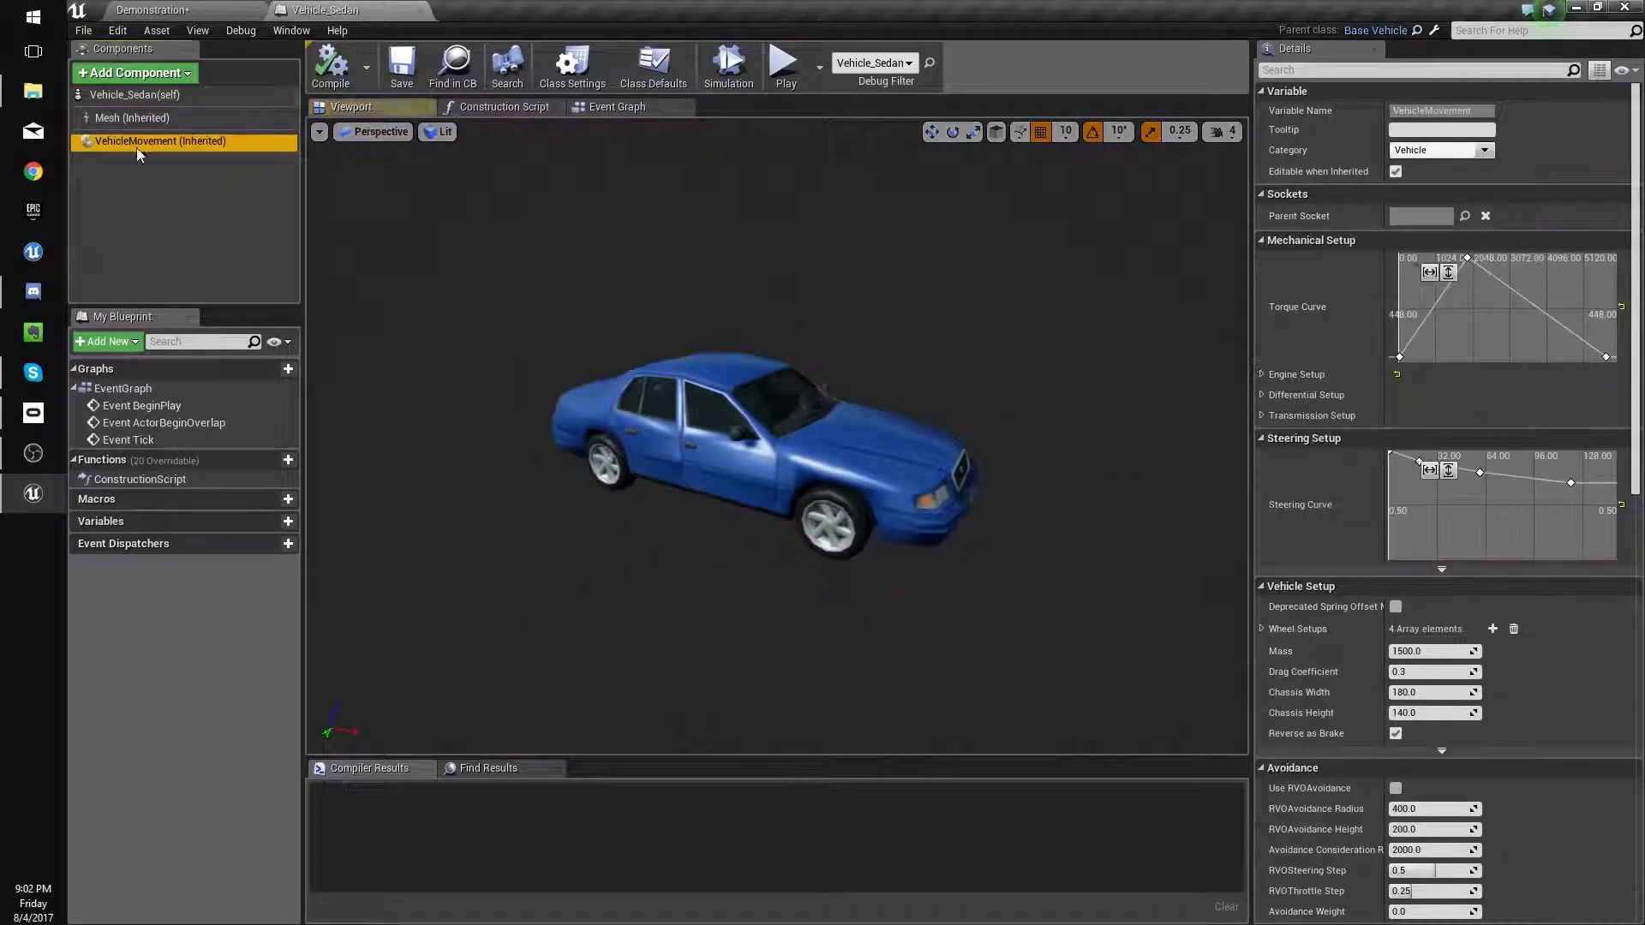
# Close Vehicle_Sedan and open the BaseVehicle Blueprint from the Vehicles folder.
pyautogui.middleClick(353, 6)
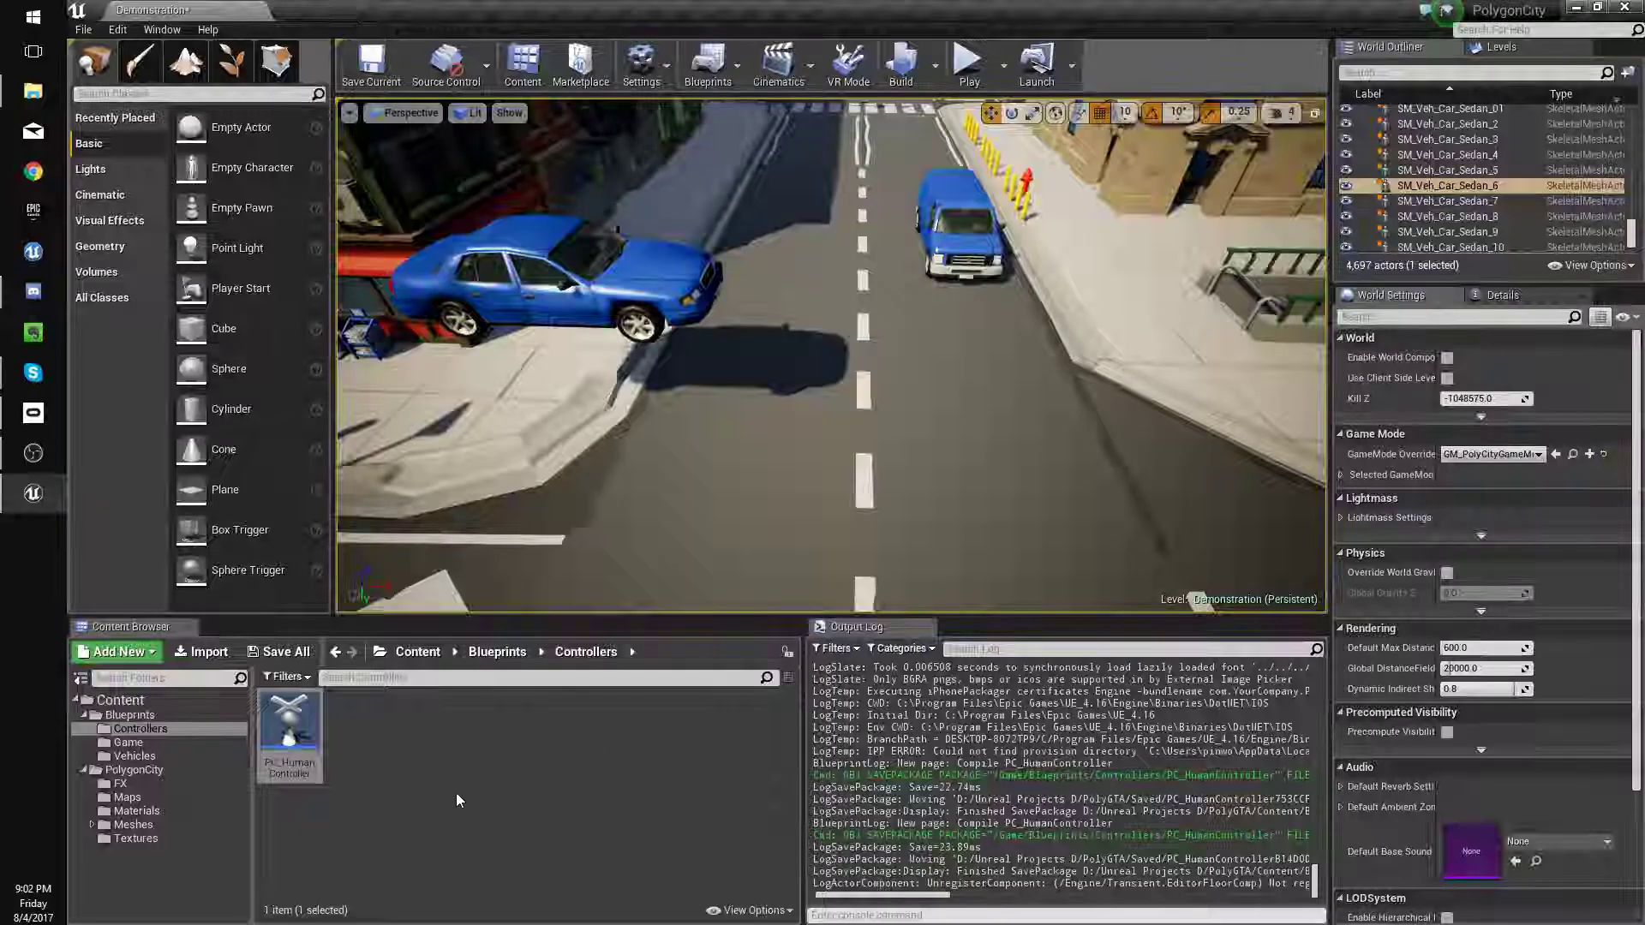
pyautogui.click(144, 756)
pyautogui.doubleClick(304, 742)
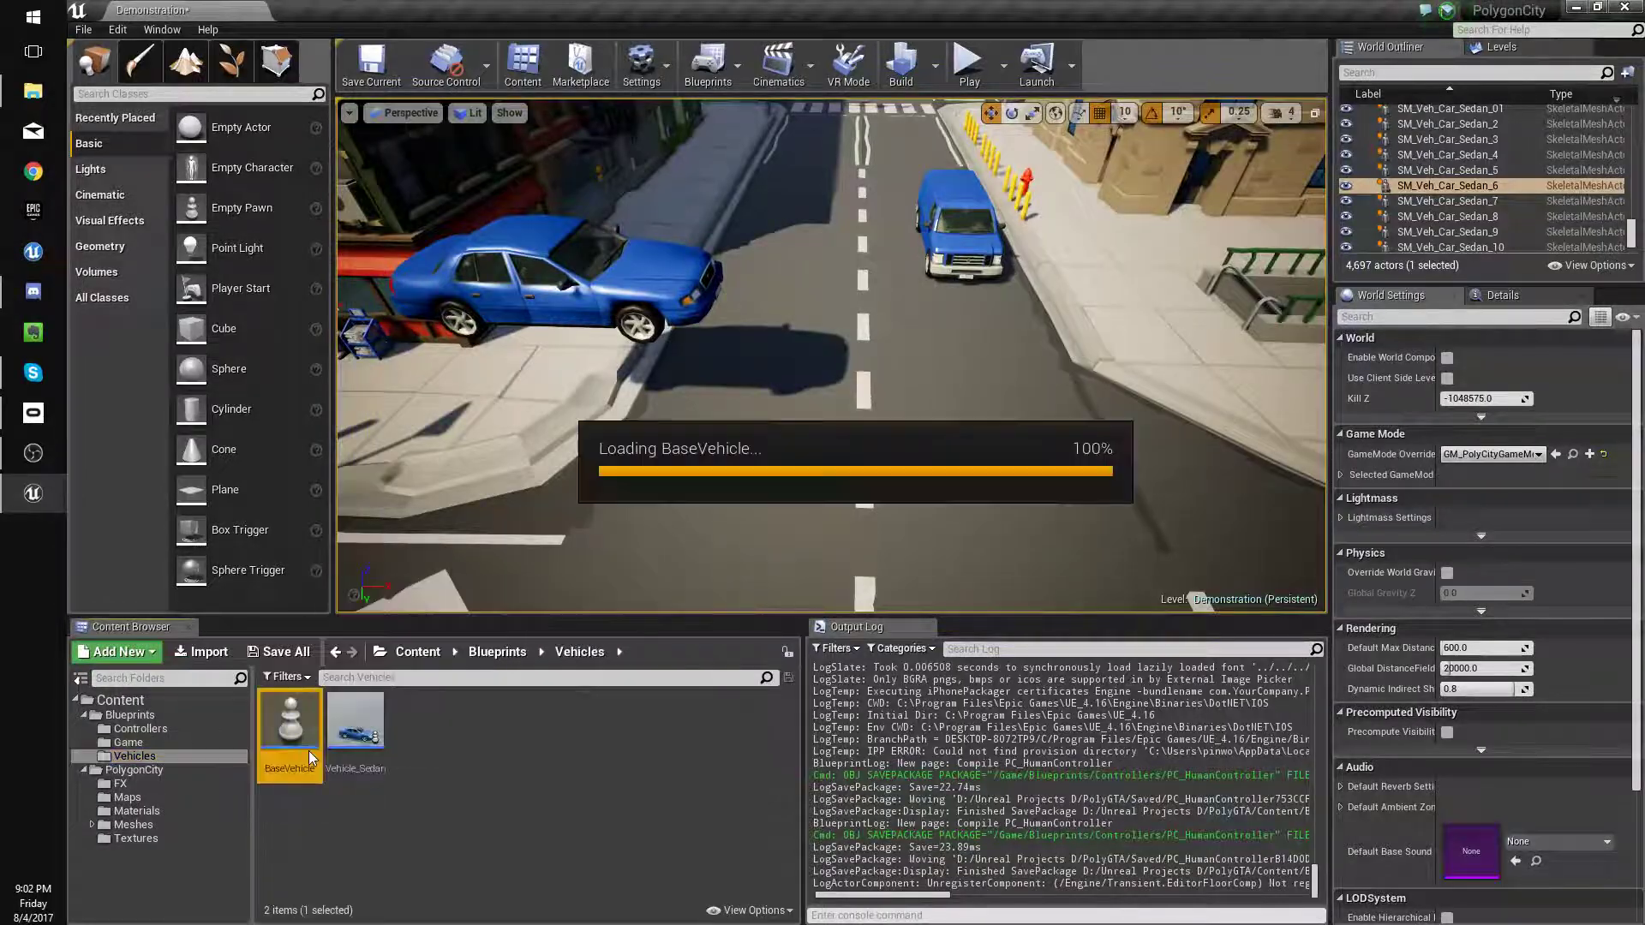
# Review BaseVehicle's VehicleMovement properties and expand Wheel Setups with its elements 0 to 3.
pyautogui.click(197, 139)
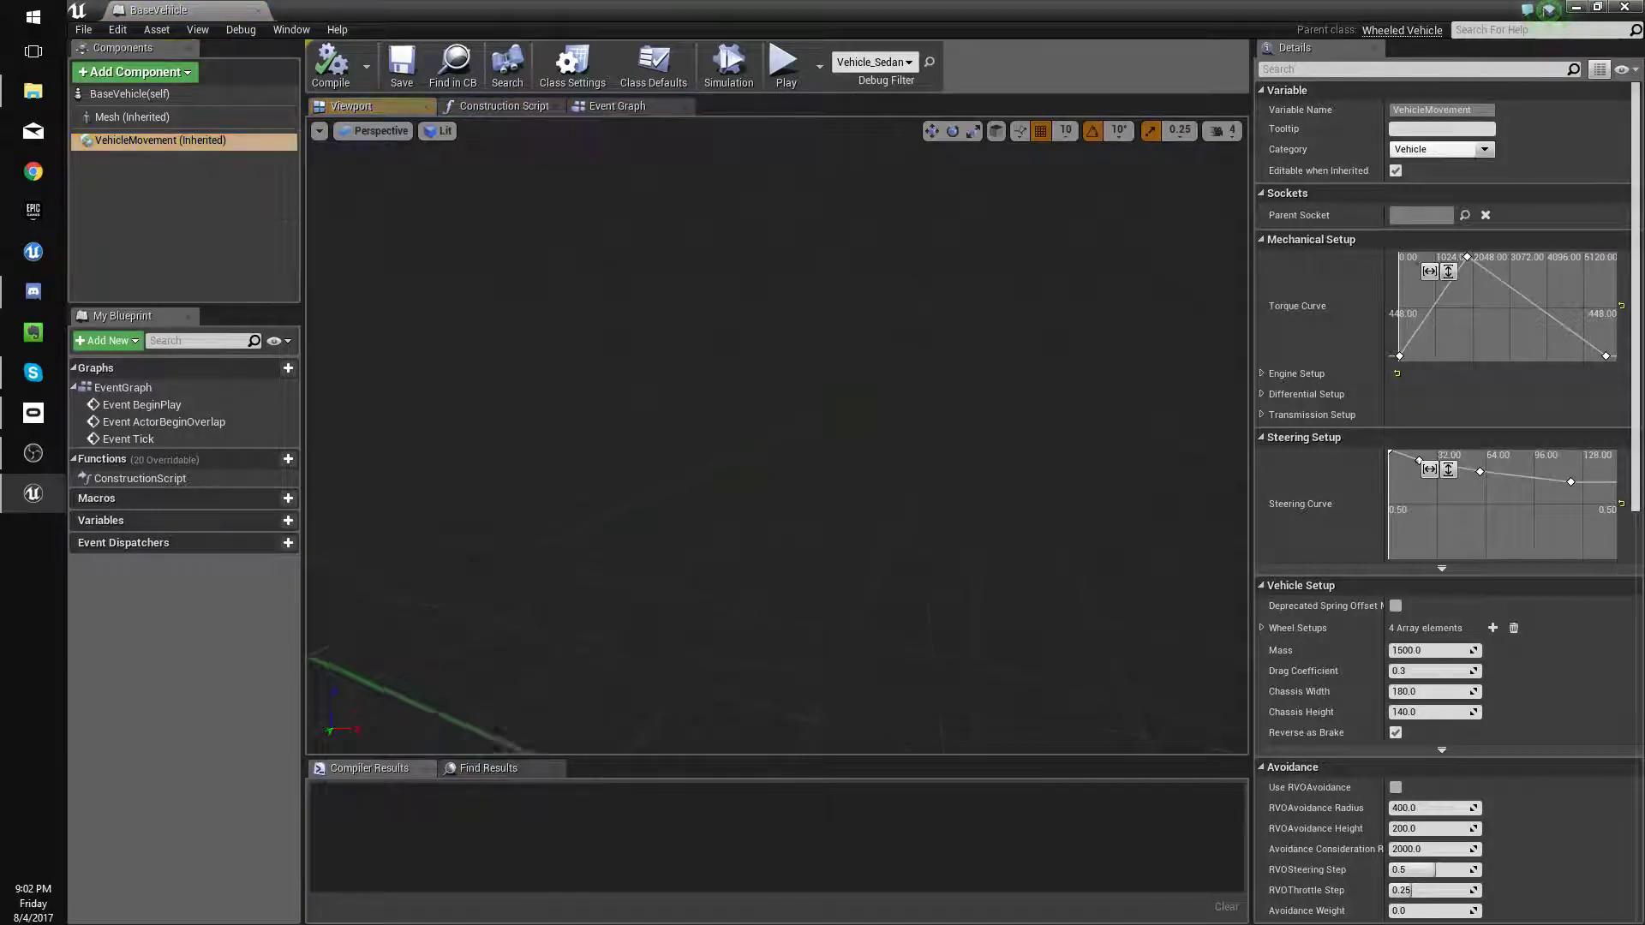
pyautogui.scroll(-10, 1329, 569)
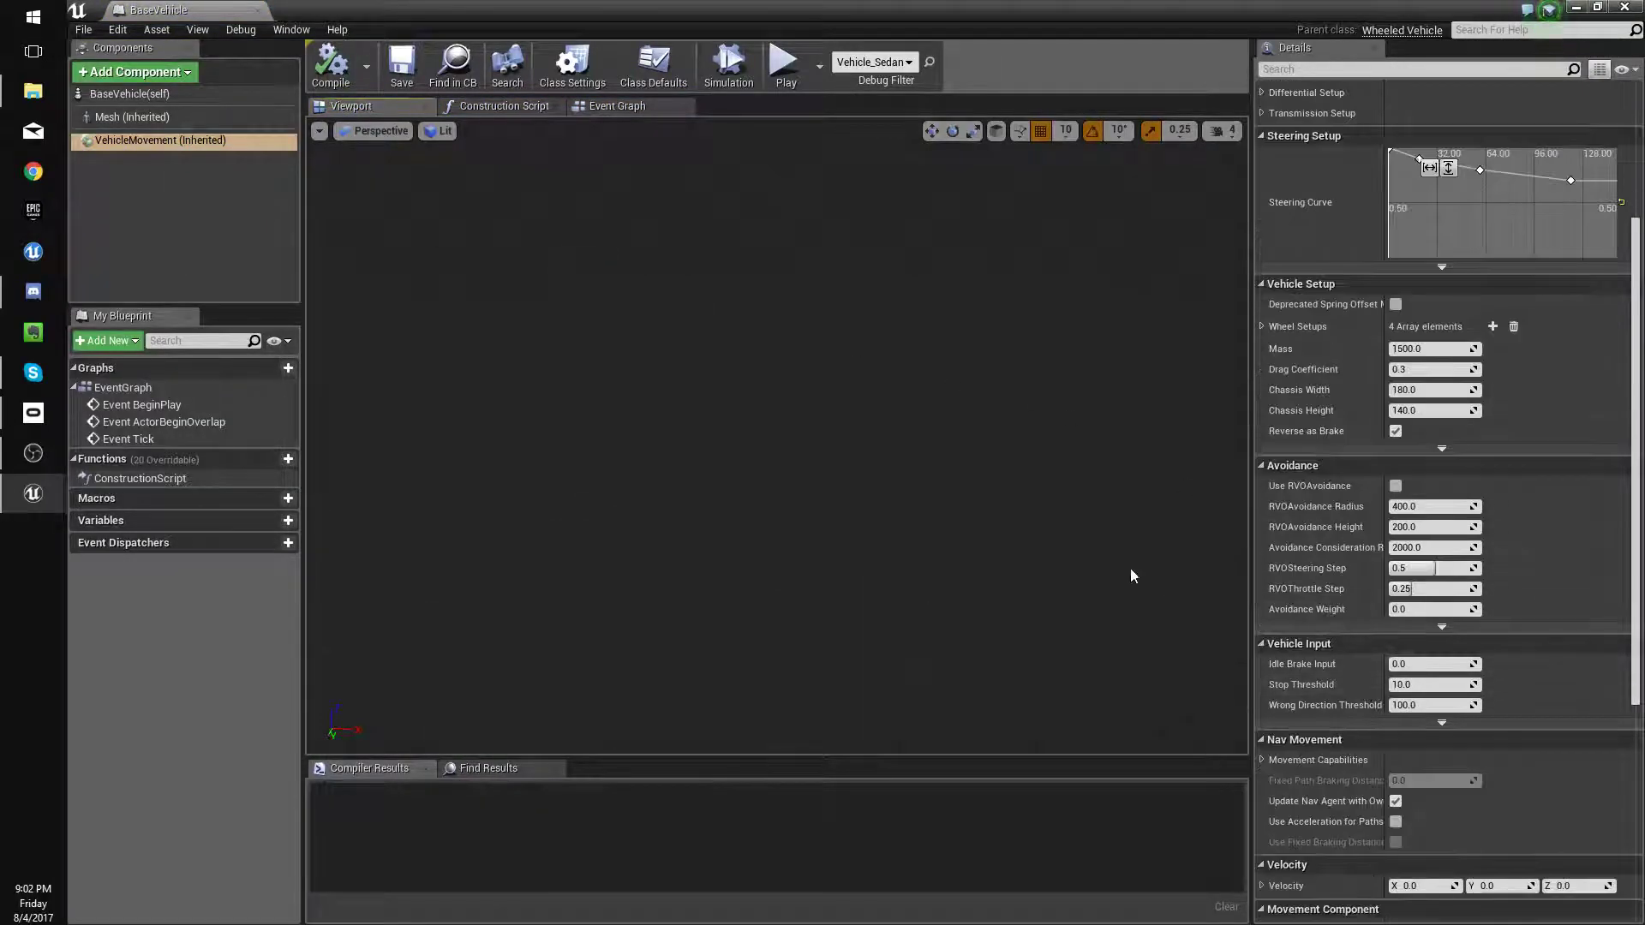
pyautogui.scroll(-5, 1436, 563)
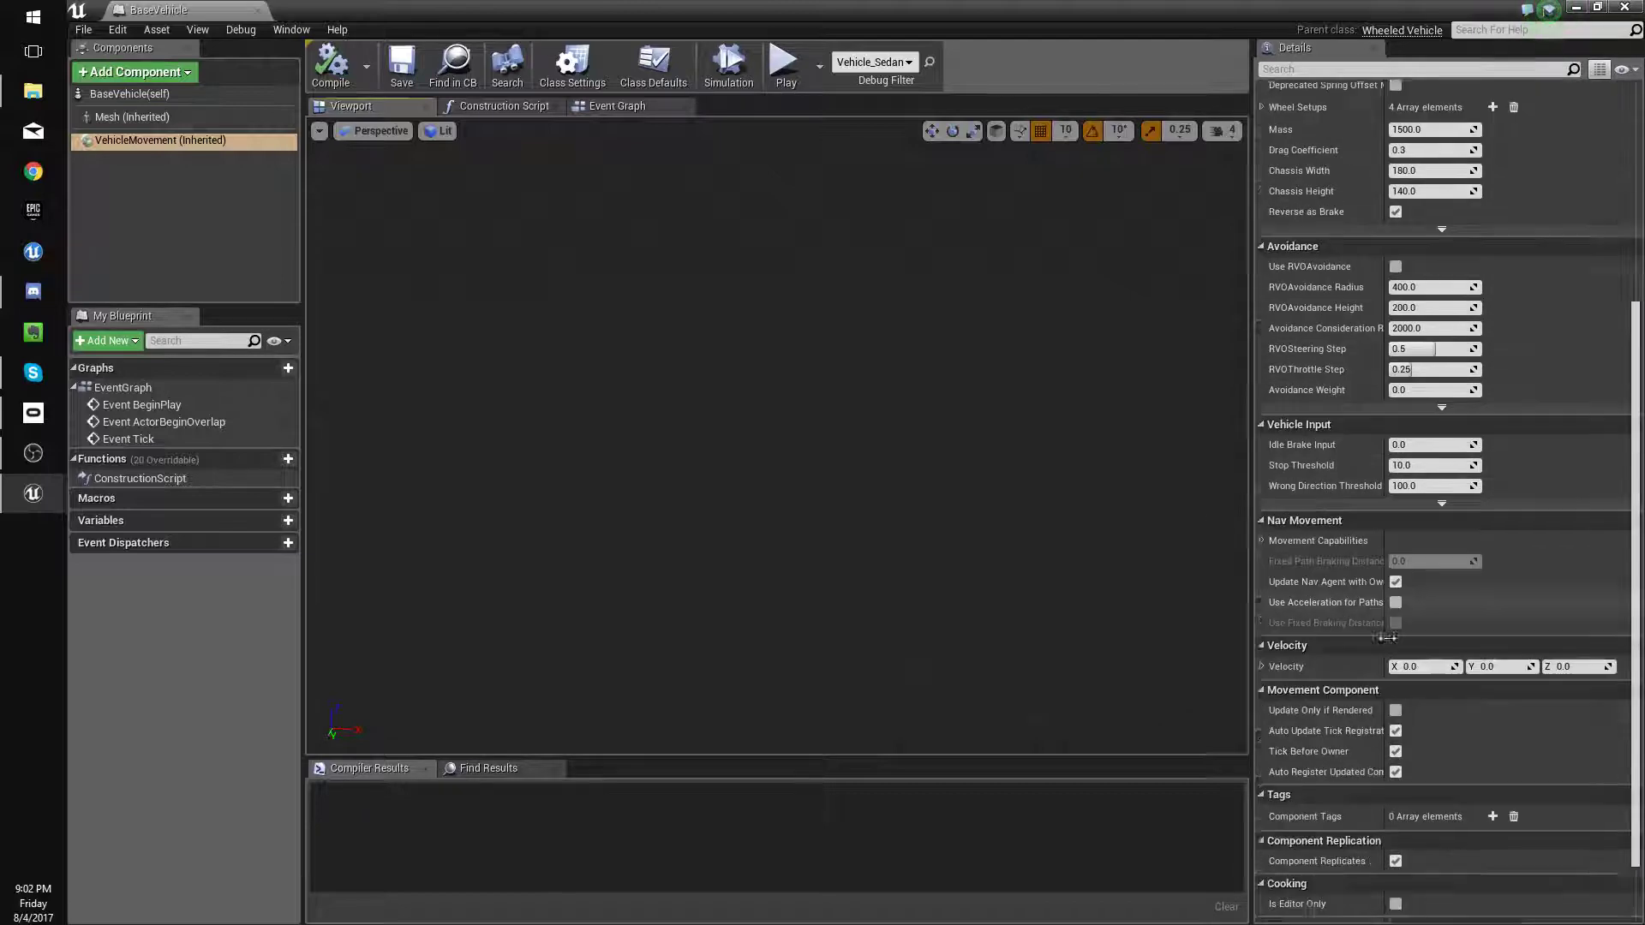
pyautogui.scroll(10, 1371, 655)
pyautogui.scroll(3, 1372, 656)
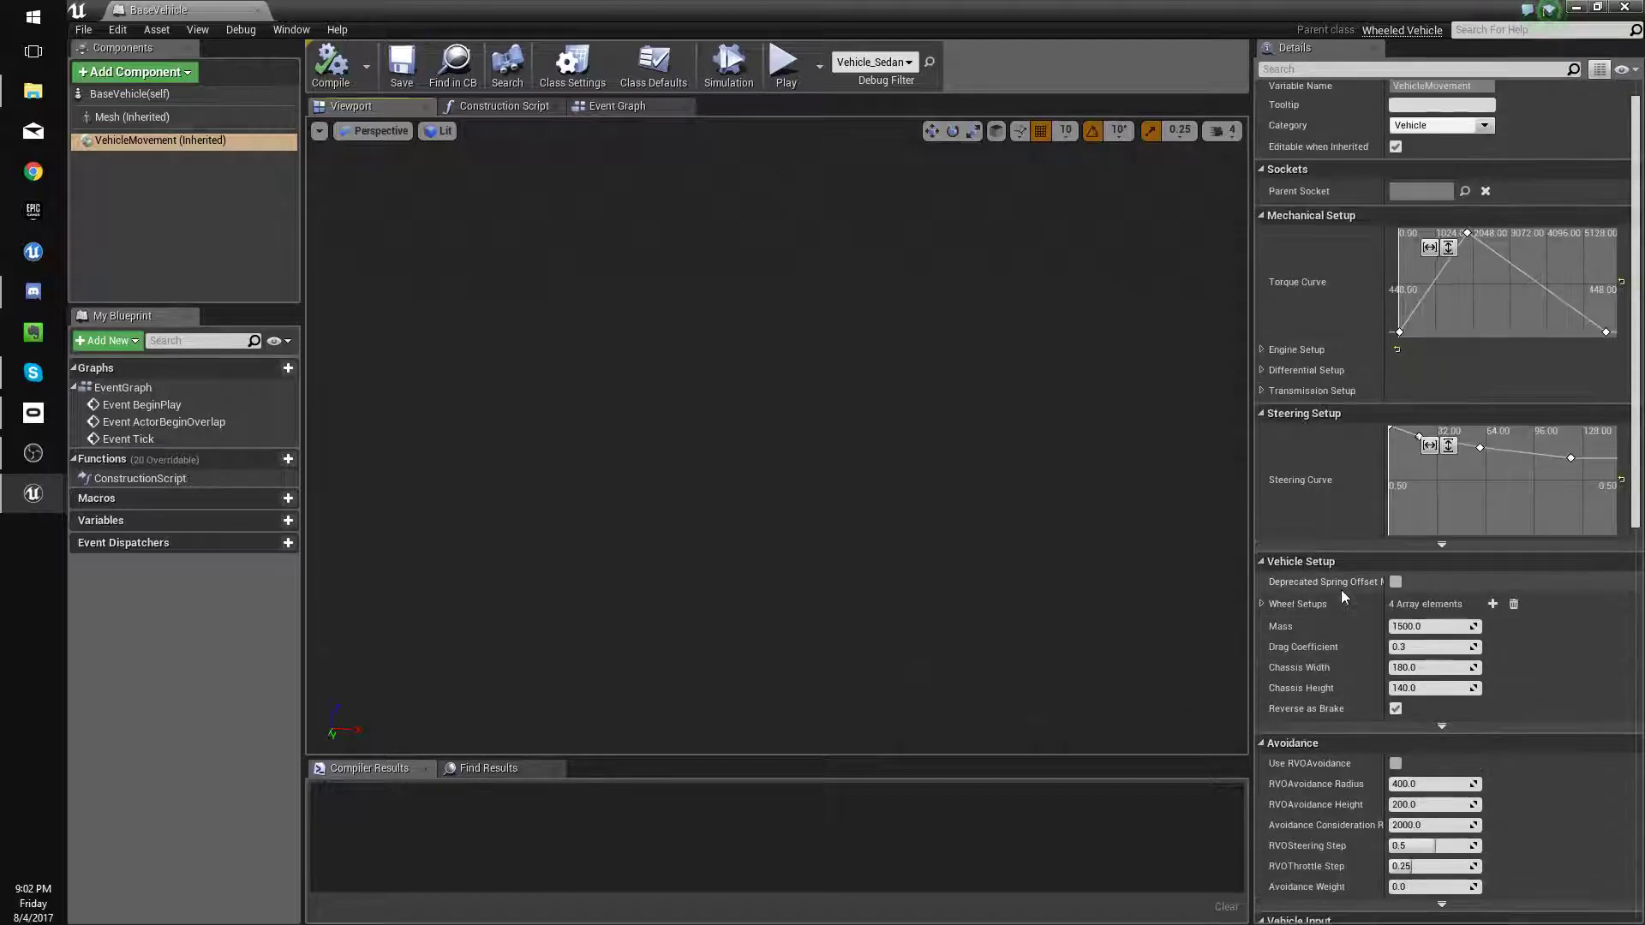
pyautogui.click(1263, 604)
pyautogui.click(1270, 626)
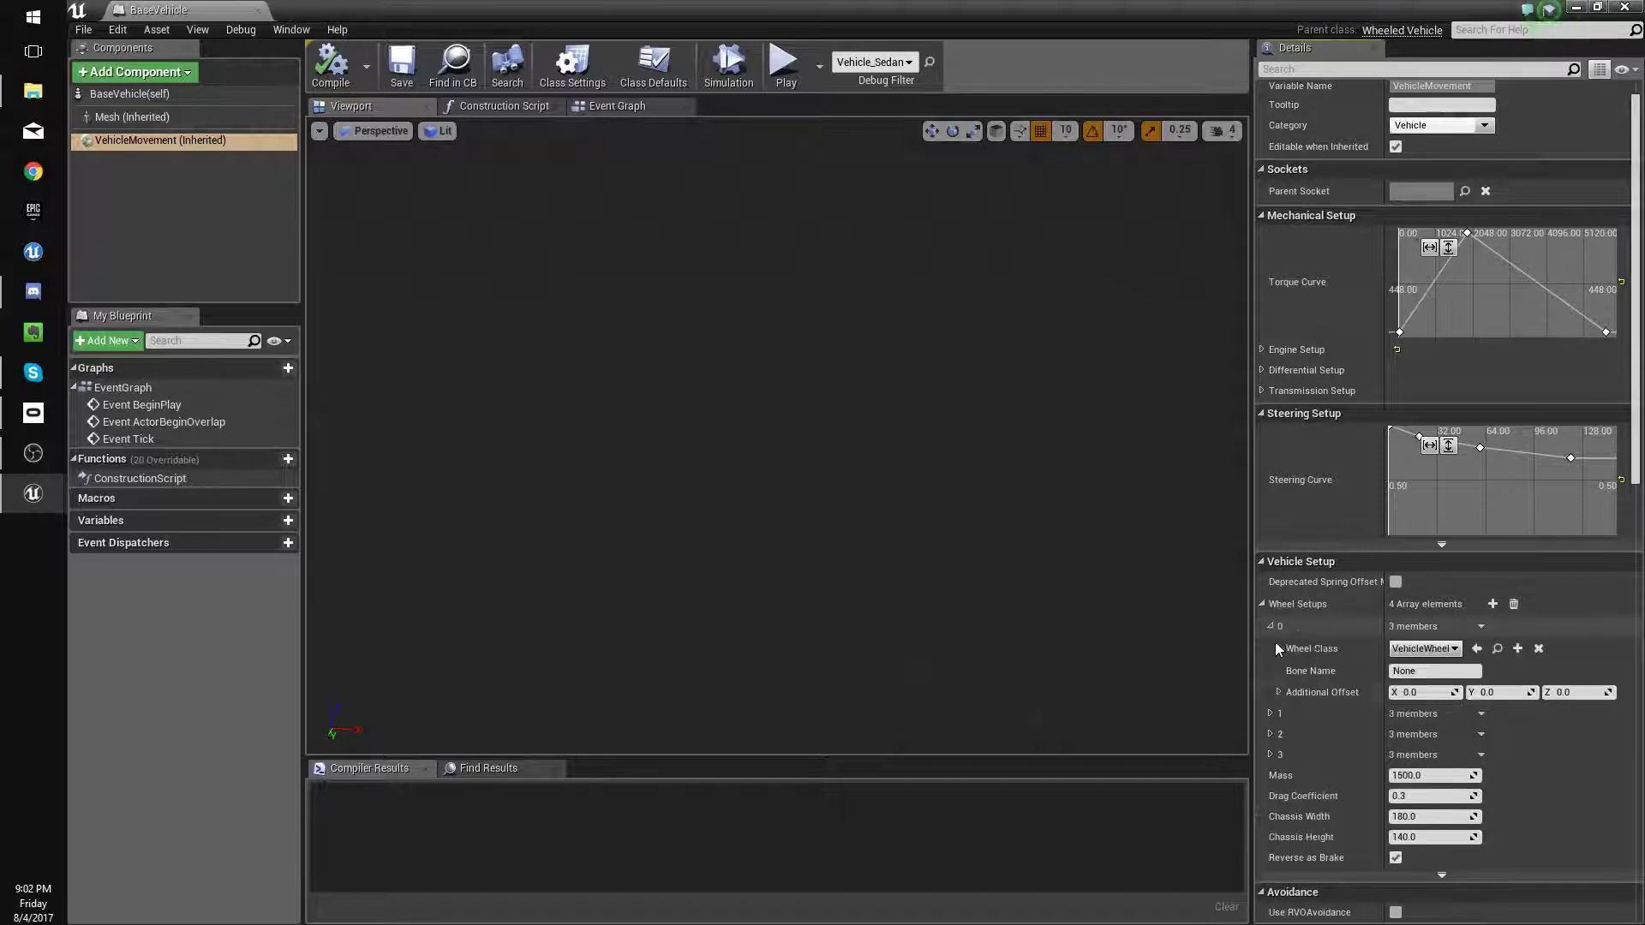
pyautogui.click(1270, 716)
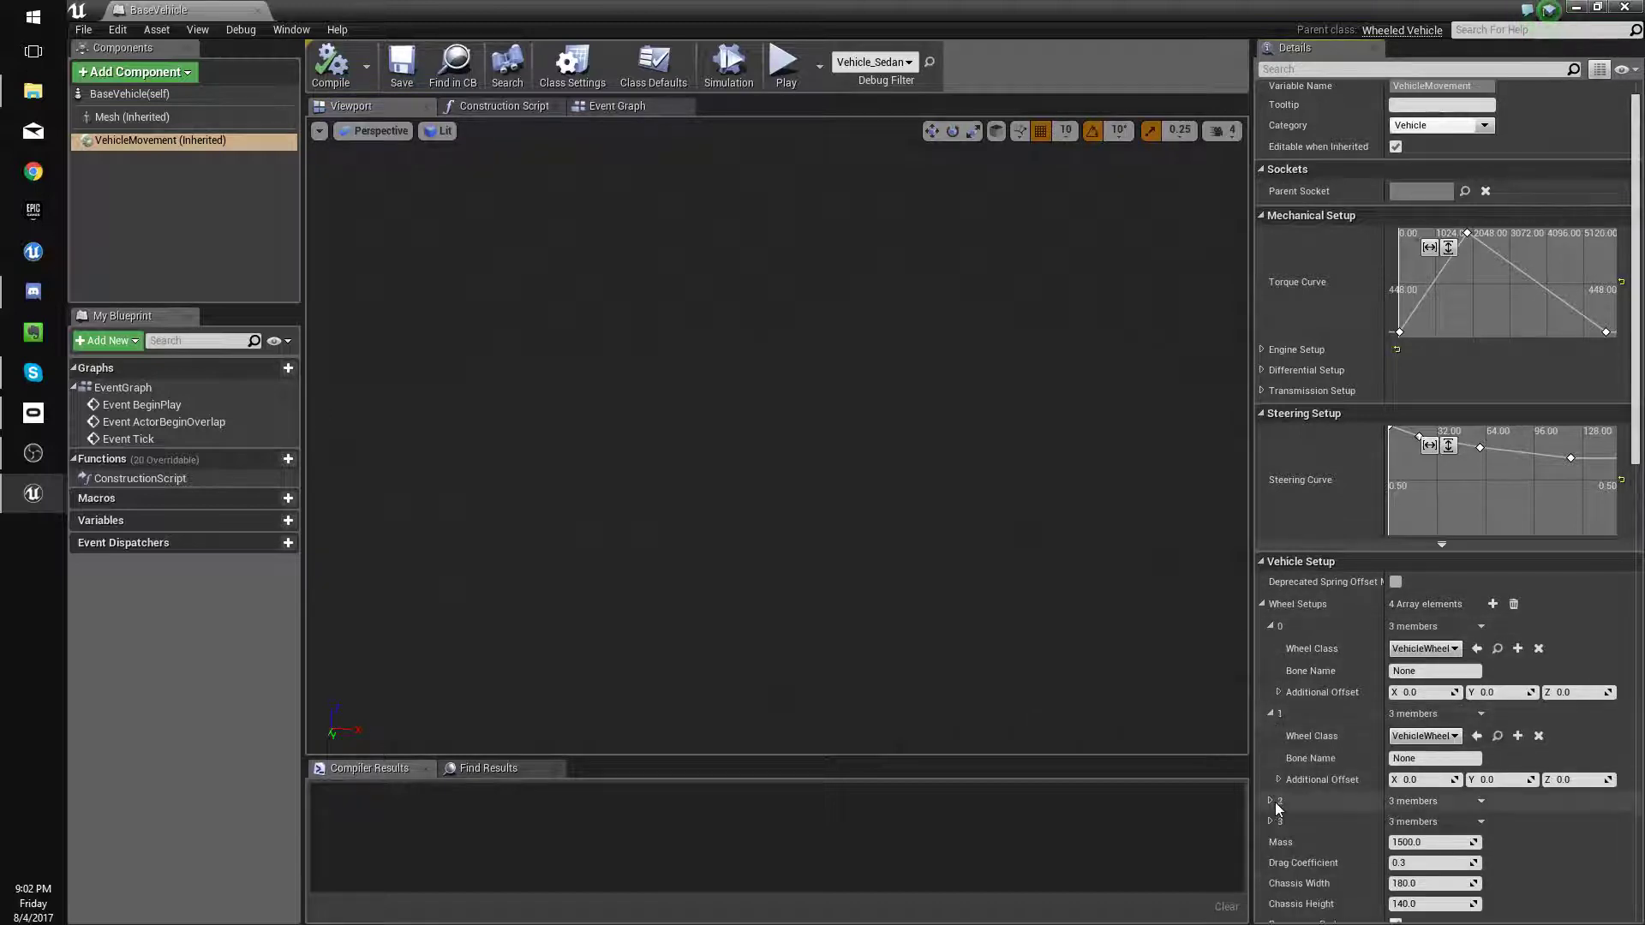
pyautogui.click(1270, 802)
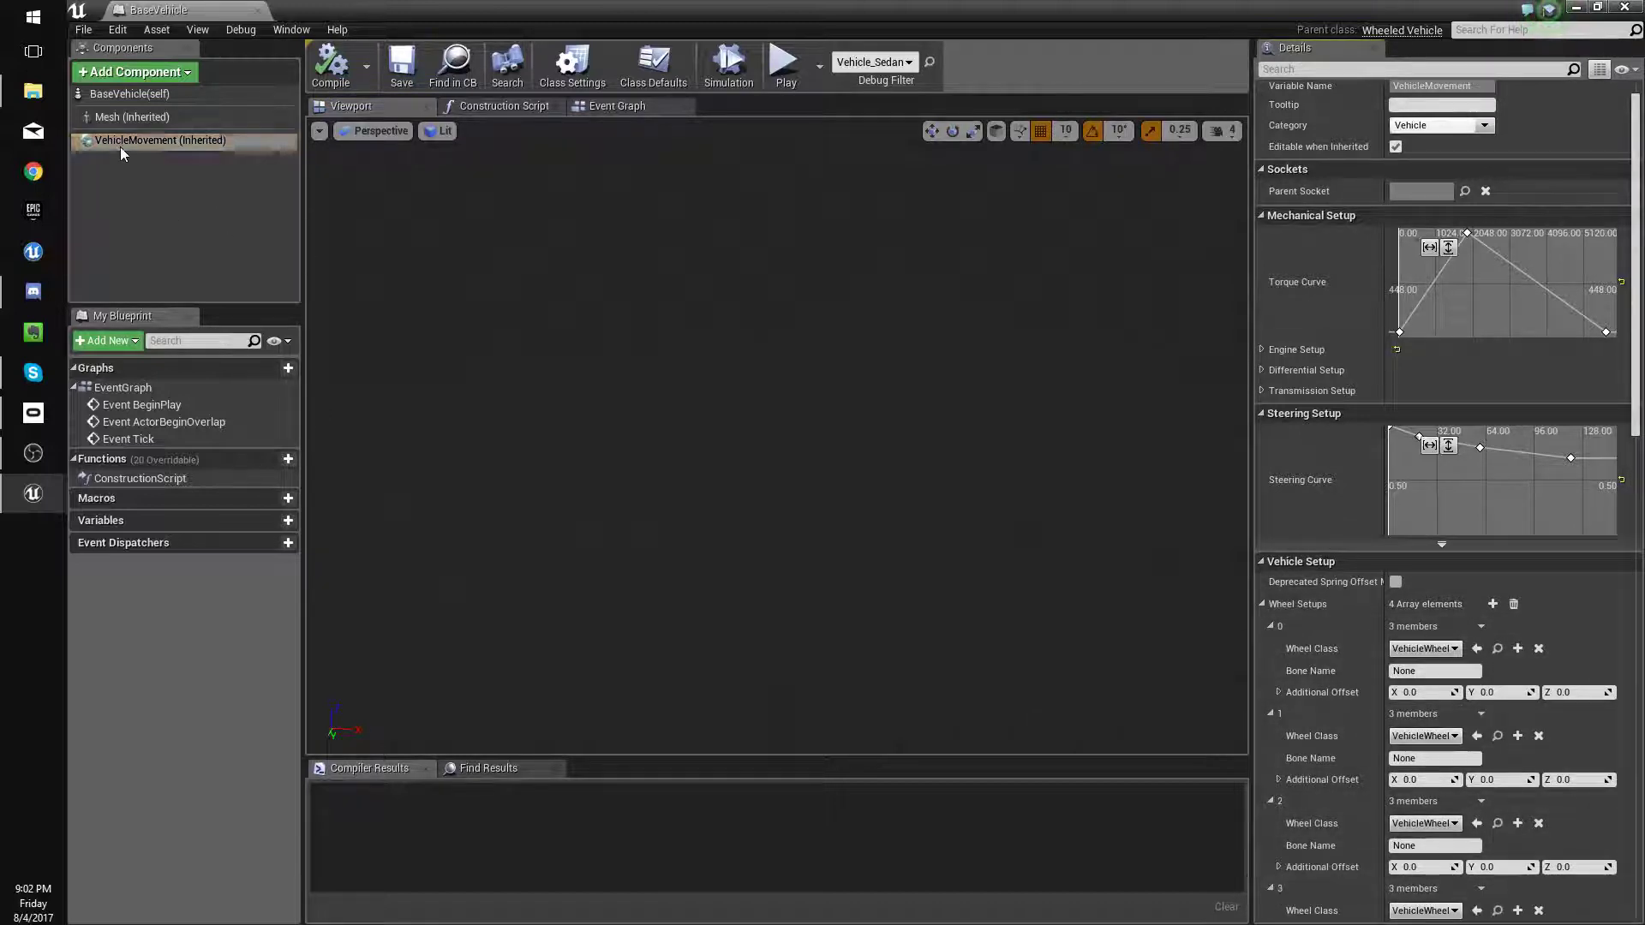
# Assign SK_Veh_Car_Sedan_01 as the skeletal mesh of BaseVehicle's Mesh component and locate that asset among the project content.
pyautogui.click(132, 116)
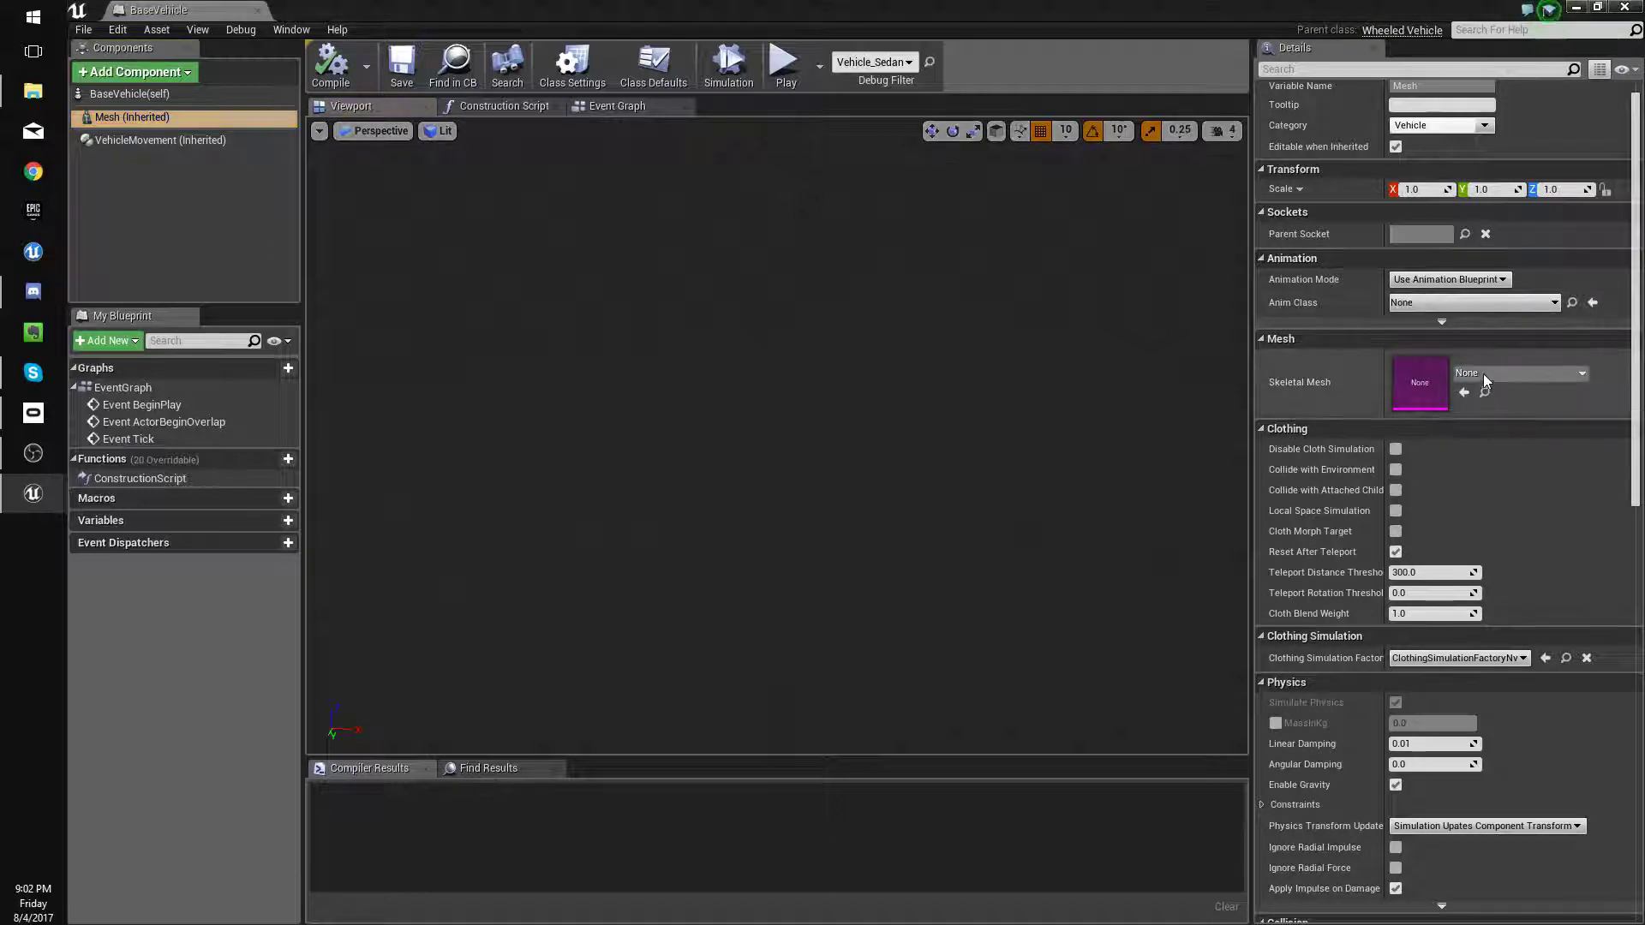
pyautogui.click(1487, 373)
pyautogui.write('seda')
pyautogui.click(1496, 511)
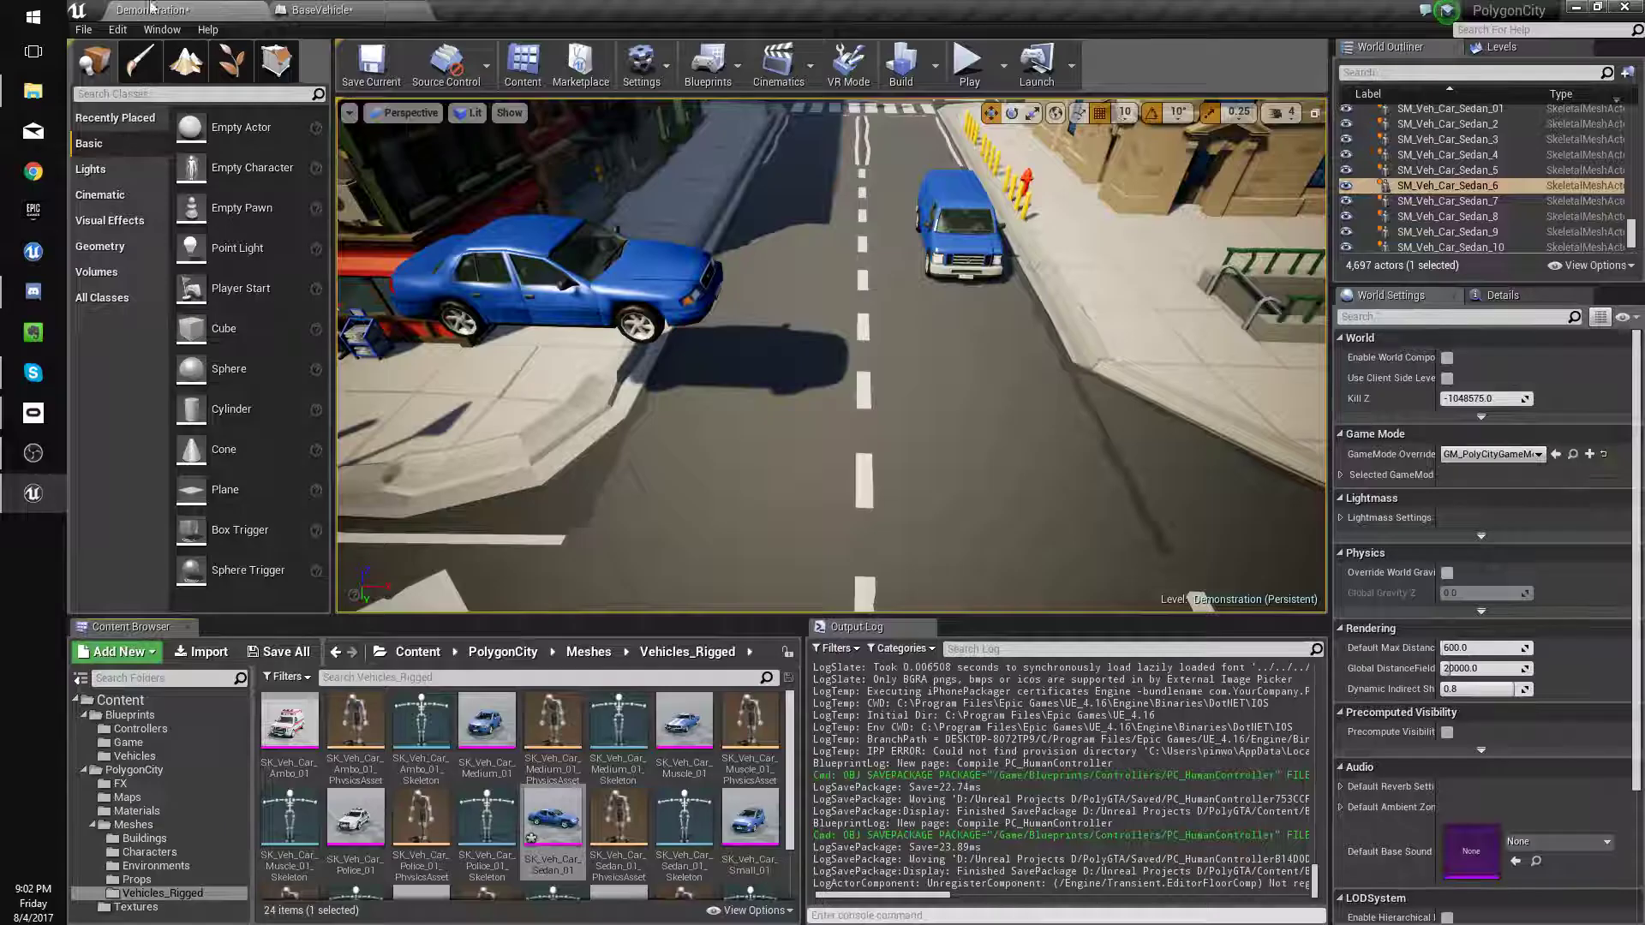
# Open the skeleton of SK_Veh_Car_Sedan_01 and check the wheel bone names, selecting Wheel_fl.
pyautogui.doubleClick(686, 724)
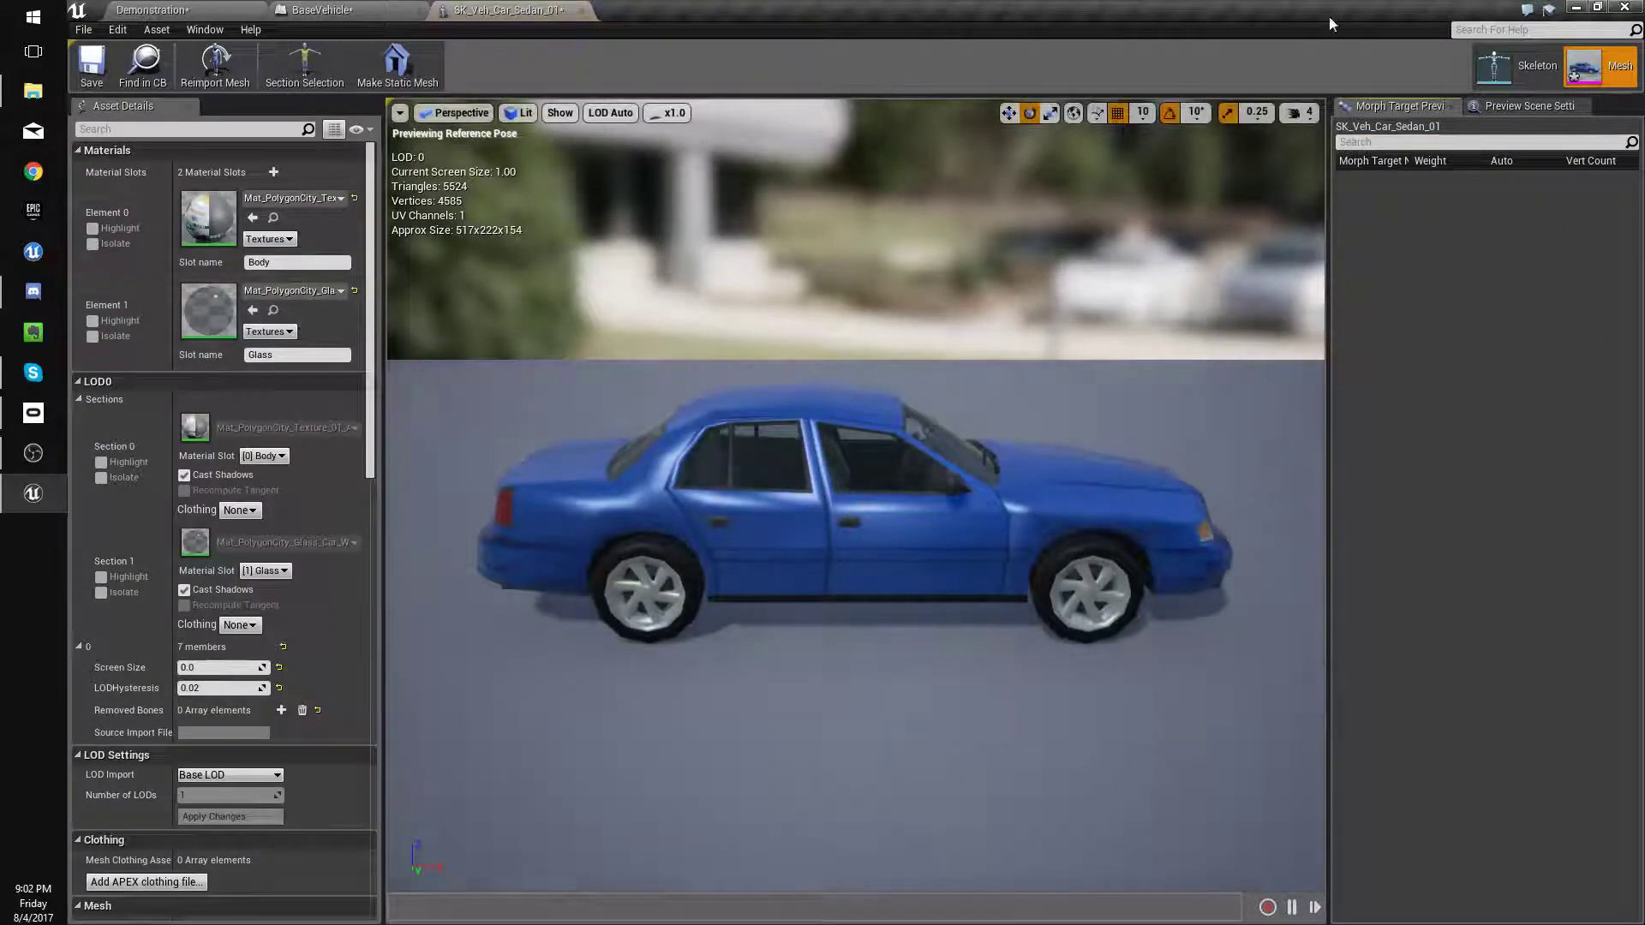
pyautogui.click(1516, 65)
pyautogui.click(149, 215)
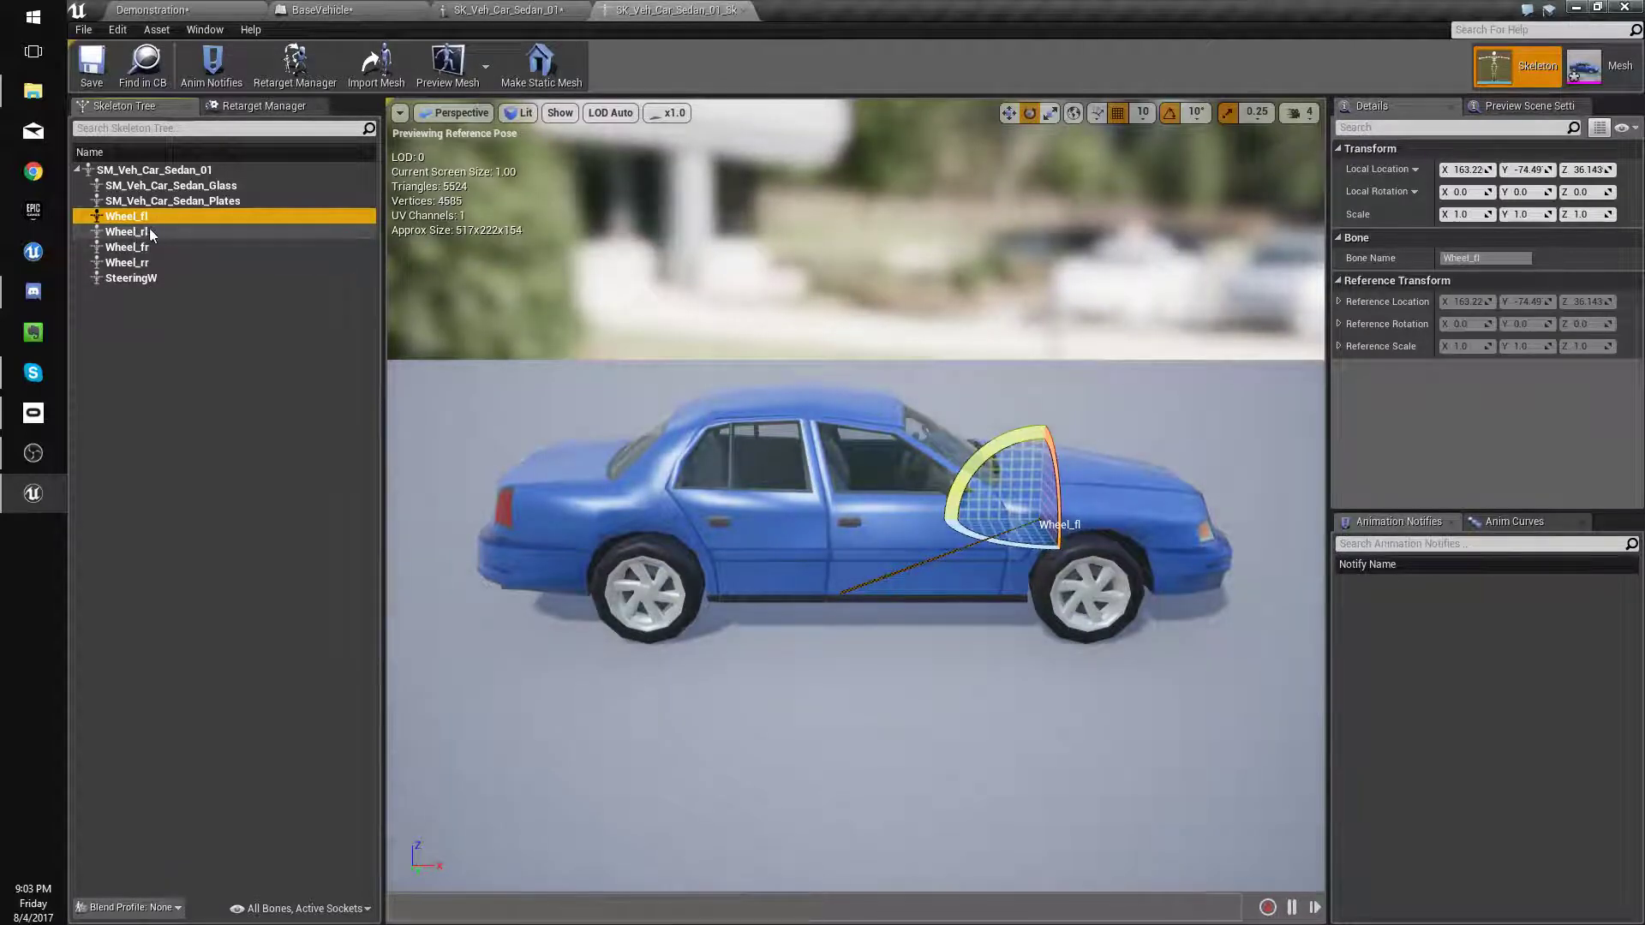
# In BaseVehicle's VehicleMovement wheel setups, set the Bone Name of wheel 0 to Wheel_fl and wheel 1 to Wheel_fr.
pyautogui.click(480, 9)
pyautogui.click(321, 10)
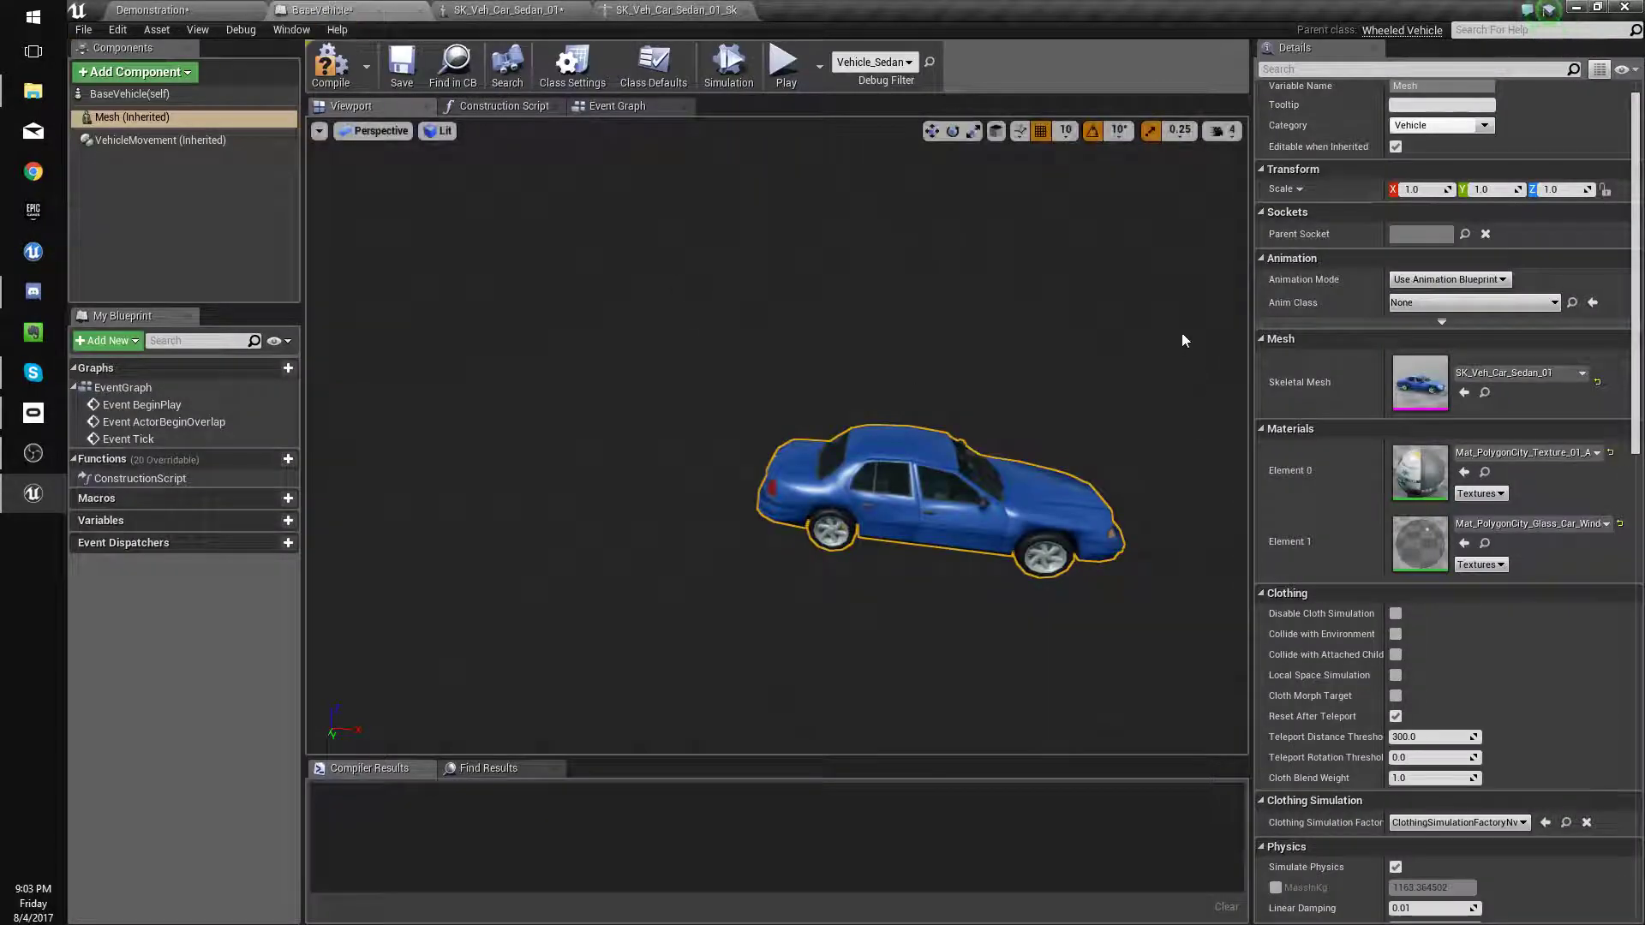
pyautogui.click(159, 140)
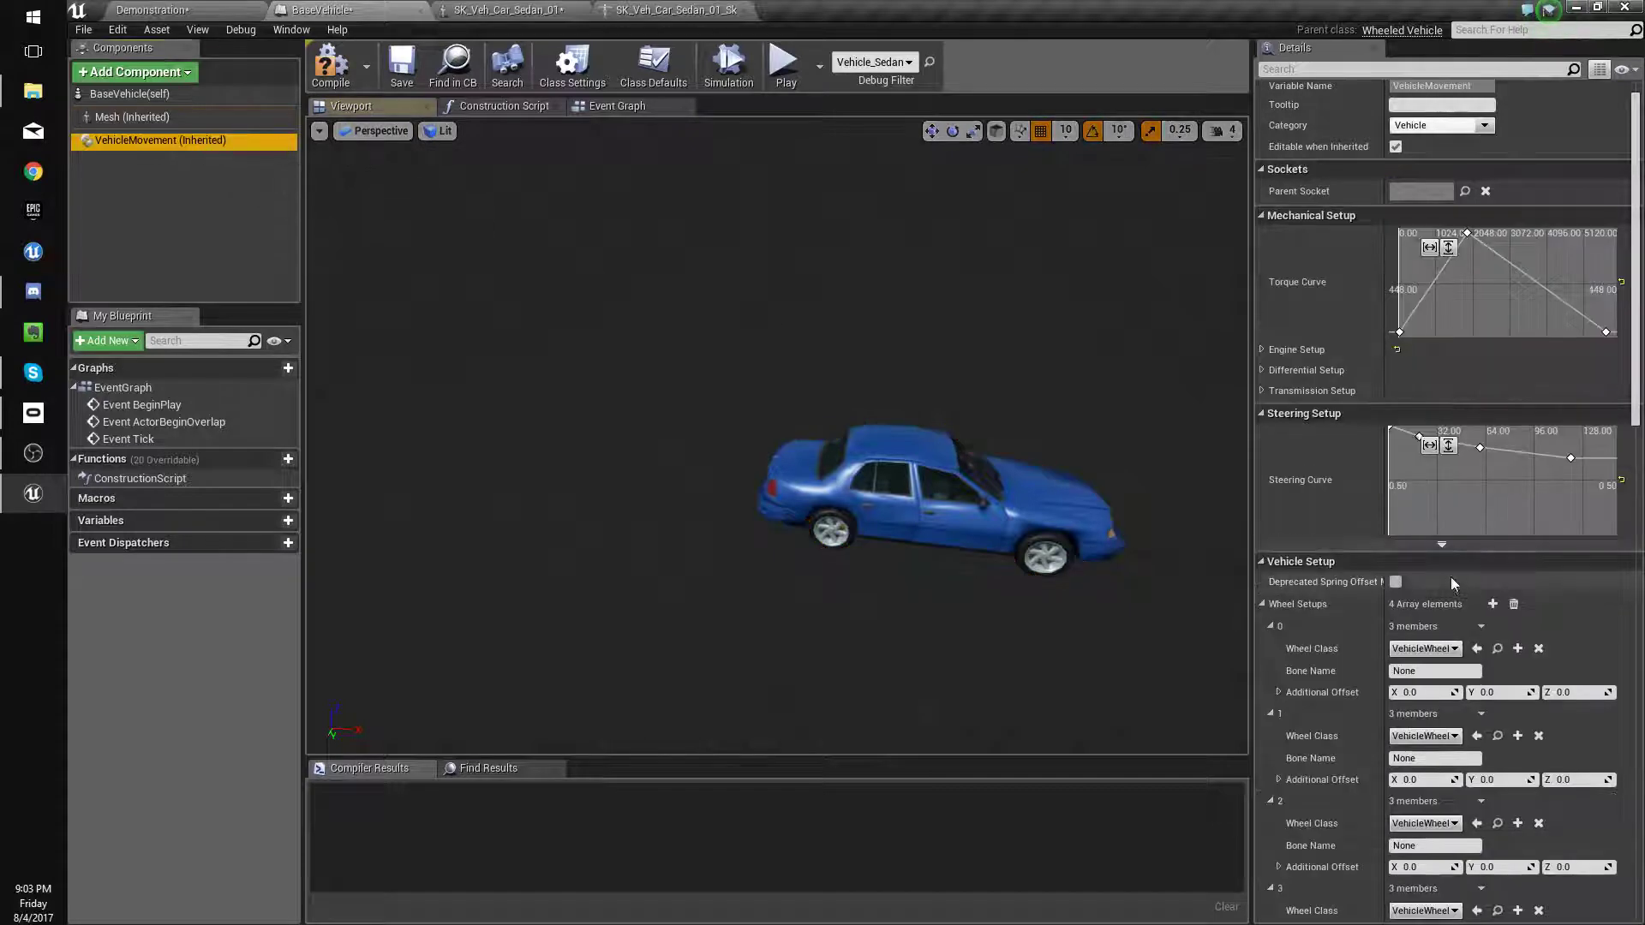
pyautogui.scroll(-3, 1452, 577)
pyautogui.click(1419, 563)
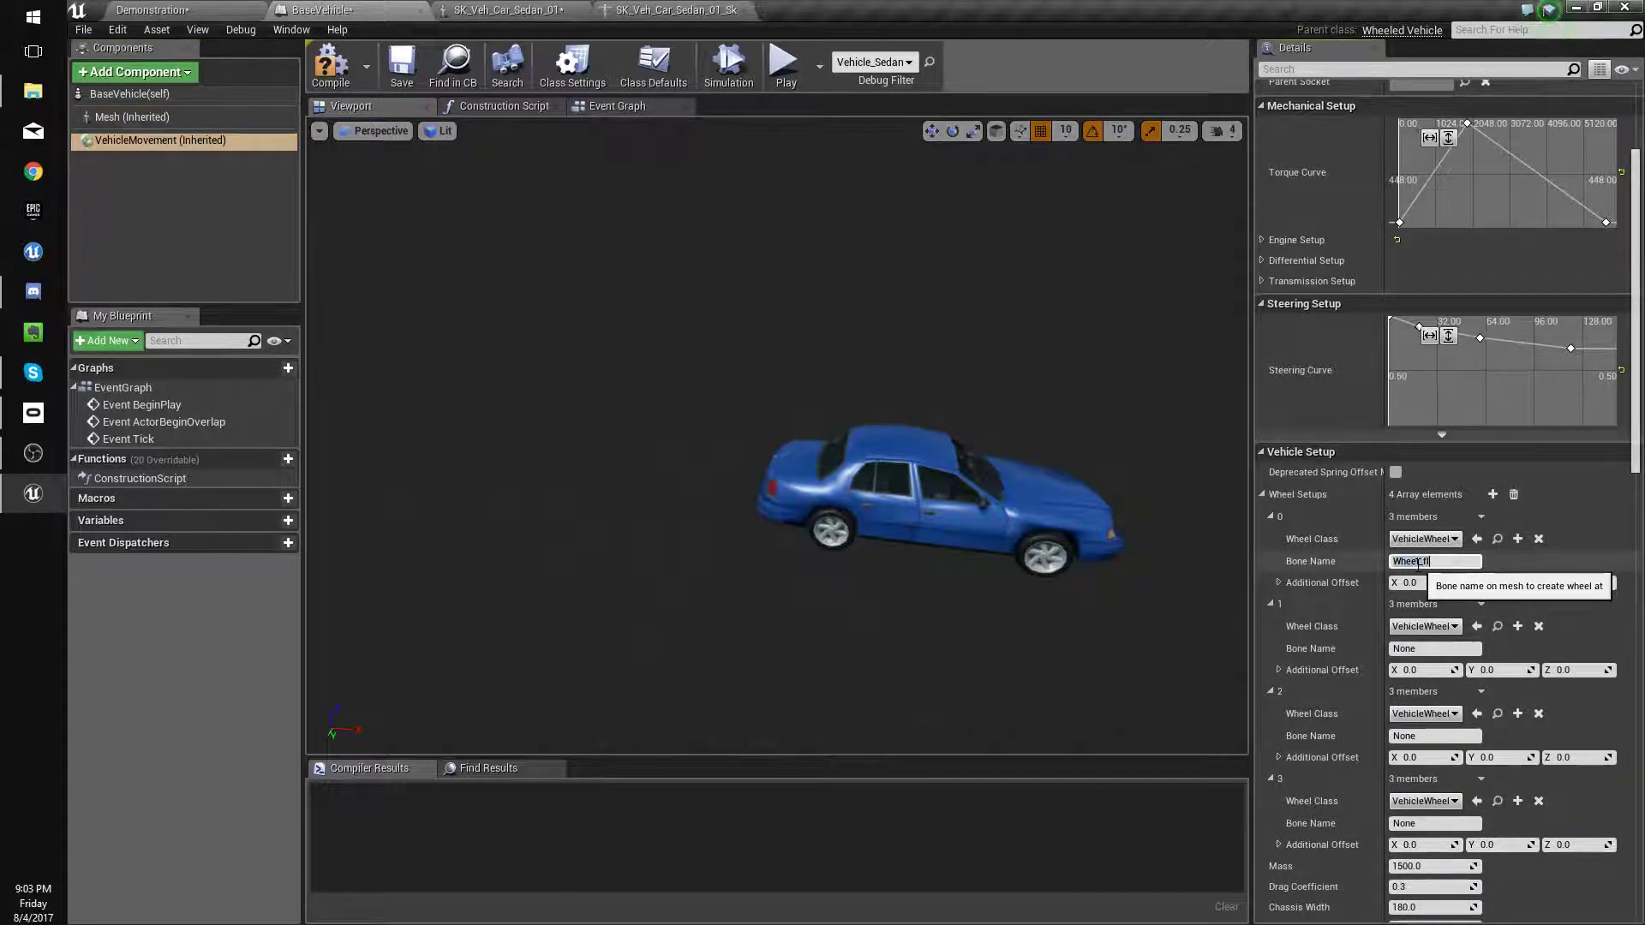
pyautogui.click(1430, 649)
pyautogui.write('Wheel_fl')
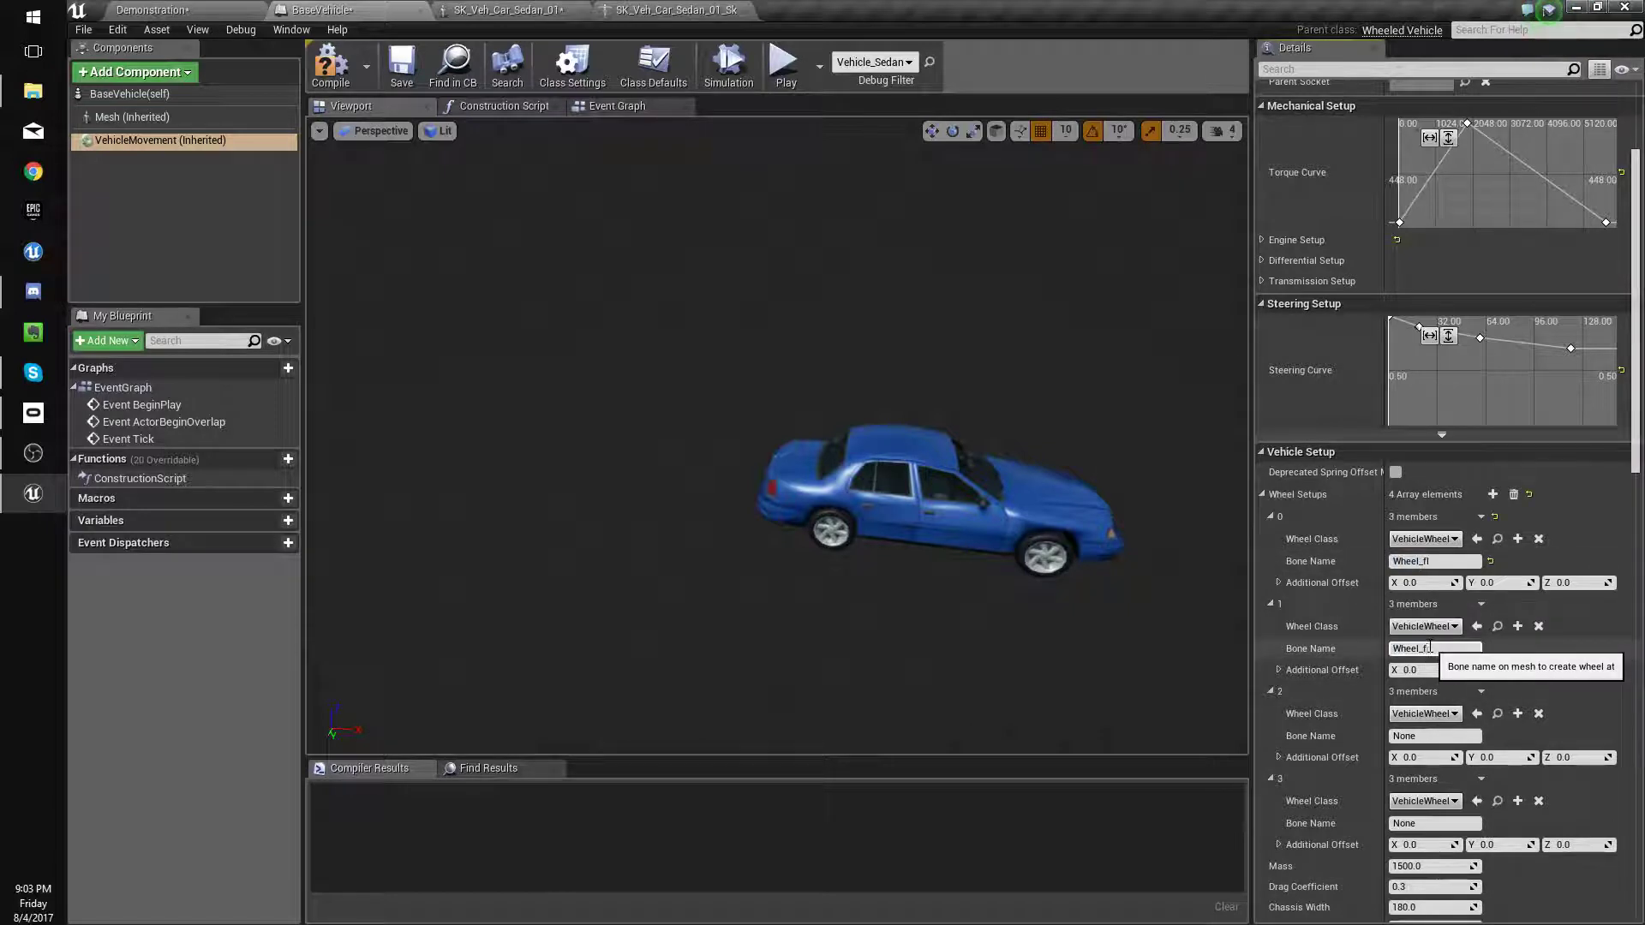
pyautogui.press('BackSpace')
pyautogui.write('r')
# Set the Bone Name of wheel setup 2 to Wheel_rl and of wheel setup 3 to Wheel_rr.
pyautogui.click(1437, 735)
pyautogui.write('Wheel_fl')
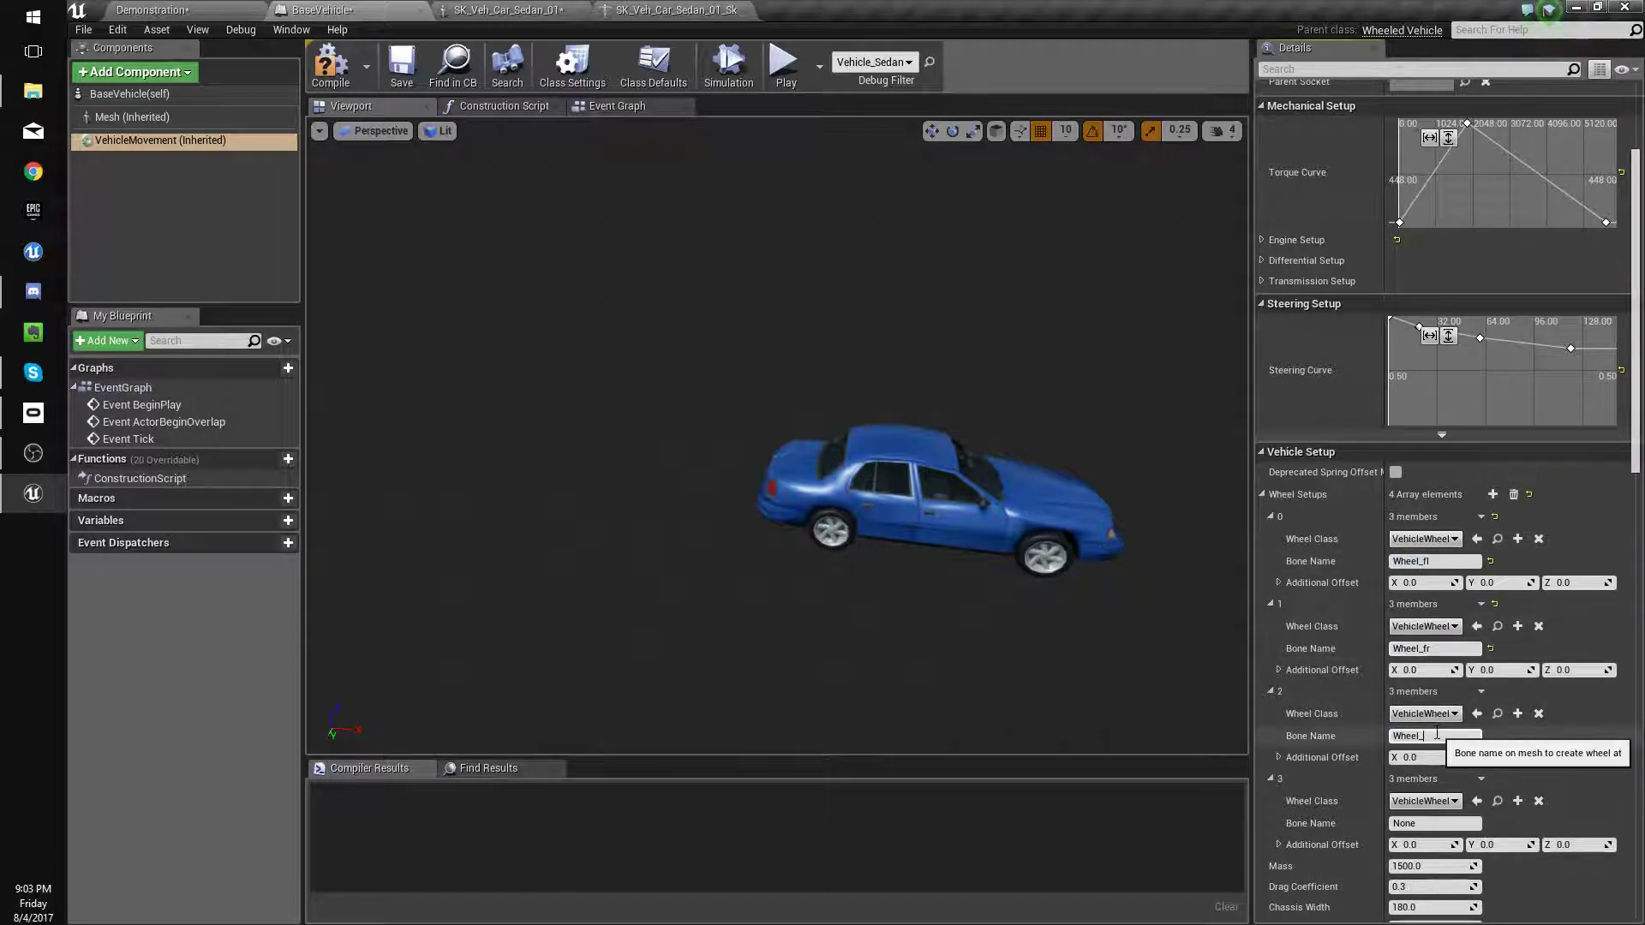
pyautogui.click(1432, 824)
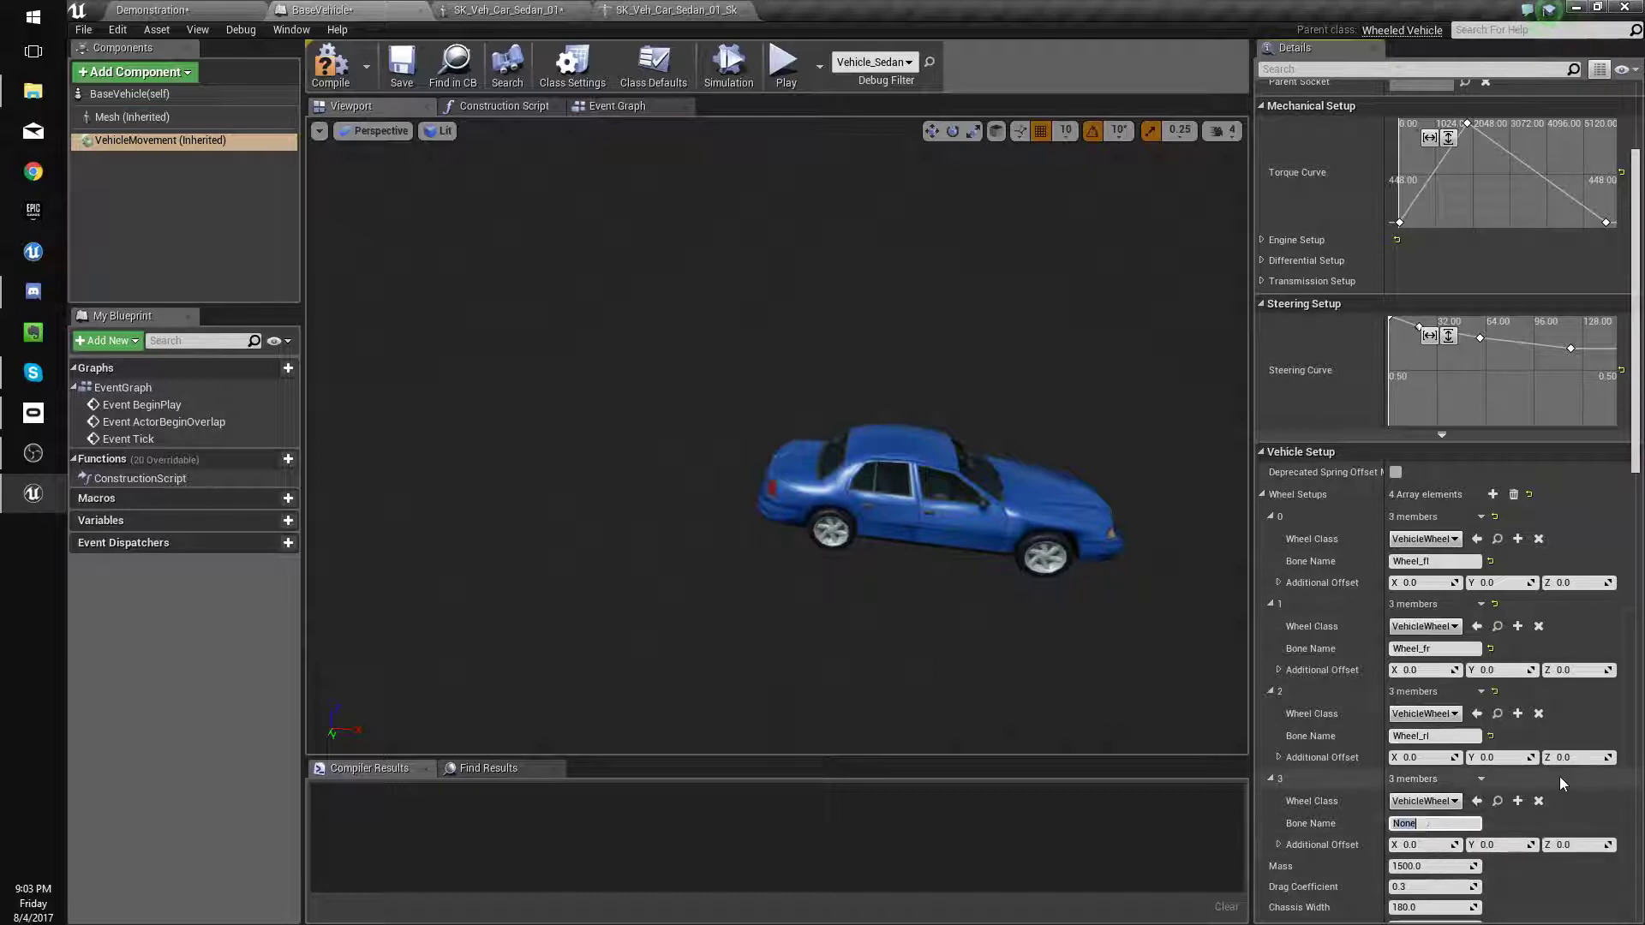
pyautogui.write('Wheel_fl')
pyautogui.press('BackSpace')
pyautogui.press('BackSpace')
pyautogui.write('rr')
pyautogui.press('Return')
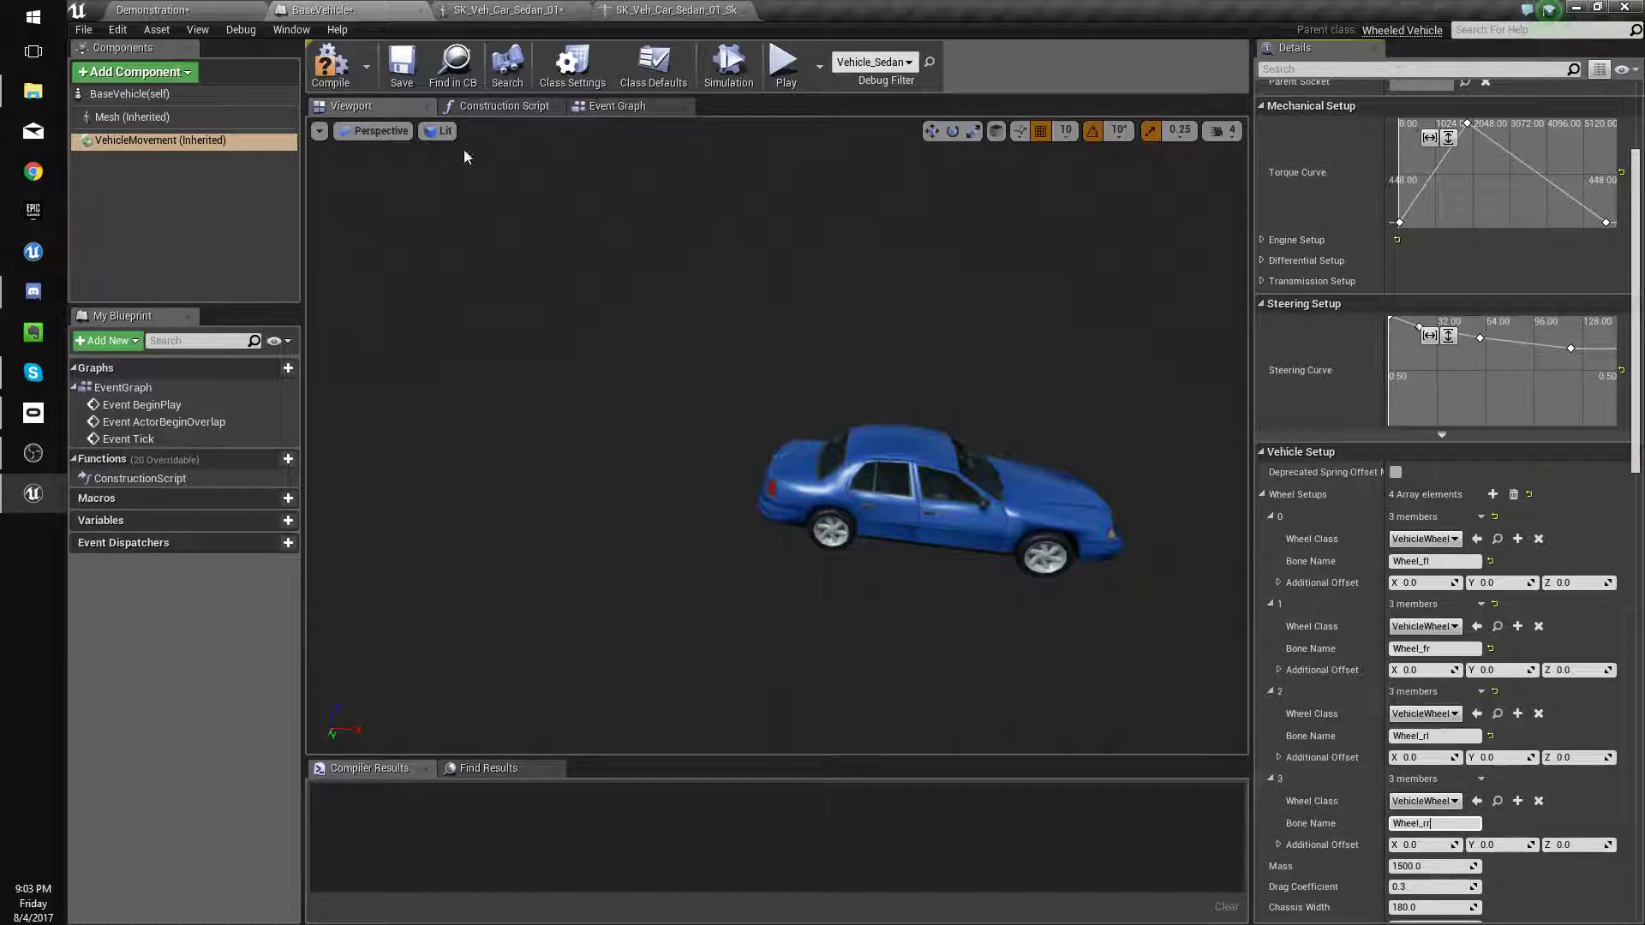
# Compile and save the BaseVehicle blueprint, and save the SK_Veh_Car_Sedan_01 skeletal mesh.
pyautogui.click(399, 69)
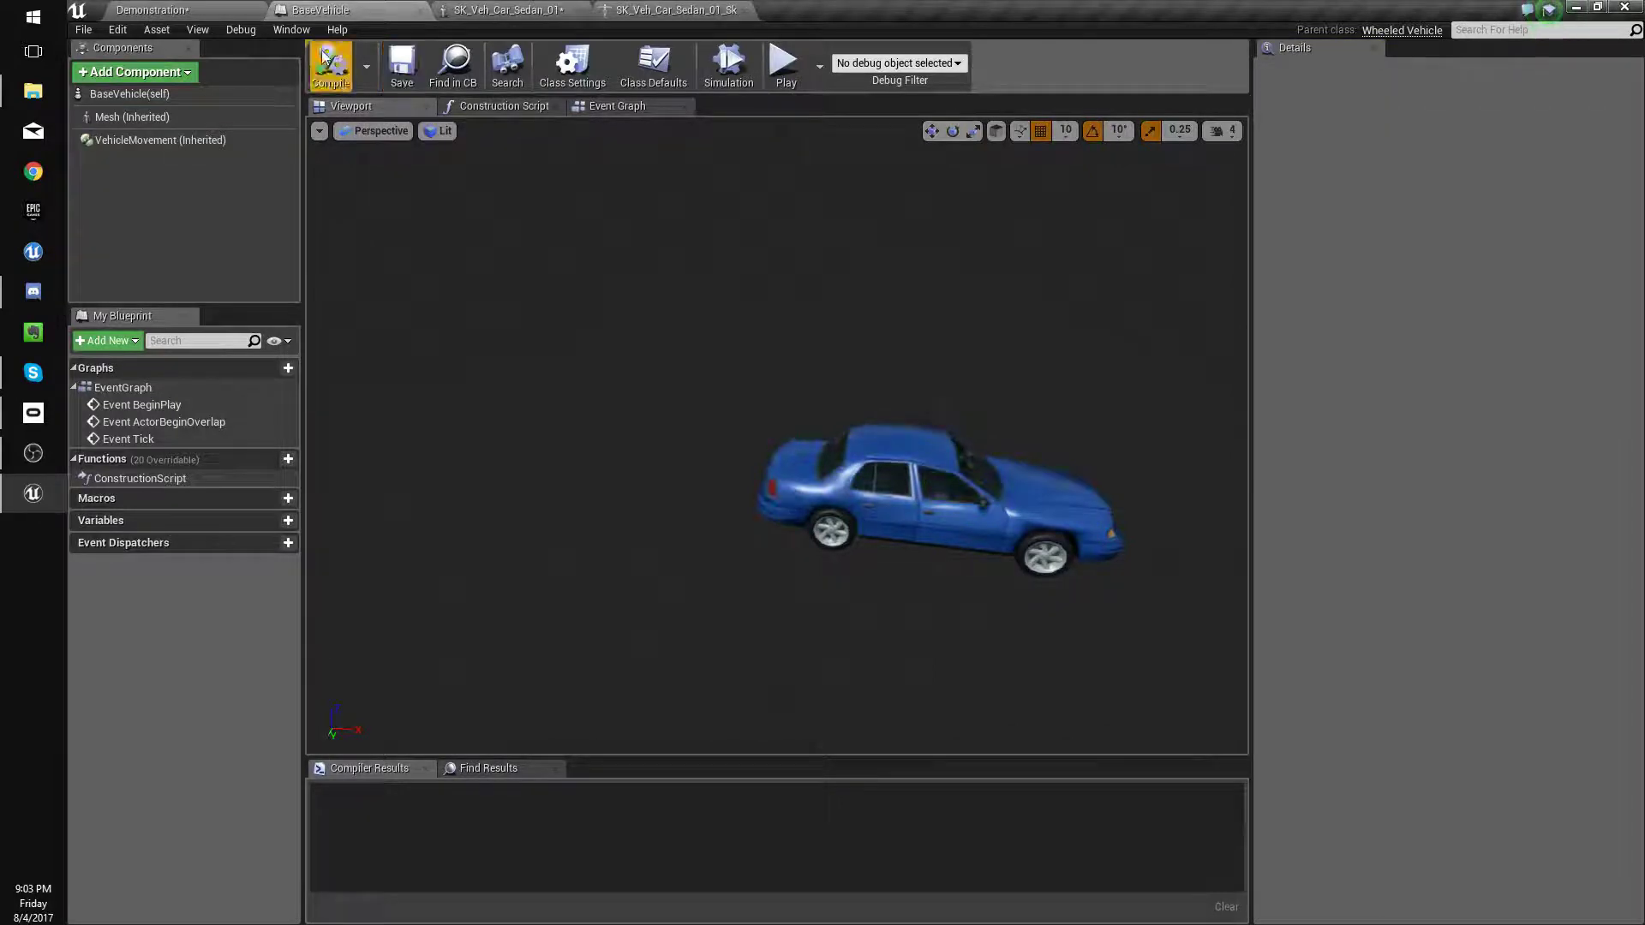
pyautogui.click(503, 9)
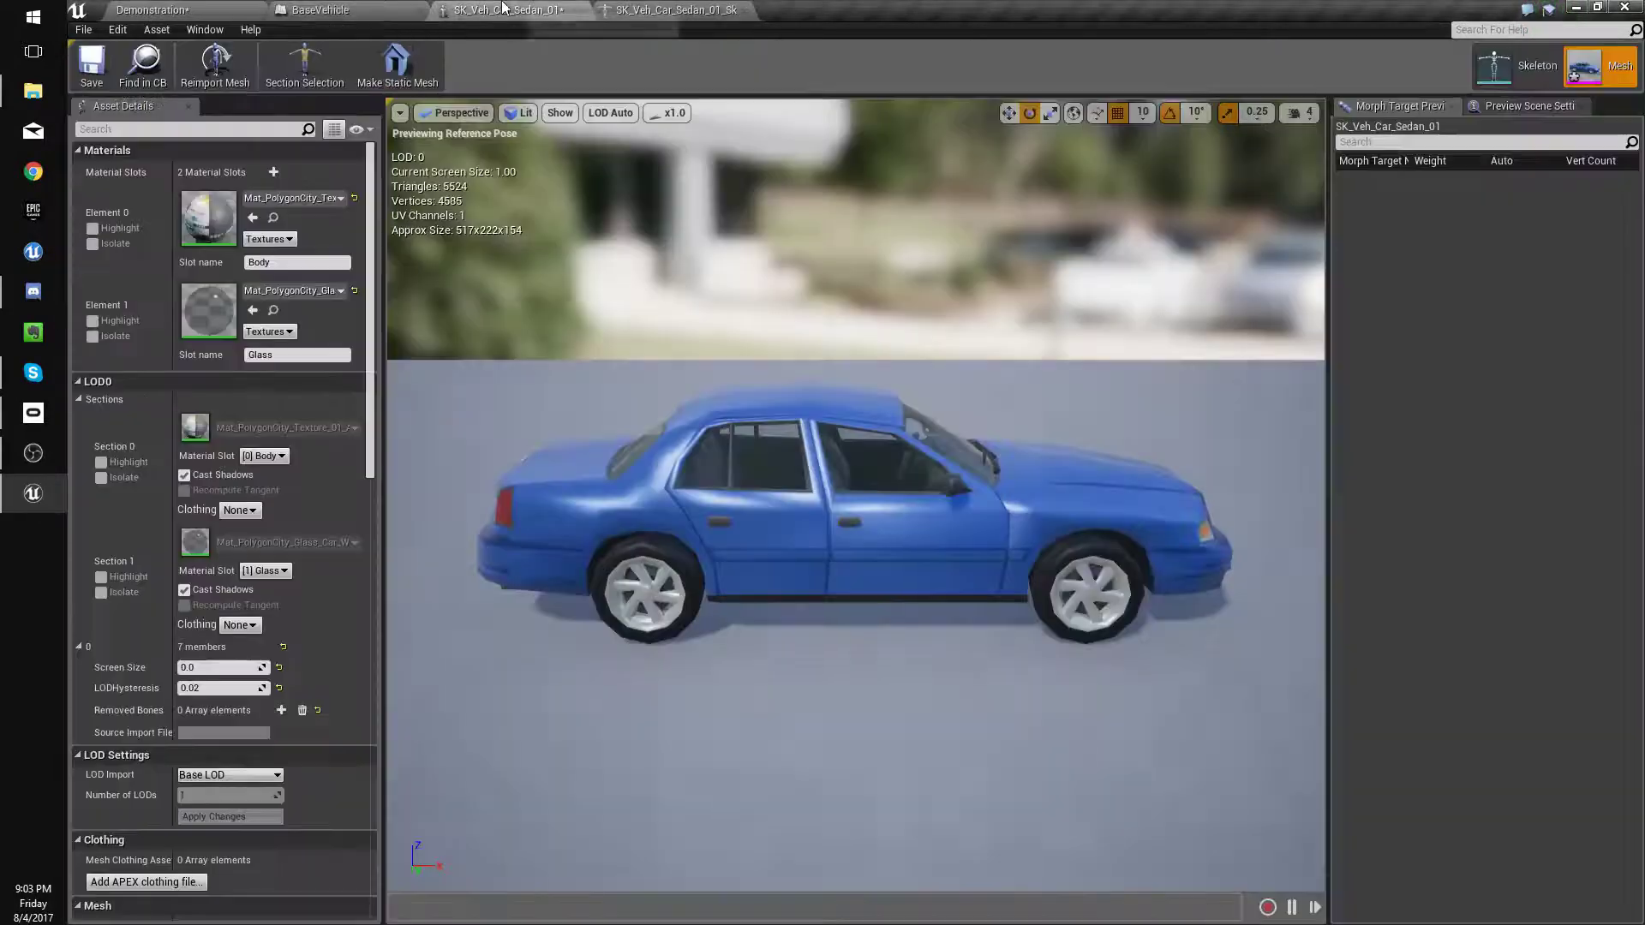
pyautogui.click(92, 66)
# In the Demonstration level, turn Vehicle_Sedan to a -90° yaw and move it off the sidewalk into the road, about X -70, Y 3240 cm.
pyautogui.click(153, 9)
pyautogui.moveTo(712, 322); pyautogui.dragTo(600, 300, button='right')
pyautogui.click(712, 308)
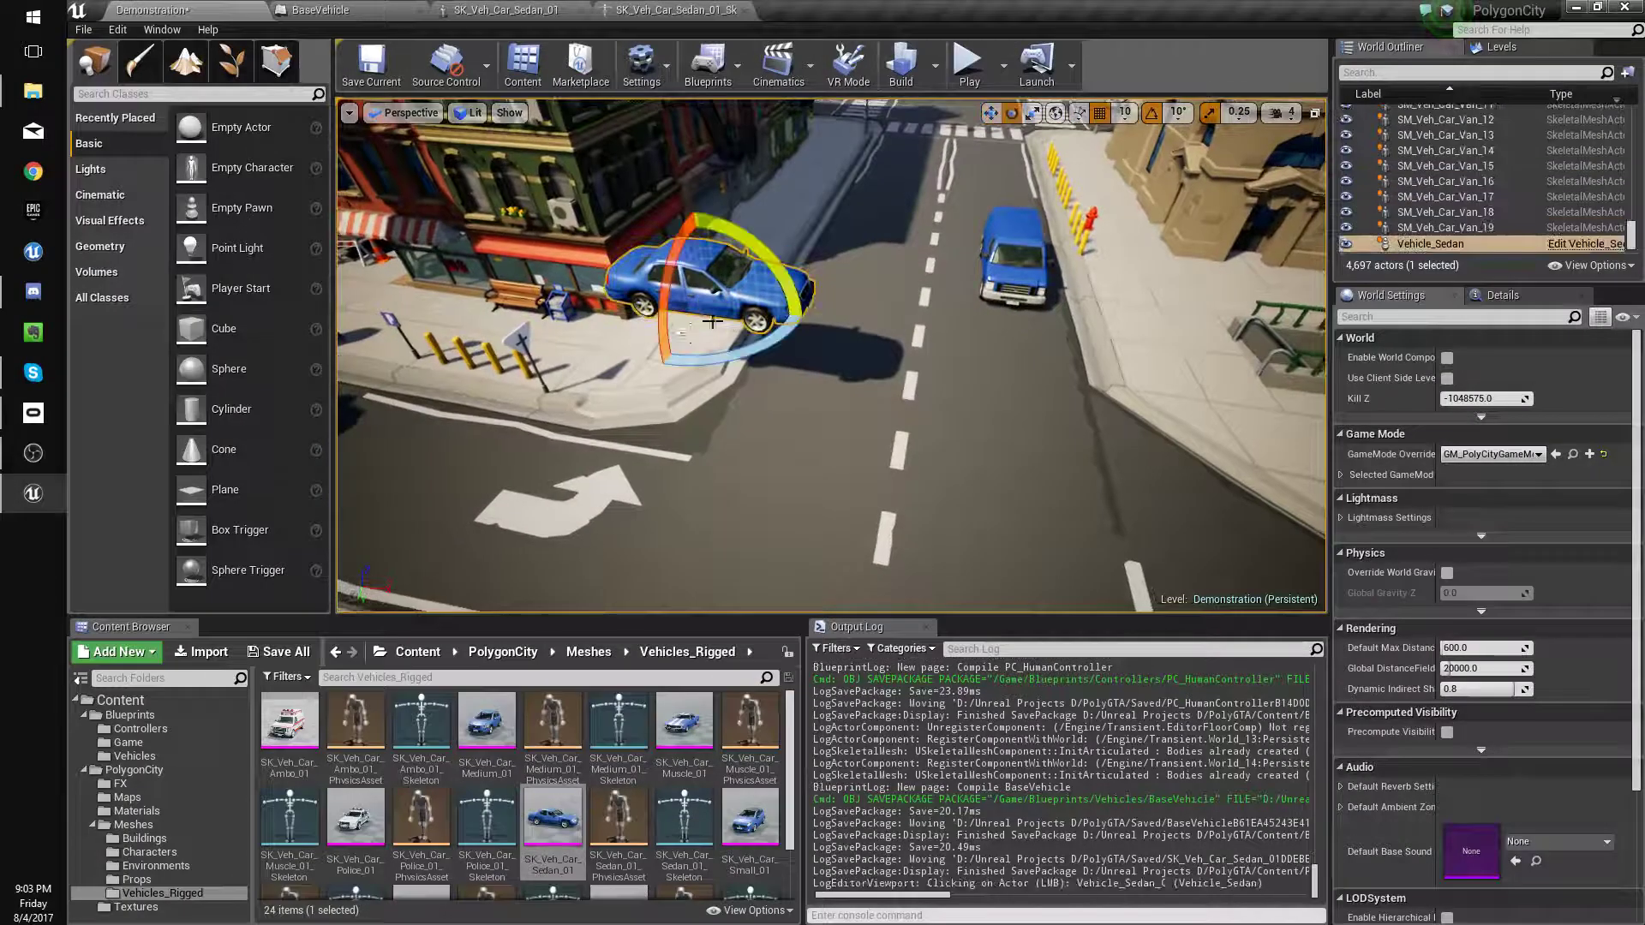
pyautogui.moveTo(689, 359); pyautogui.dragTo(954, 354)
pyautogui.press('w')
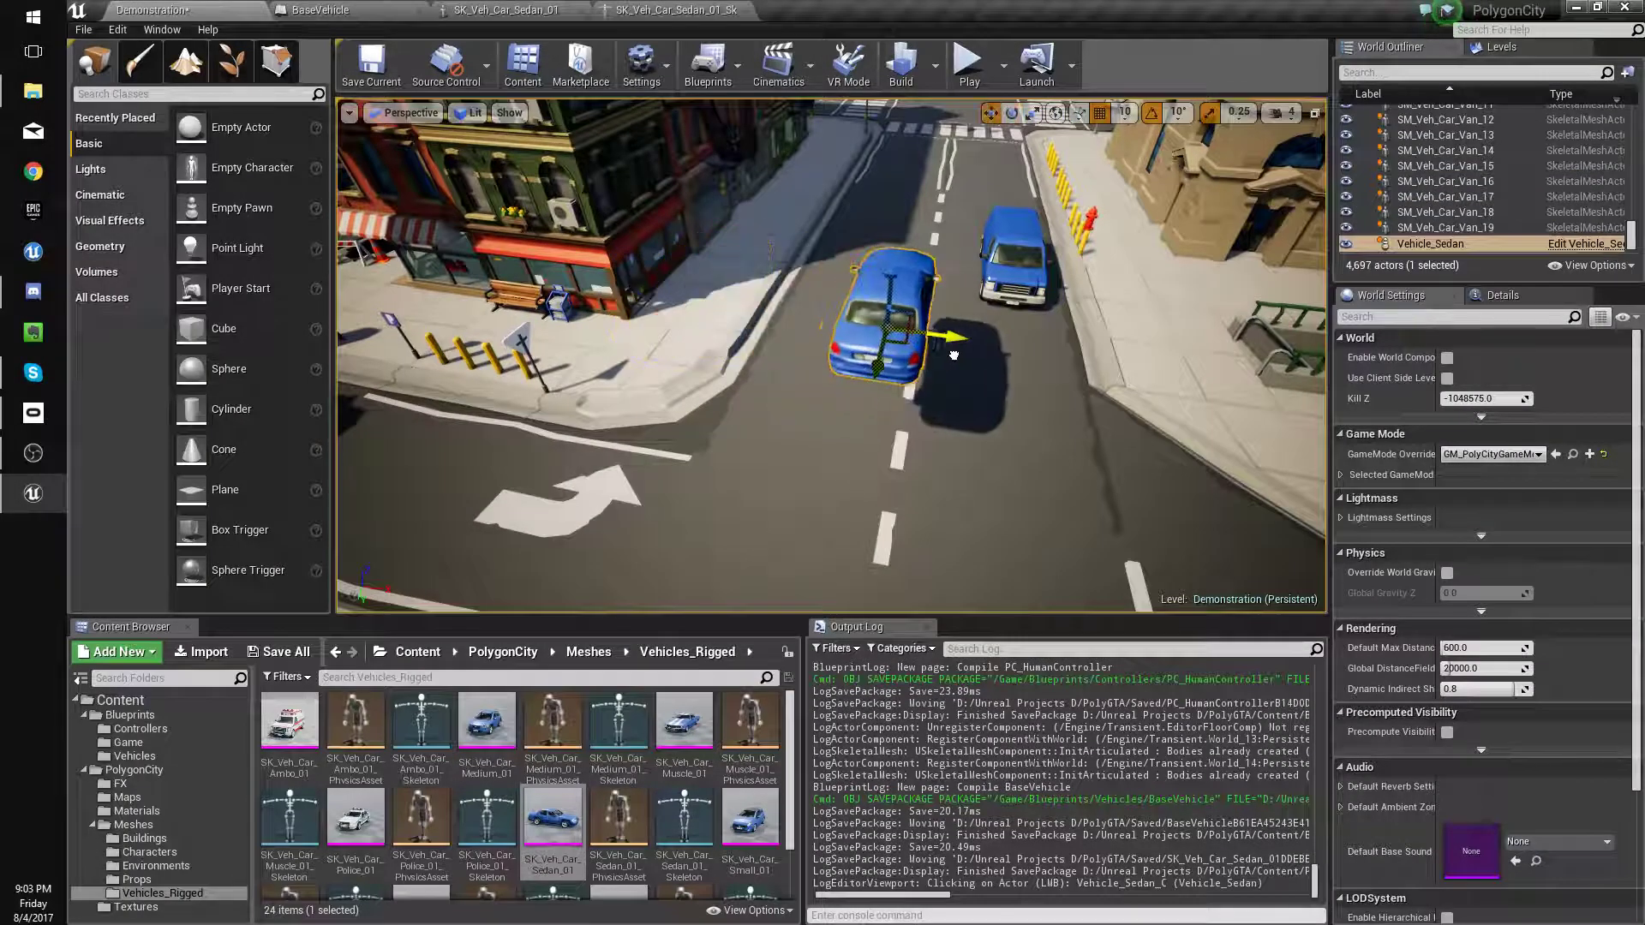
pyautogui.press('f')
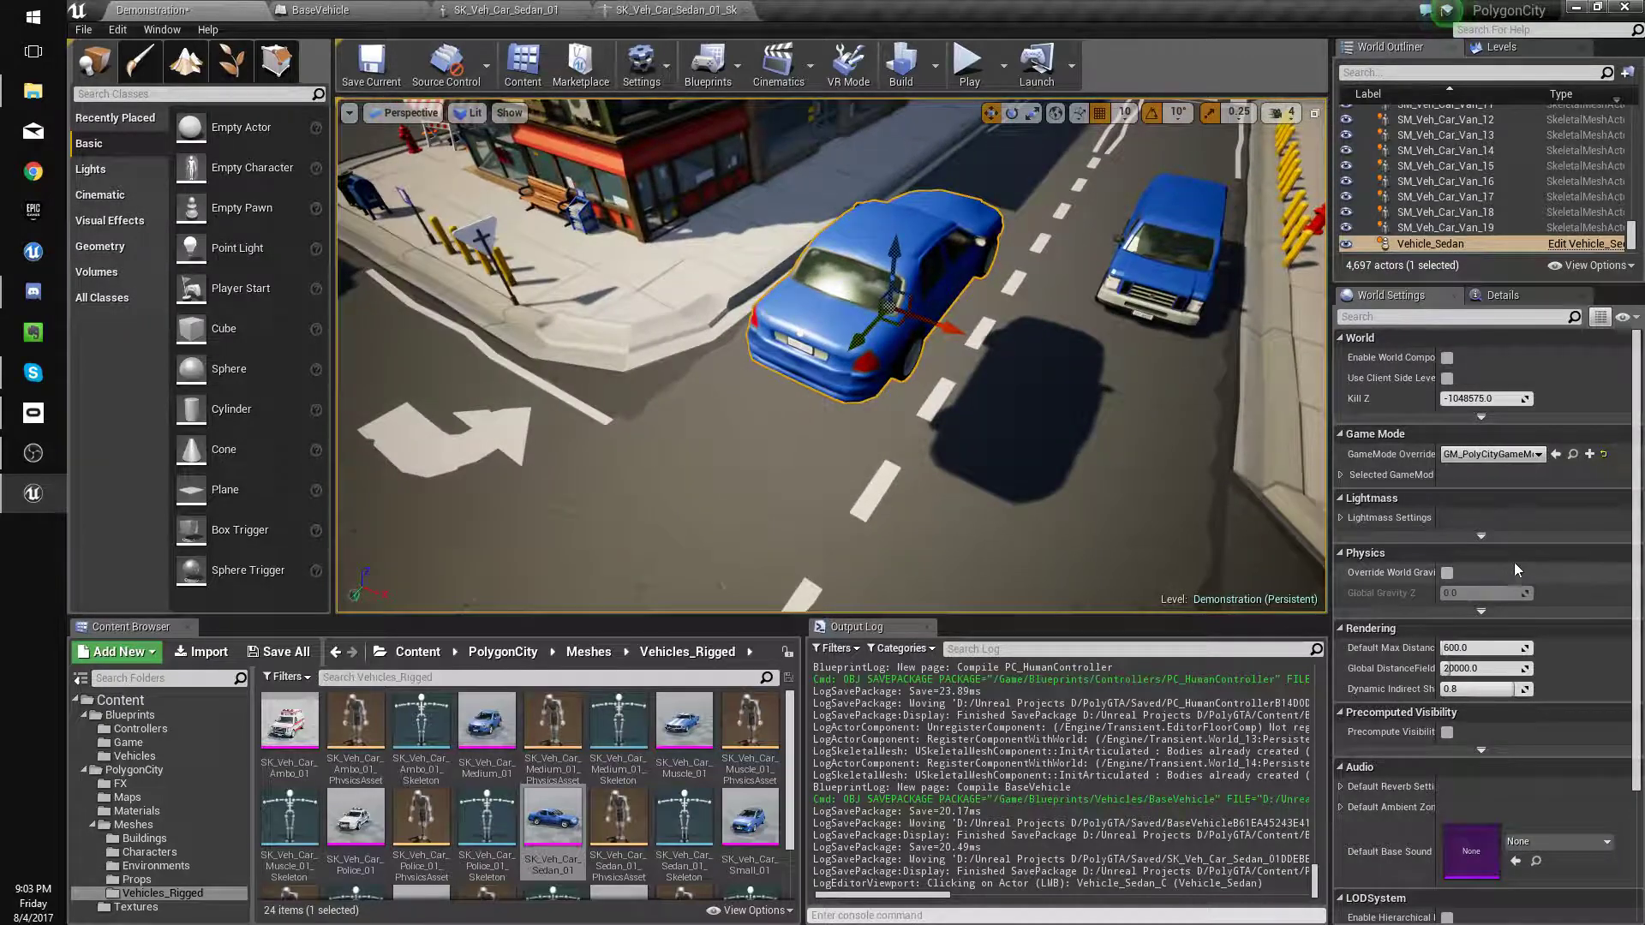
# Close the SK_Veh_Car_Sedan_01 skeleton and mesh editors, and check the pawn possession settings in BaseVehicle's class defaults before closing it.
pyautogui.scroll(-3, 1518, 563)
pyautogui.middleClick(623, 8)
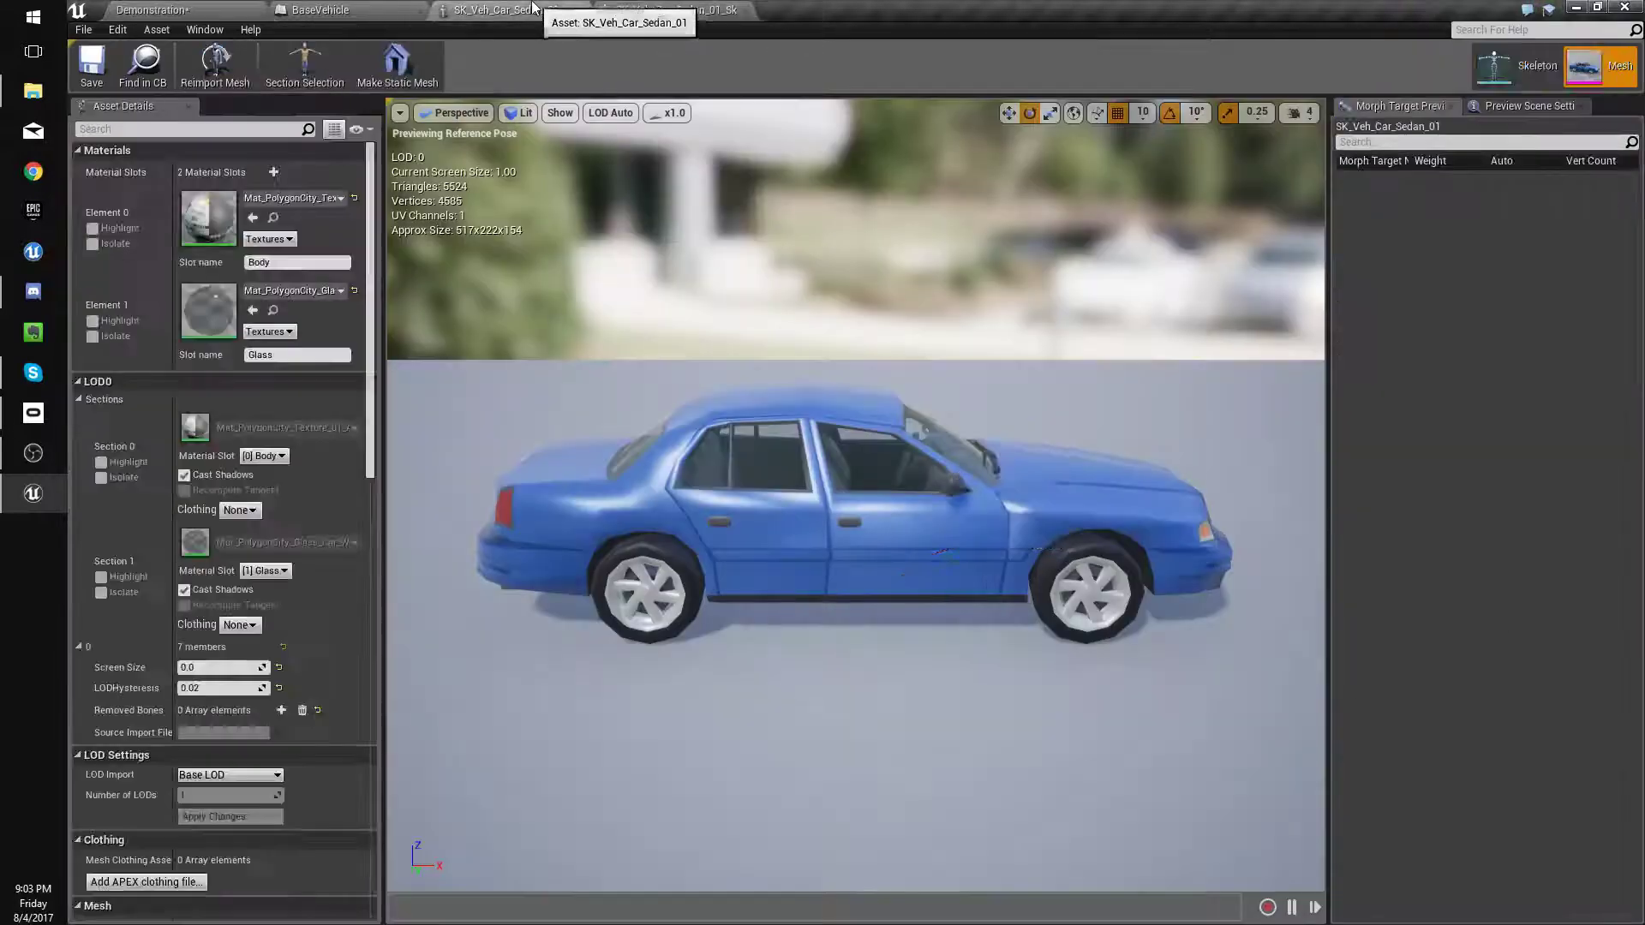
pyautogui.middleClick(541, 9)
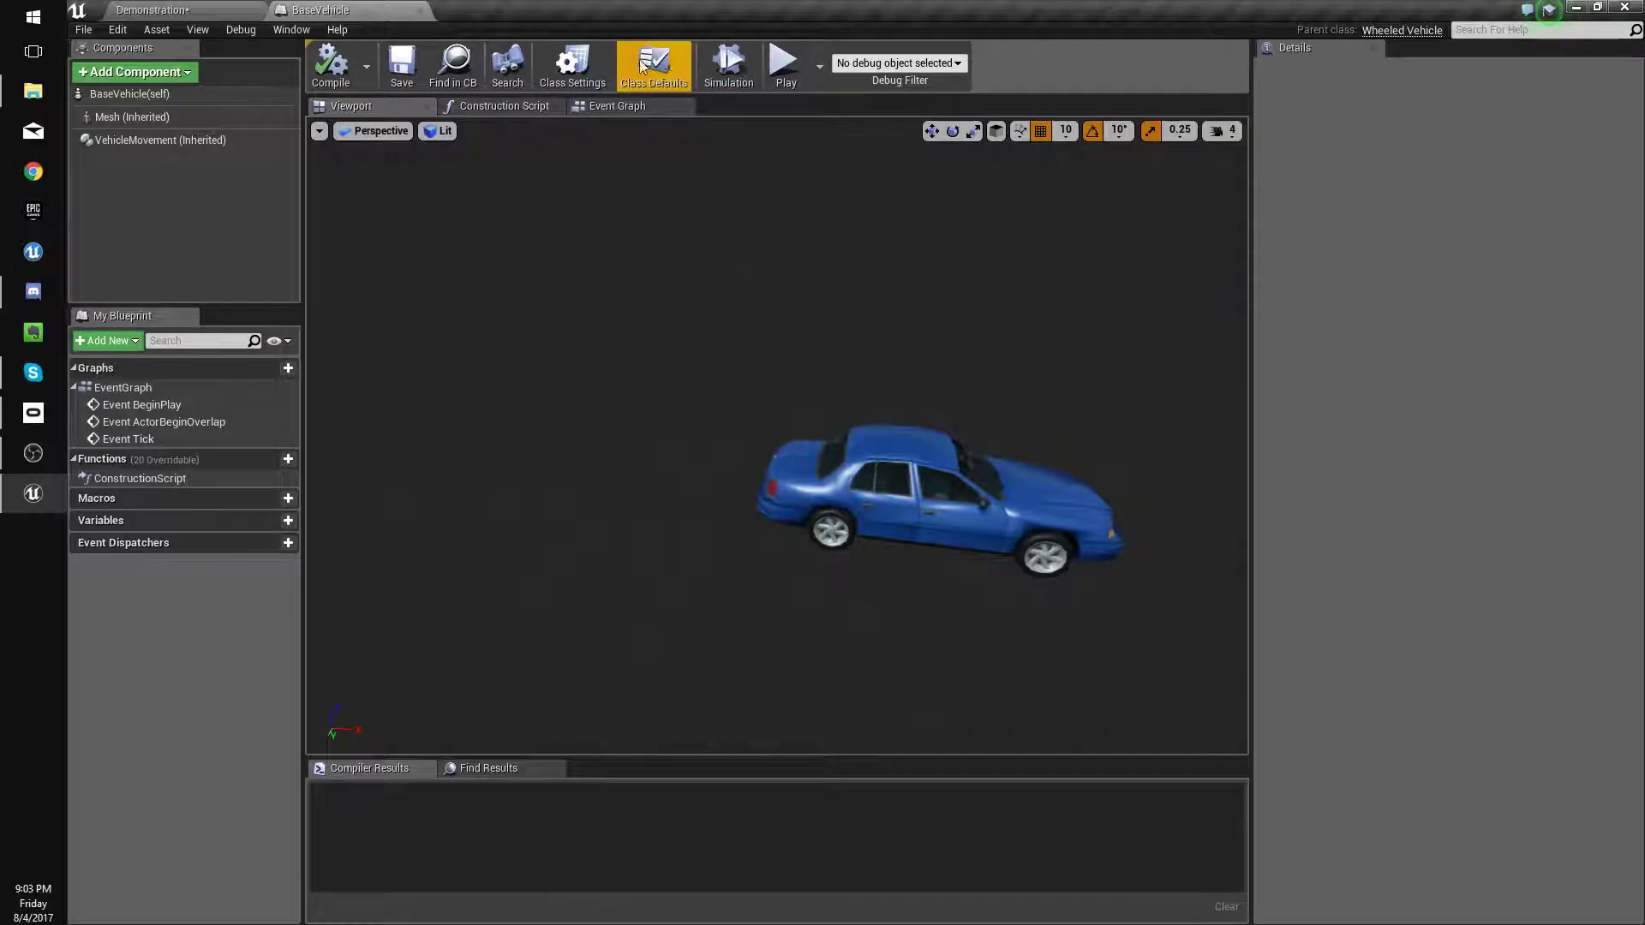
pyautogui.click(573, 64)
pyautogui.click(651, 68)
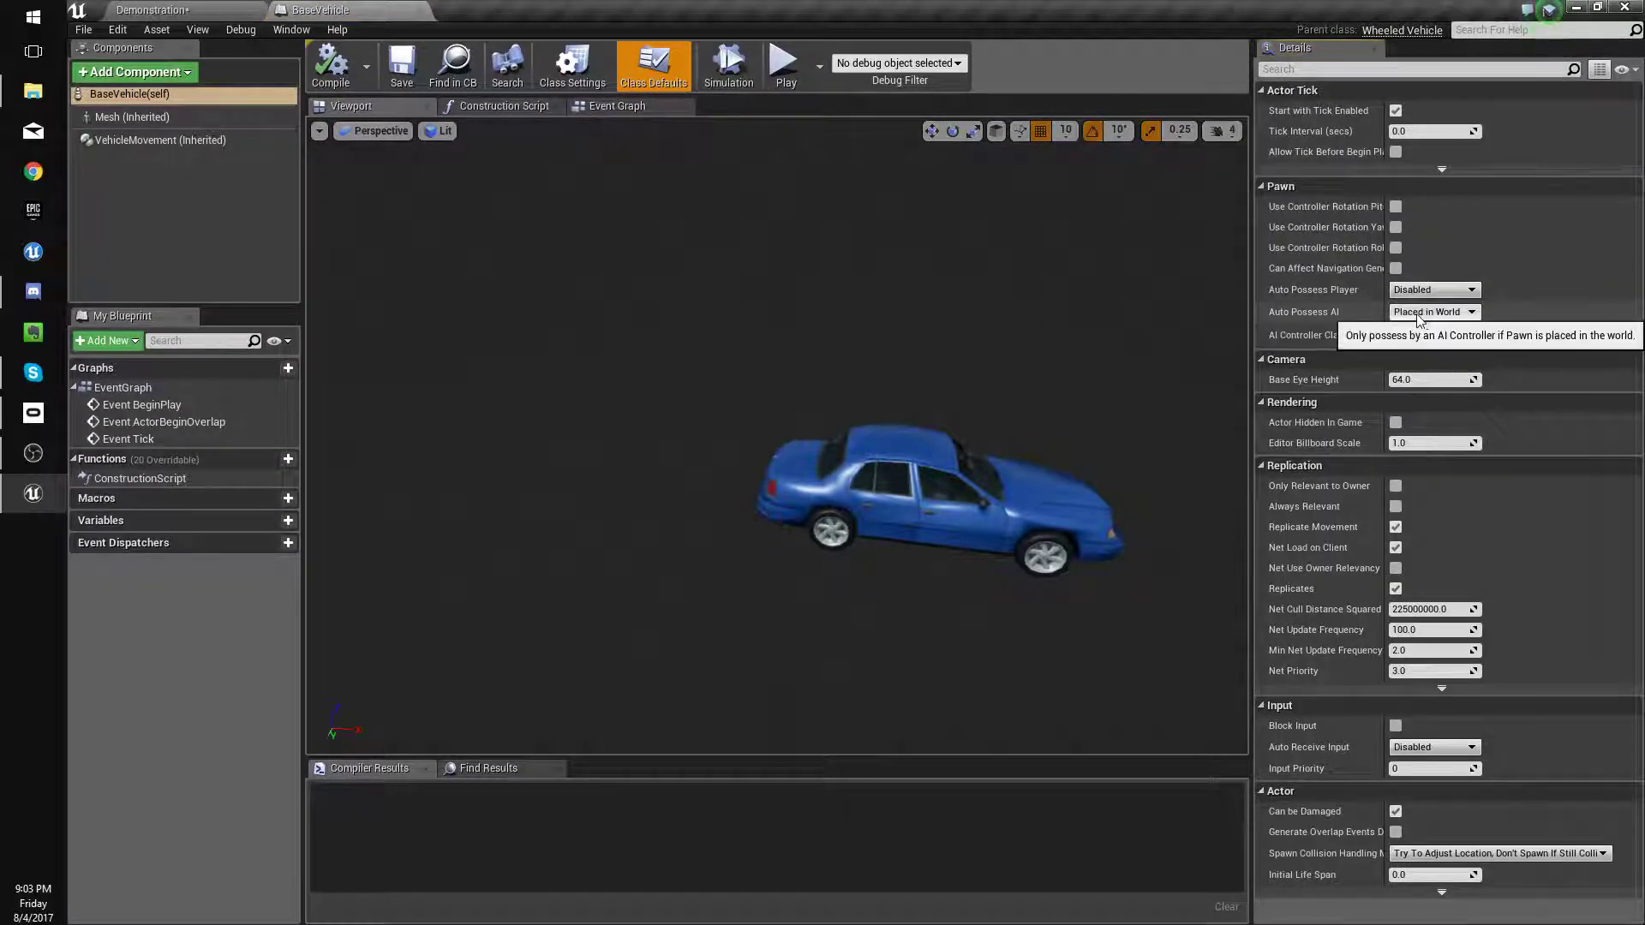
pyautogui.click(420, 9)
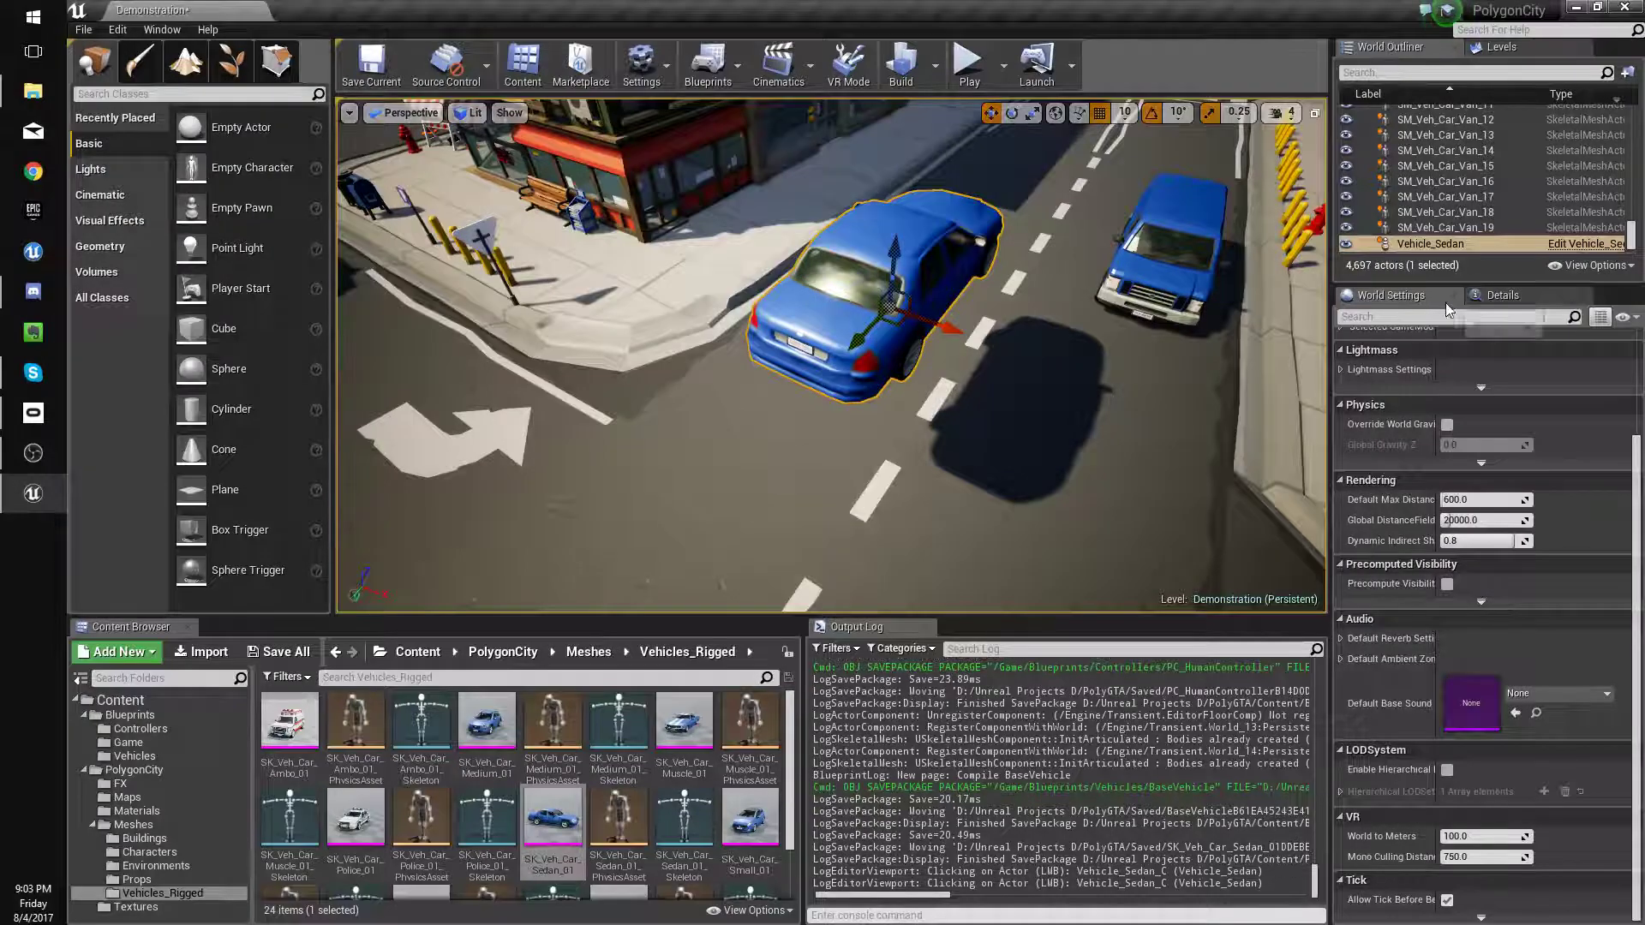
# Reorder the level editor's Details ahead of World Settings and show the details of Vehicle_Sedan.
pyautogui.click(1521, 299)
pyautogui.moveTo(1501, 296); pyautogui.dragTo(1396, 295)
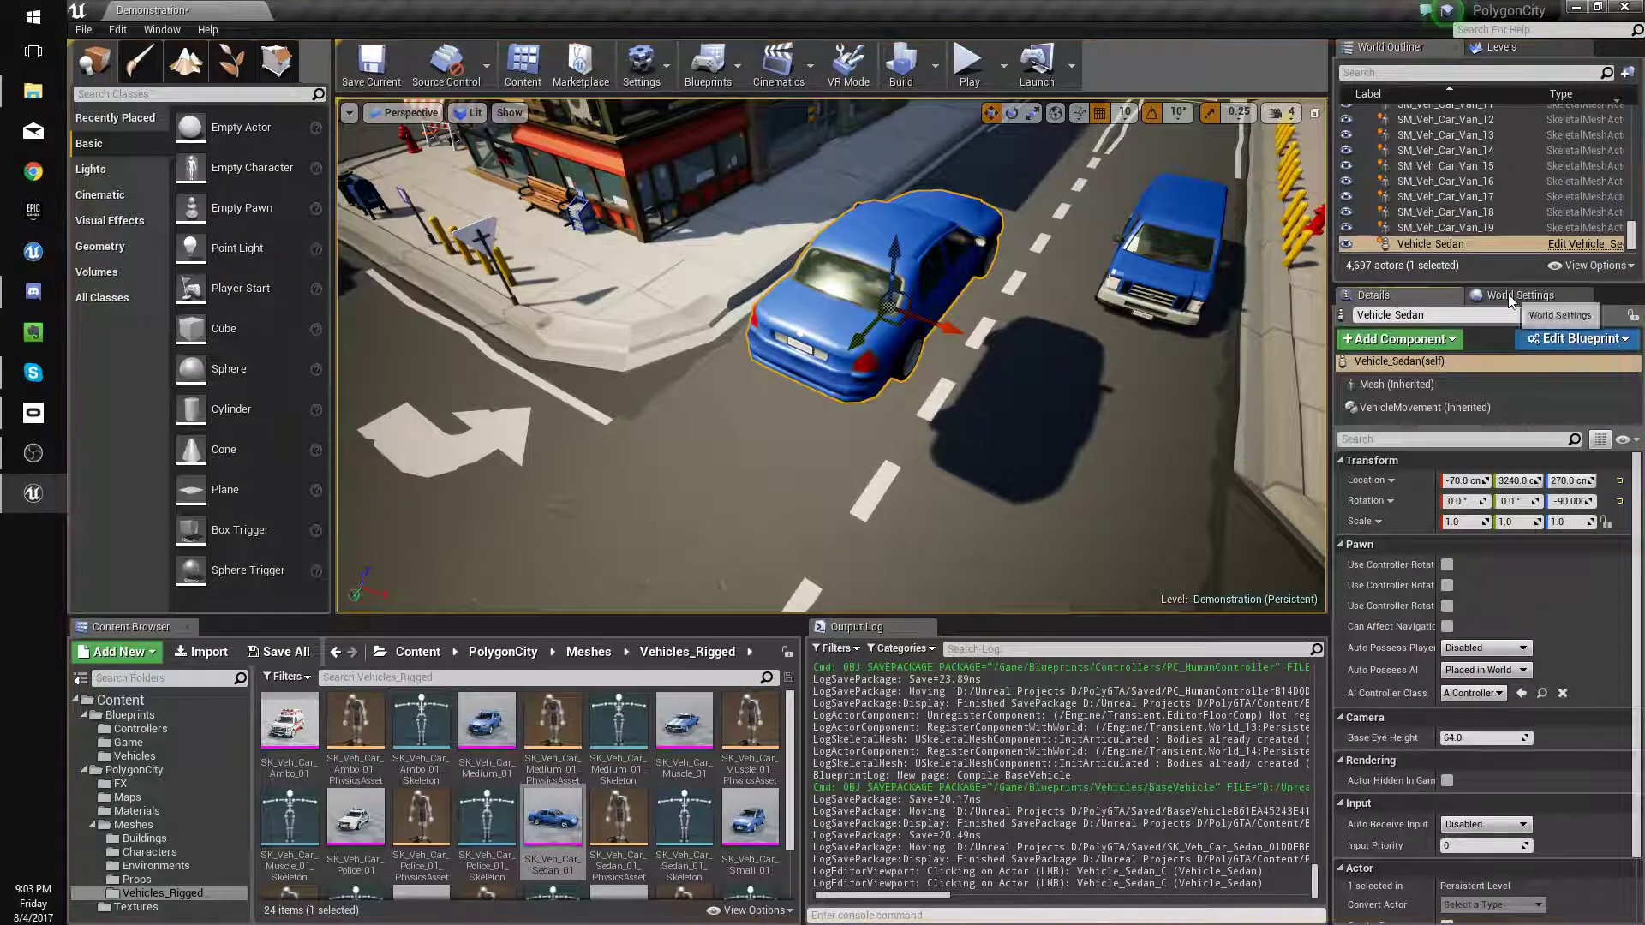
pyautogui.click(162, 29)
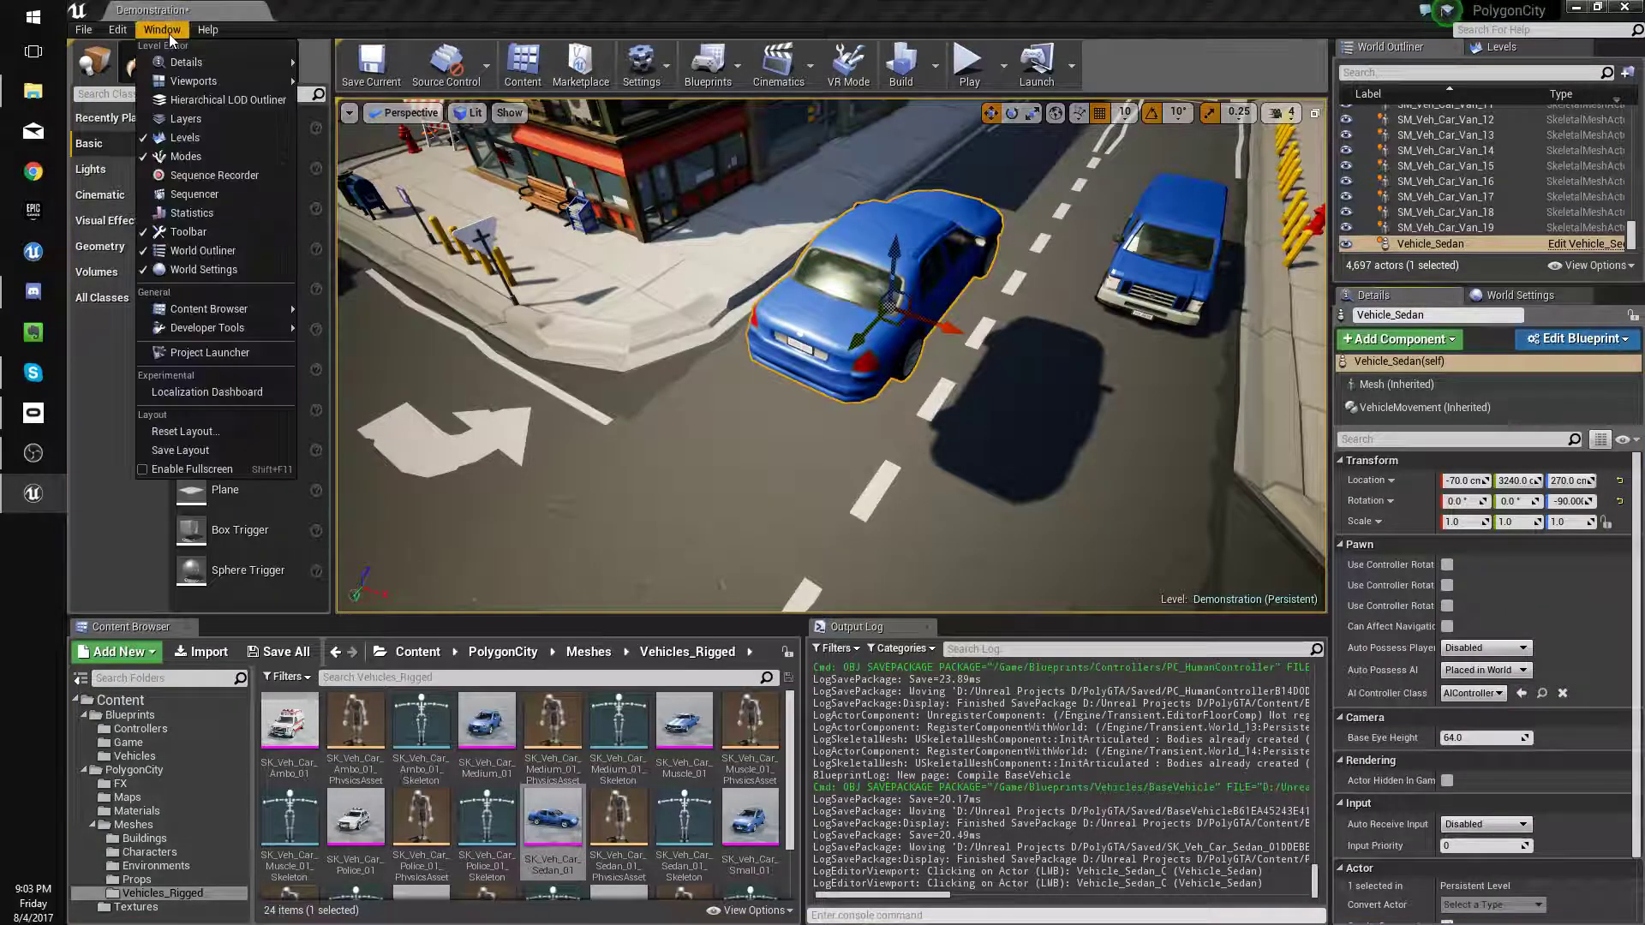
pyautogui.click(1478, 300)
pyautogui.click(1379, 295)
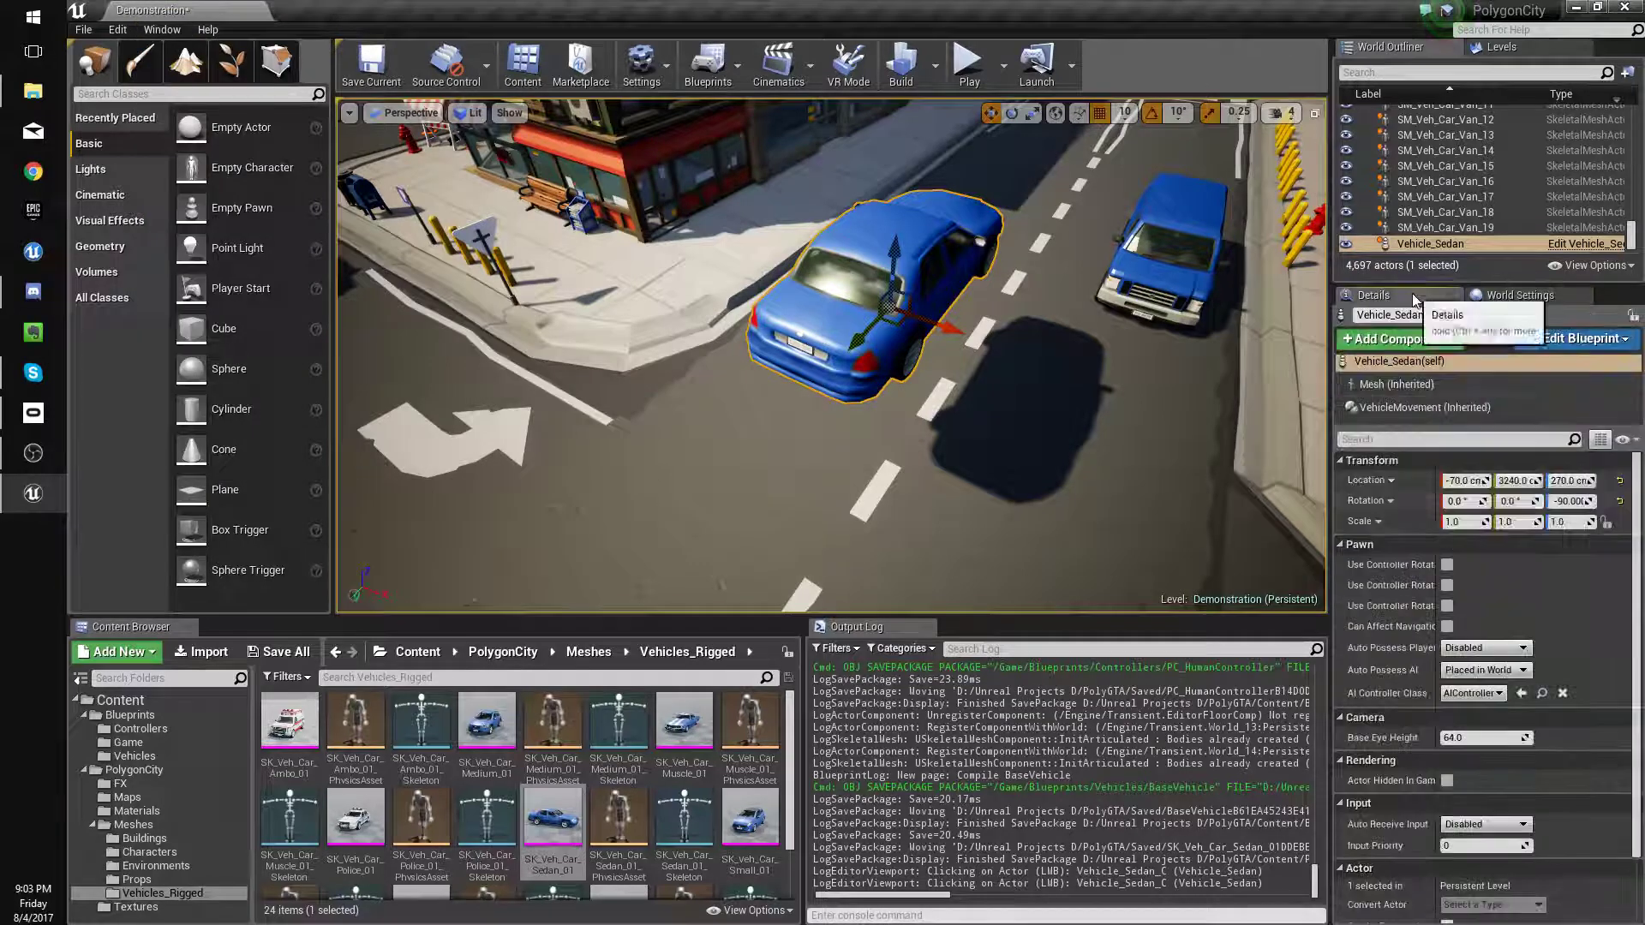
# For the placed Vehicle_Sedan, set Auto Possess Player to Player 0 and AI Controller Class to PC_HumanController.
pyautogui.click(1485, 647)
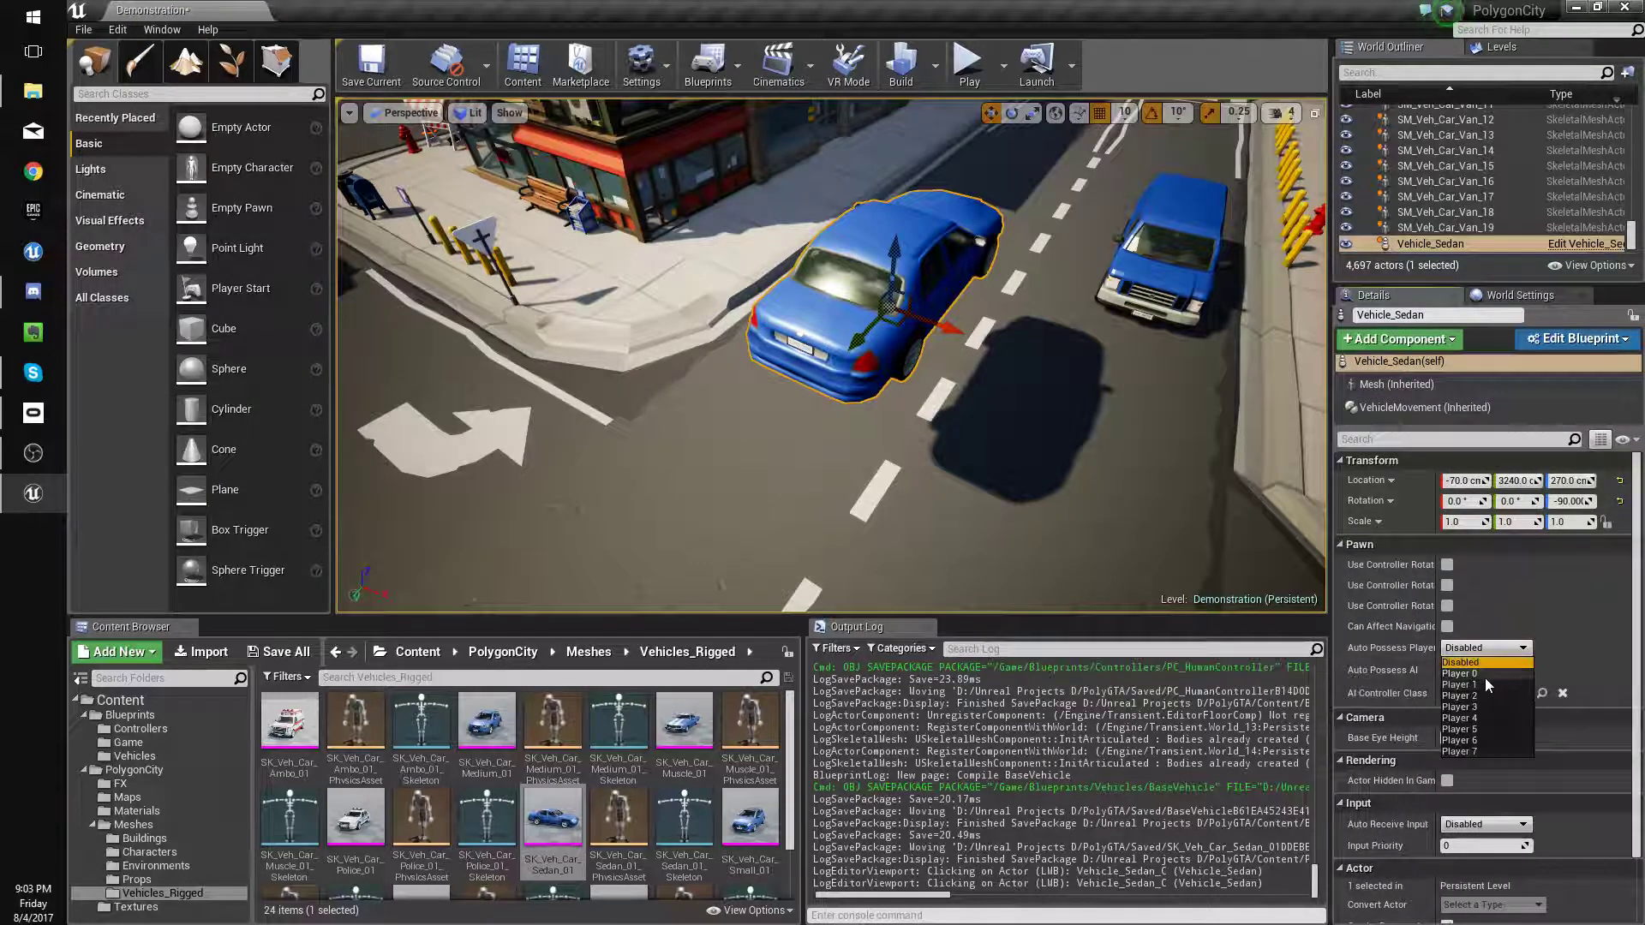
pyautogui.click(1474, 674)
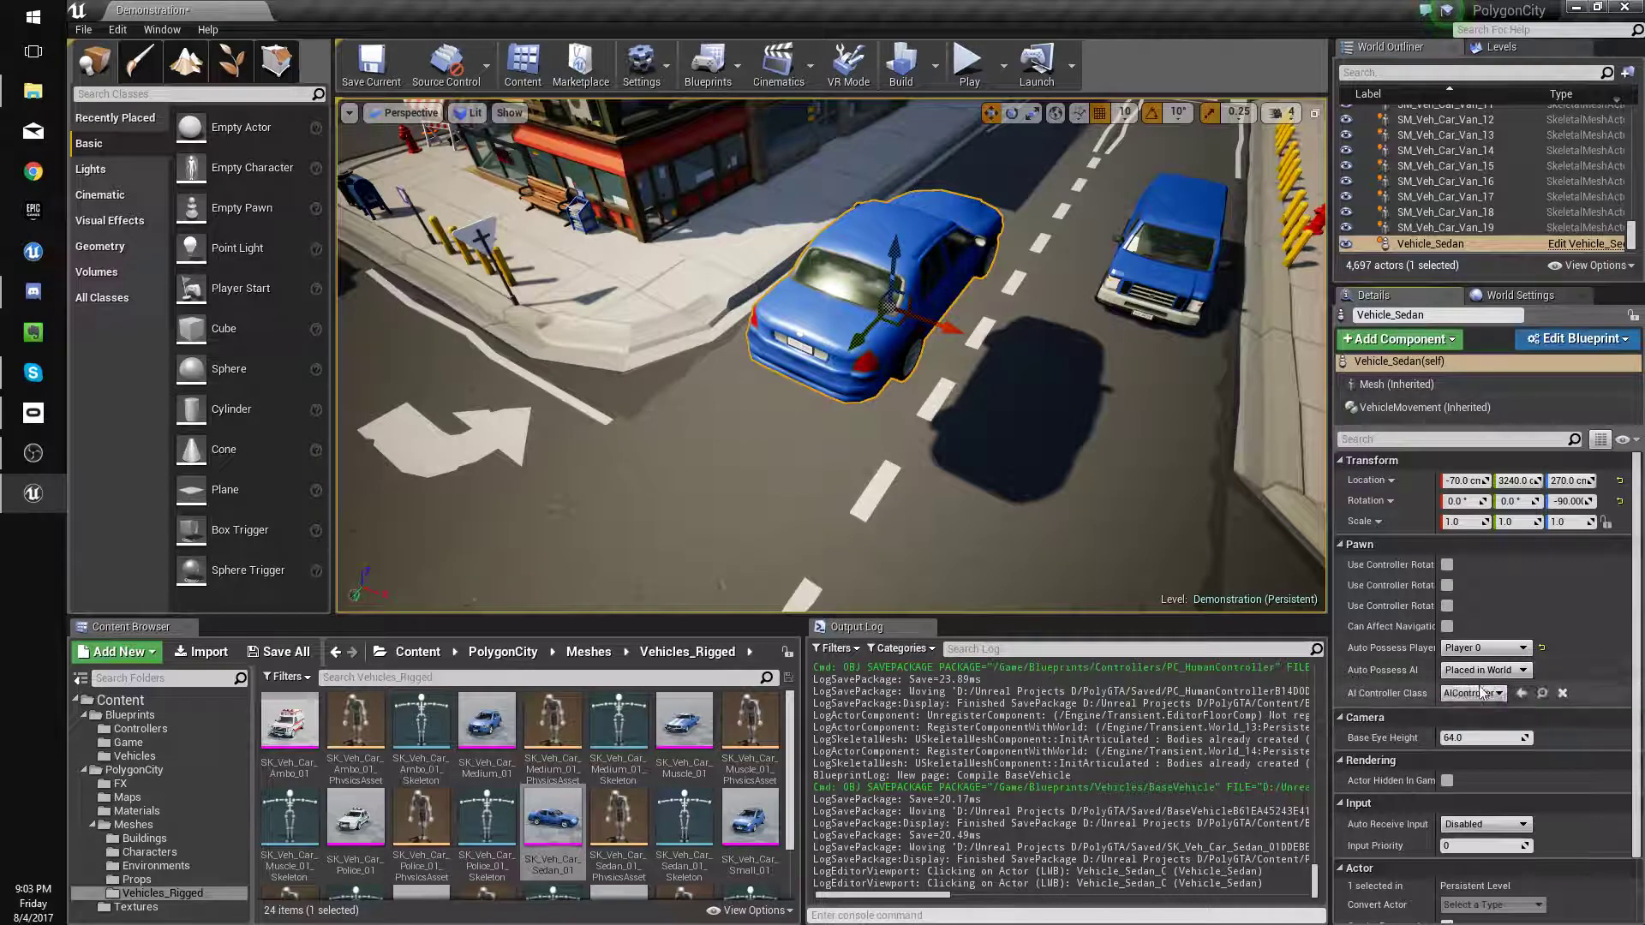
pyautogui.click(1481, 694)
pyautogui.click(1482, 811)
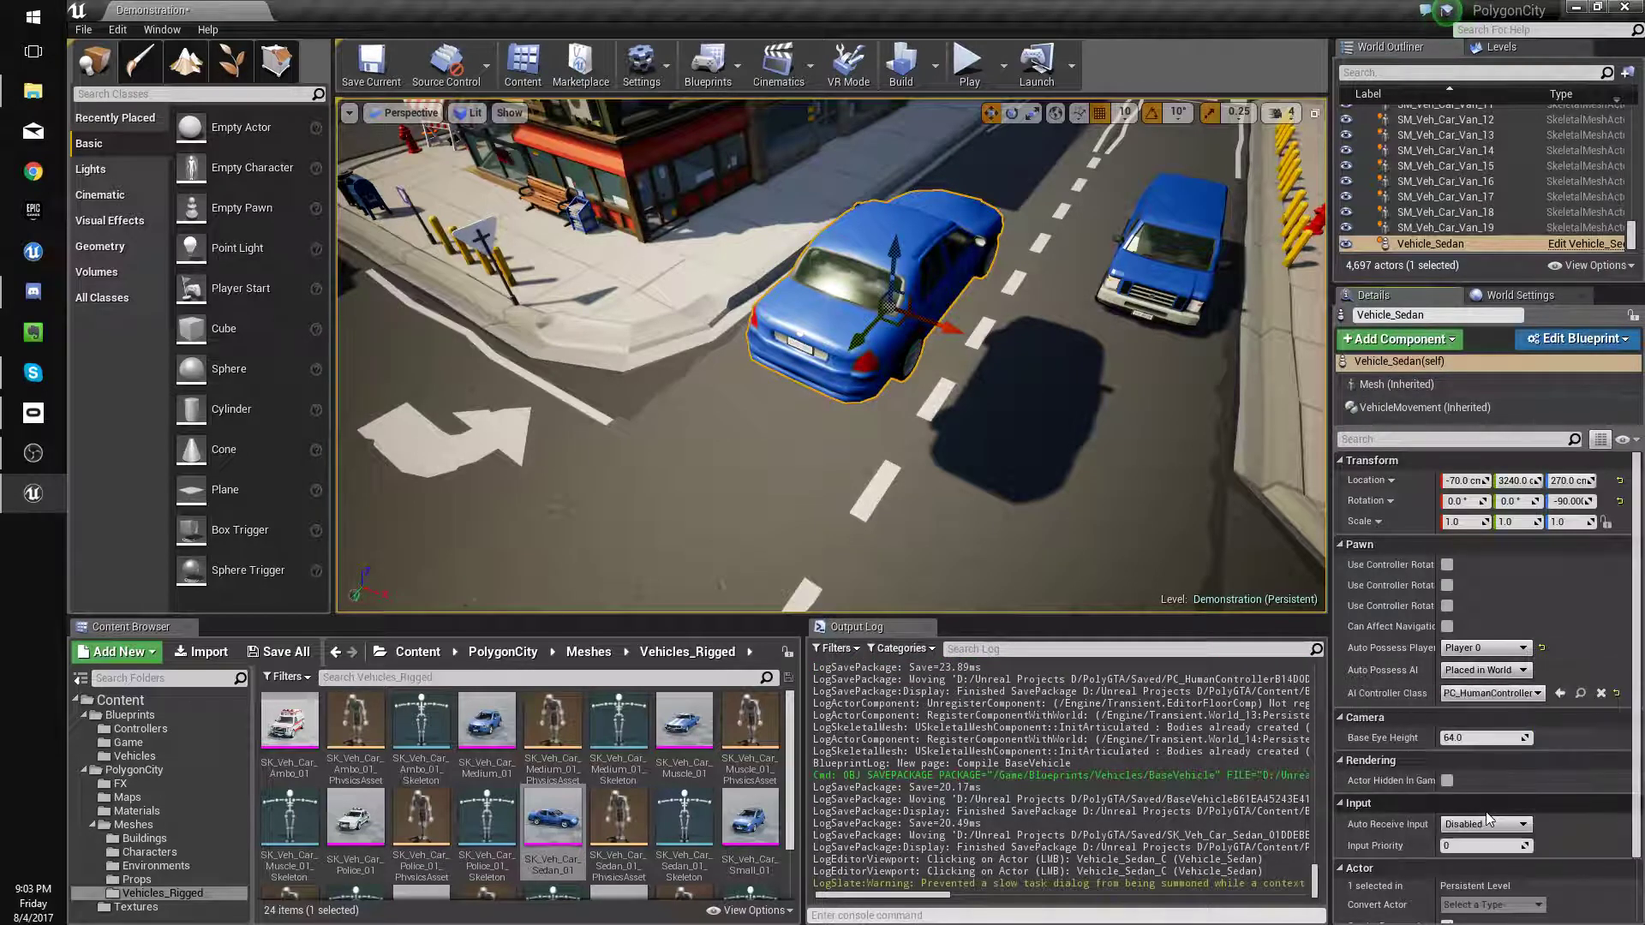
# Save the Demonstration level and run a brief play test to check the view from the possessed sedan.
pyautogui.click(367, 69)
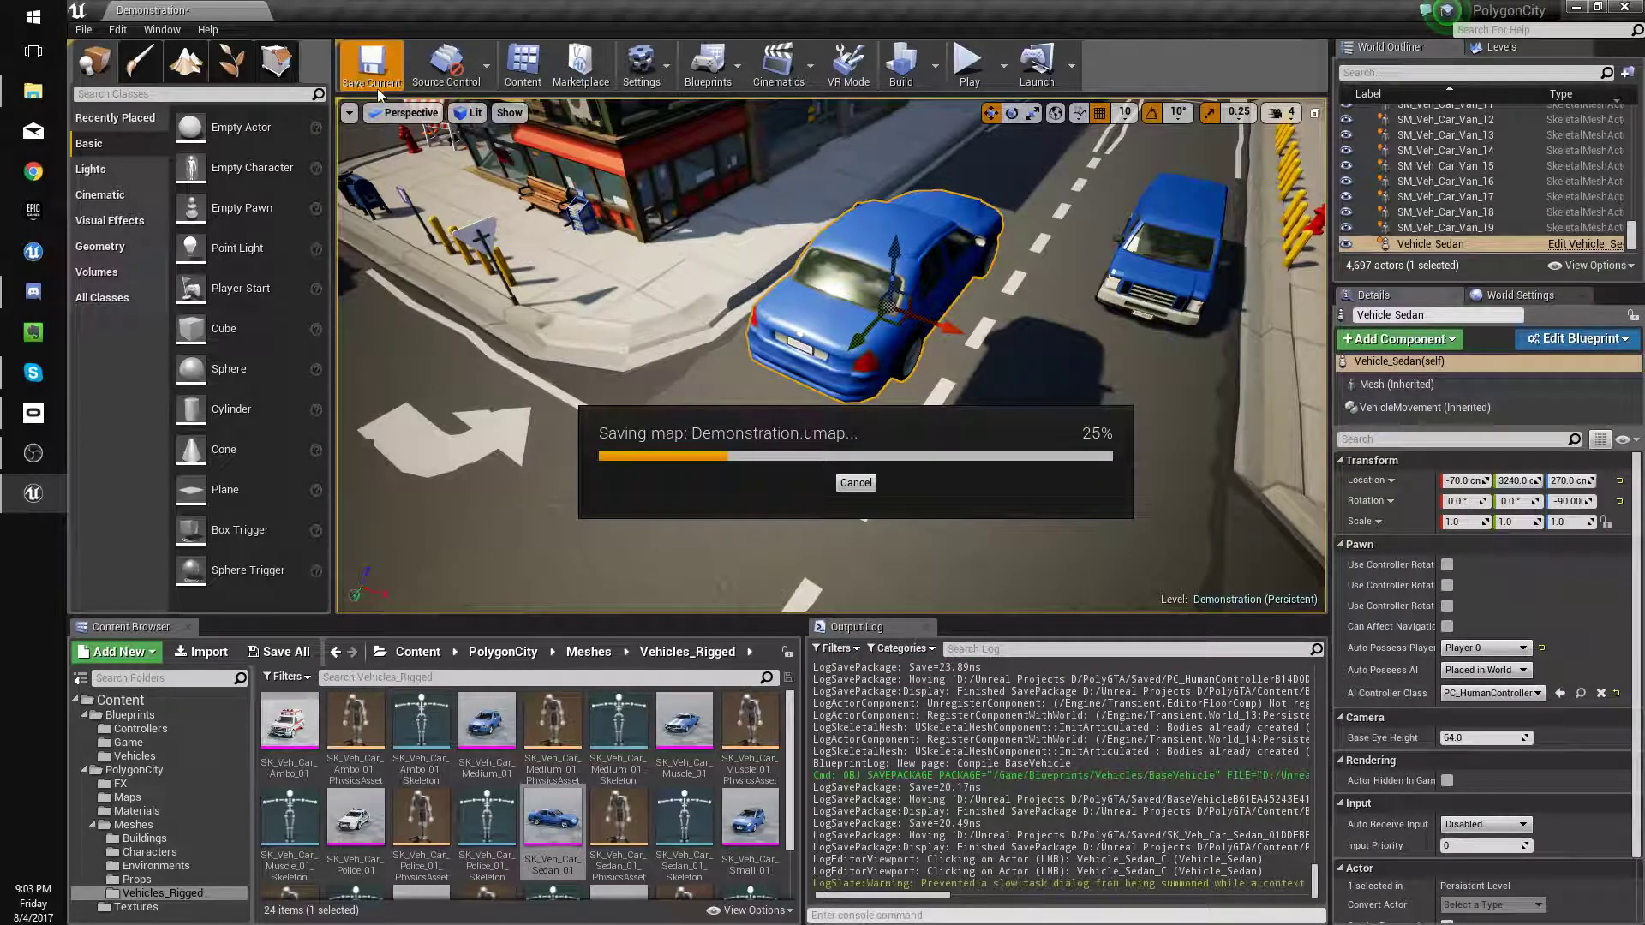
pyautogui.click(969, 67)
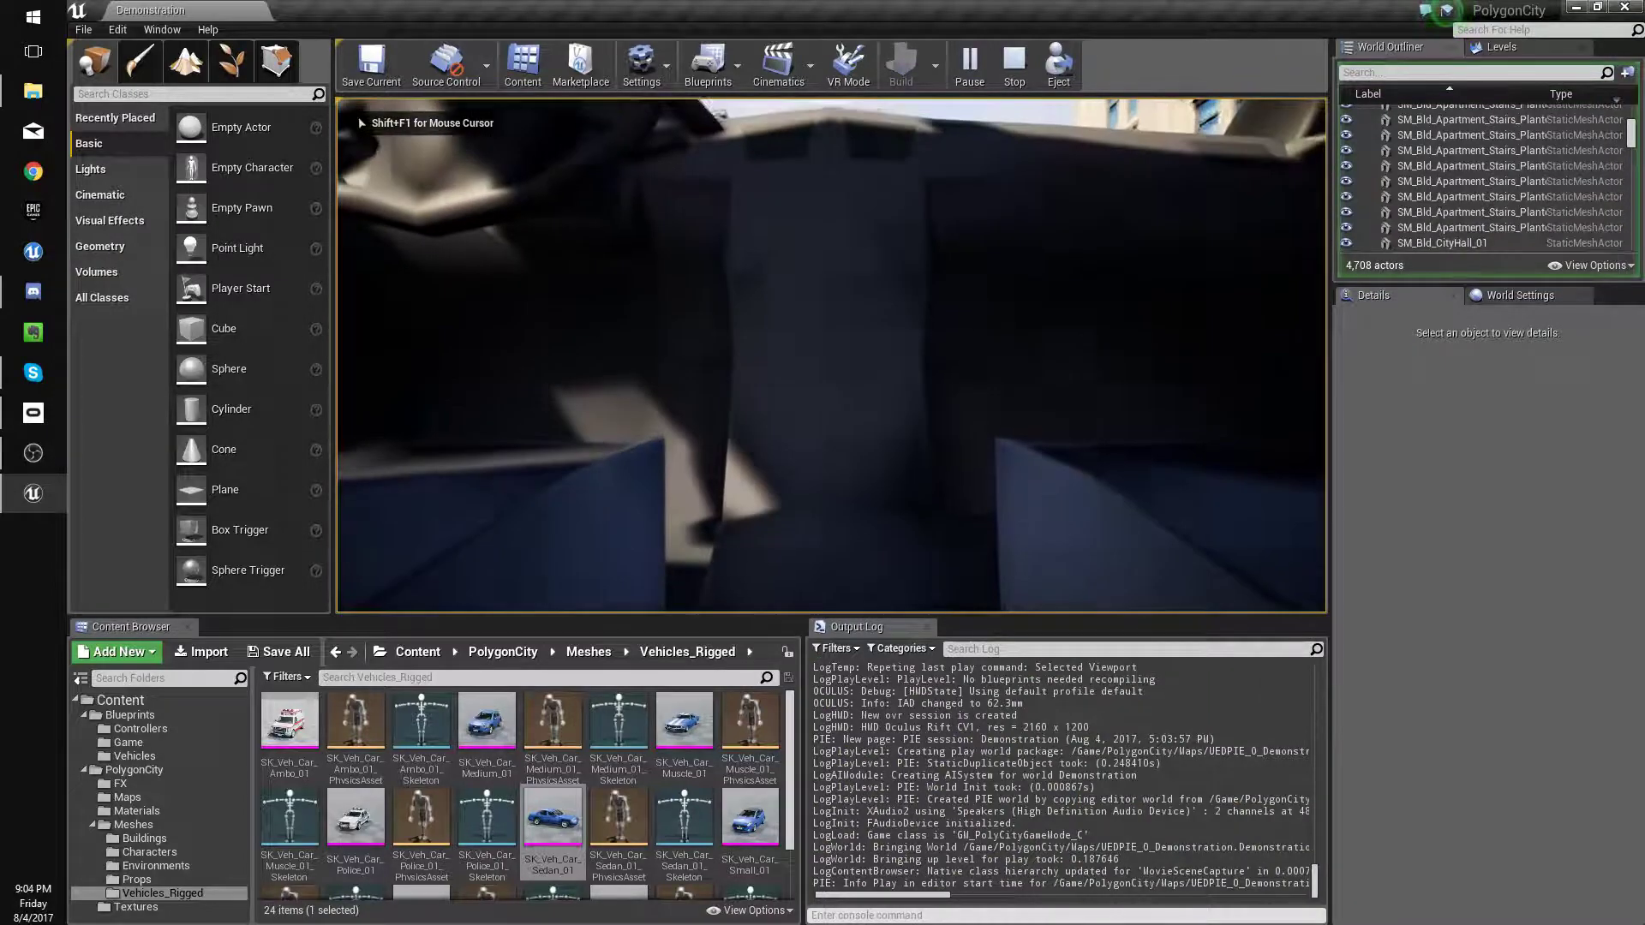
pyautogui.press('Escape')
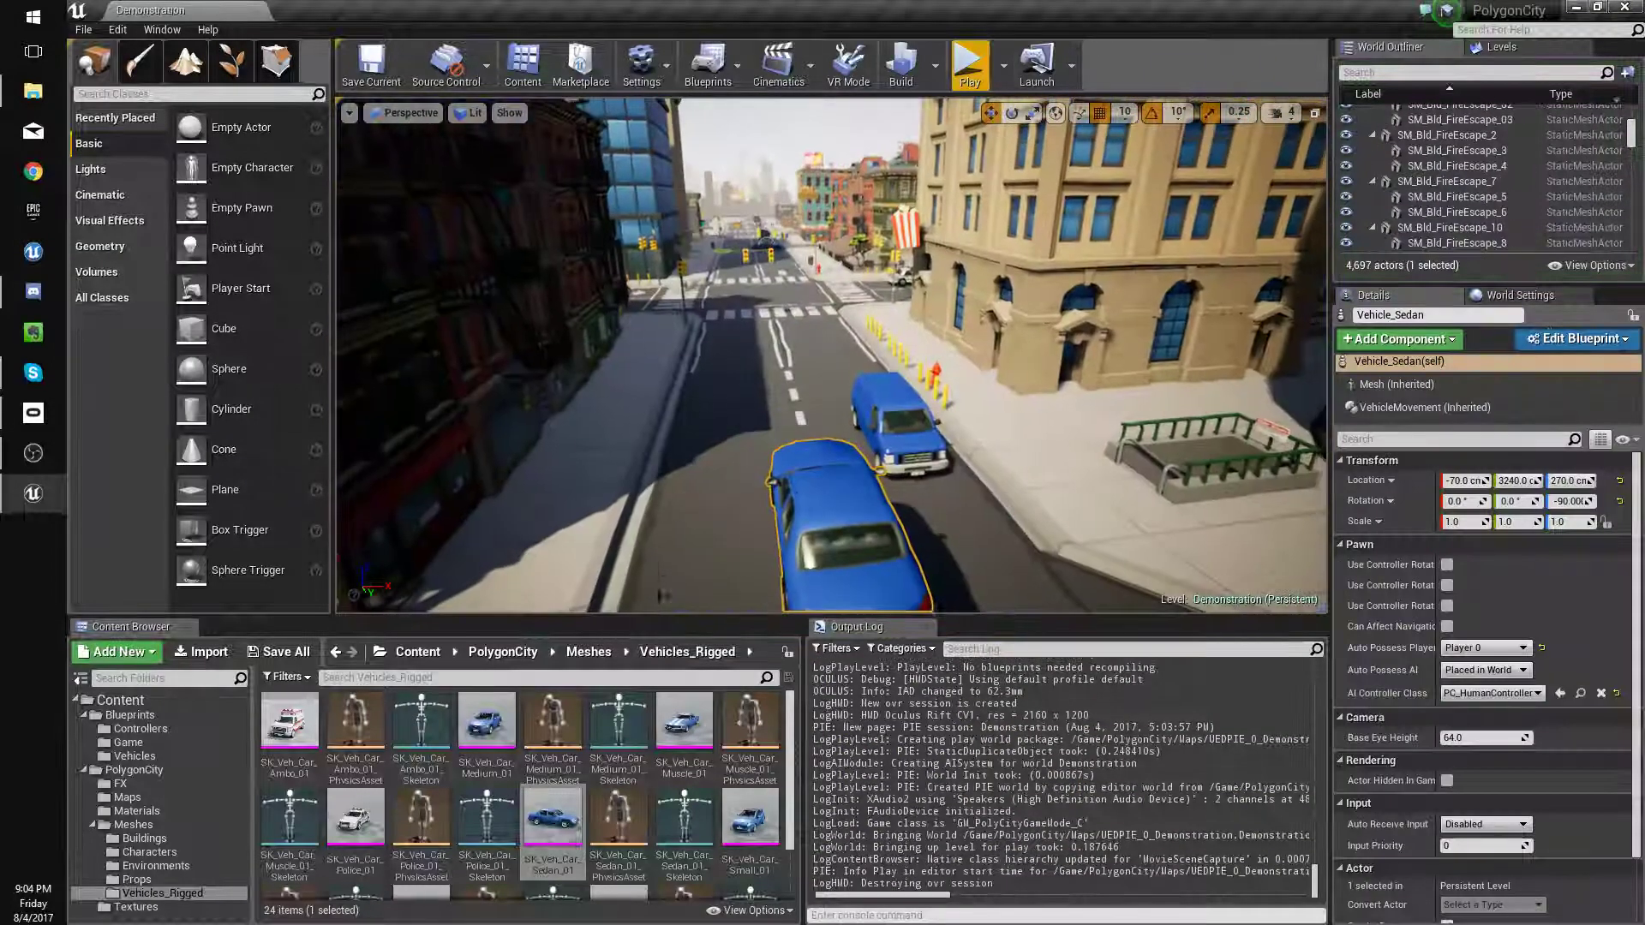
# Open the Vehicle_Sedan blueprint from the placed car and add a Spring Arm component under its mesh.
pyautogui.click(831, 428)
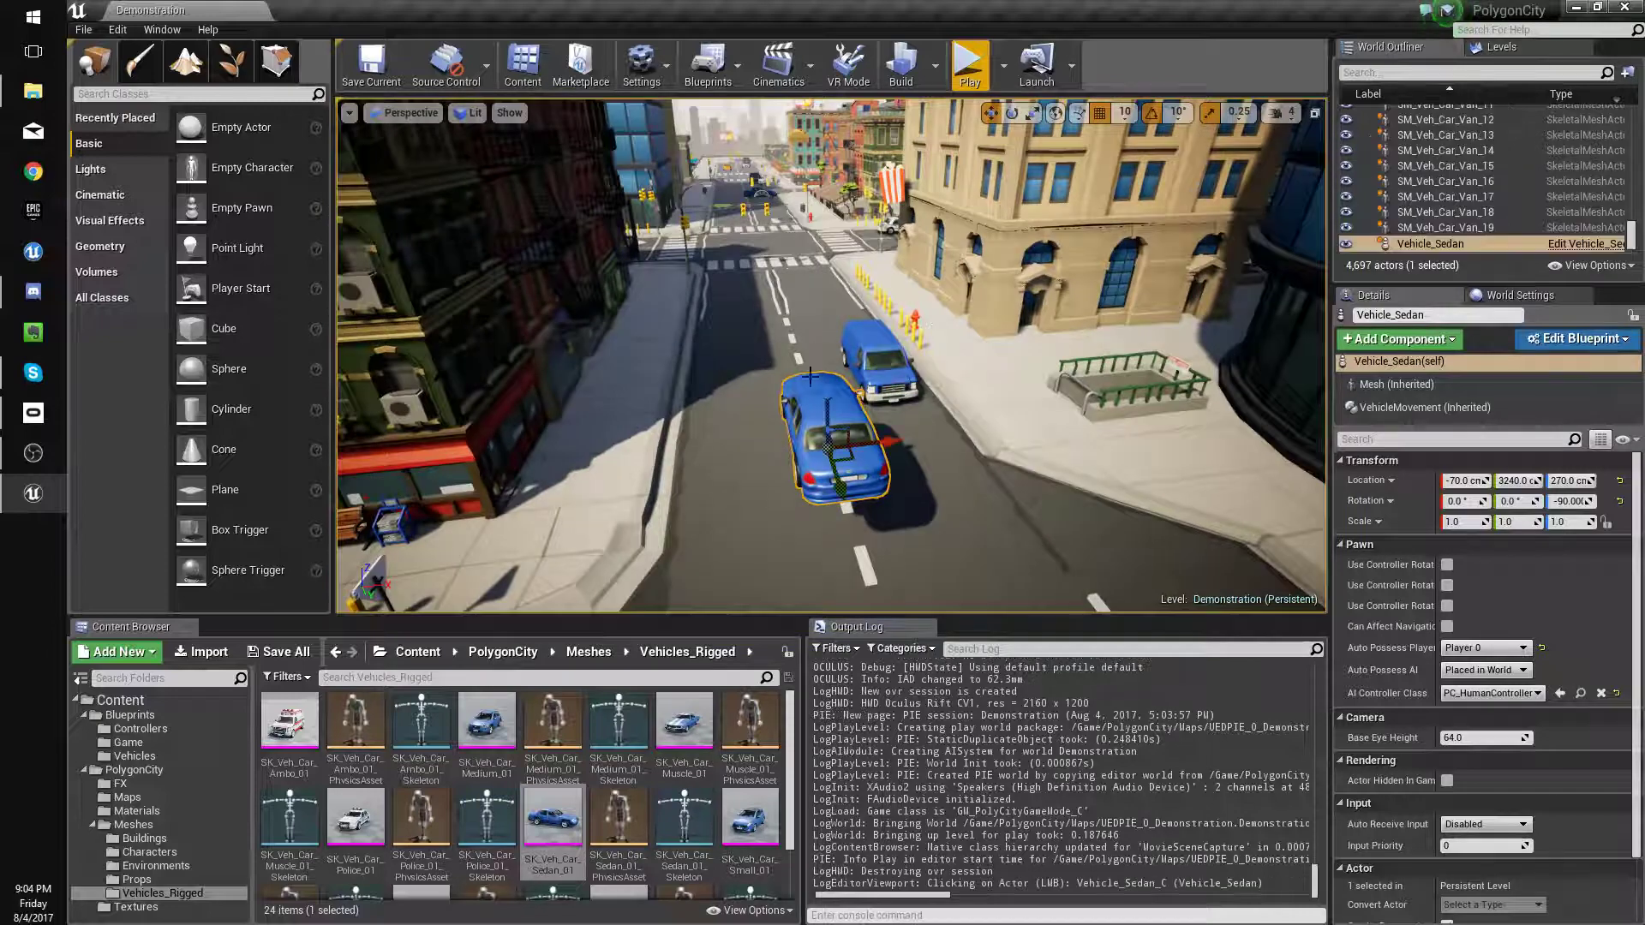
pyautogui.click(875, 276)
pyautogui.click(835, 445)
pyautogui.click(1575, 245)
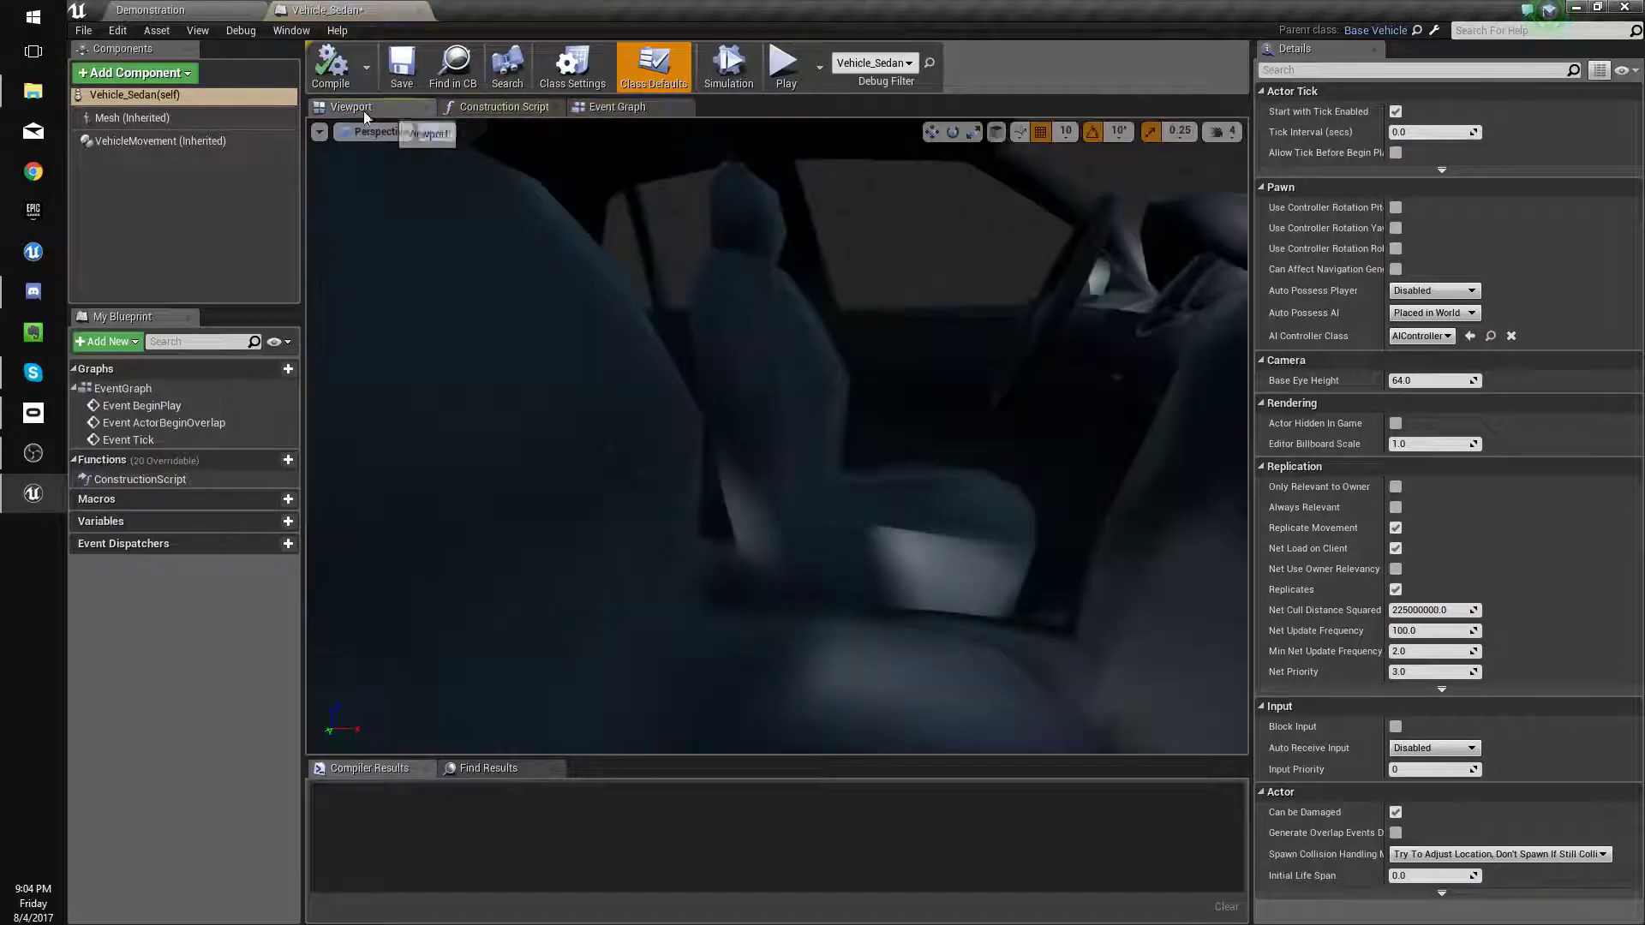
pyautogui.click(134, 72)
pyautogui.write('spl')
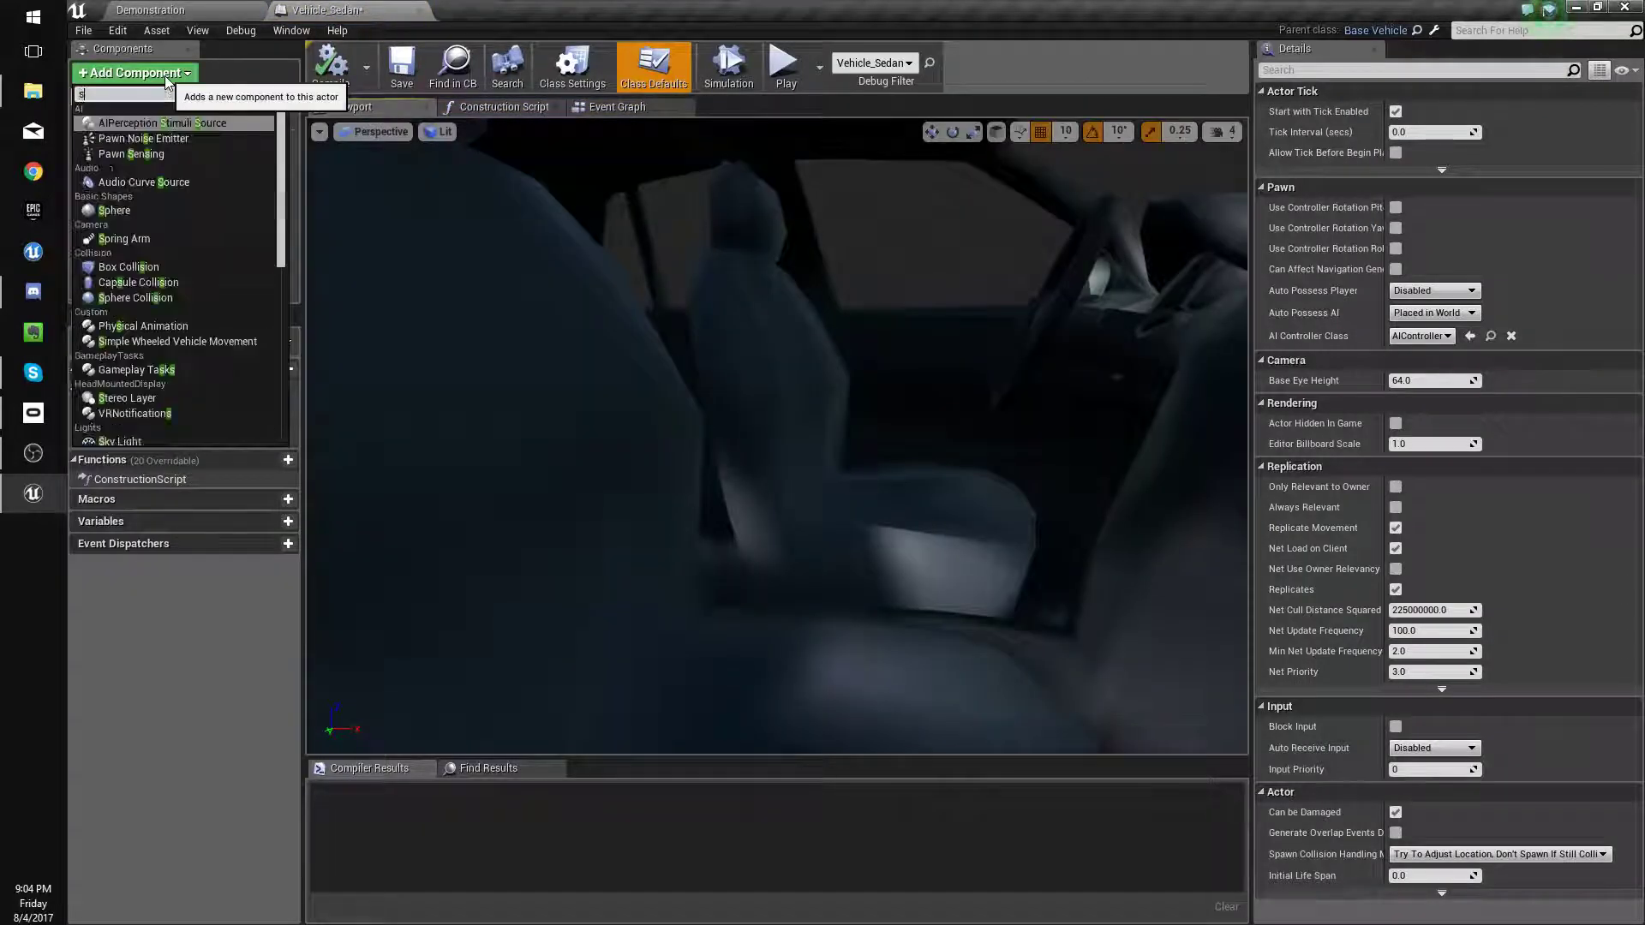
pyautogui.press('BackSpace')
pyautogui.press('BackSpace')
pyautogui.press('BackSpace')
pyautogui.write('spring')
pyautogui.press('Return')
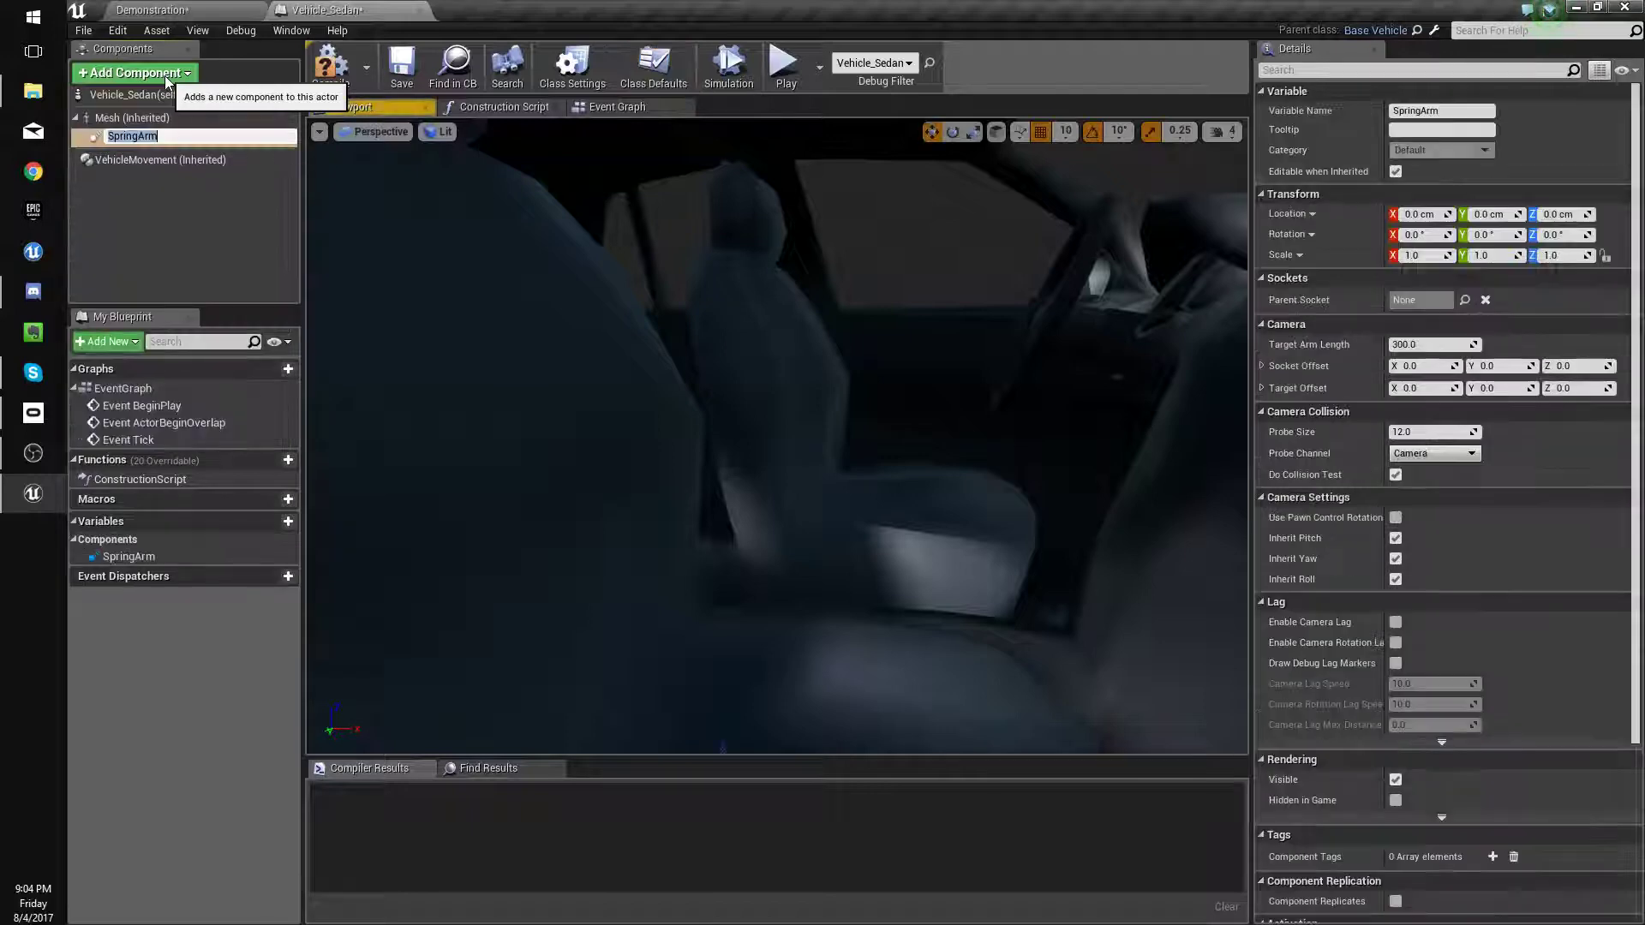
# Raise the SpringArm to Z 180 cm above the sedan and attach a Camera component to it.
pyautogui.moveTo(680, 331)
pyautogui.mouseDown(button='right')
pyautogui.moveTo(679, 411)
pyautogui.moveTo(679, 331)
pyautogui.mouseUp(button='right')
pyautogui.press('s')
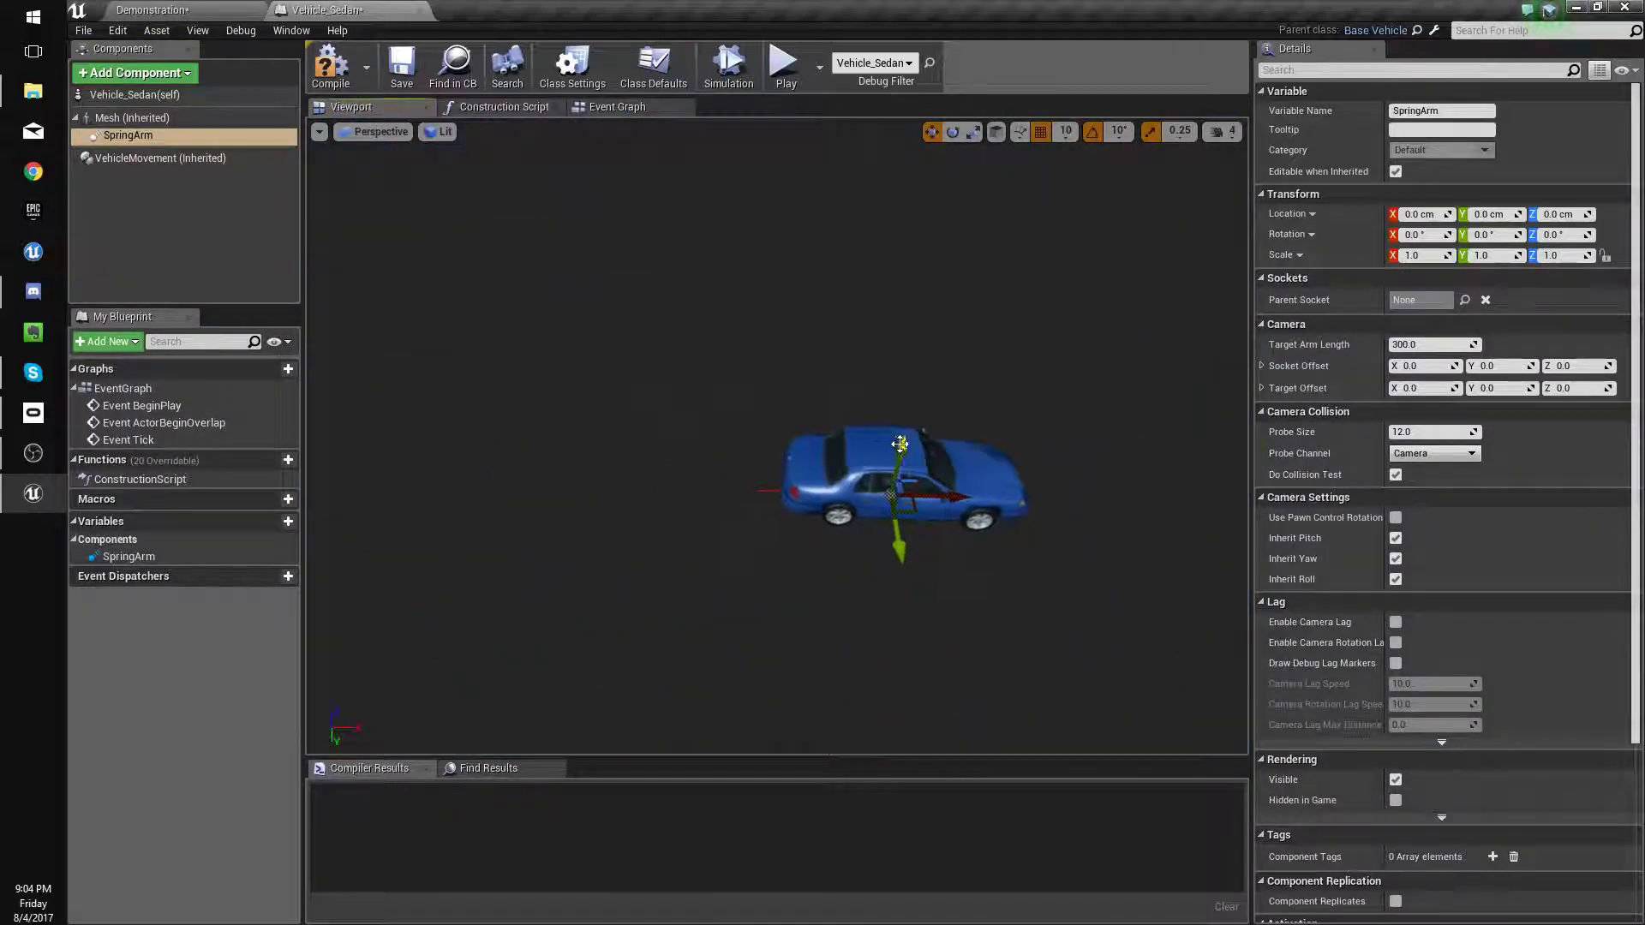
pyautogui.click(142, 75)
pyautogui.write('camer')
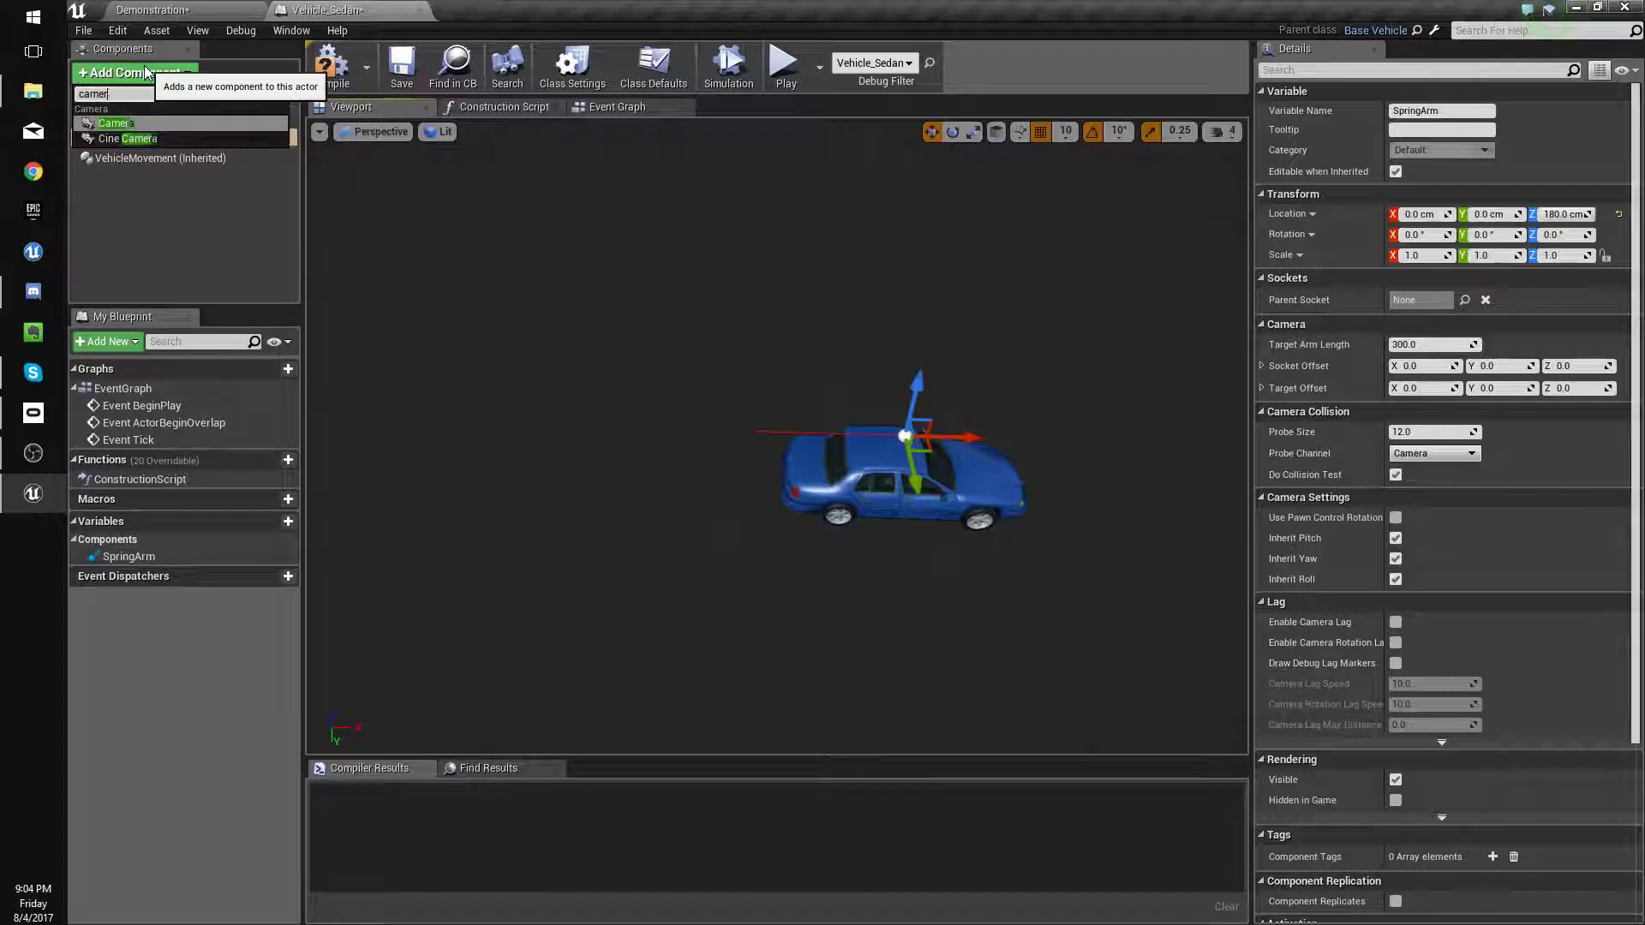
pyautogui.press('Return')
pyautogui.press('Return')
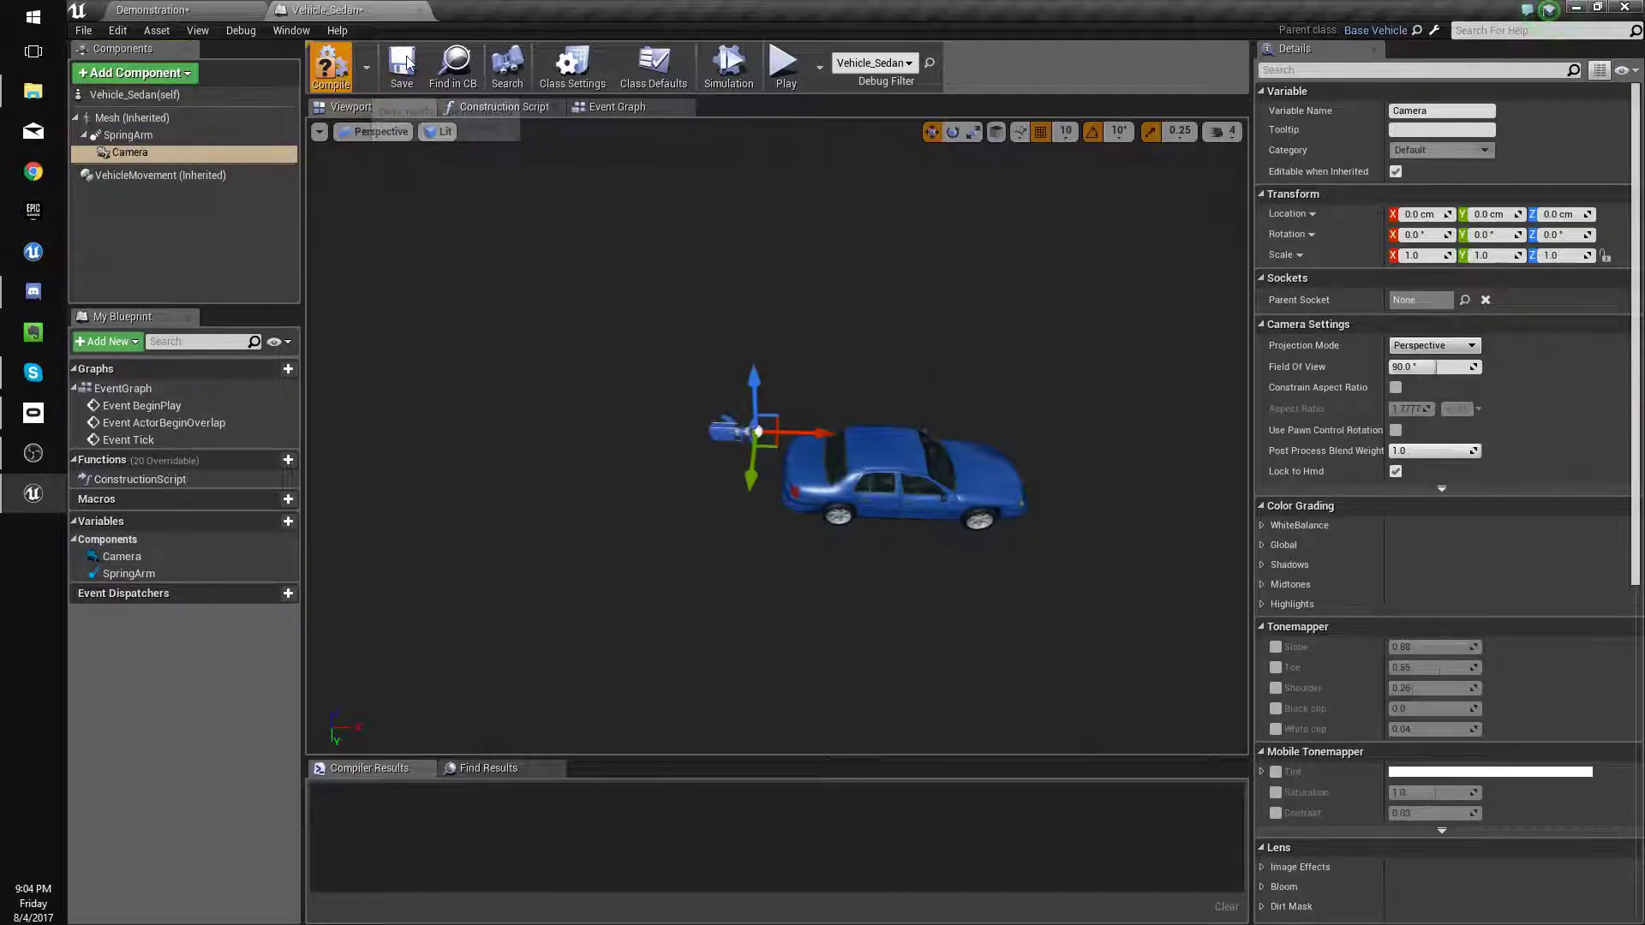
# Close the Vehicle_Sedan blueprint, save the Demonstration level, and play-test driving and steering the sedan through the city streets.
pyautogui.click(374, 9)
pyautogui.click(371, 65)
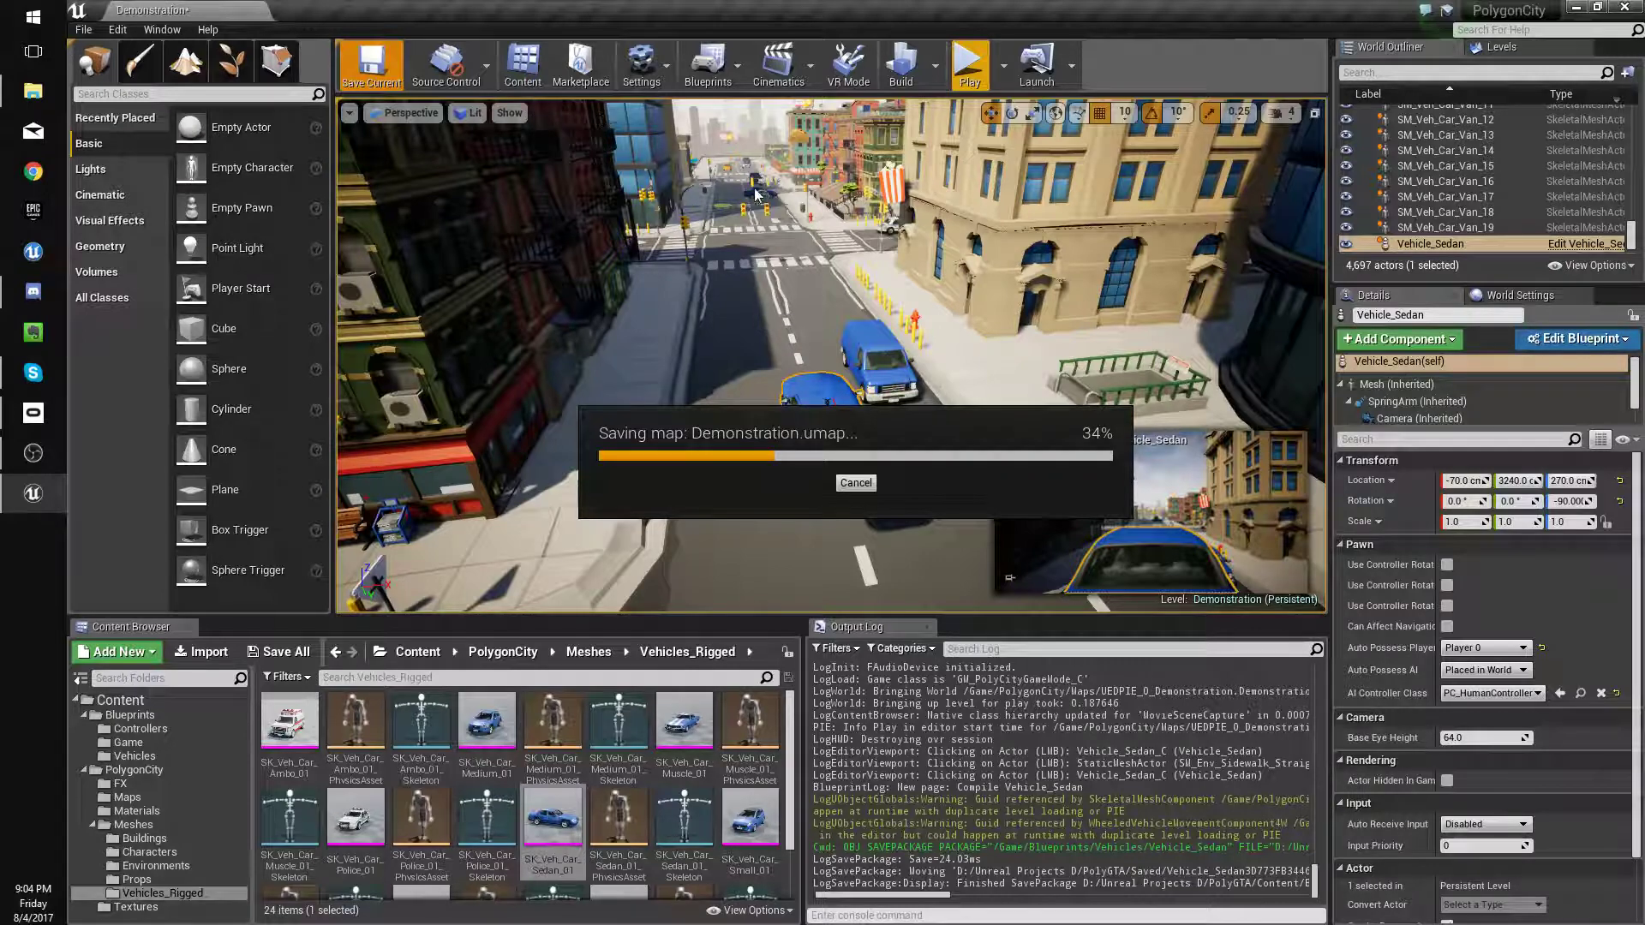
pyautogui.click(971, 66)
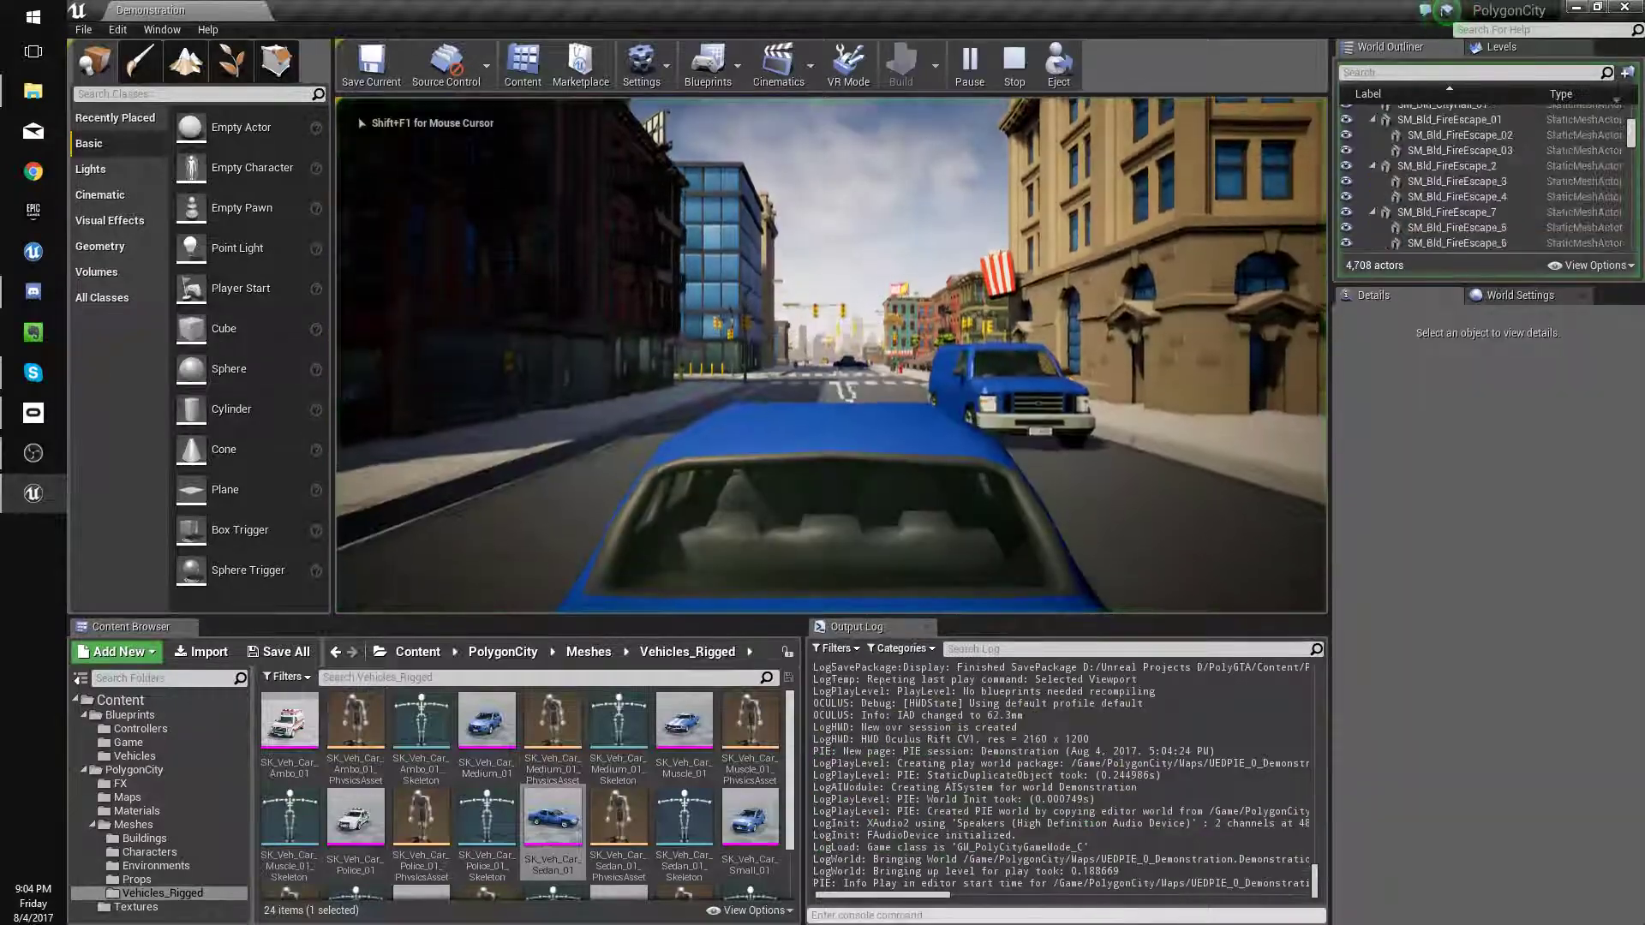
pyautogui.press('w')
pyautogui.press('d')
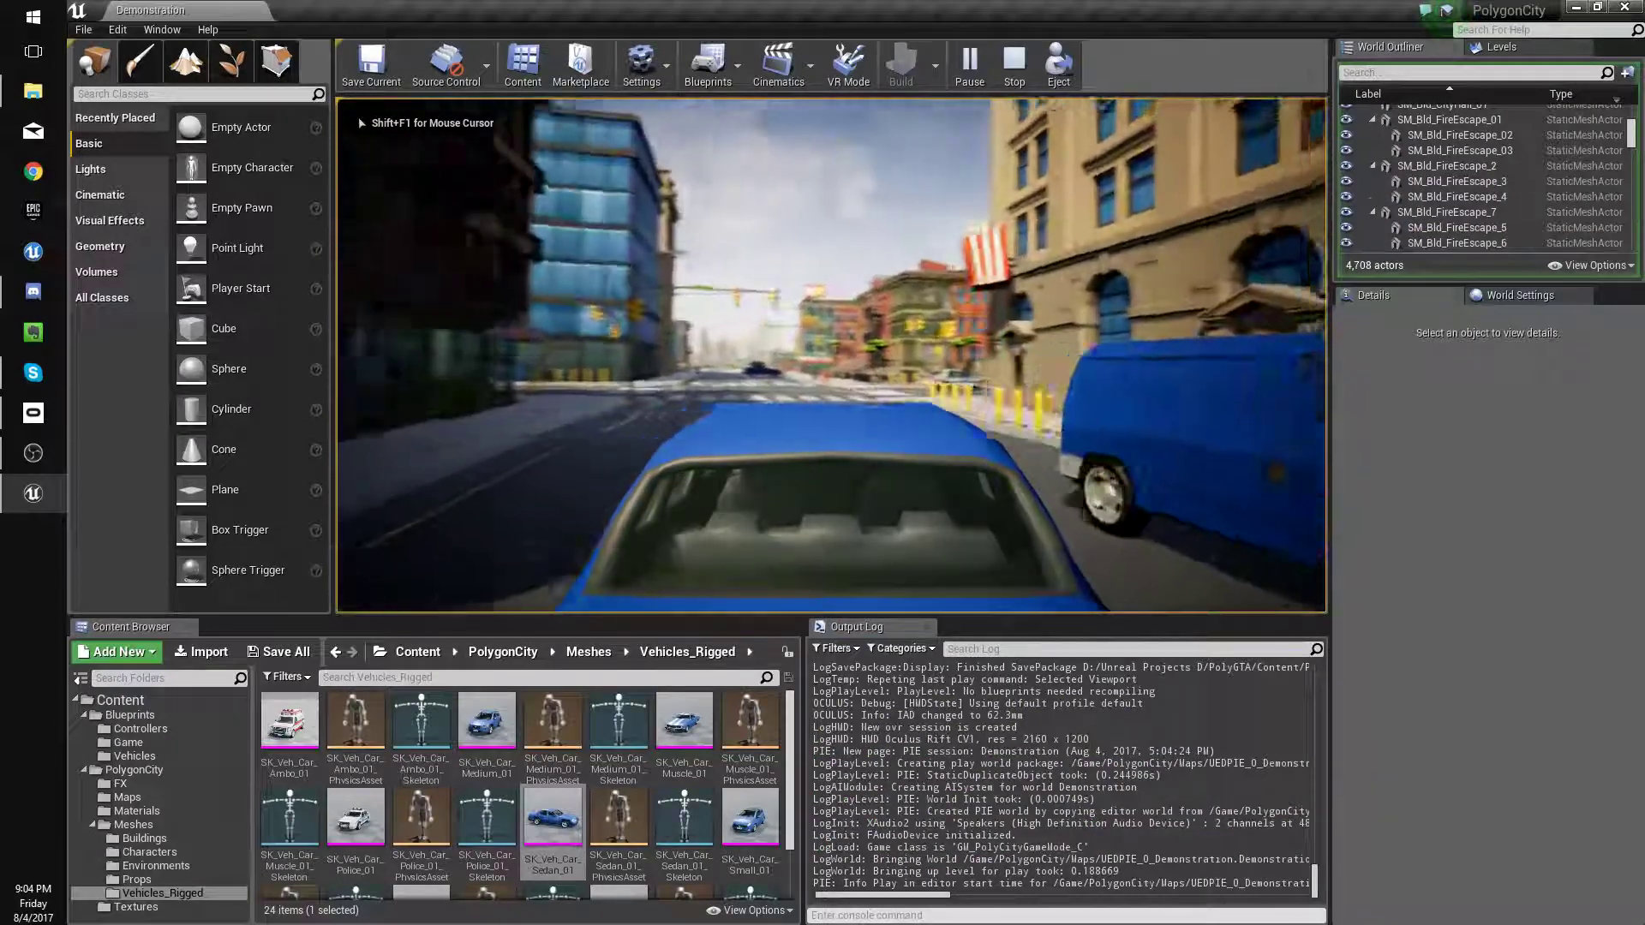
pyautogui.press('a')
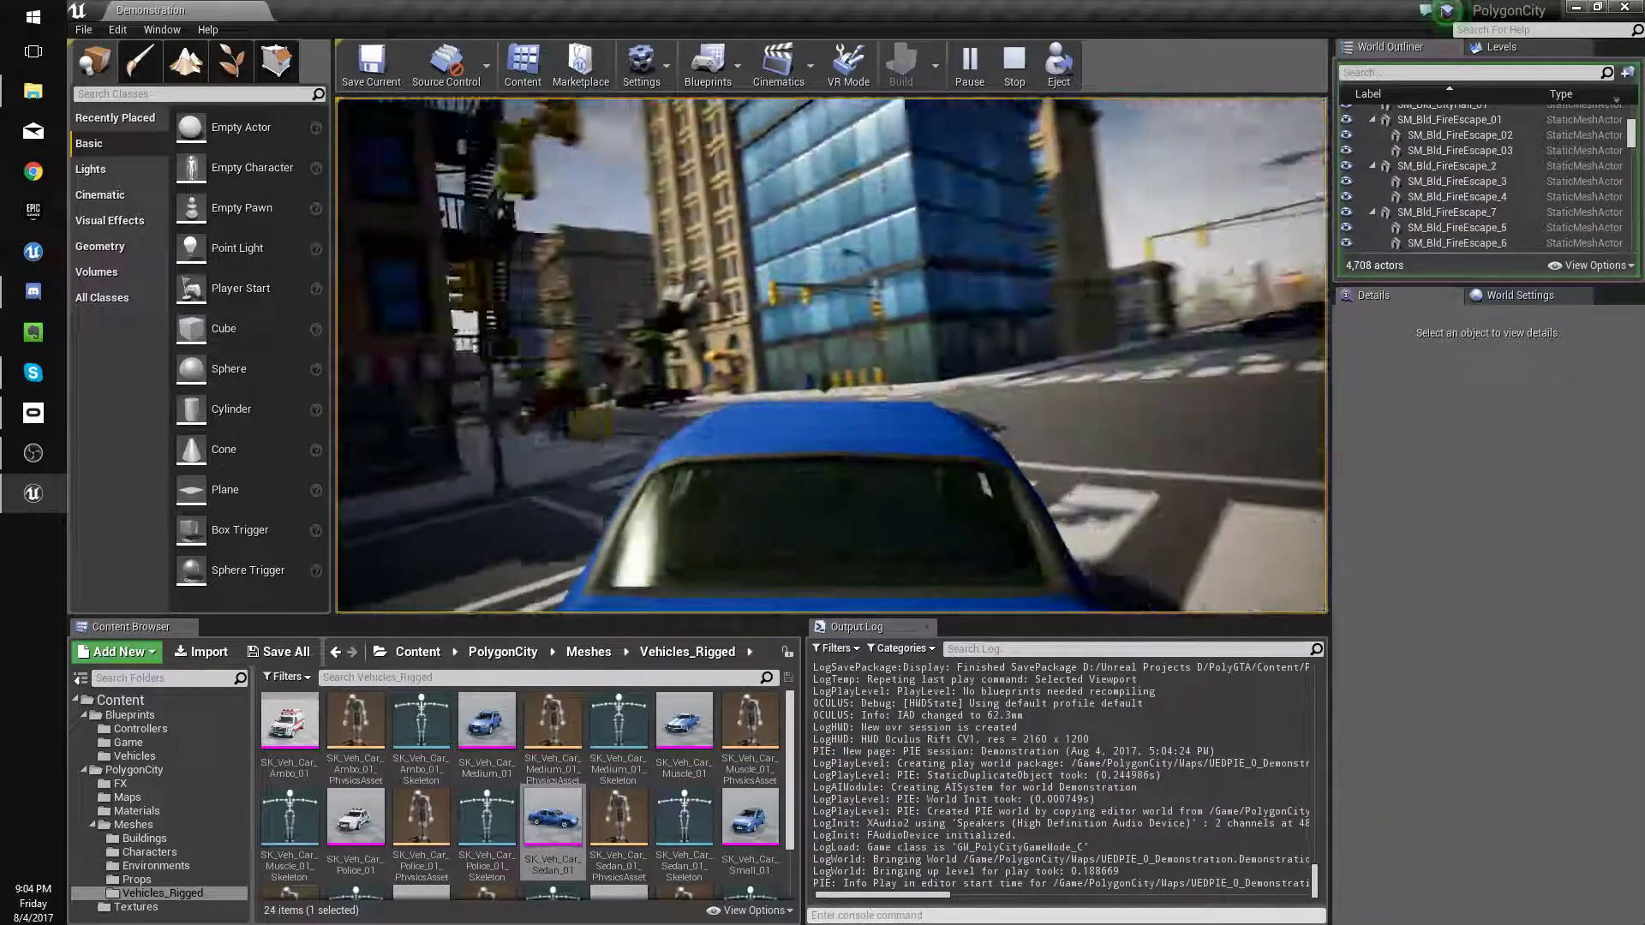
pyautogui.press('w')
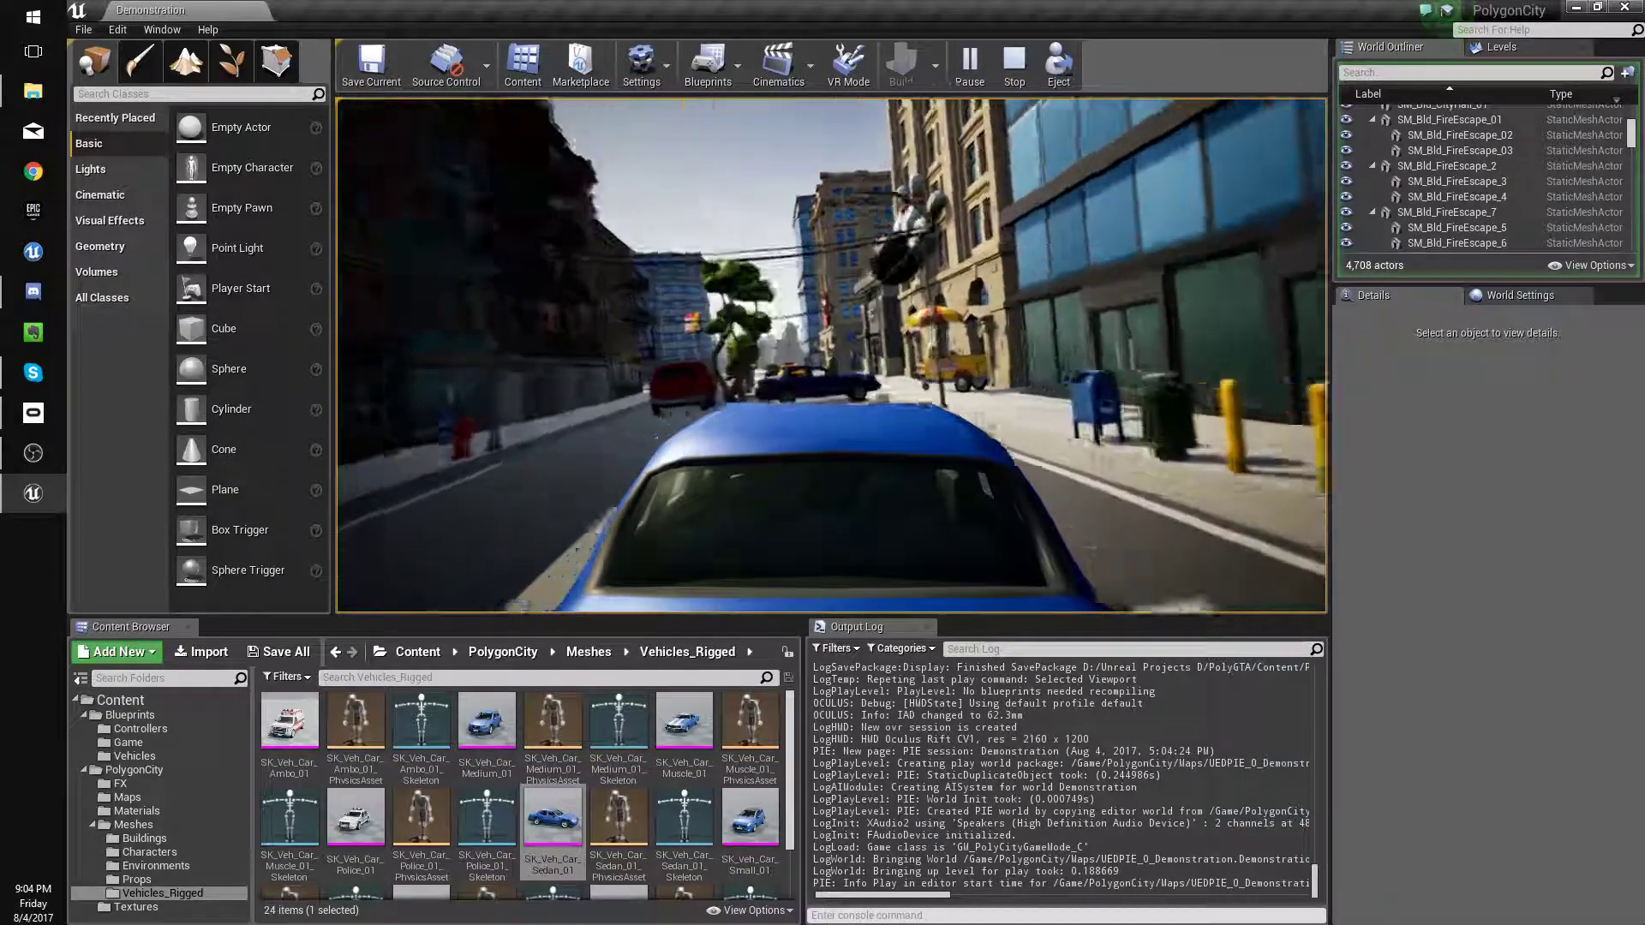
pyautogui.press('Escape')
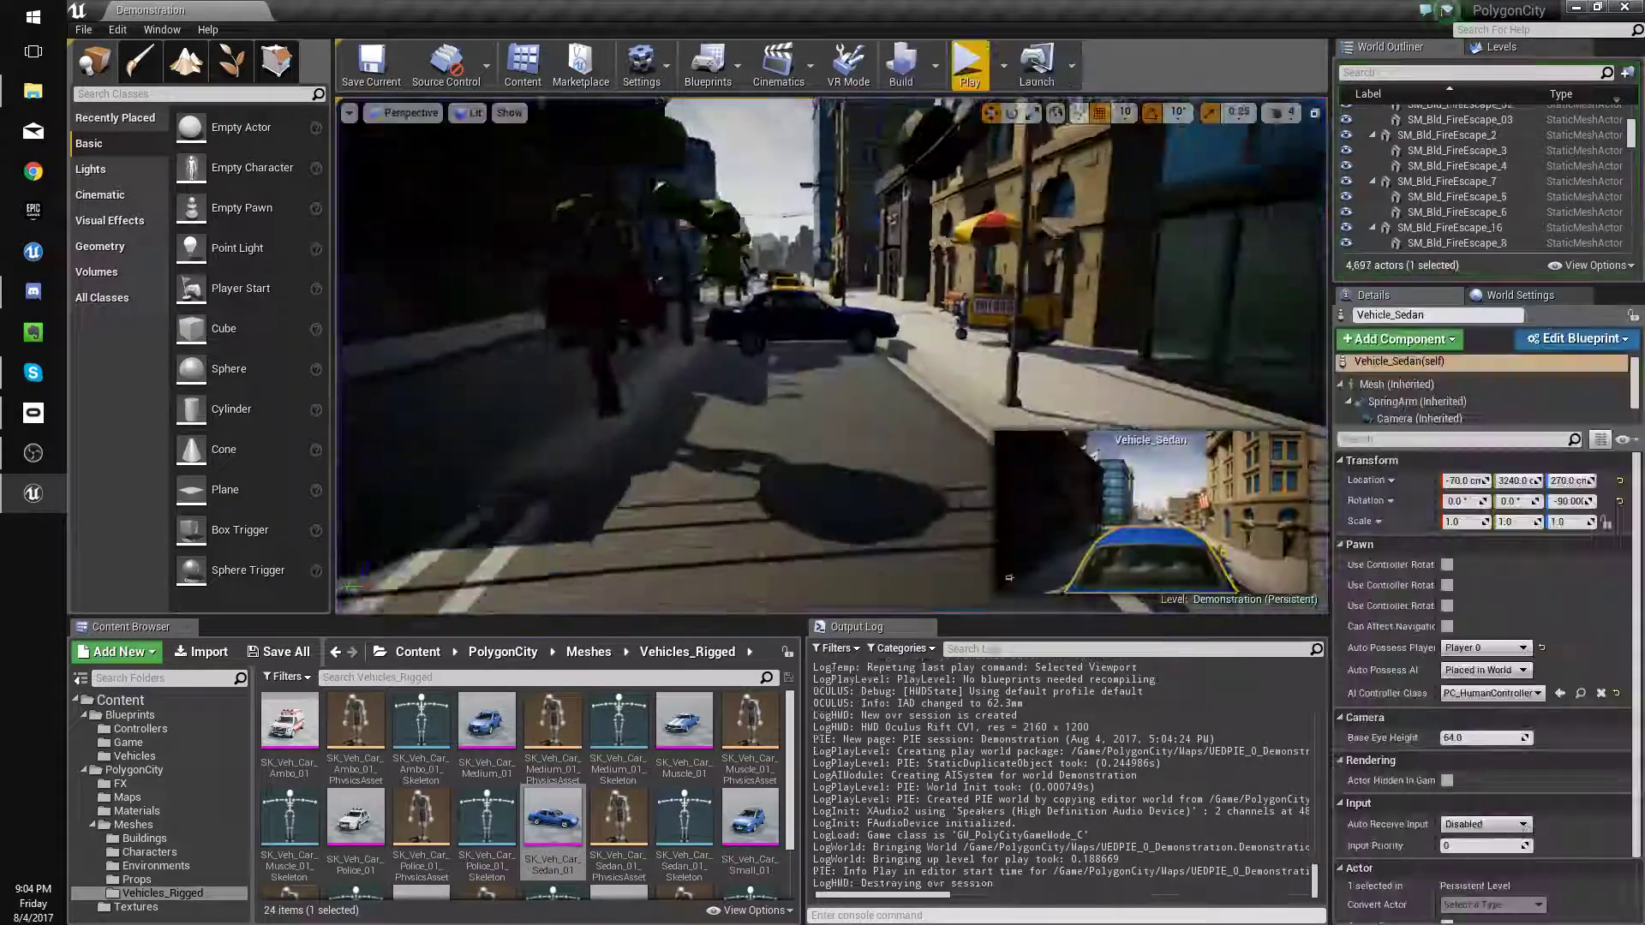
pyautogui.press('s')
pyautogui.moveTo(830, 355); pyautogui.dragTo(942, 411, button='right')
pyautogui.moveTo(1009, 577); pyautogui.dragTo(1009, 578, button='right')
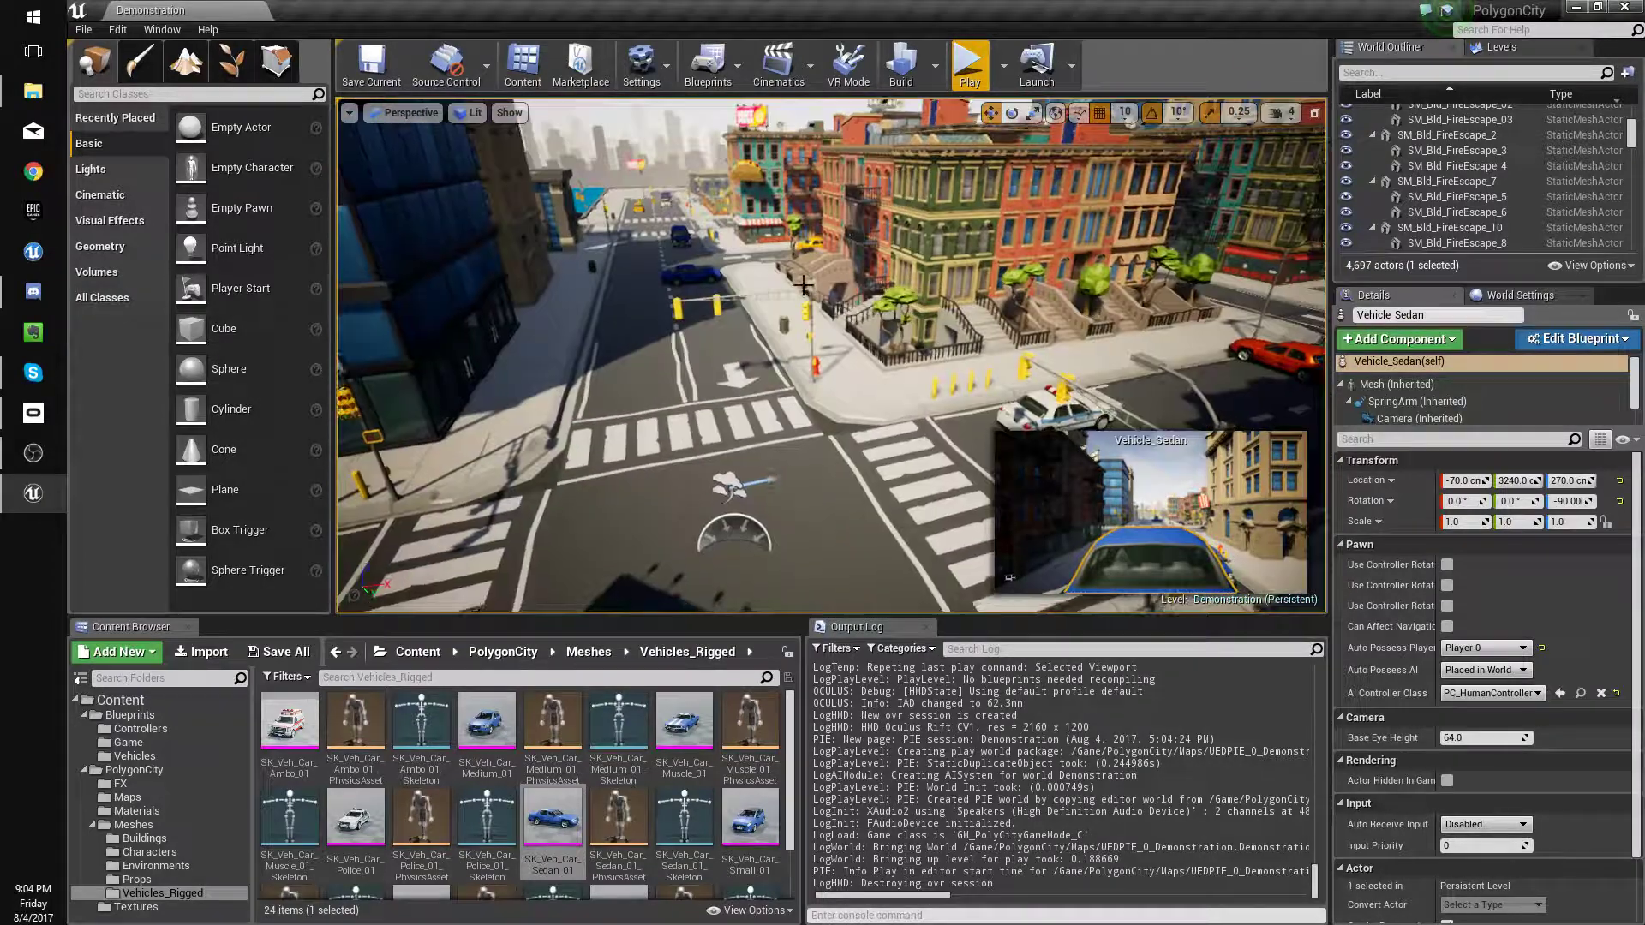